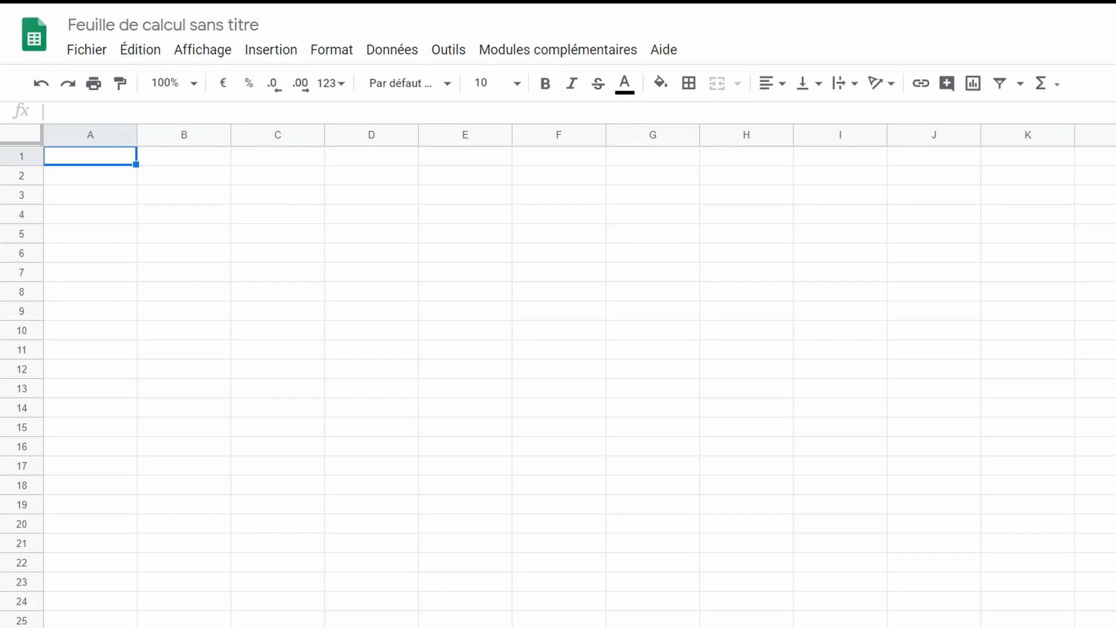
Step: Enter the column headers Semaine, Date, Jour, Debut and Fin in cells A1 through E1
text(Semaine)
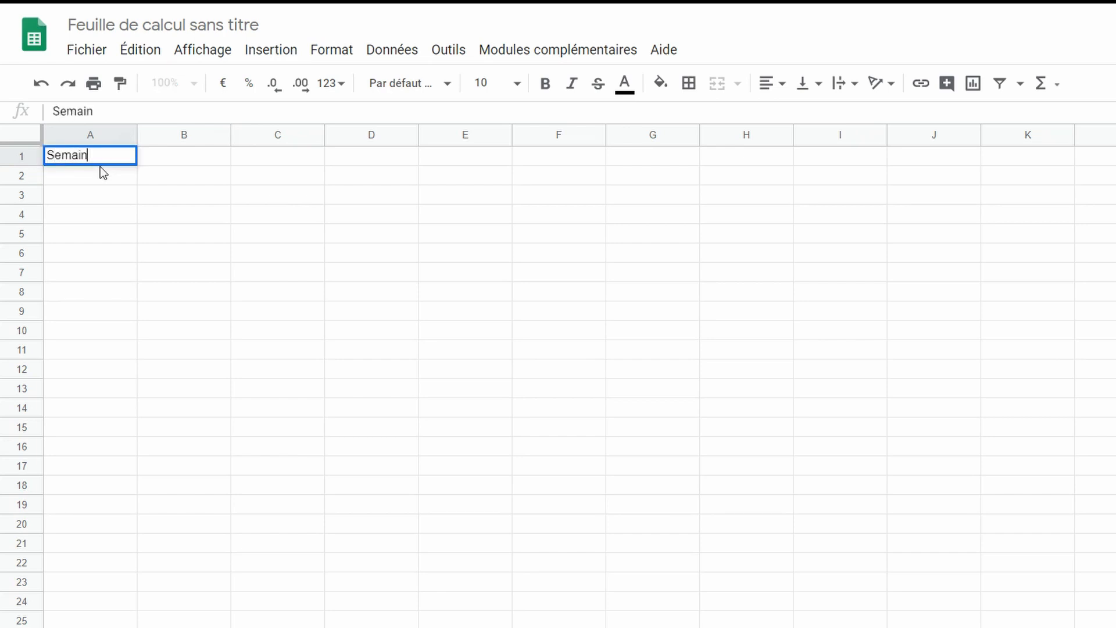
key(Right)
key(Right)
key(Left)
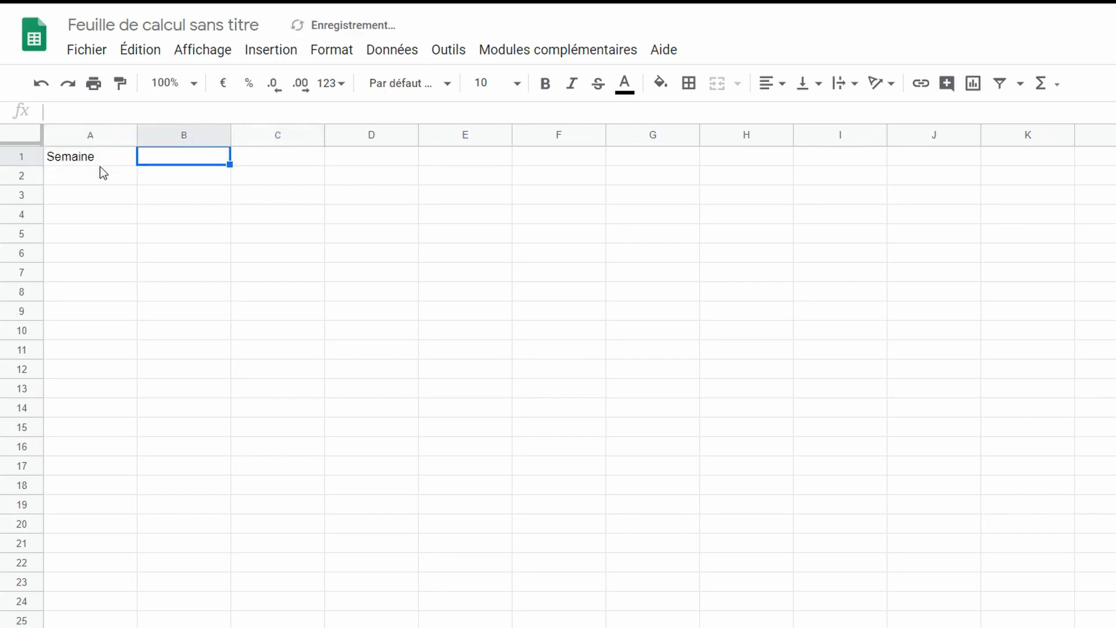
text(Date)
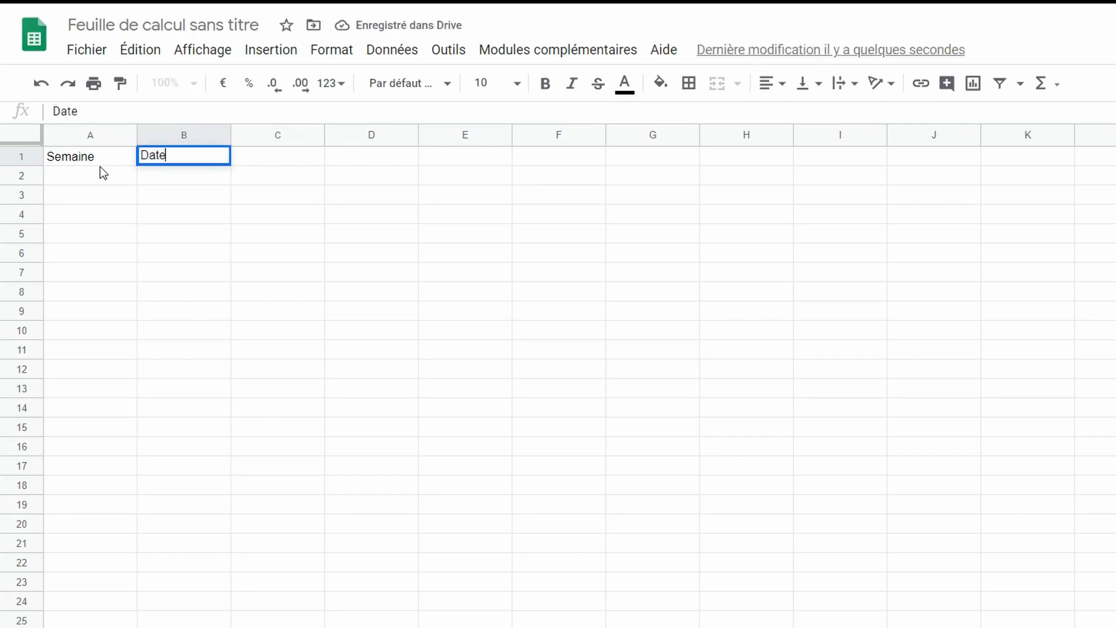
key(Right)
text(Jour)
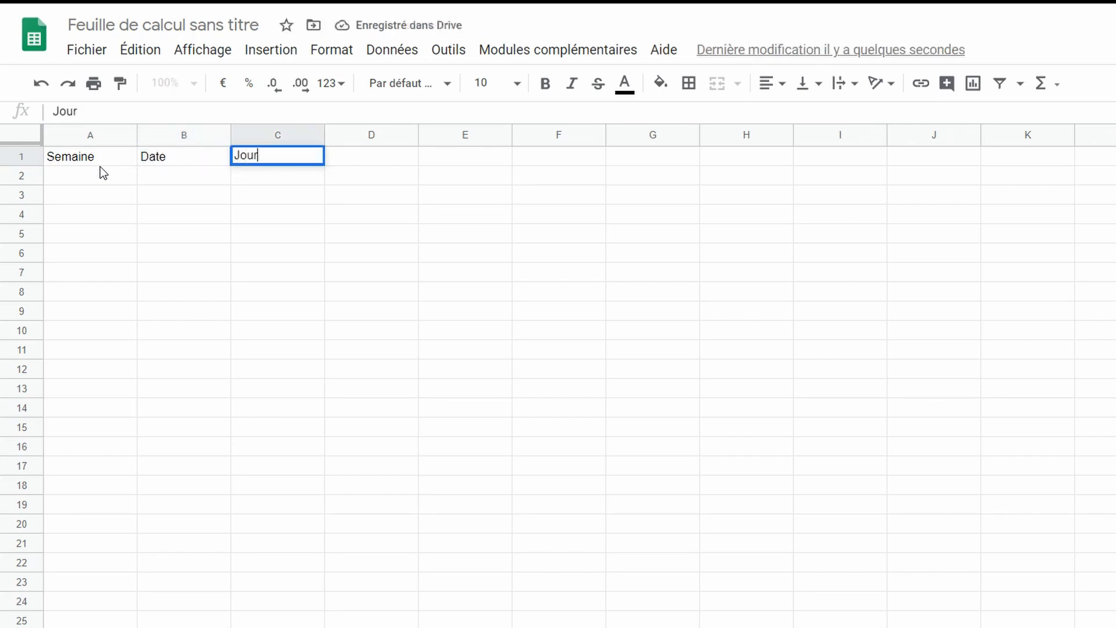
key(Right)
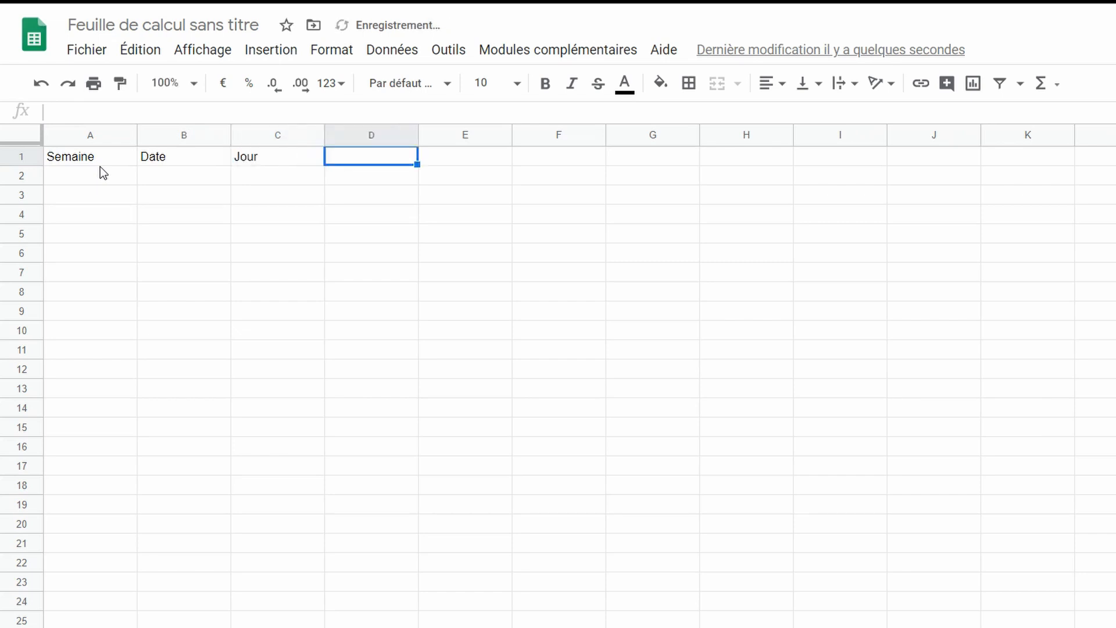
text(Debut)
key(Right)
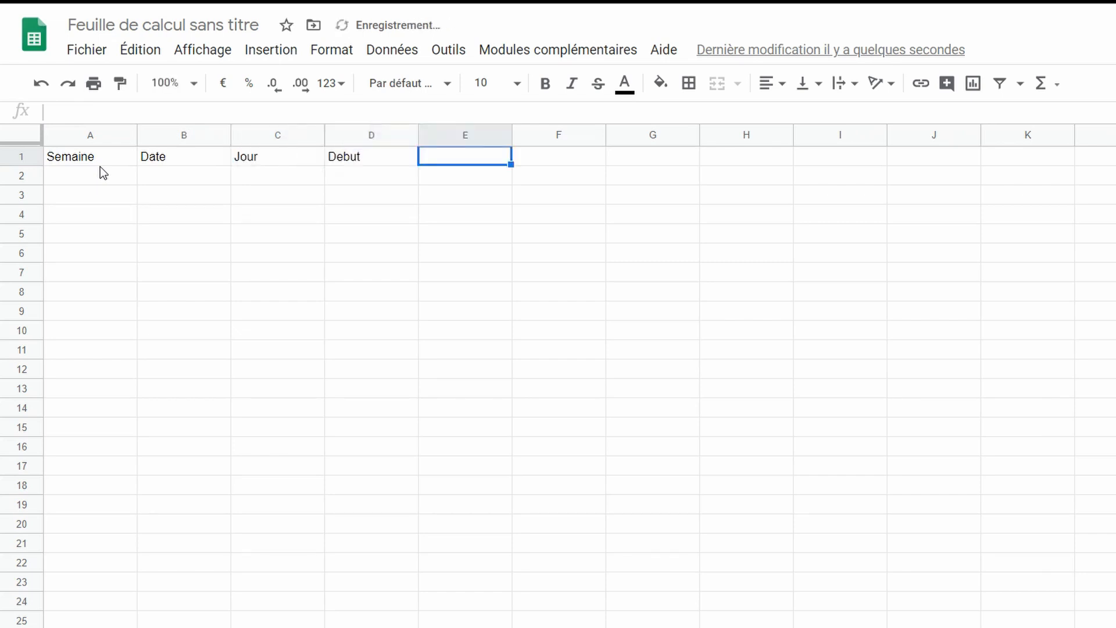
text(Fin)
key(Right)
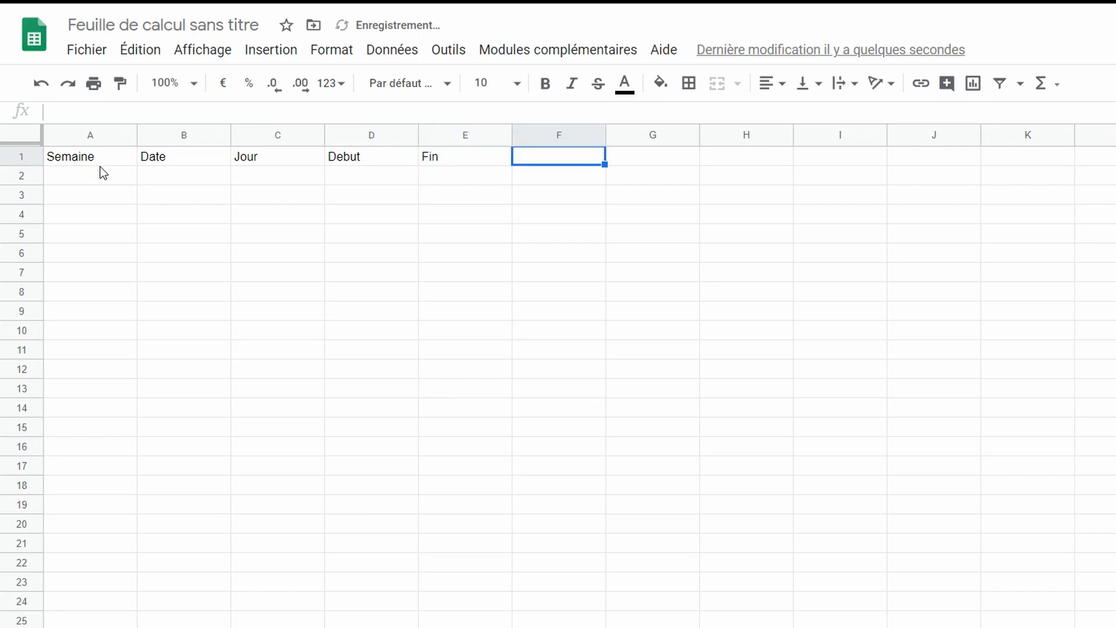
Step: Enter the header "Heures travaillées" in cell F1
text(Heeur)
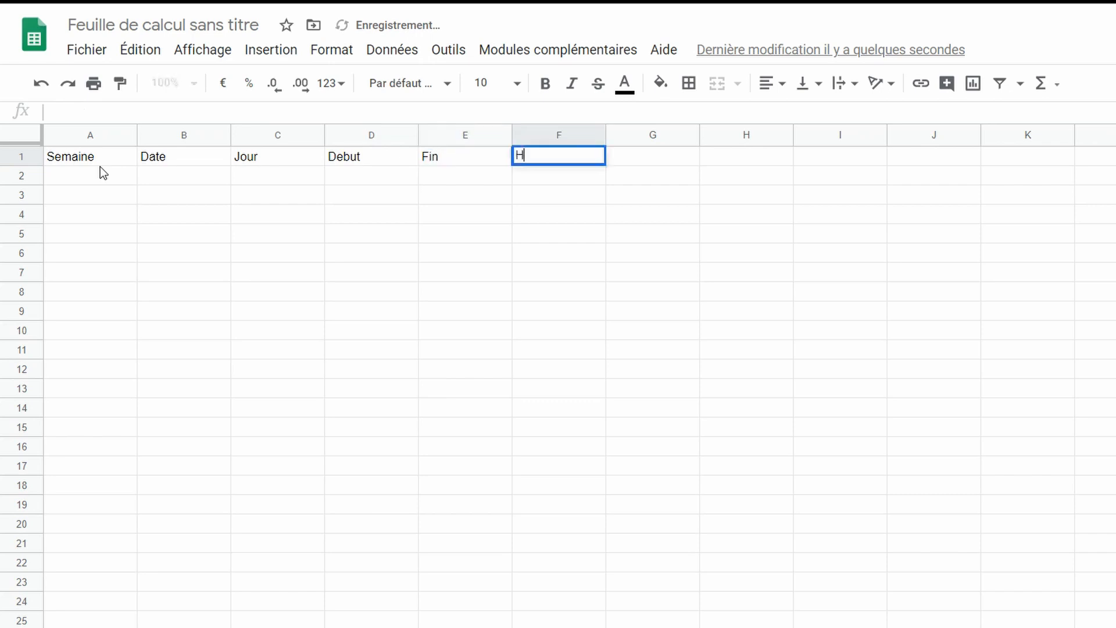
key(BackSpace)
key(BackSpace)
key(BackSpace)
text(ur)
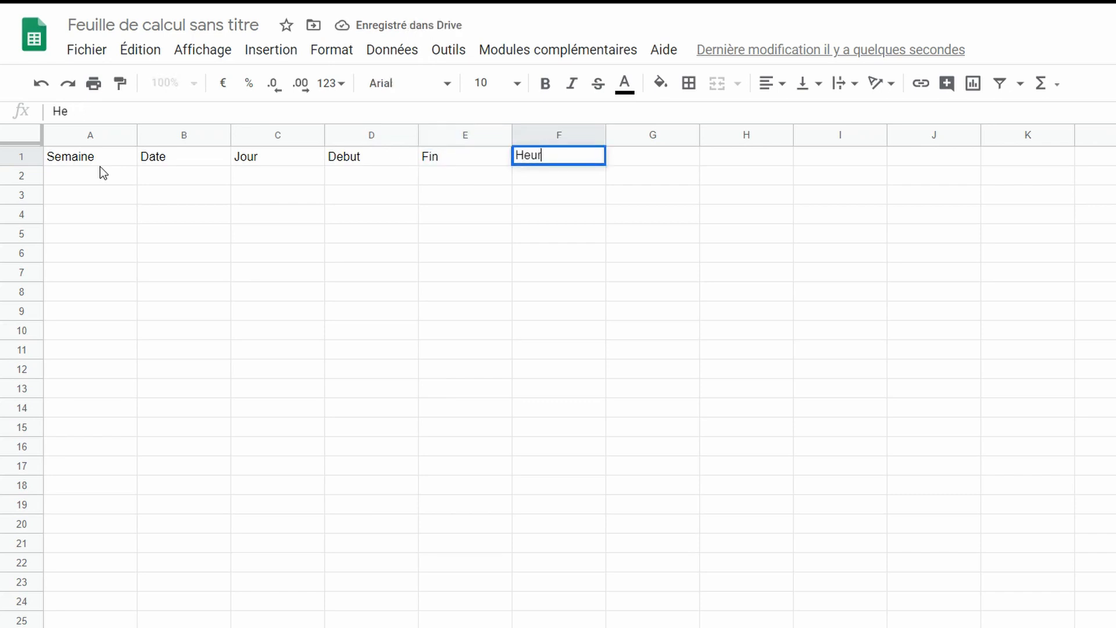
text(e s)
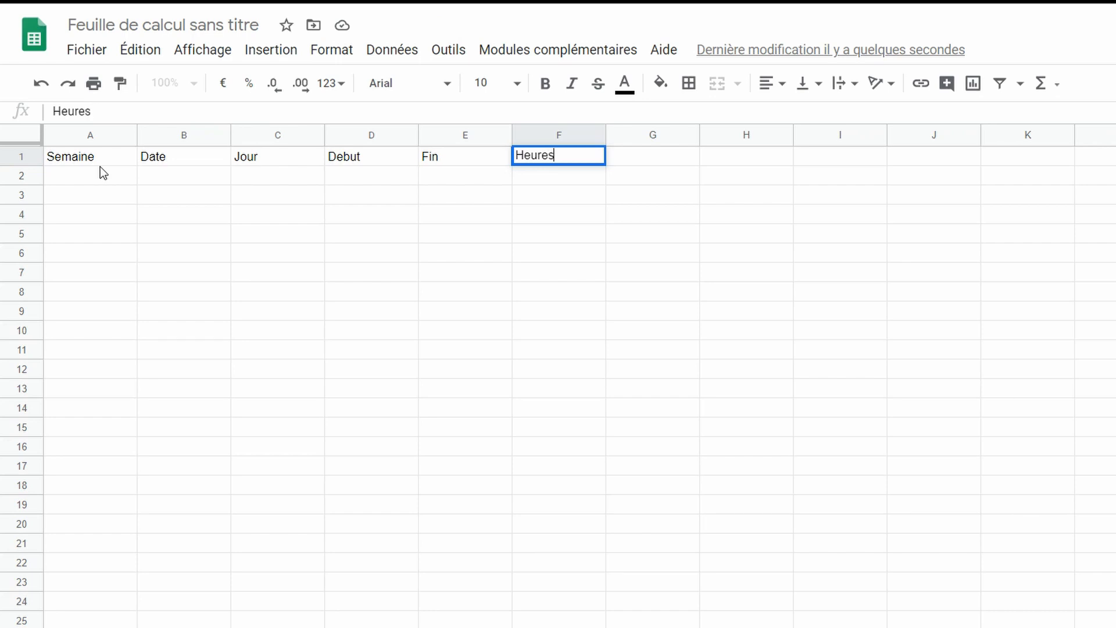
text( travaillées)
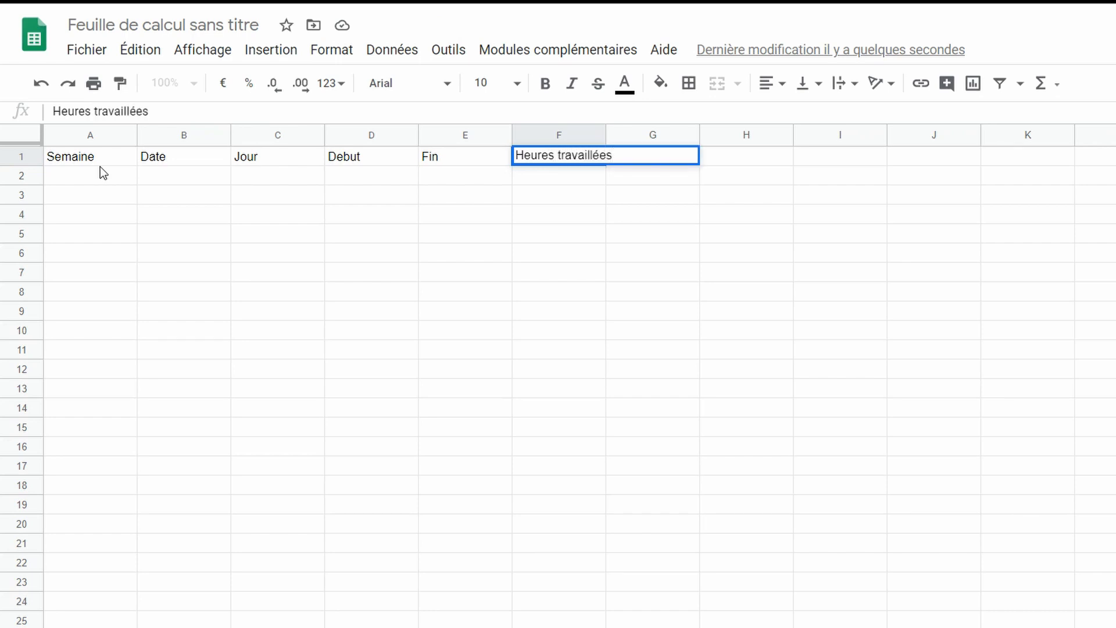
key(Tab)
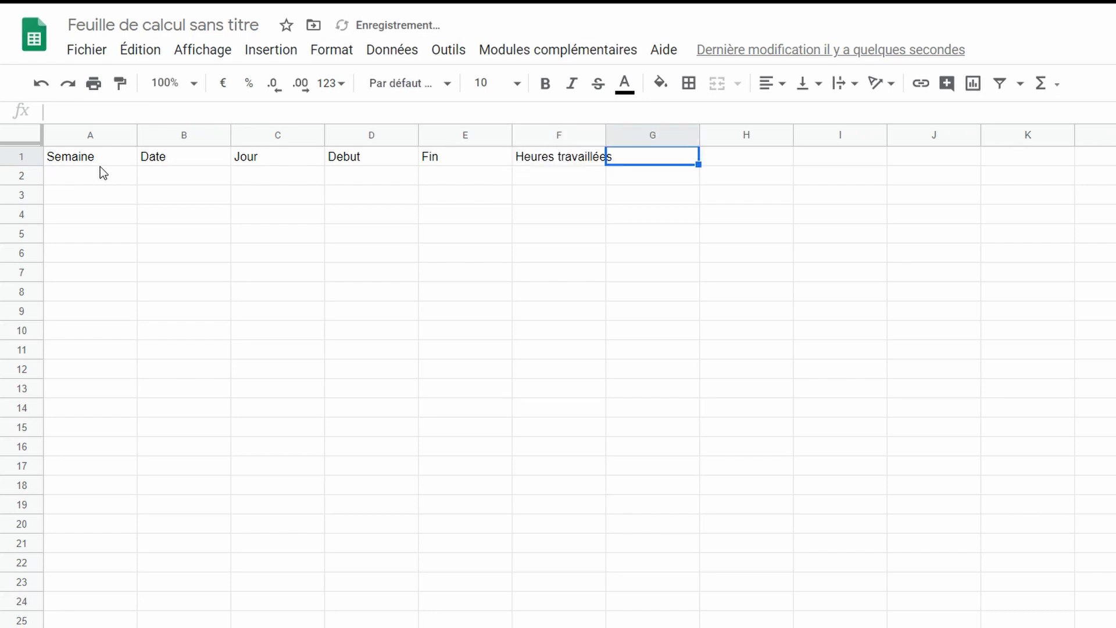
Step: Enter the headers Debut and Fin in G1 and H1, and widen column F to fit its header
key(Left)
key(Right)
text(Debut)
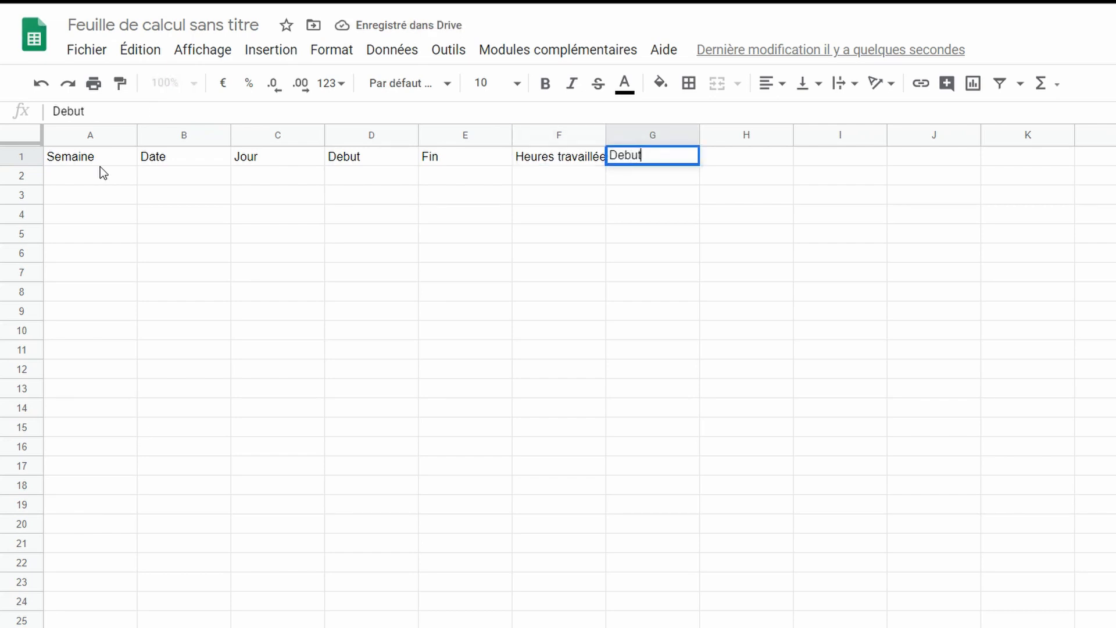
key(Tab)
text(Fin)
key(Tab)
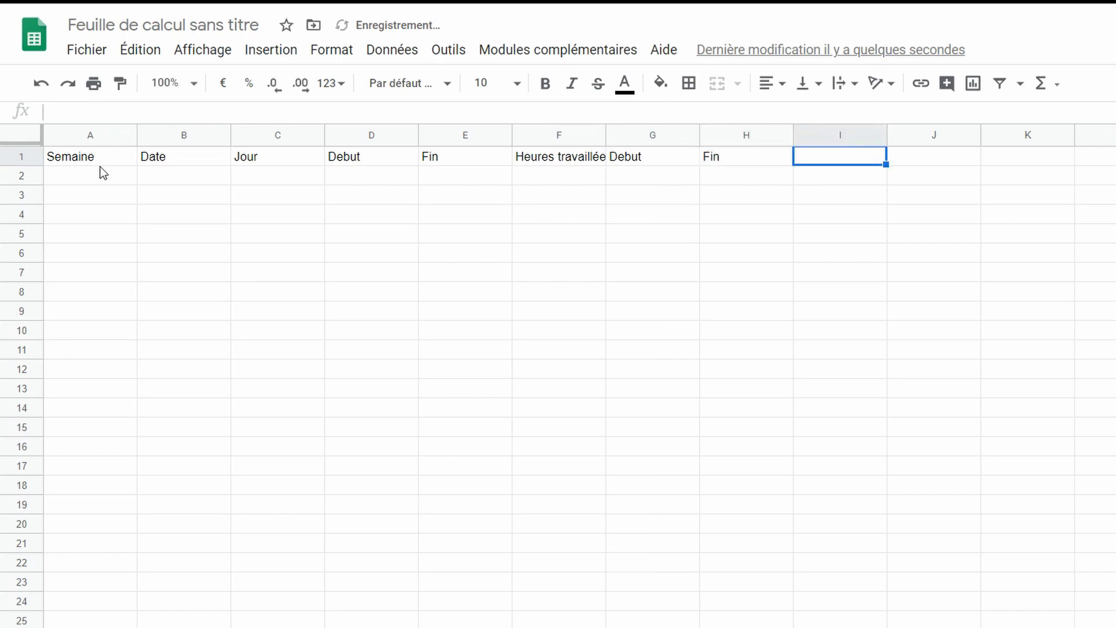
drag(606, 131, 604, 132)
double_click(605, 132)
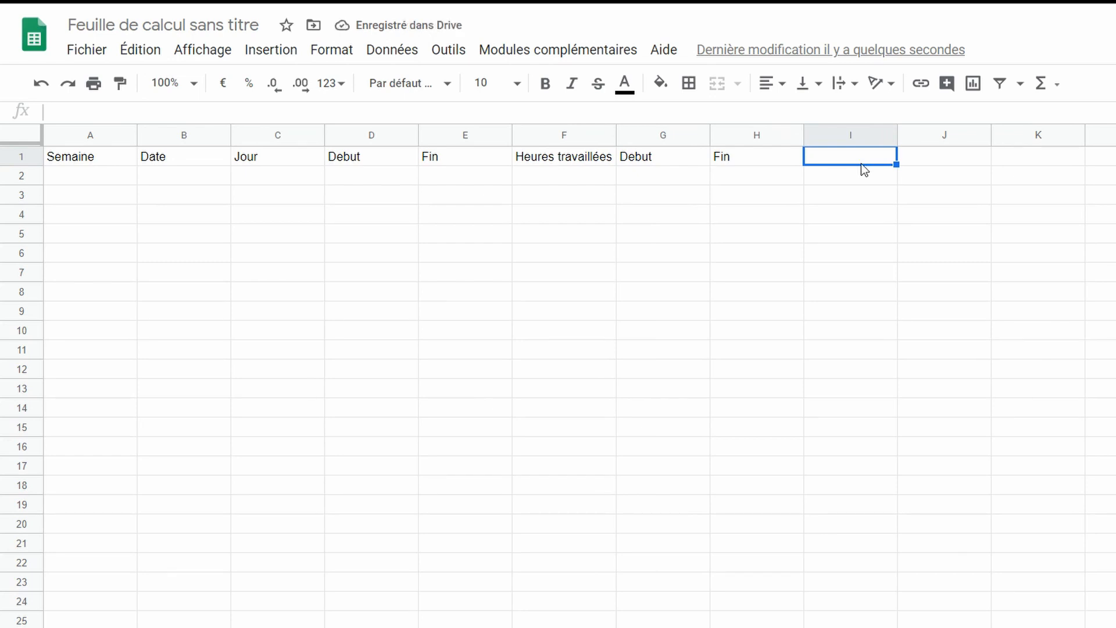
Step: Enter the header "Heures travaillées" in I1 and widen column I to fit the text
text(Herue)
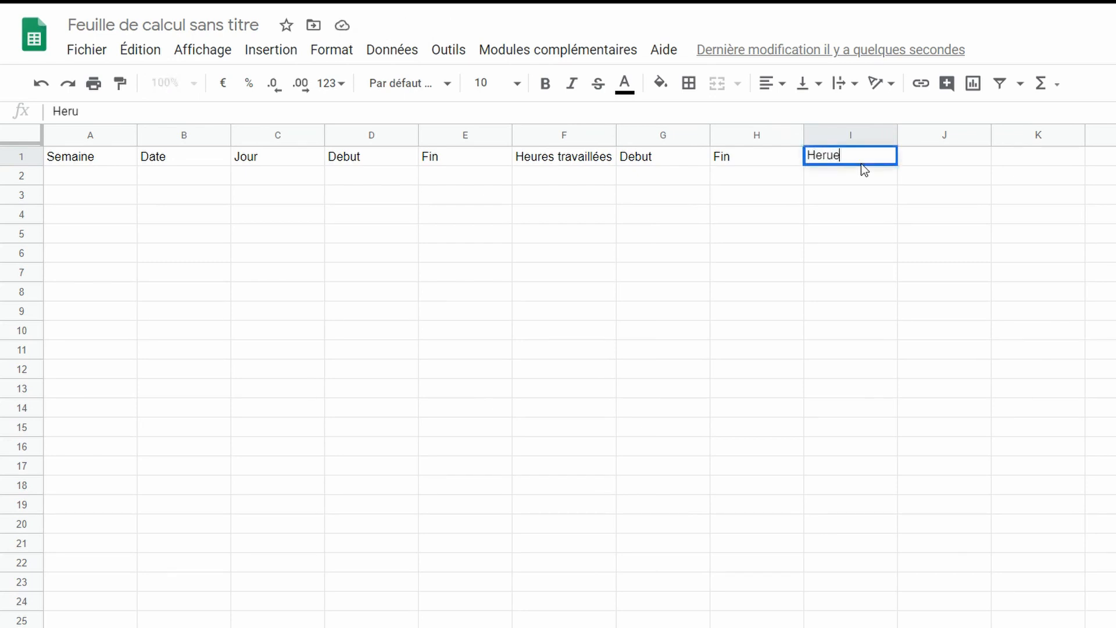
key(BackSpace)
key(BackSpace)
key(BackSpace)
text(ures travaillées)
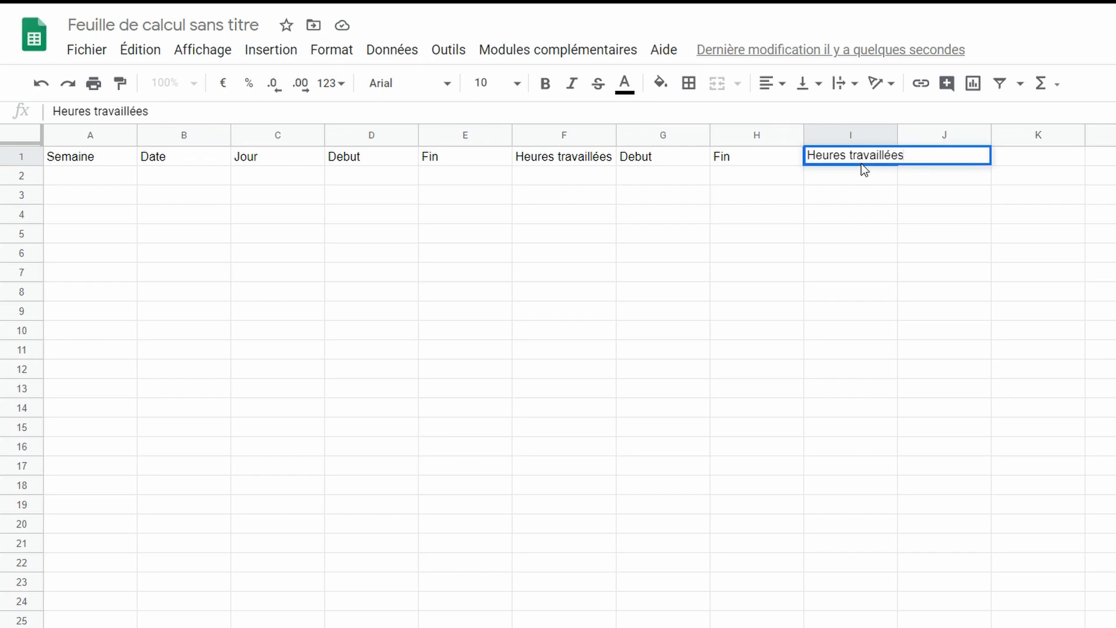
key(Tab)
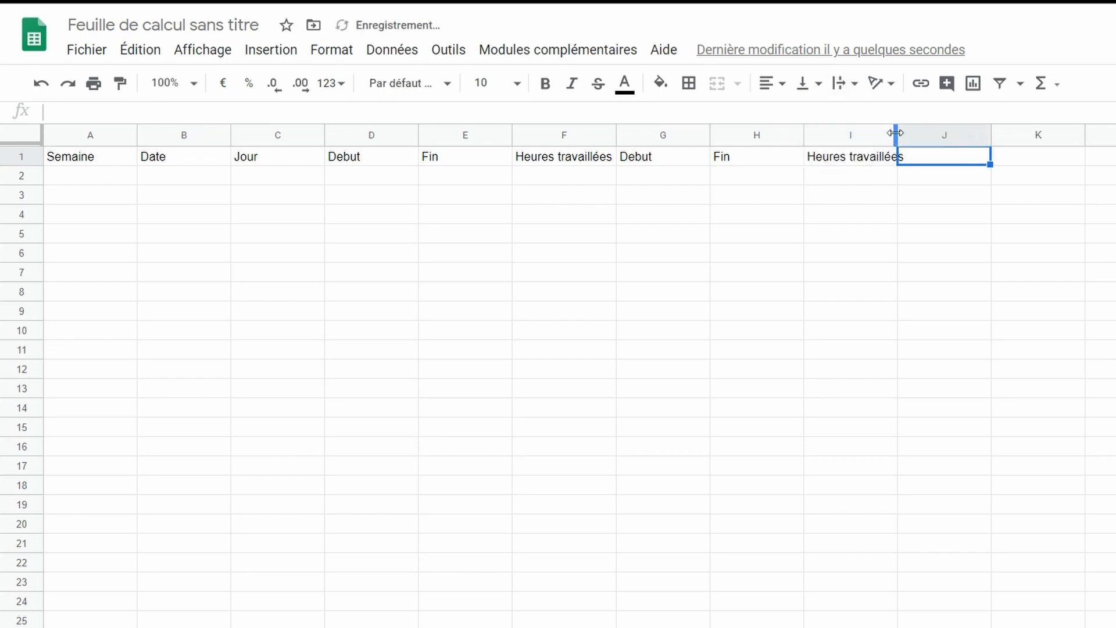
drag(895, 132, 906, 132)
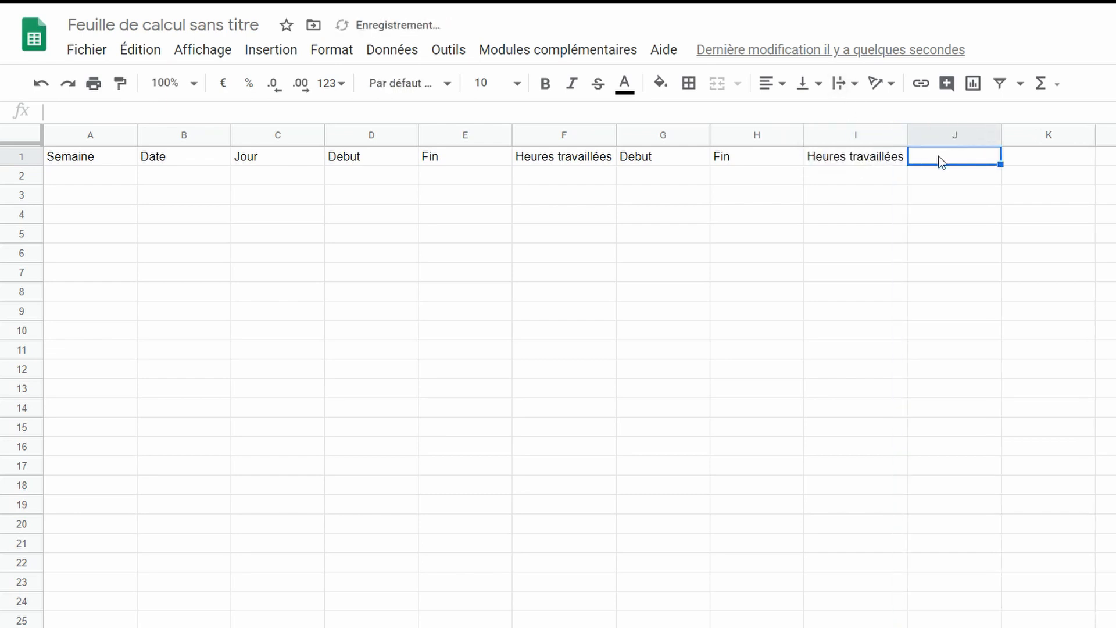
Step: Enter the header "Heures totales" in cell J1 and return to cell A2
text(H)
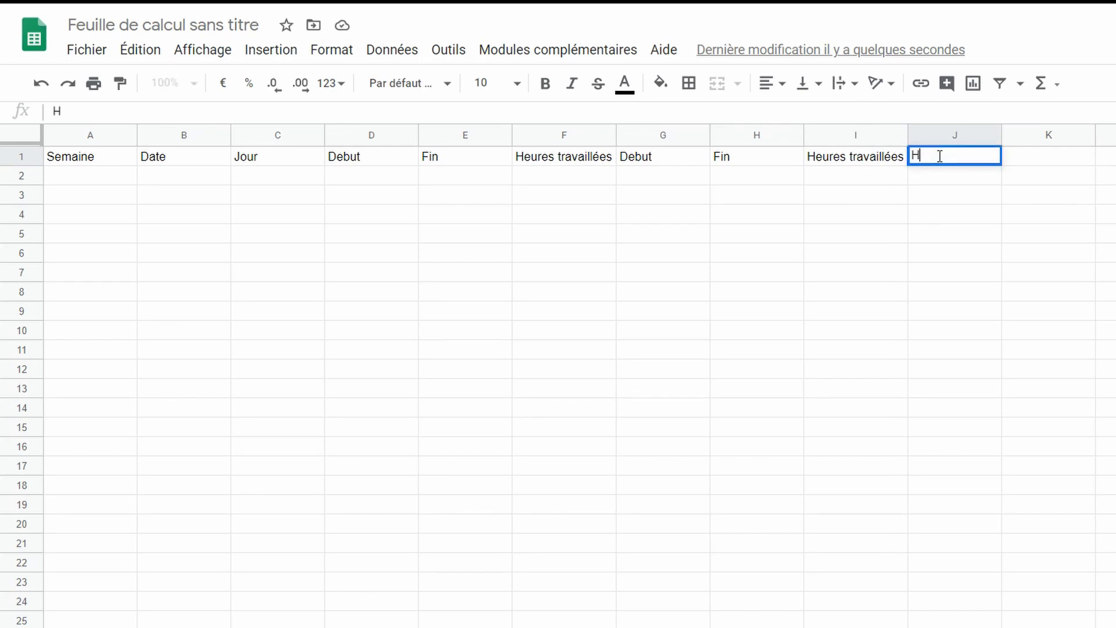
text(eures totales)
key(Return)
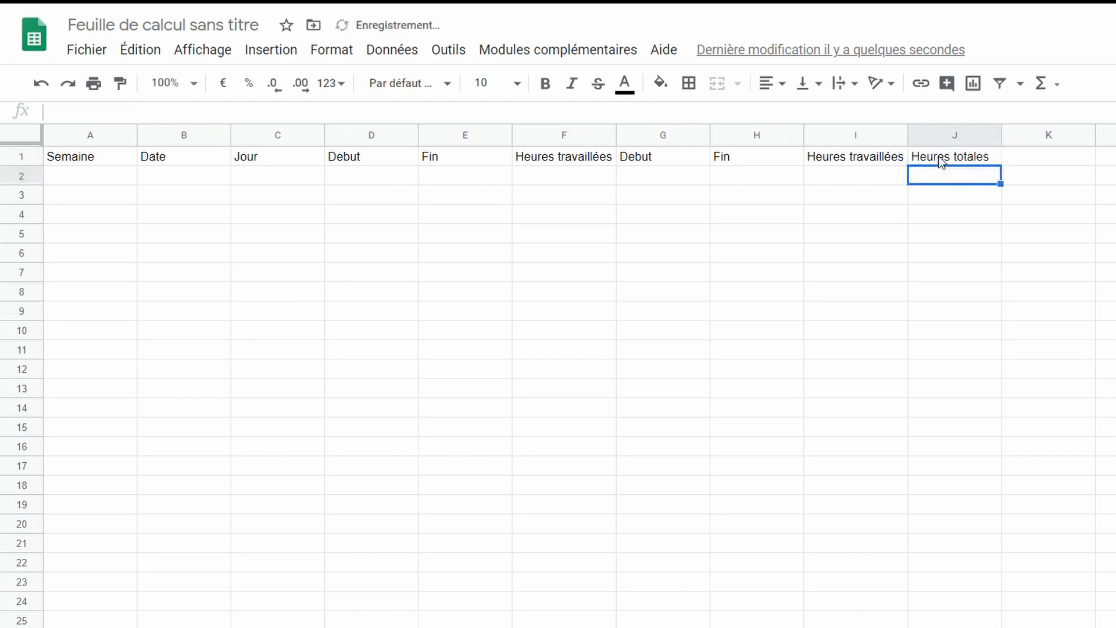
key(Left)
key(Left)
key(Left)
key(Left)
key(Left)
key(Left)
key(Left)
key(Left)
key(Left)
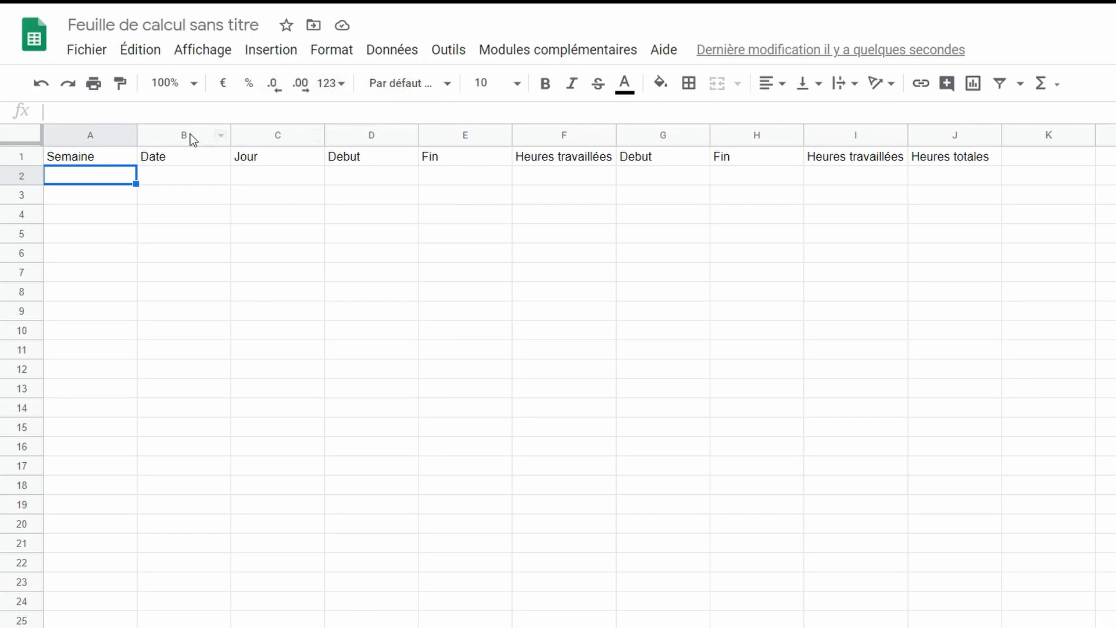
Step: Apply the Date number format to the whole Date column B
drag(190, 135, 273, 135)
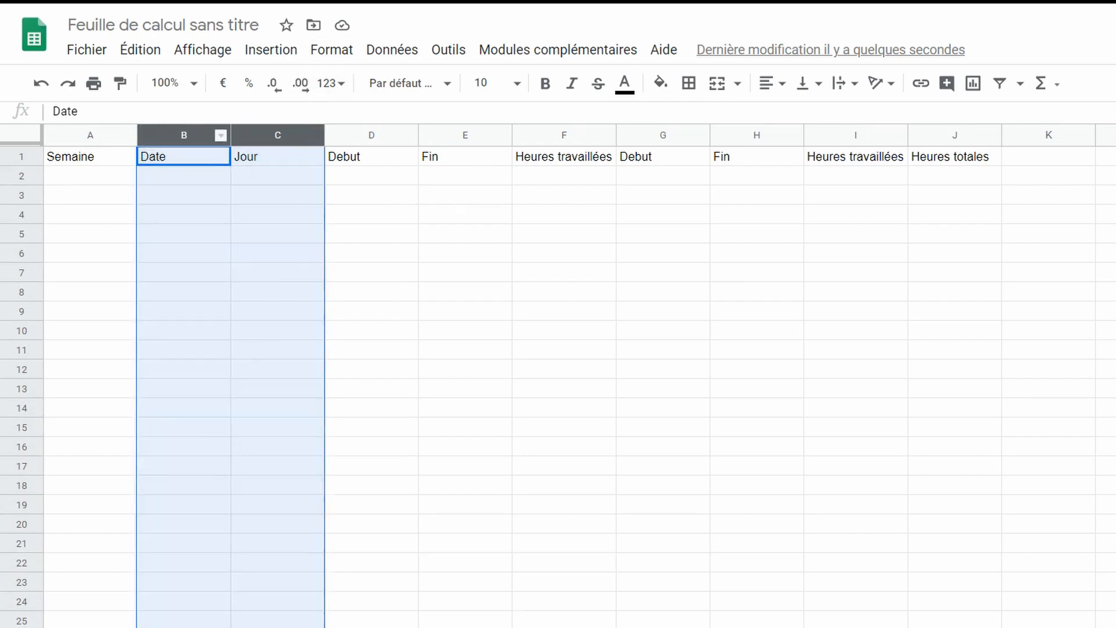
click(174, 179)
click(174, 138)
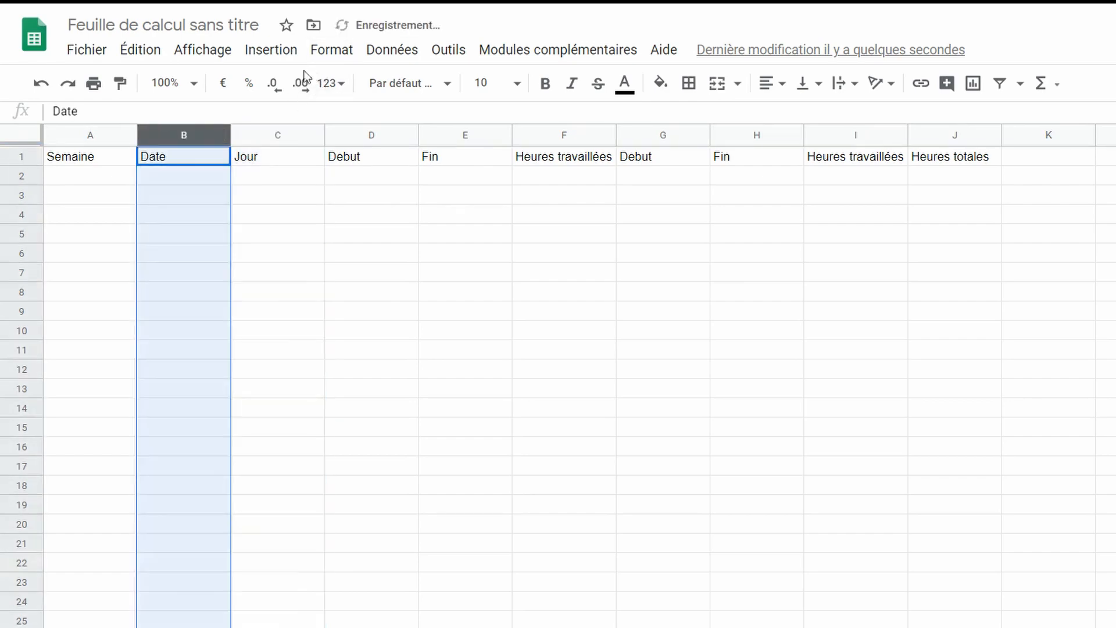
click(329, 83)
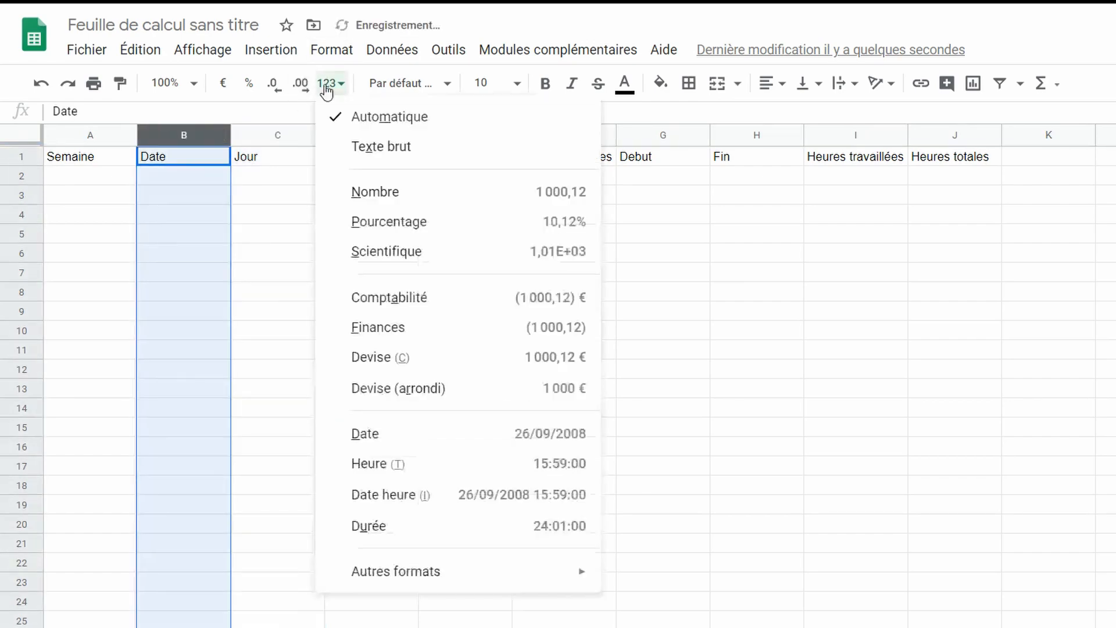
click(435, 432)
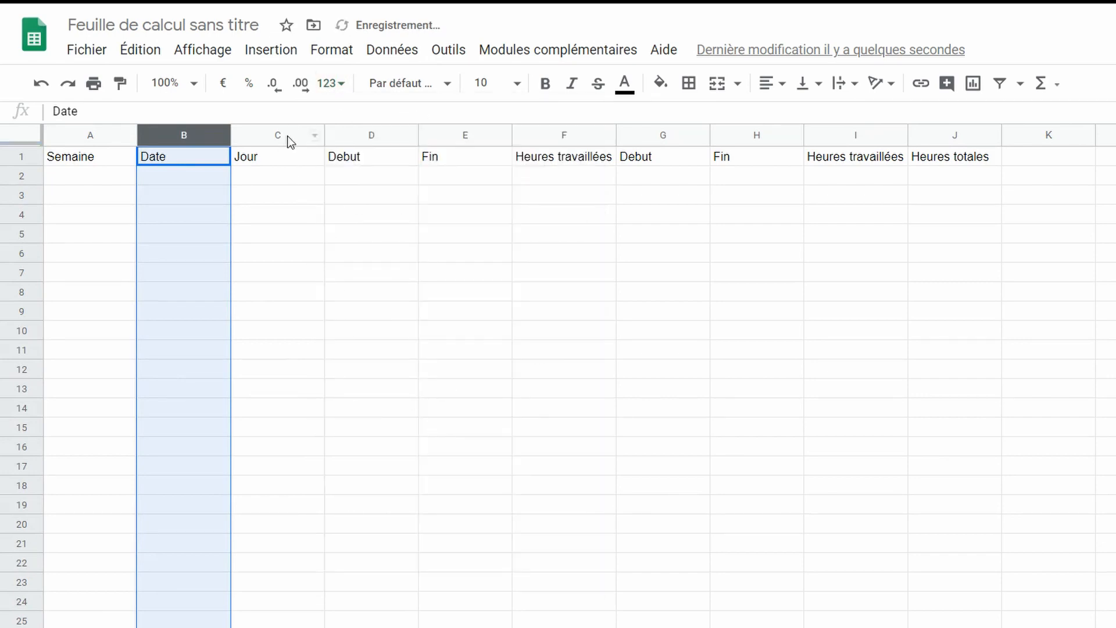
Step: Apply the Heure number format to columns D and E, Debut and Fin
drag(373, 135, 459, 134)
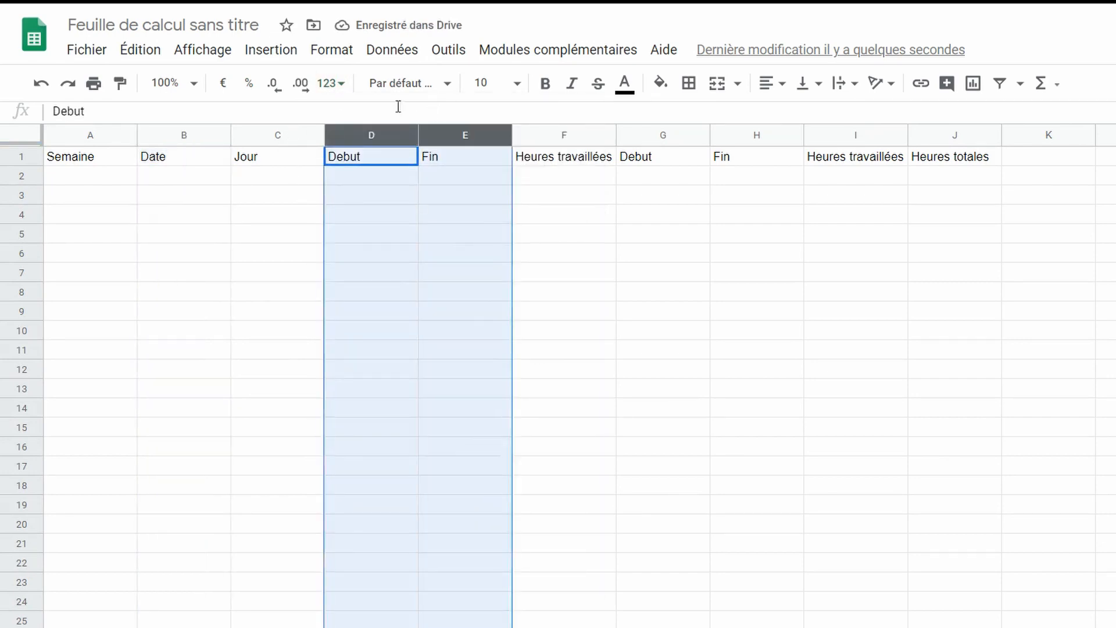
click(331, 83)
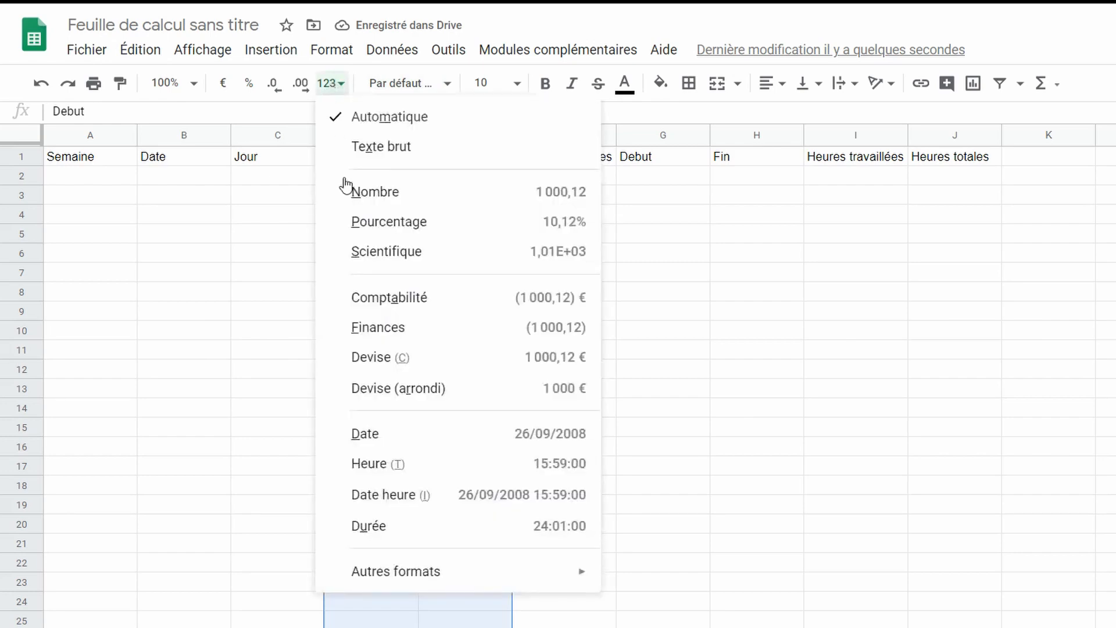
click(440, 451)
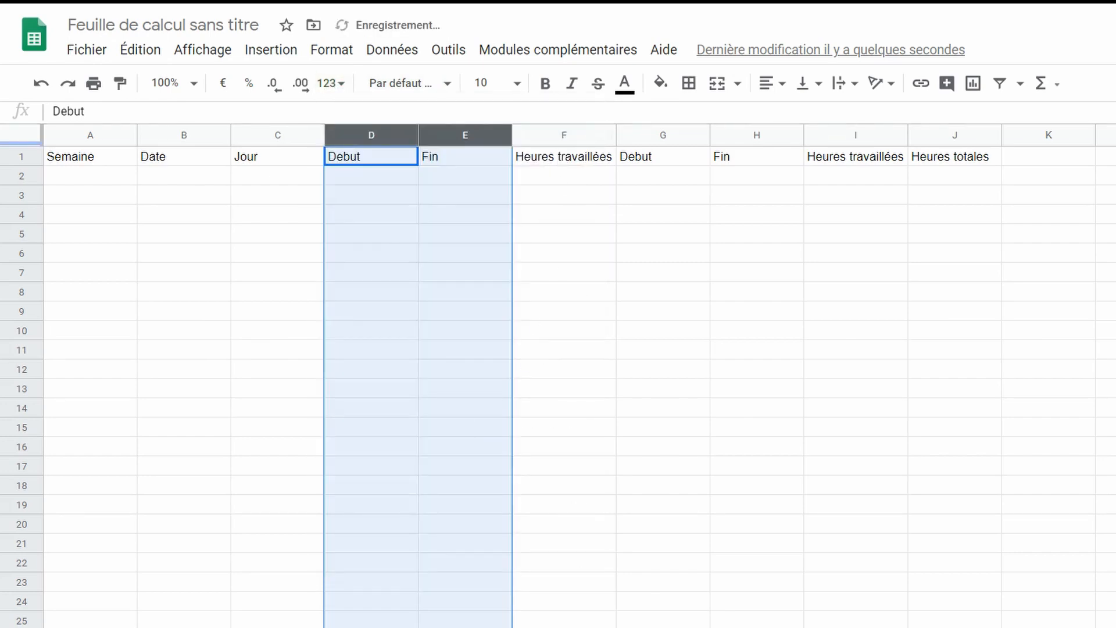
Step: Apply the Durée number format to the whole Heures travaillées column F
click(574, 138)
click(335, 85)
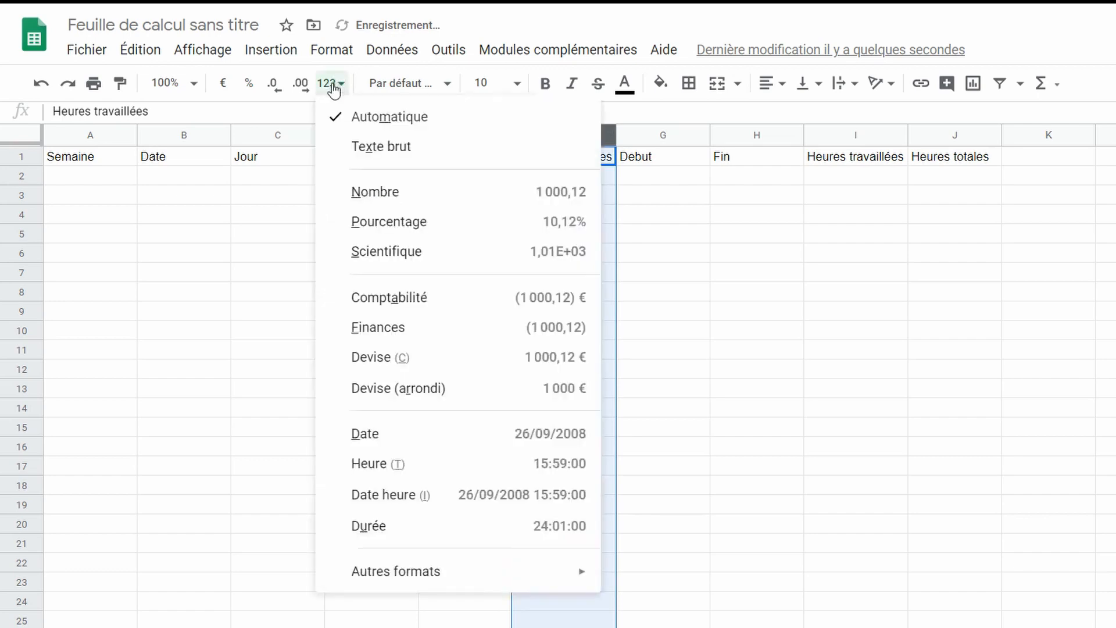
click(411, 538)
Step: Apply the Heure number format to the Debut and Fin header cells G1 and H1
drag(675, 157, 726, 159)
click(343, 86)
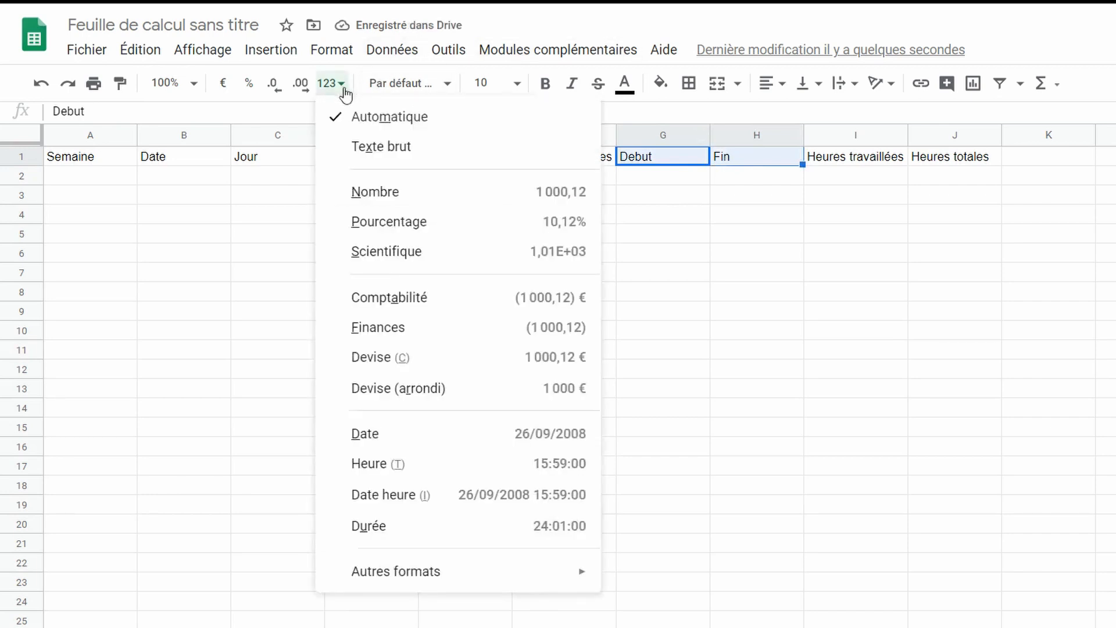
click(417, 465)
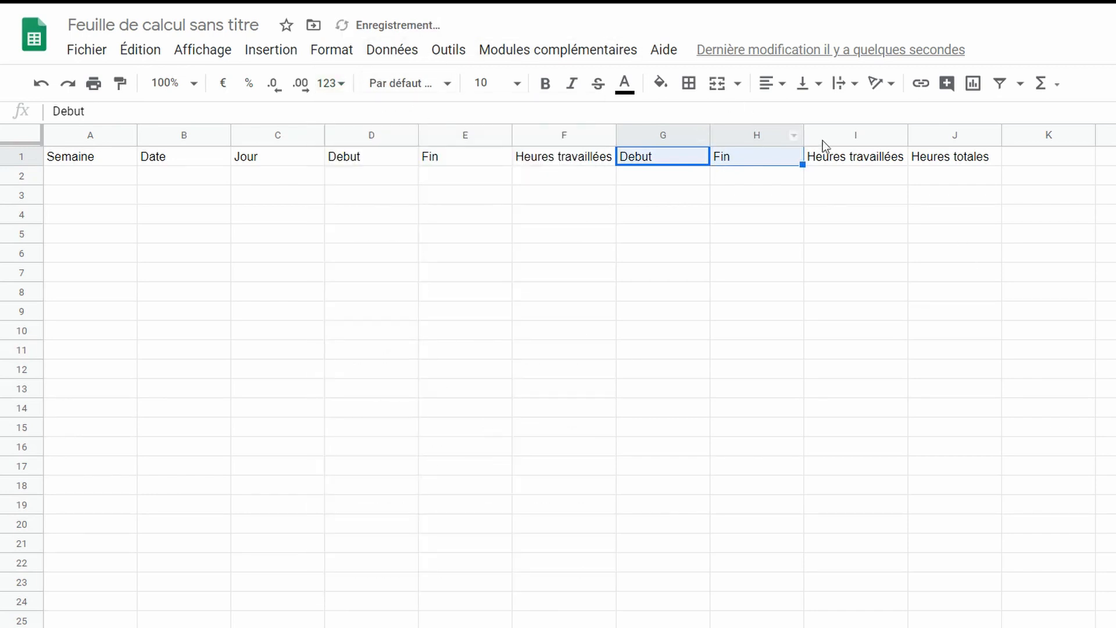
Step: Apply the Durée number format to the whole columns I and J, Heures travaillées and Heures totales
drag(829, 156, 995, 166)
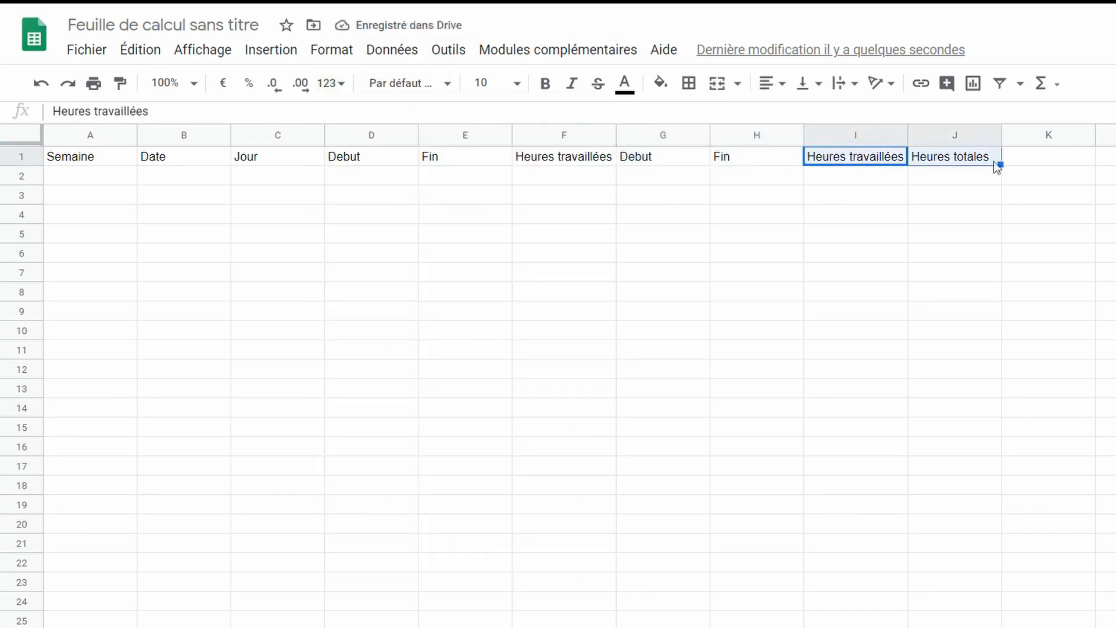
drag(852, 135, 976, 150)
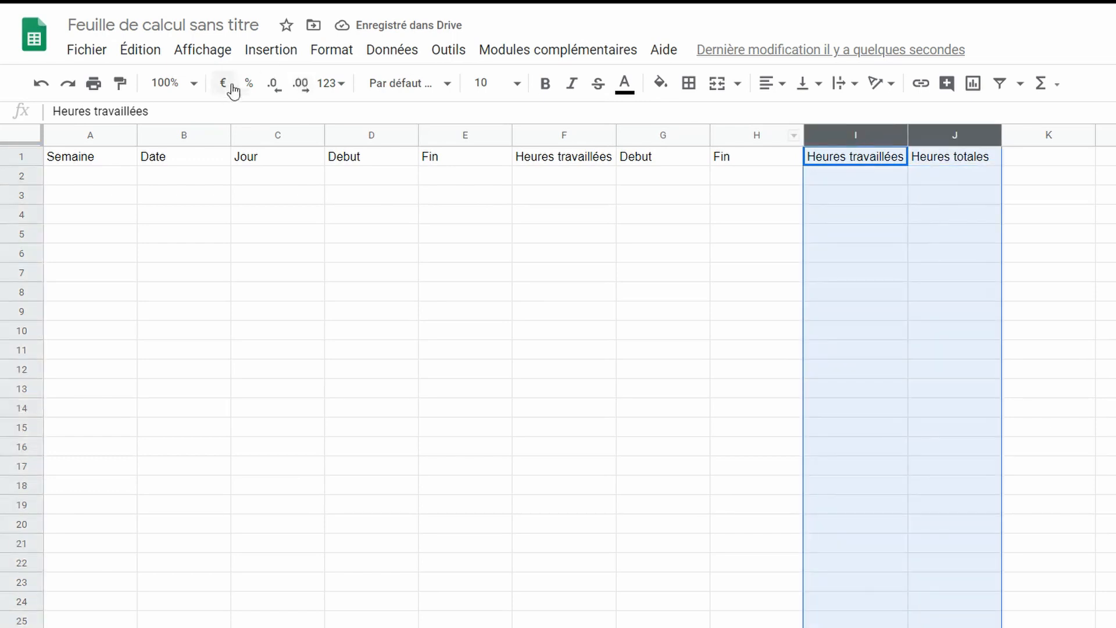
click(332, 85)
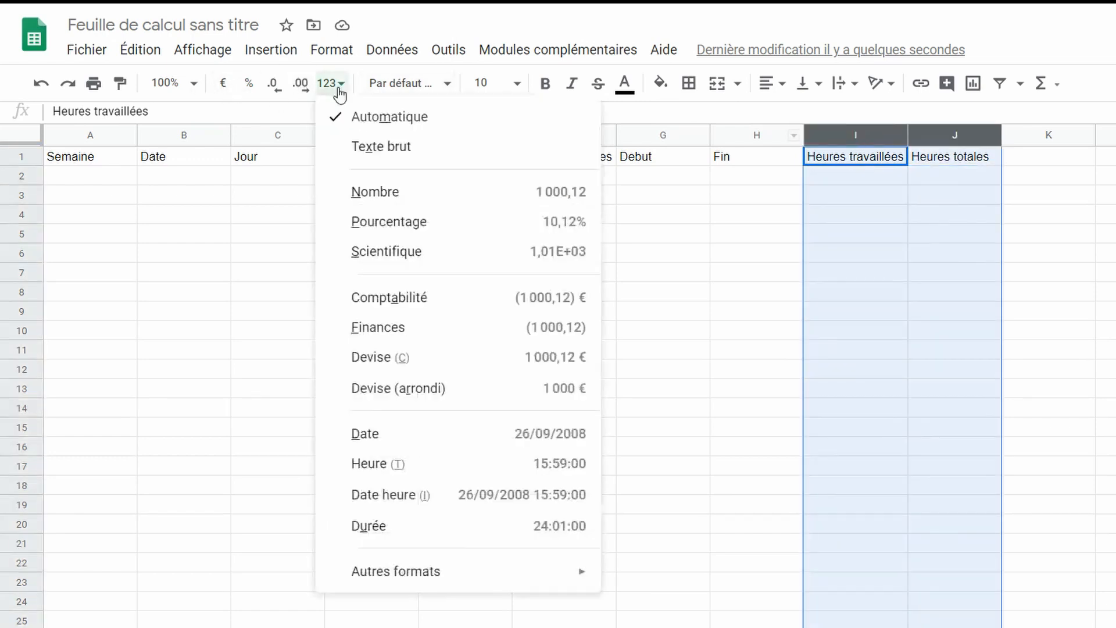
click(444, 528)
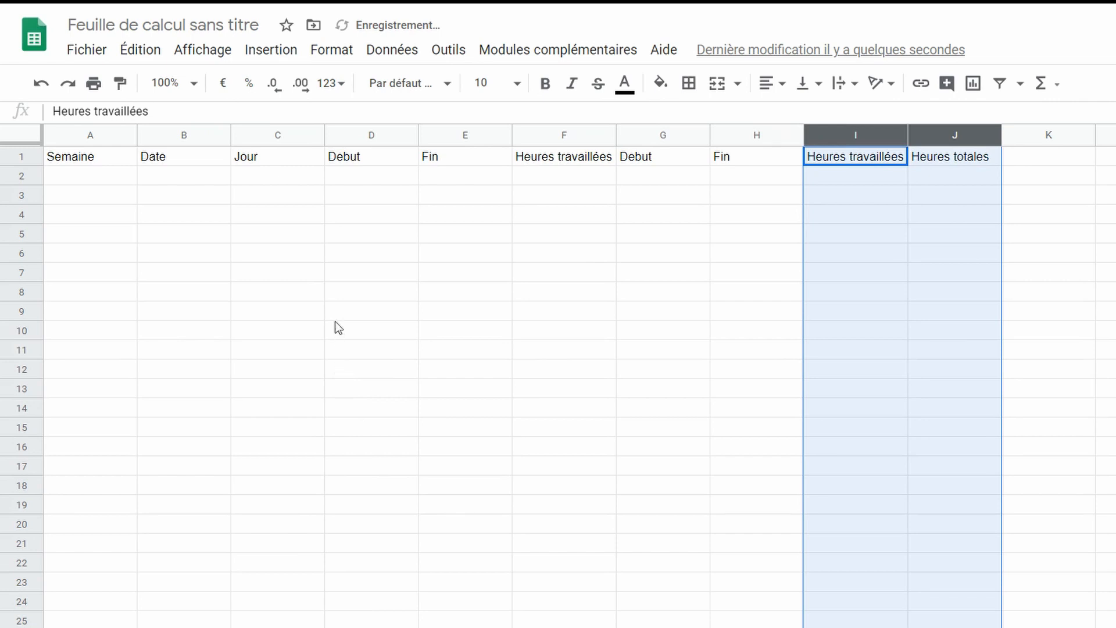
Step: Enter the date 29/06/2020 in cell B2 of the Date column
click(169, 182)
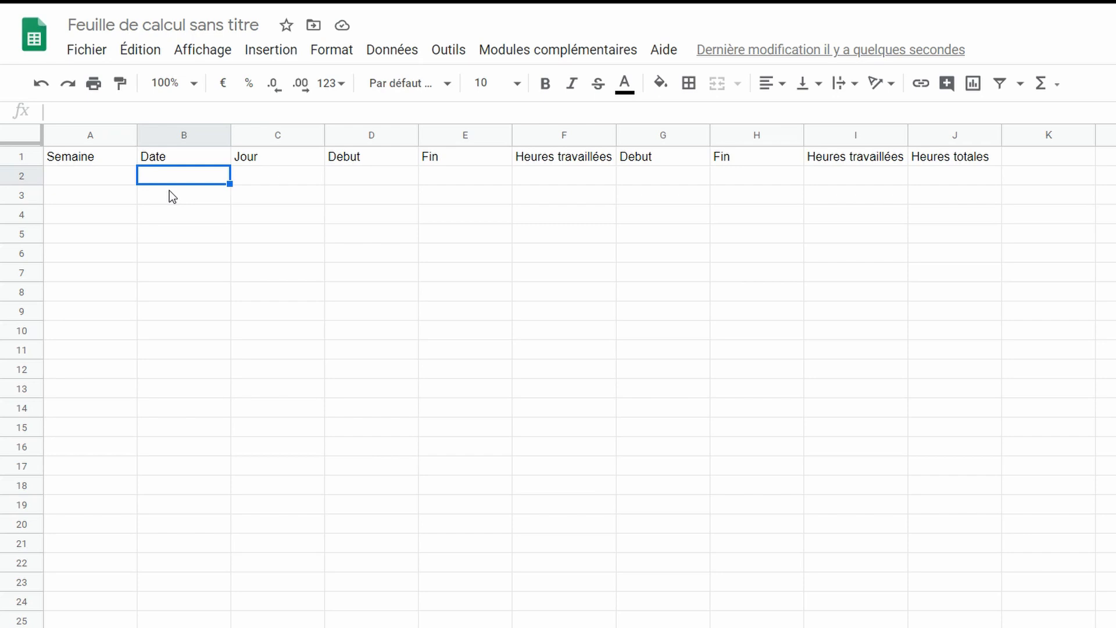
text(29/)
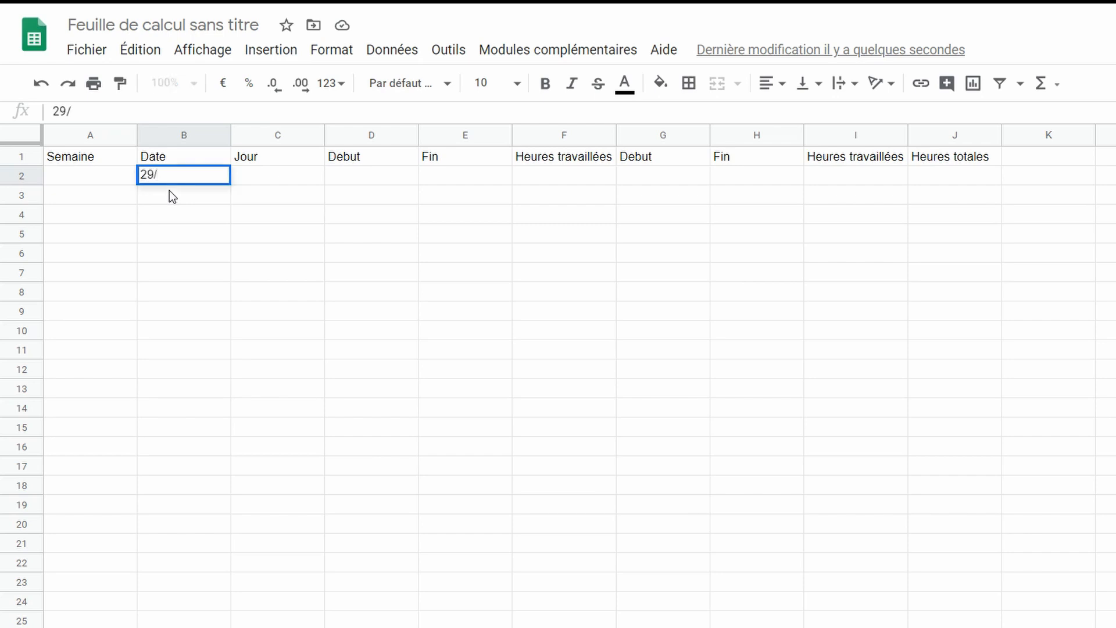
text(06/2020)
key(Left)
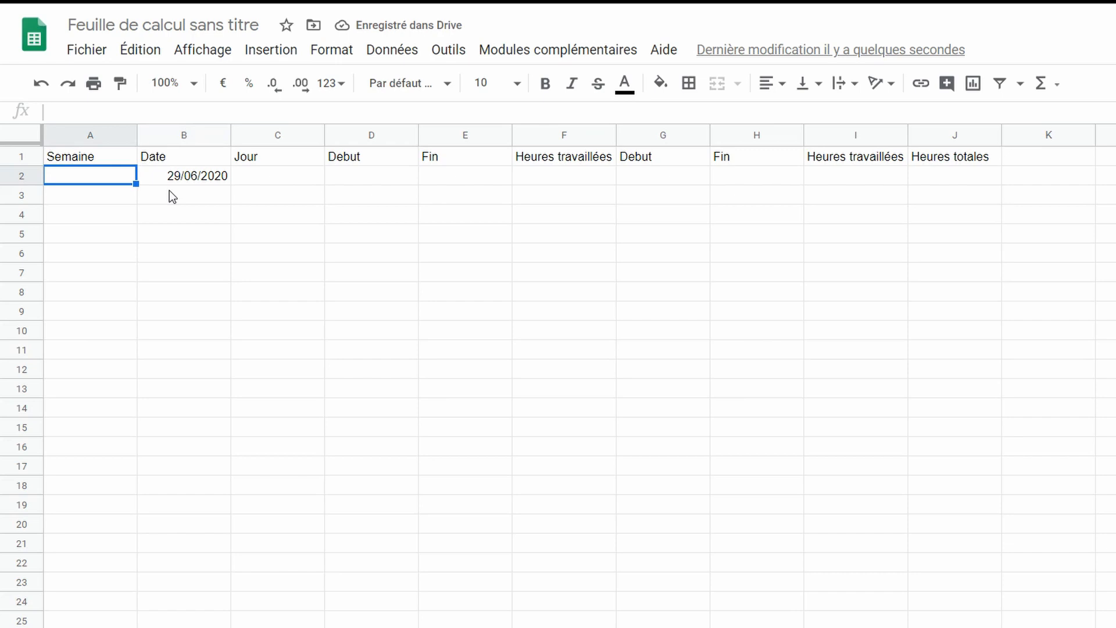
Step: Enter the formula =NO.SEMAINE(B2;2) in cell A2 to calculate the week number with Monday as first day
text(=NO)
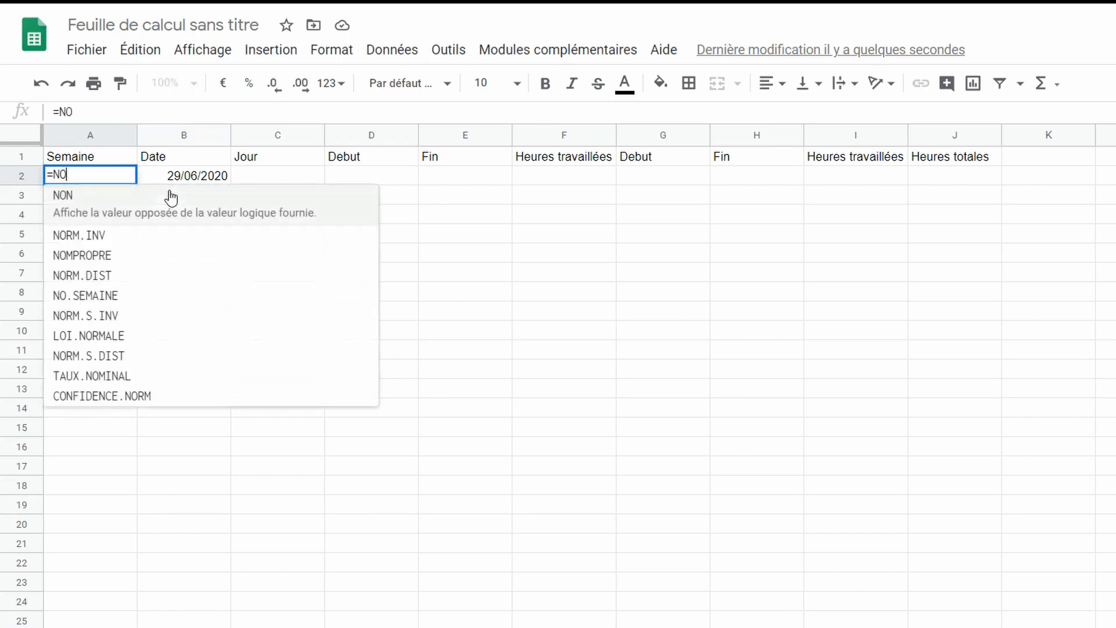
text(.)
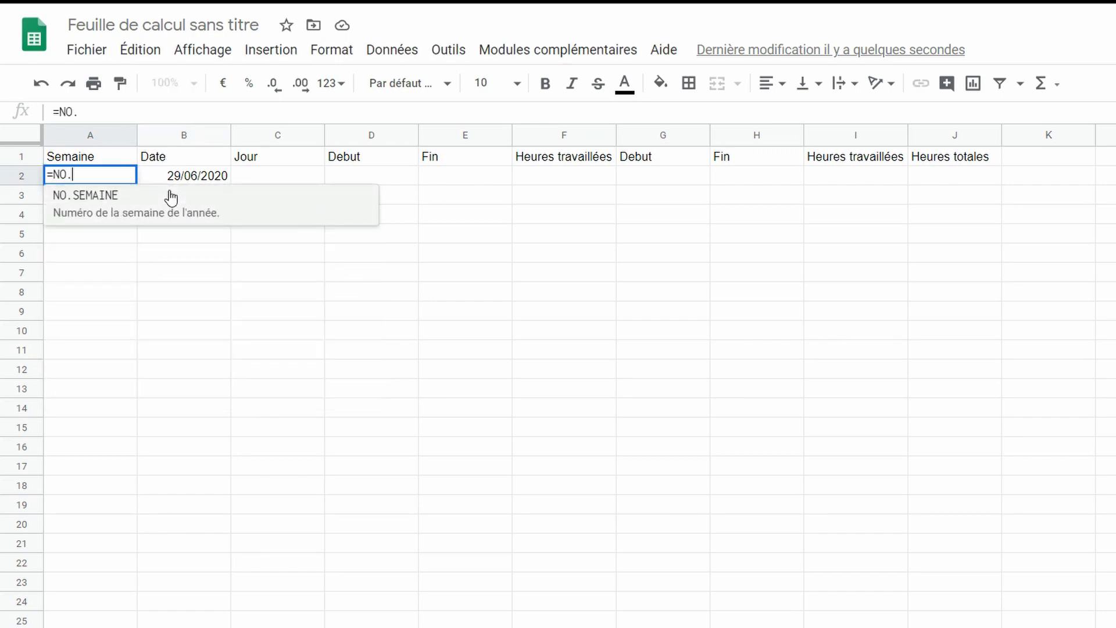
click(118, 199)
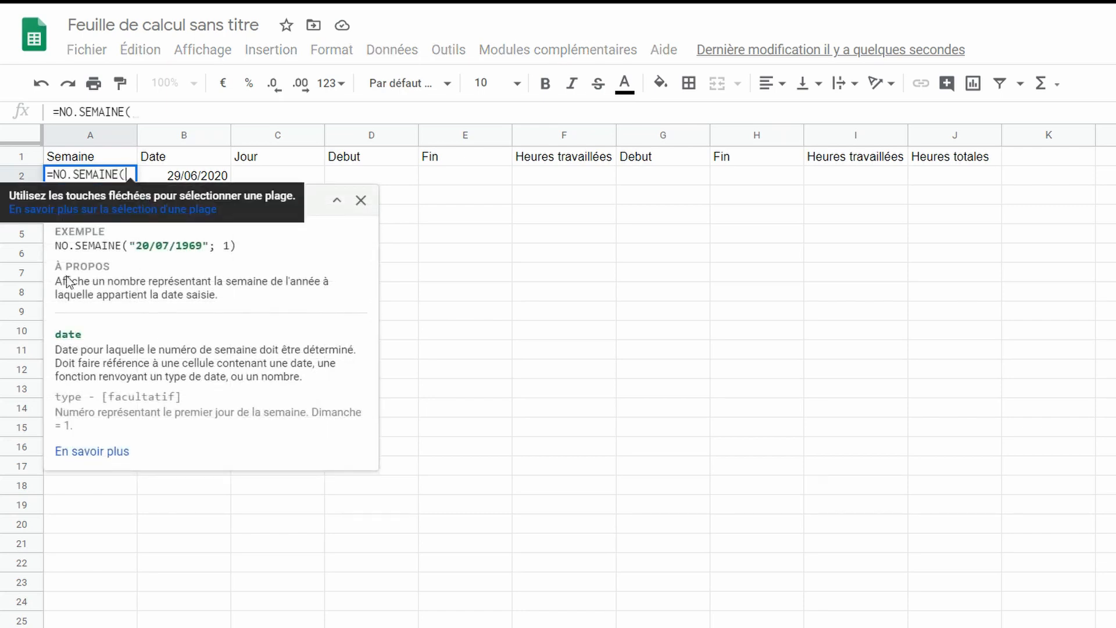
click(170, 180)
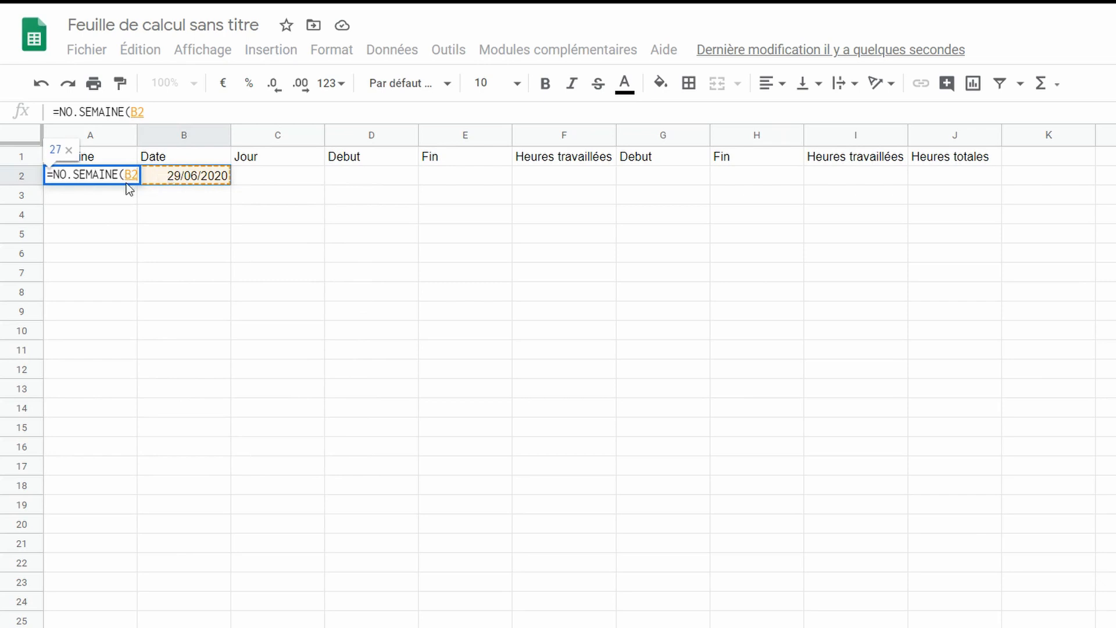
text(;)
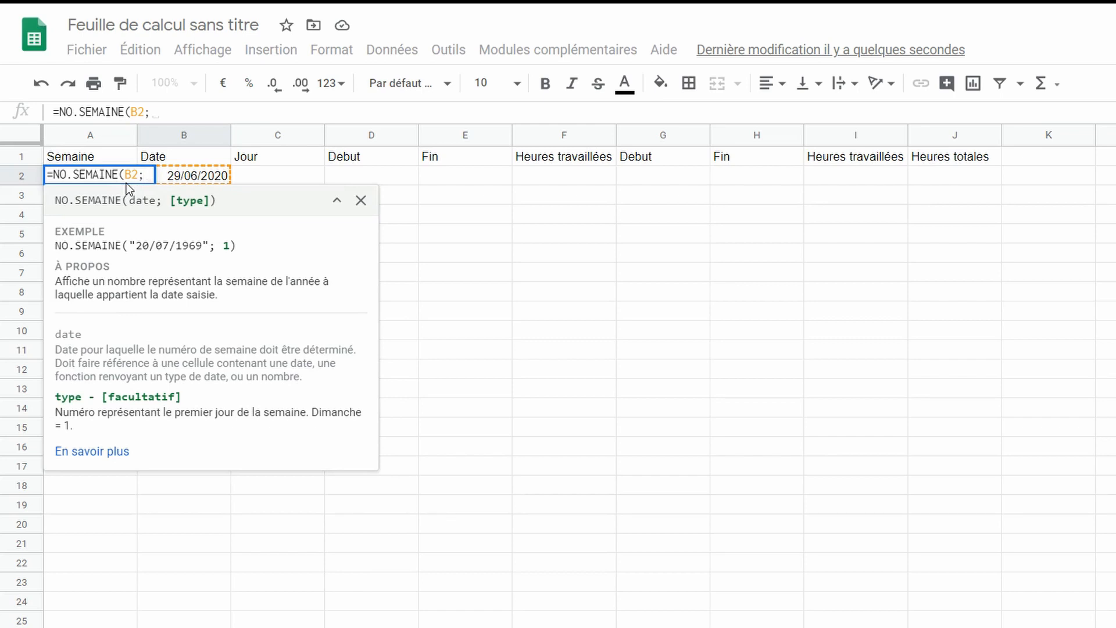
text(2)
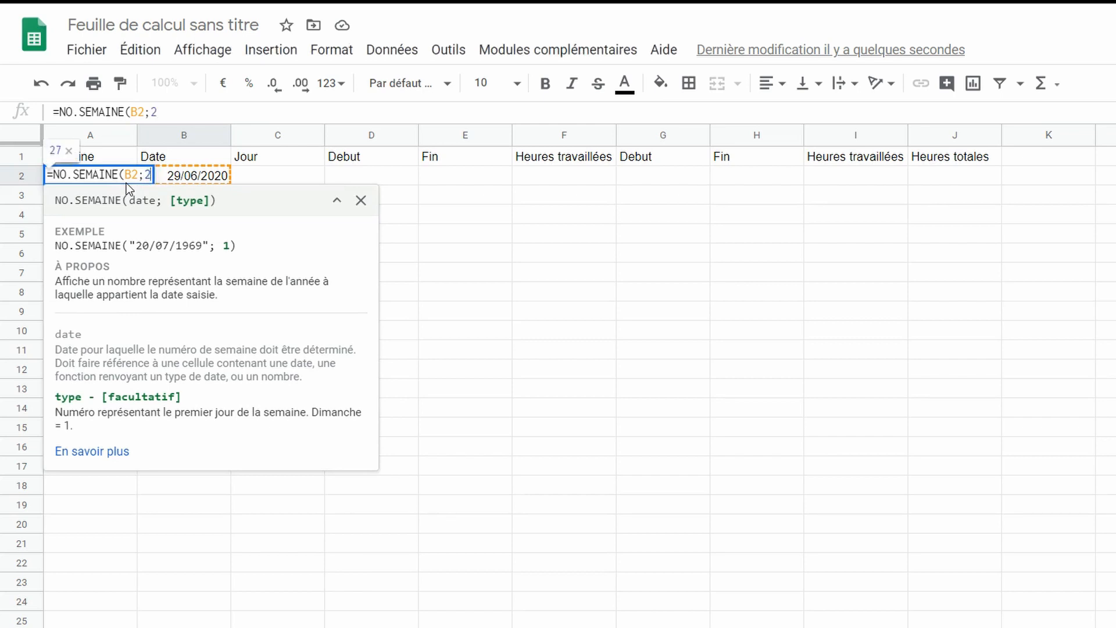
text())
key(Return)
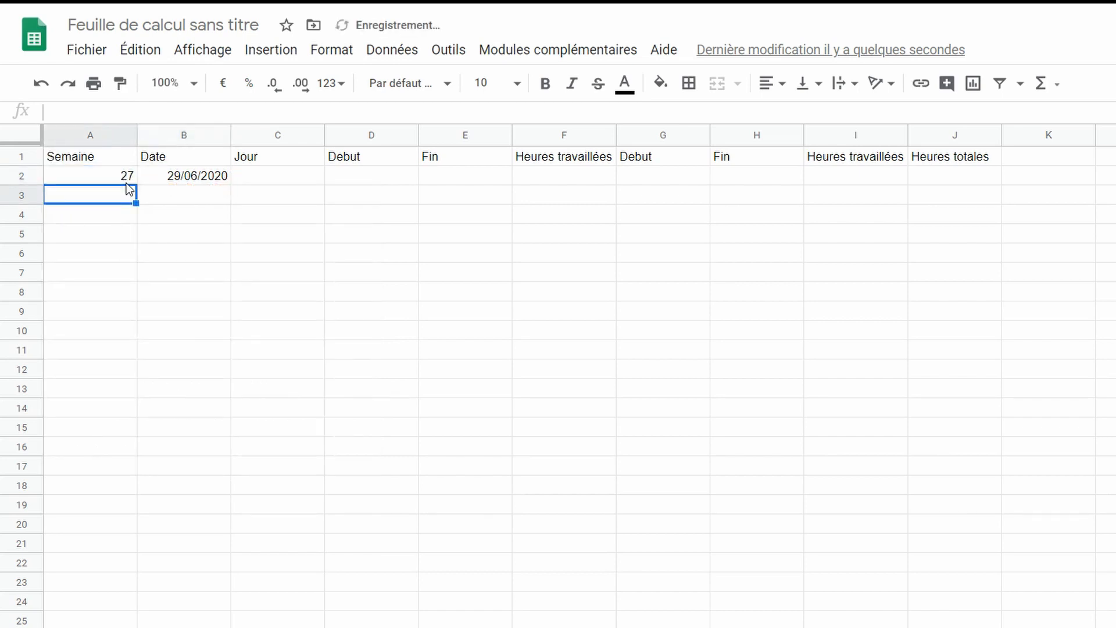
Step: Enter lundi in cell C2 of the Jour column
click(278, 175)
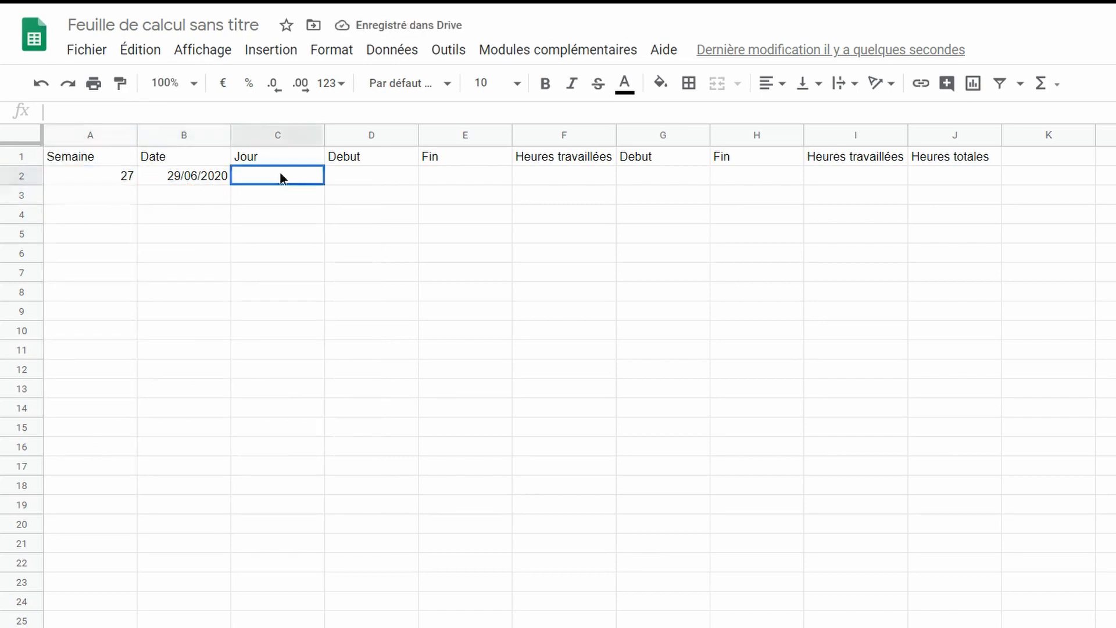
text(lundi)
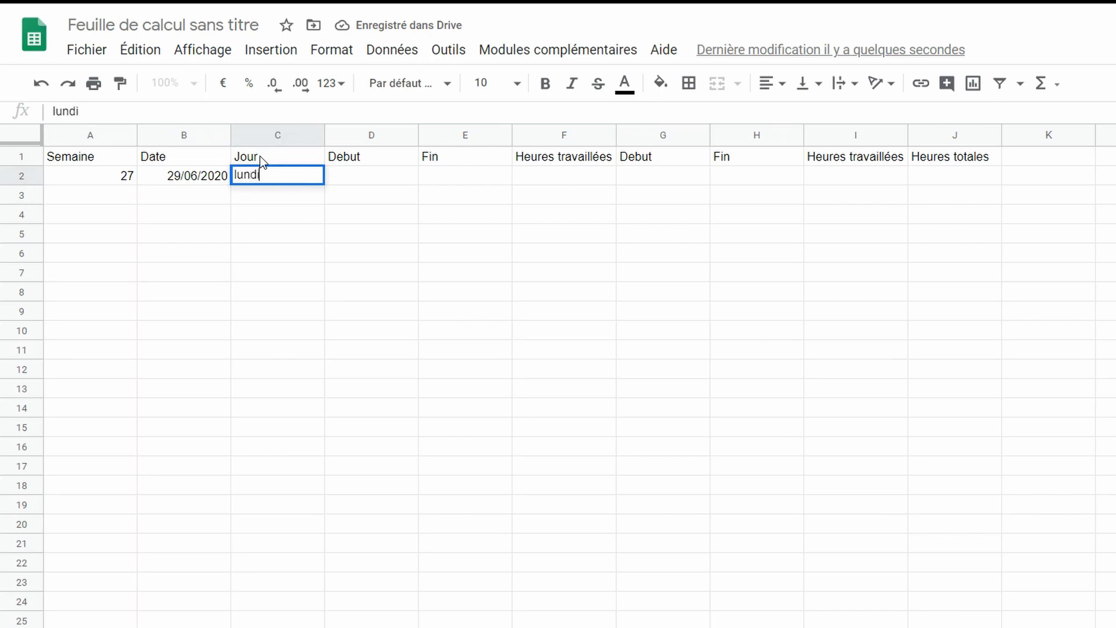
key(Tab)
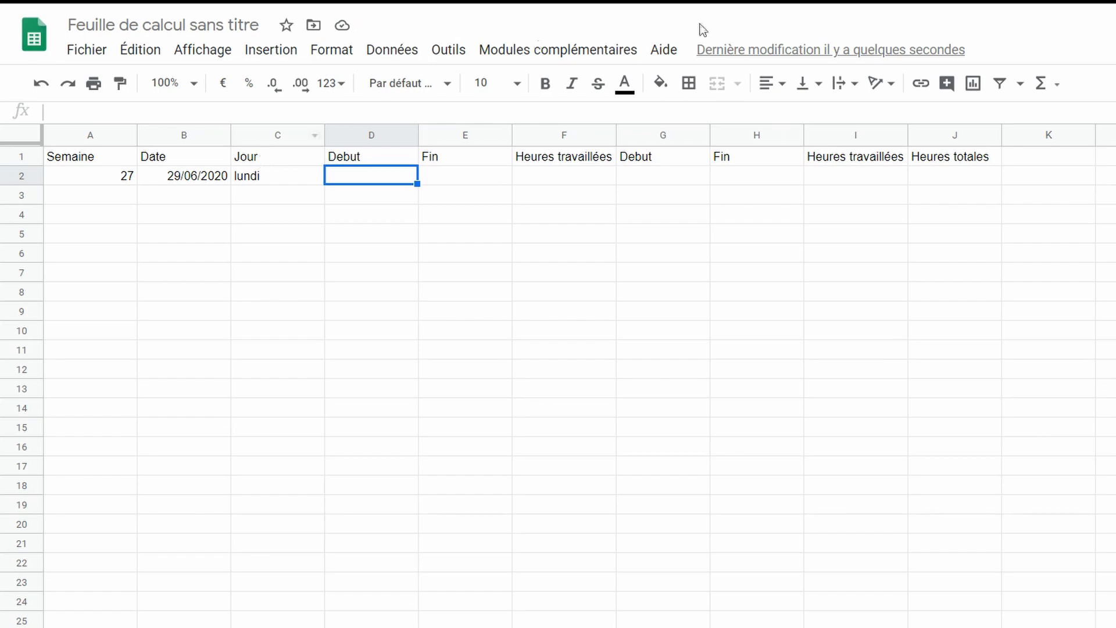
Step: Enter the formula =E2-D2 in cell F2 to calculate the first period's hours worked
click(561, 180)
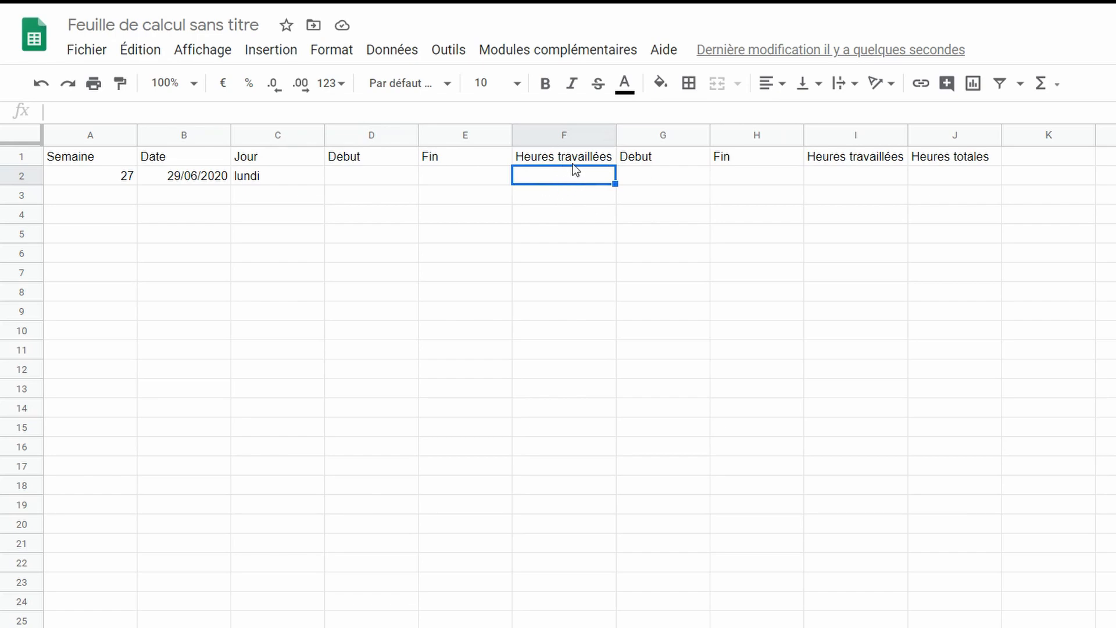
text(=)
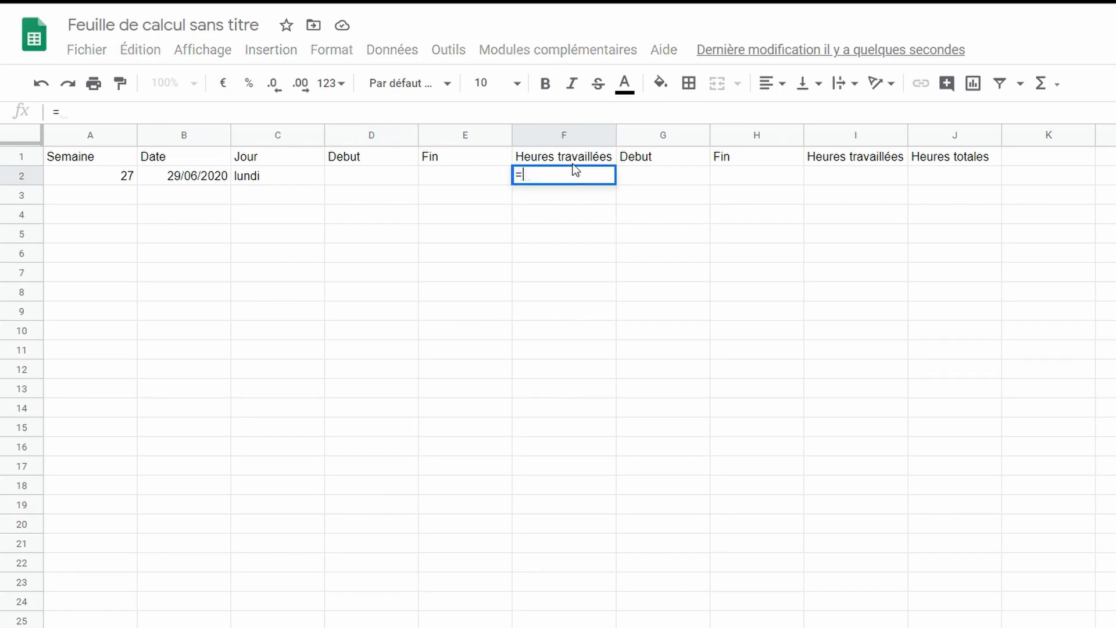
click(454, 176)
text(-)
click(368, 174)
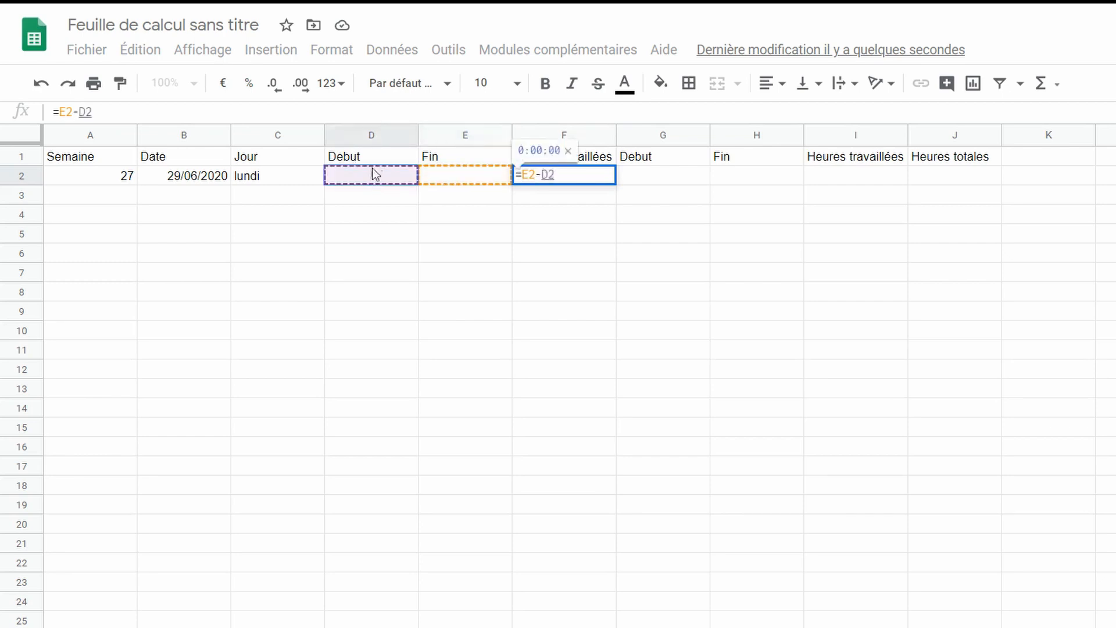
key(Return)
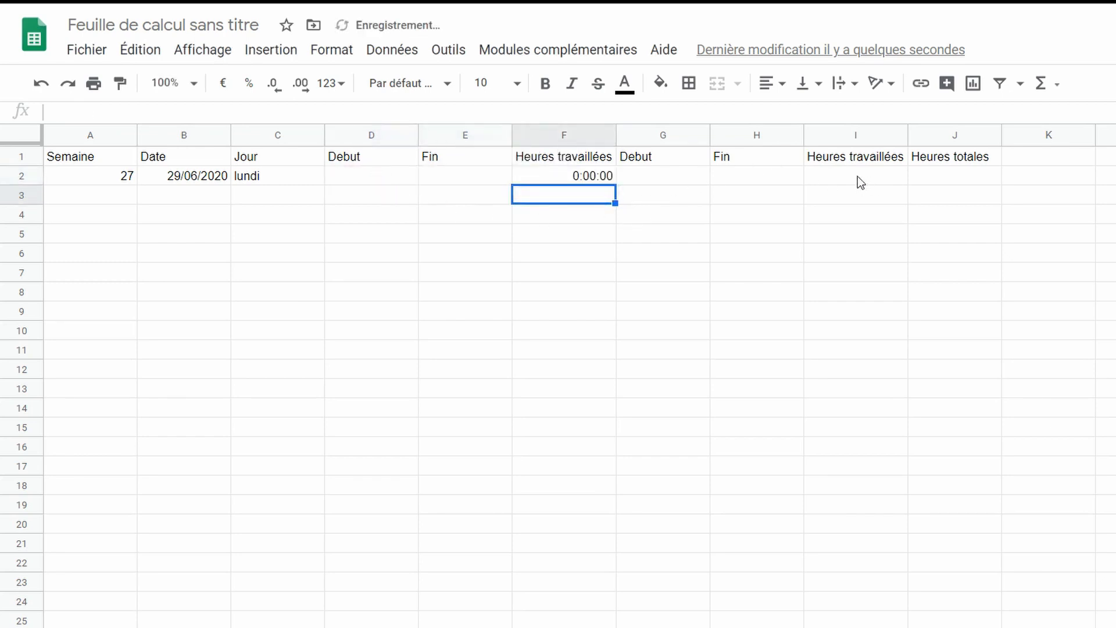
Step: Copy the F2 formula into cell I2 and inspect its shifted cell references
click(586, 175)
key(ctrl+c)
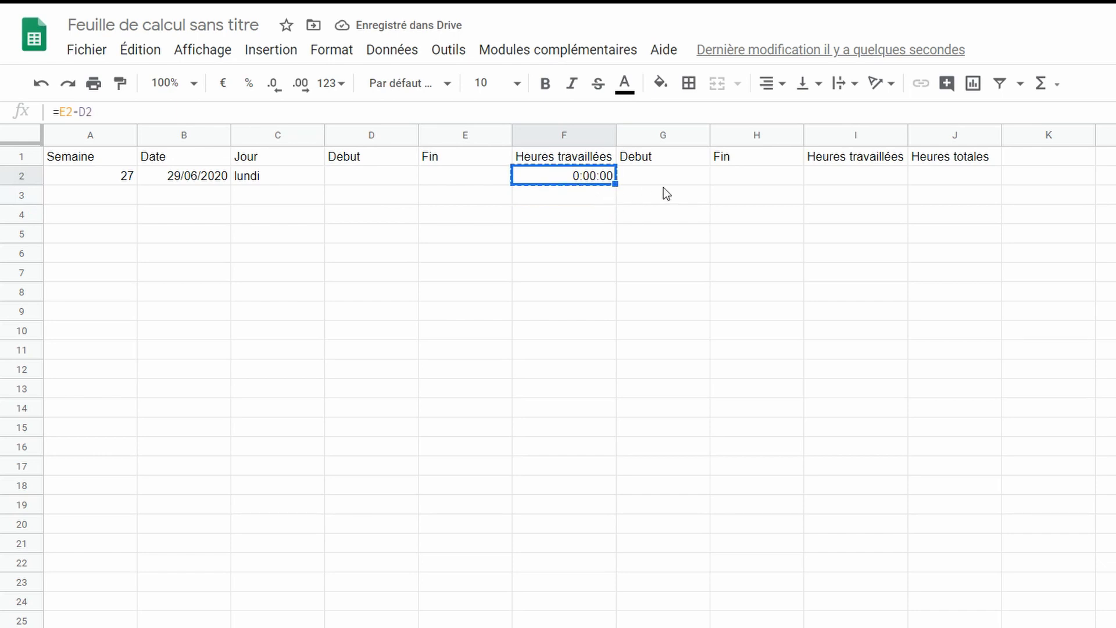
click(844, 176)
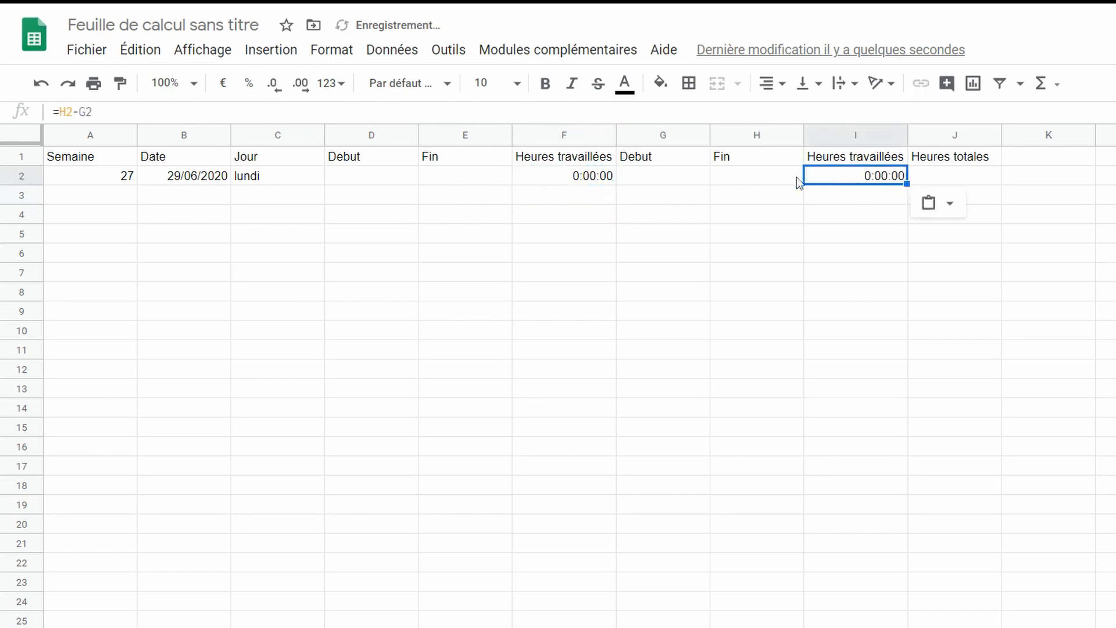
click(59, 111)
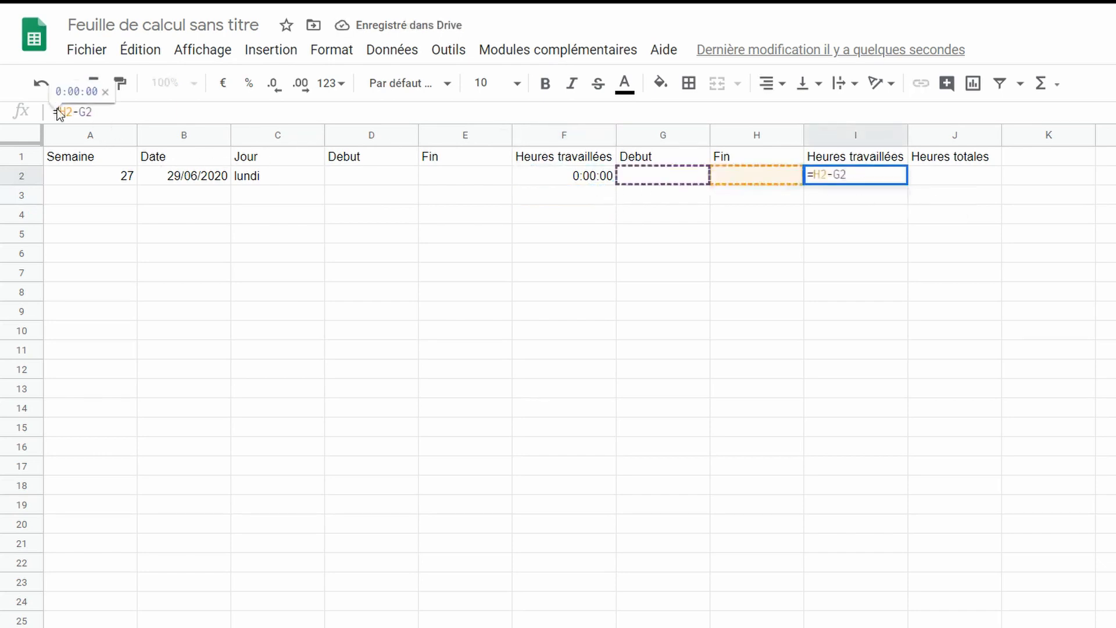
click(89, 111)
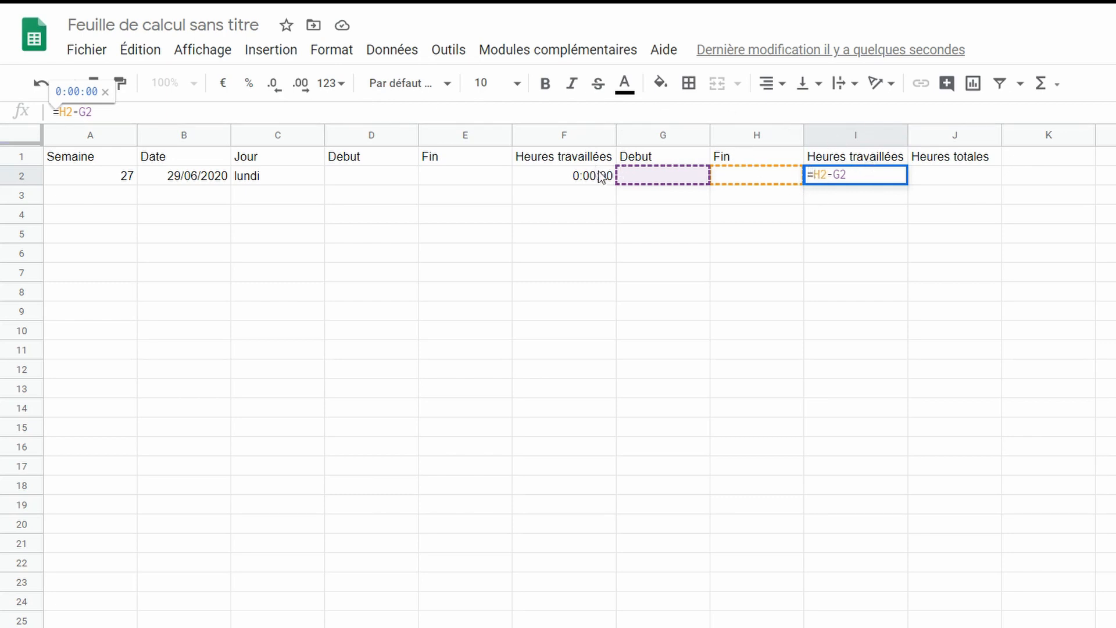
Step: Lock column E in the F2 formula by changing it to =$E2-D2
click(552, 170)
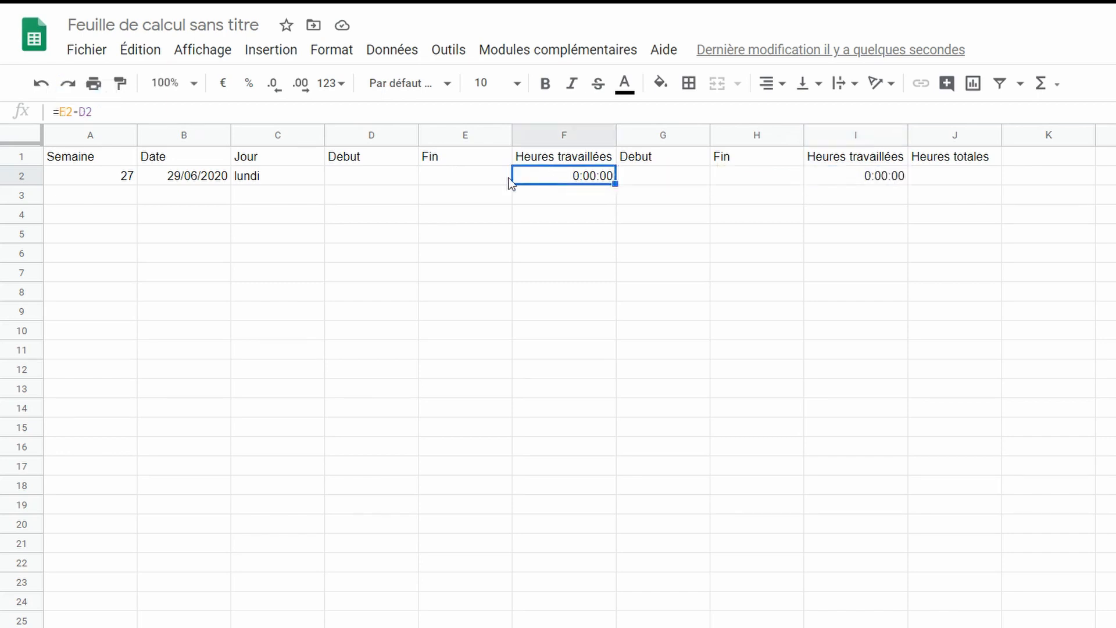
click(56, 111)
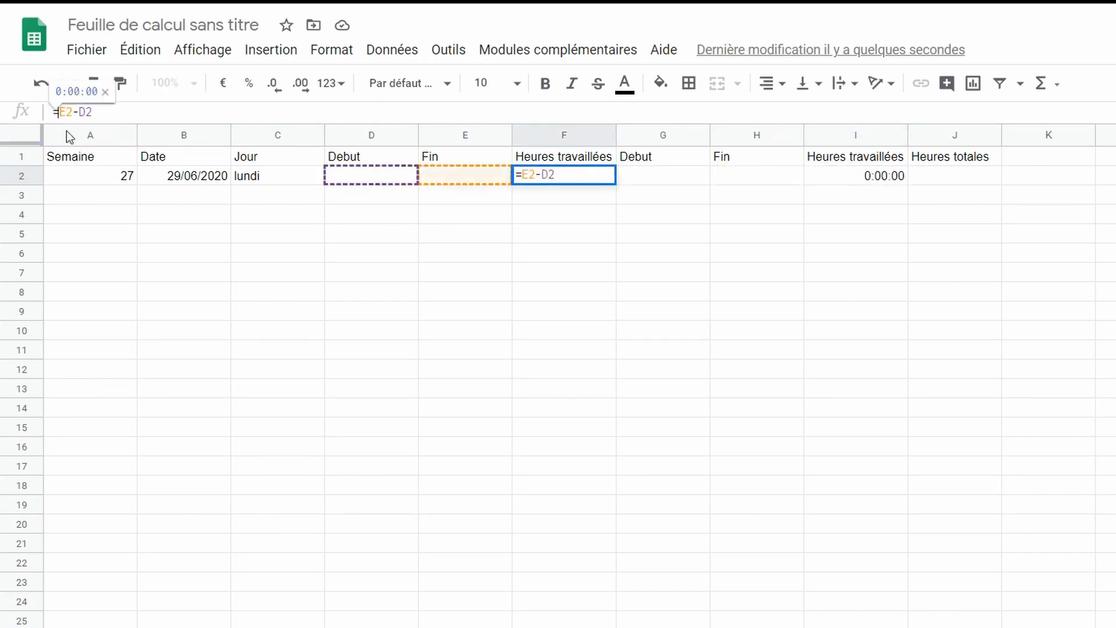
text($)
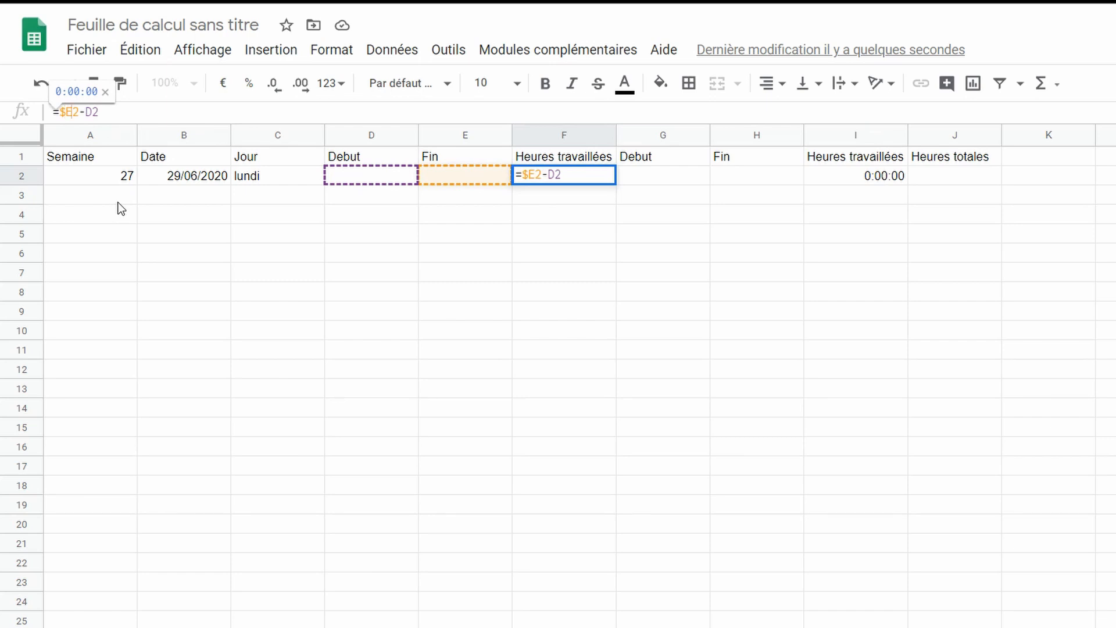
key(shift+Return)
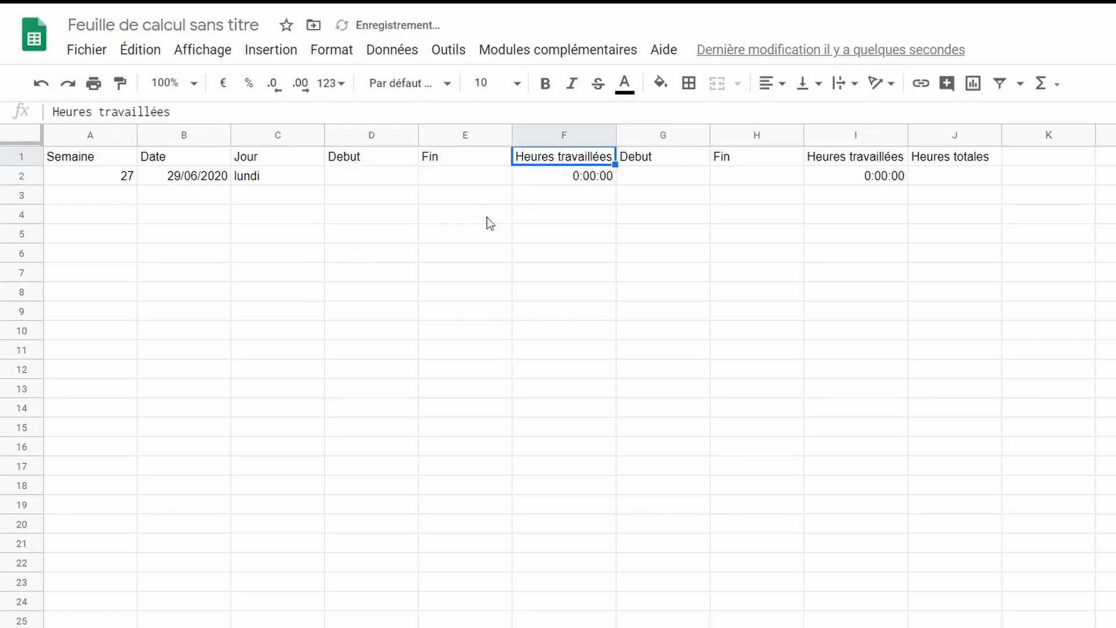
Step: Copy the F2 formula with the locked column reference into cell I2, replacing its formula
click(582, 177)
key(ctrl+c)
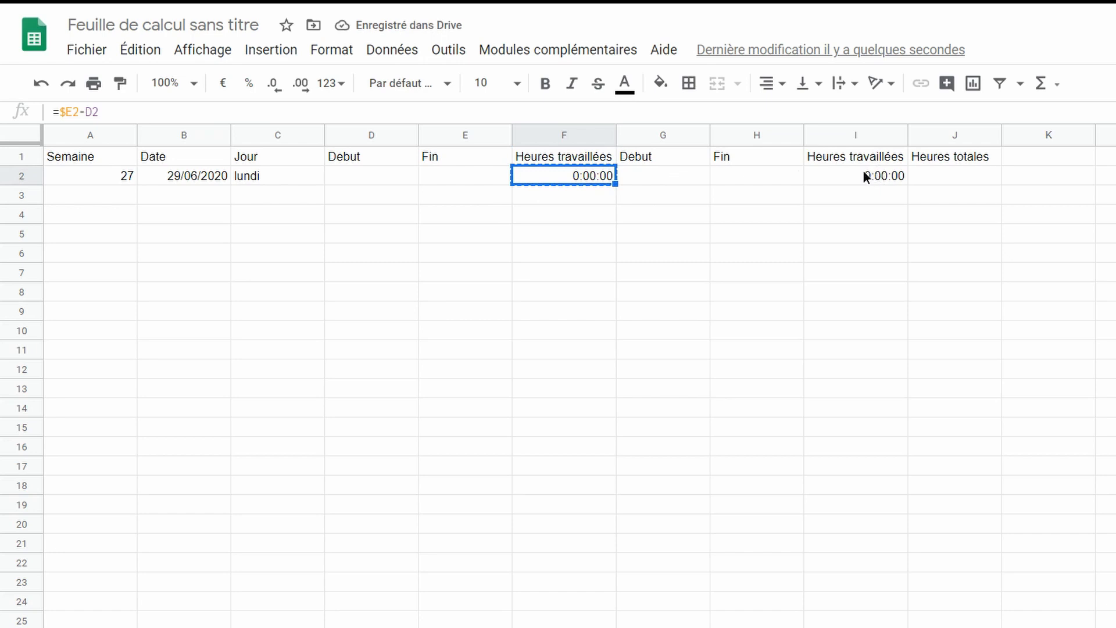
click(874, 175)
key(ctrl+v)
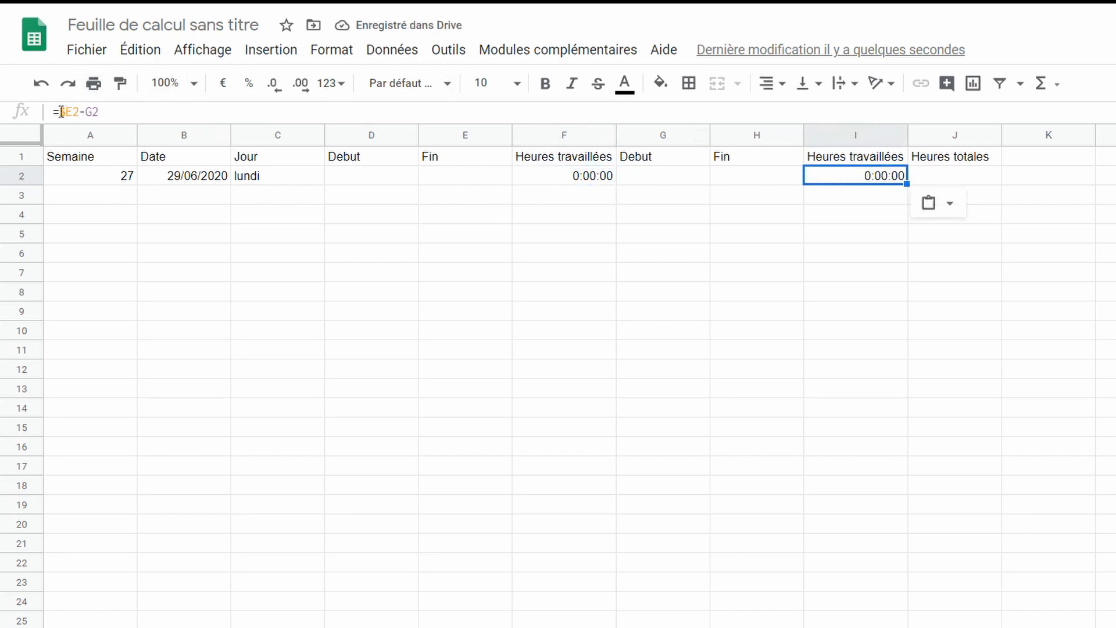
Step: Inspect the $E2 reference in cell I2, clear that cell's formula and return to cell F2
drag(60, 112, 79, 112)
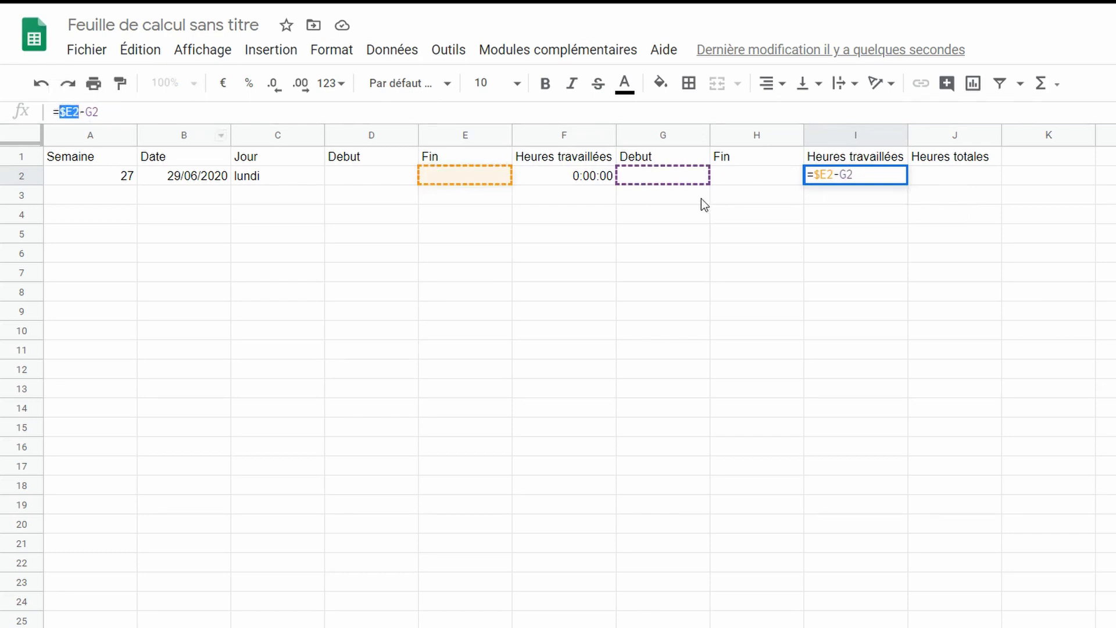
click(877, 170)
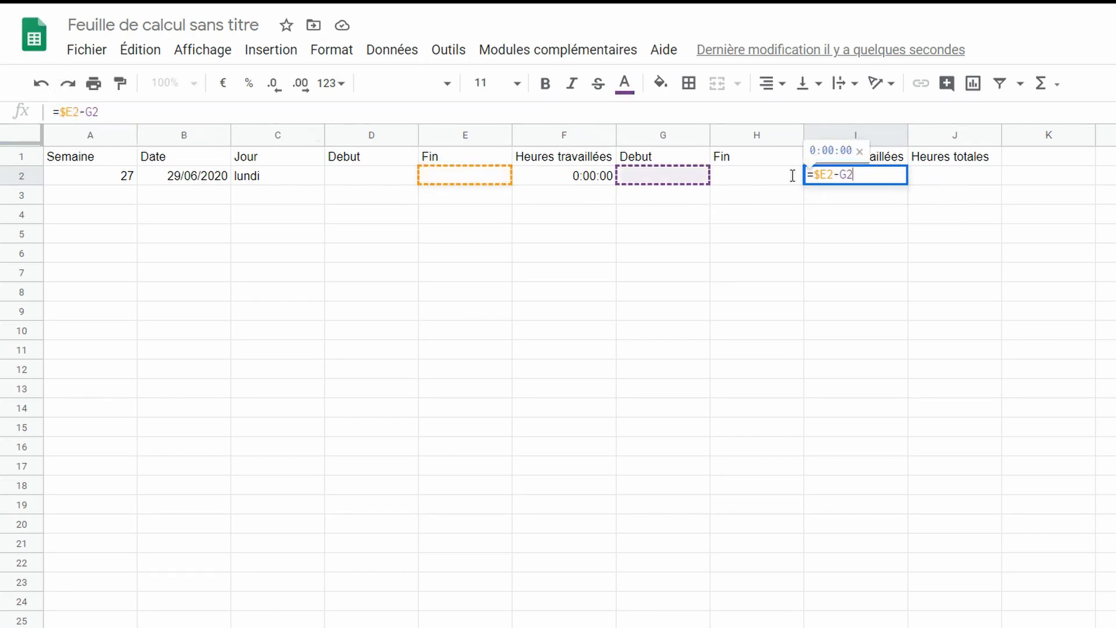
key(BackSpace)
key(Escape)
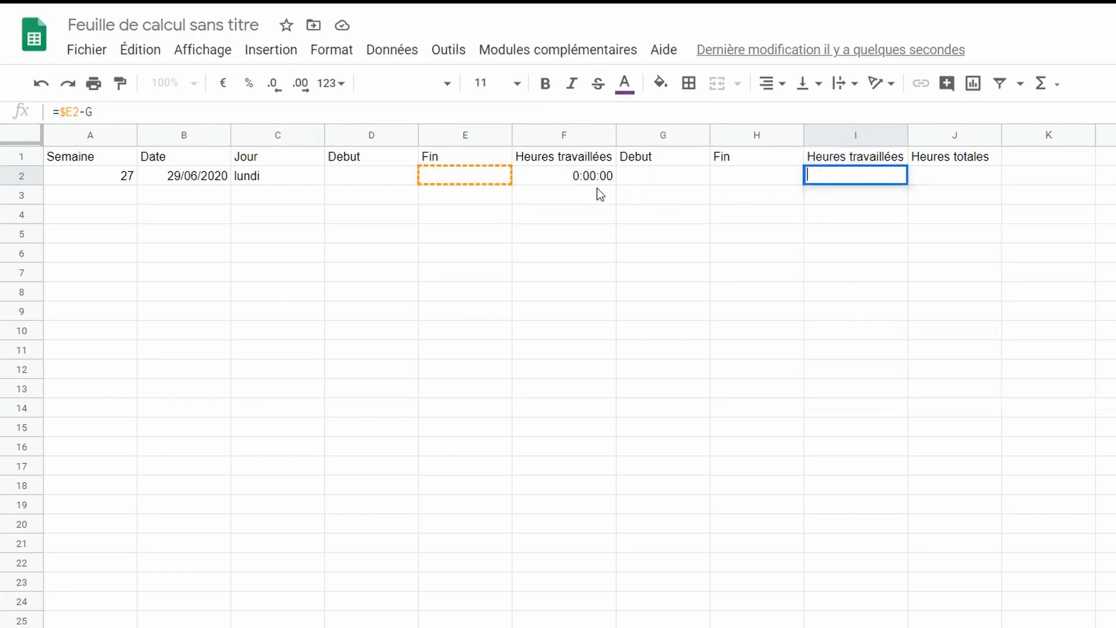
click(590, 174)
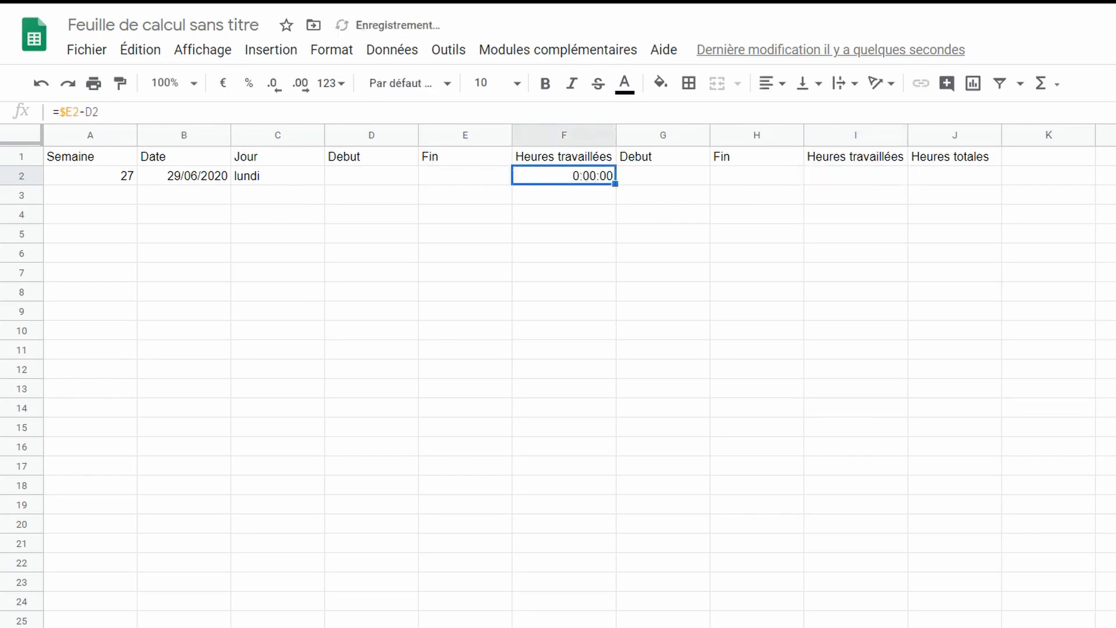
Step: Restore the F2 formula to =E2-D2 with relative references and copy it into cell I2
click(65, 111)
key(BackSpace)
key(Return)
key(Up)
key(ctrl+c)
click(835, 174)
key(ctrl+v)
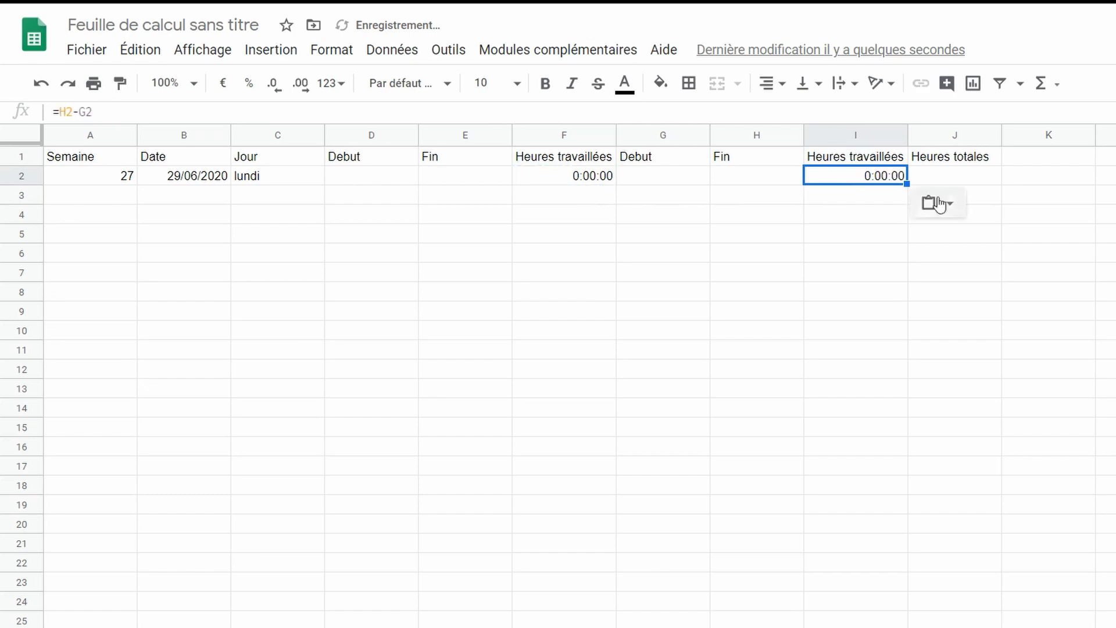
Step: Enter the formula =F2+I2 in cell J2 to total the two worked-hours cells
click(976, 178)
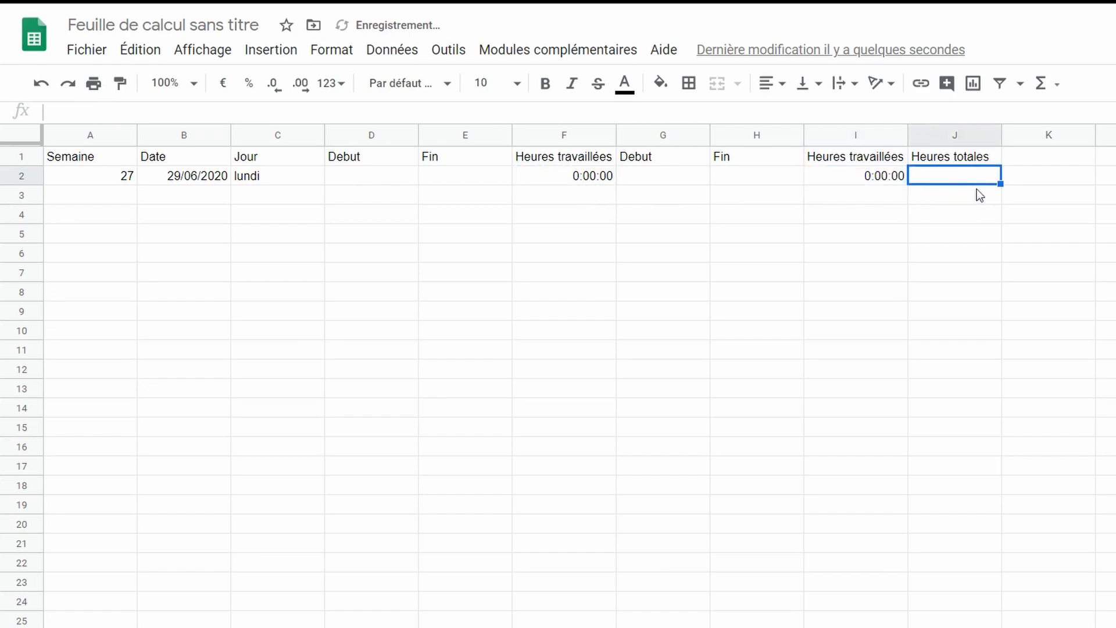
text(=)
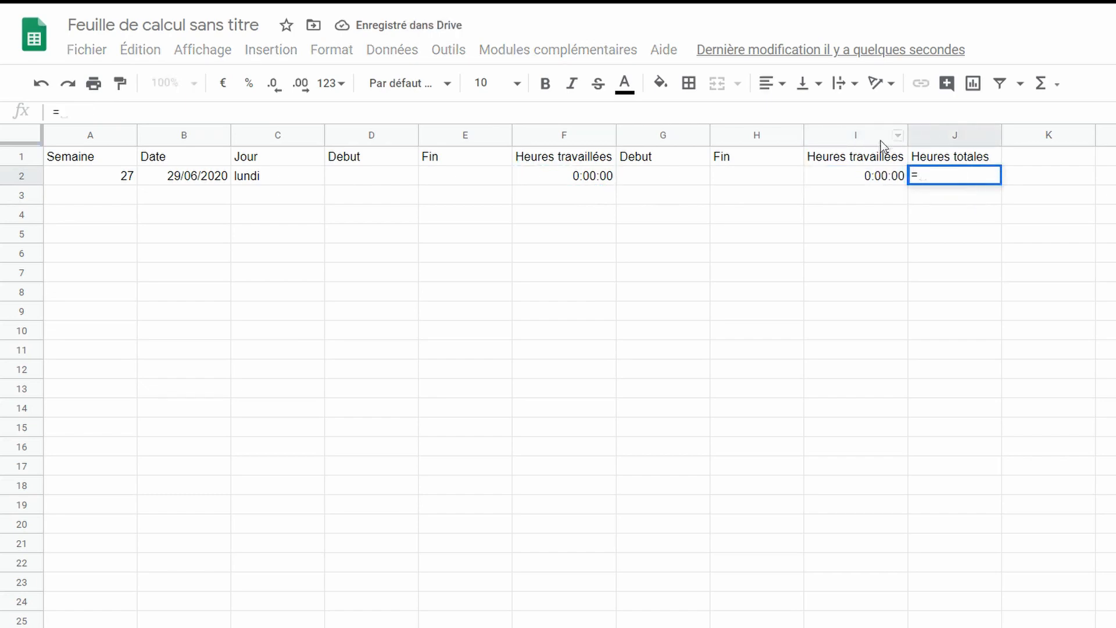
click(571, 180)
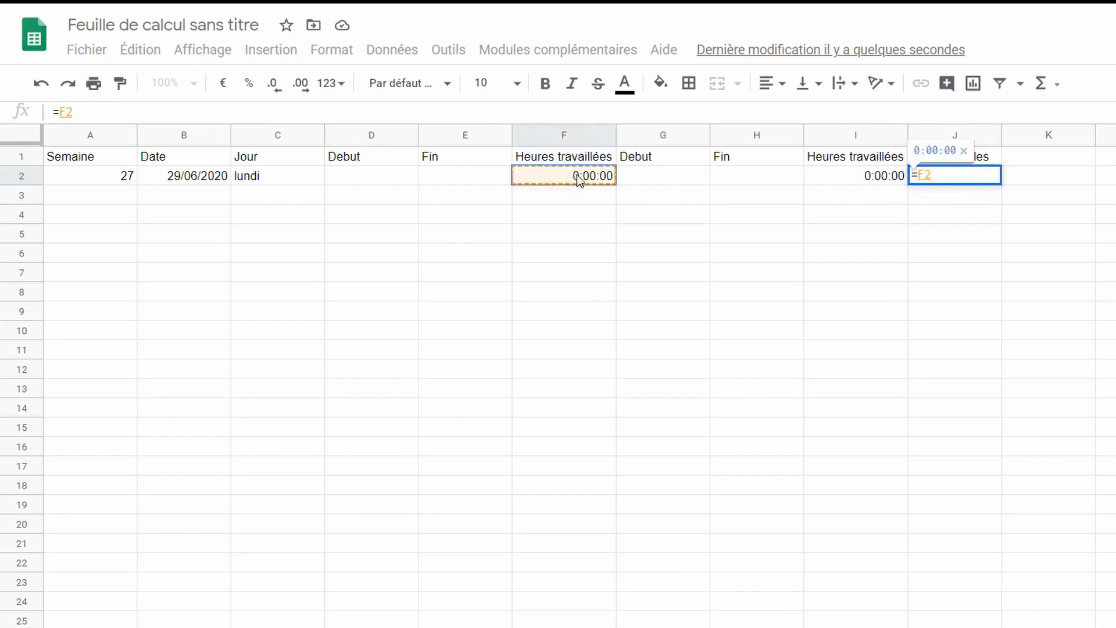
text(=)
key(BackSpace)
text(+)
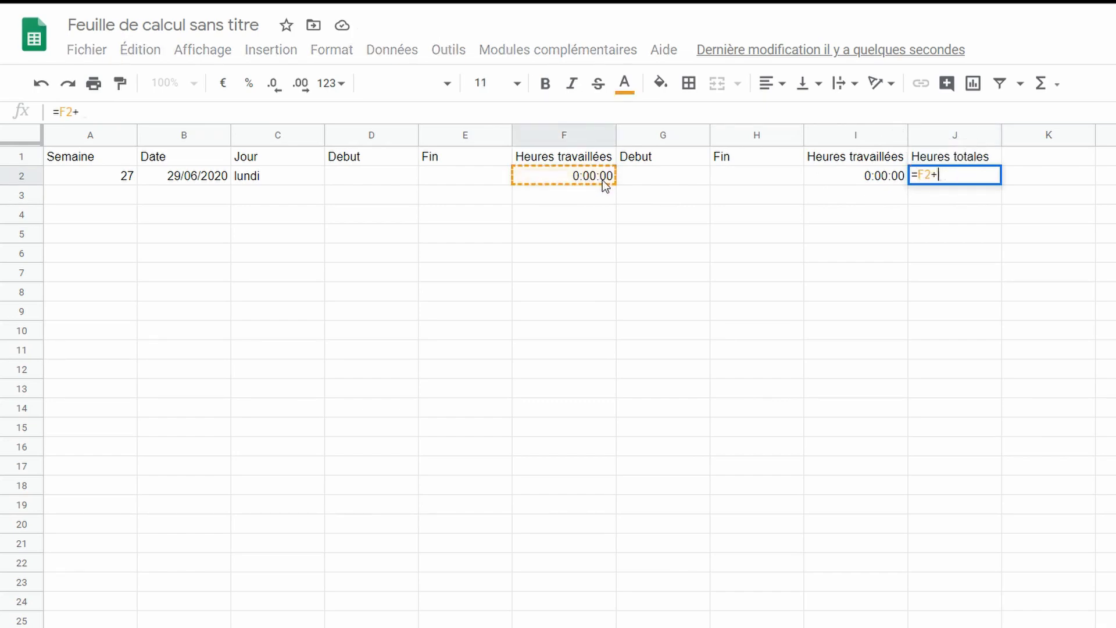
click(835, 174)
key(Return)
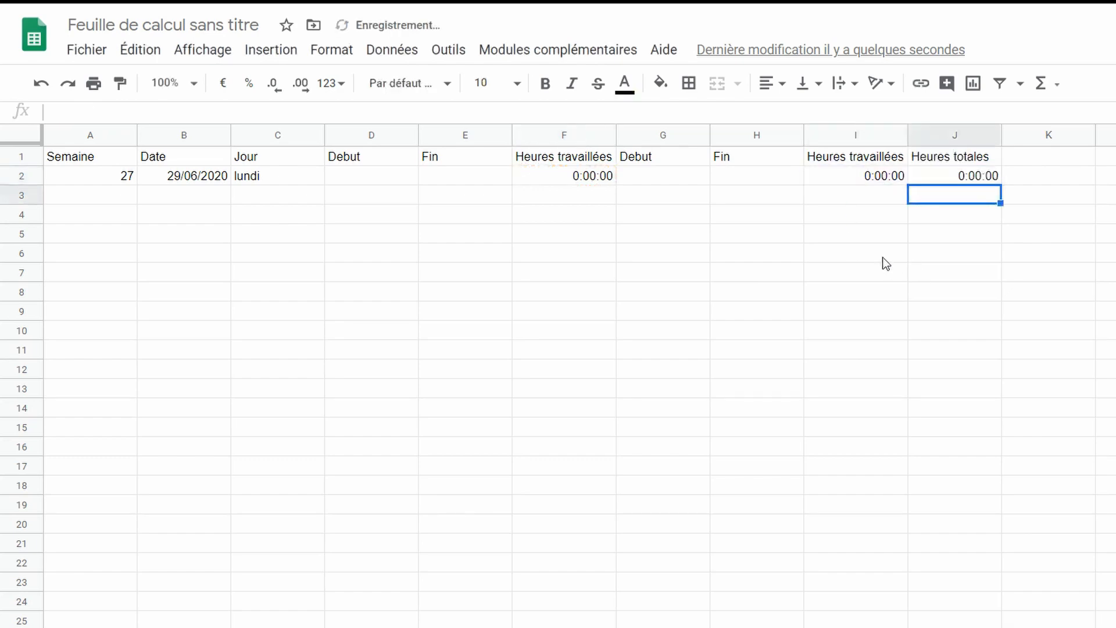
Step: Enter test times in row 2: 9:00 in D2, 12:00 in E2, 13:00 in G2 and 14:00 in H2
click(351, 175)
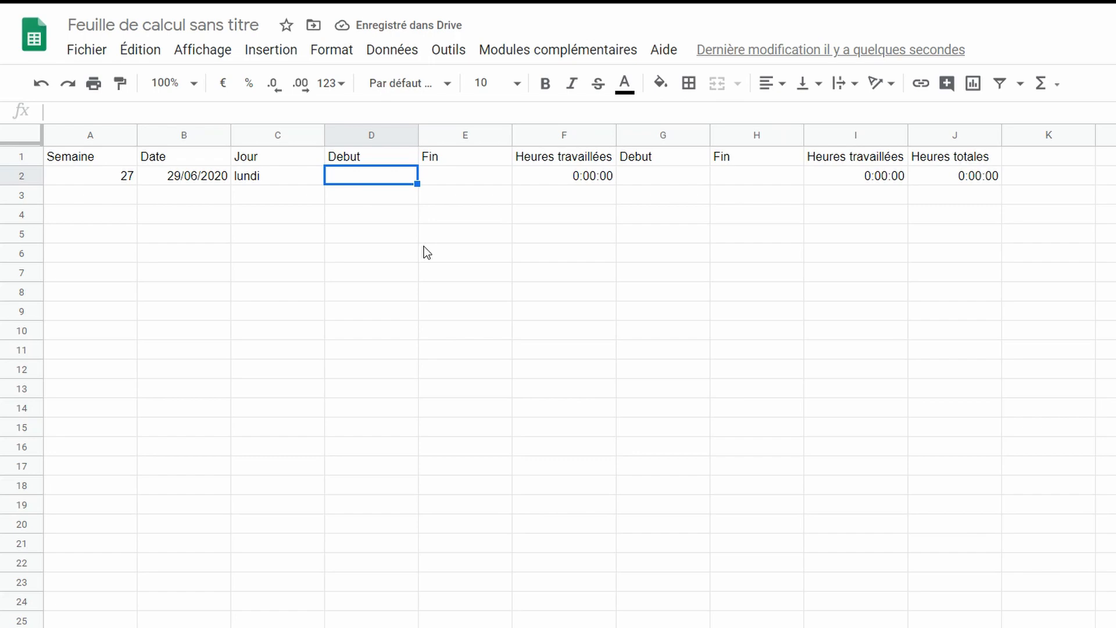
text(9:00)
key(Tab)
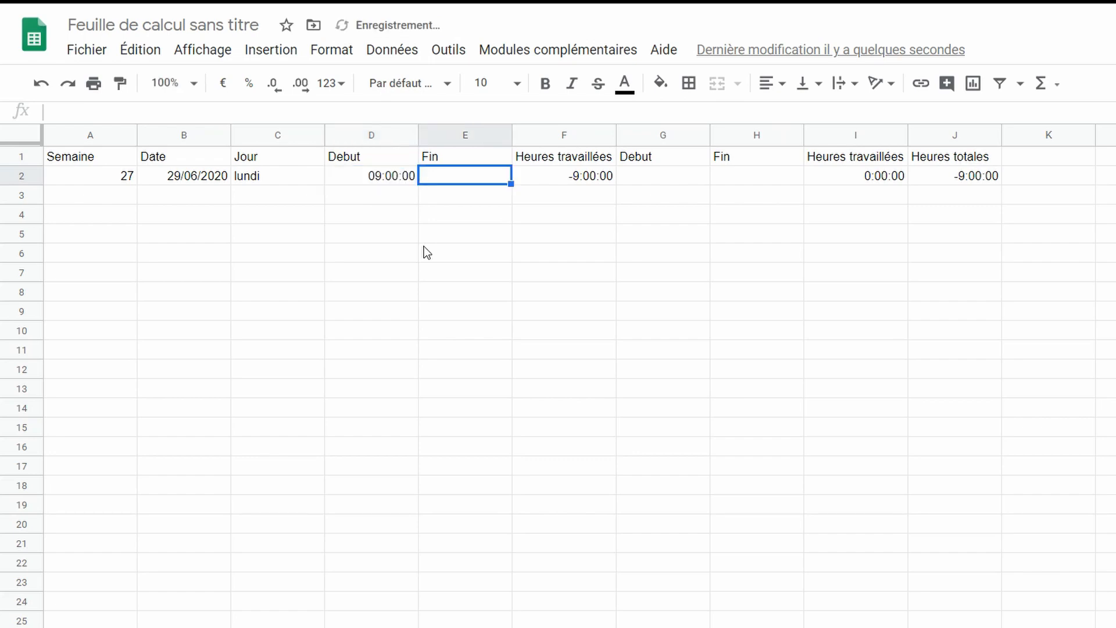
text(12:00)
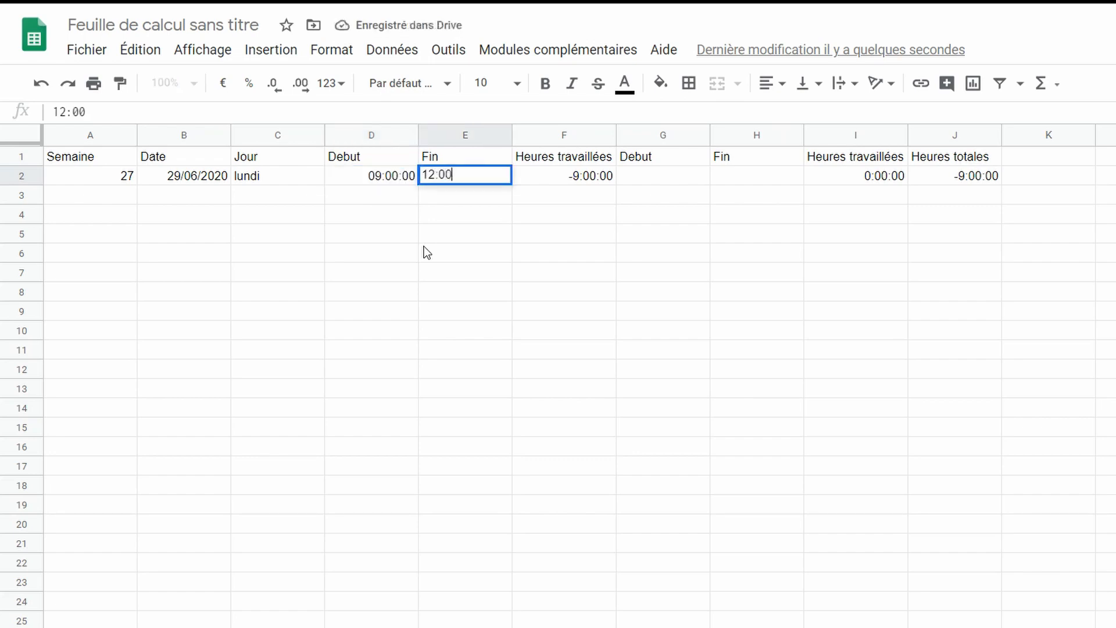
key(Tab)
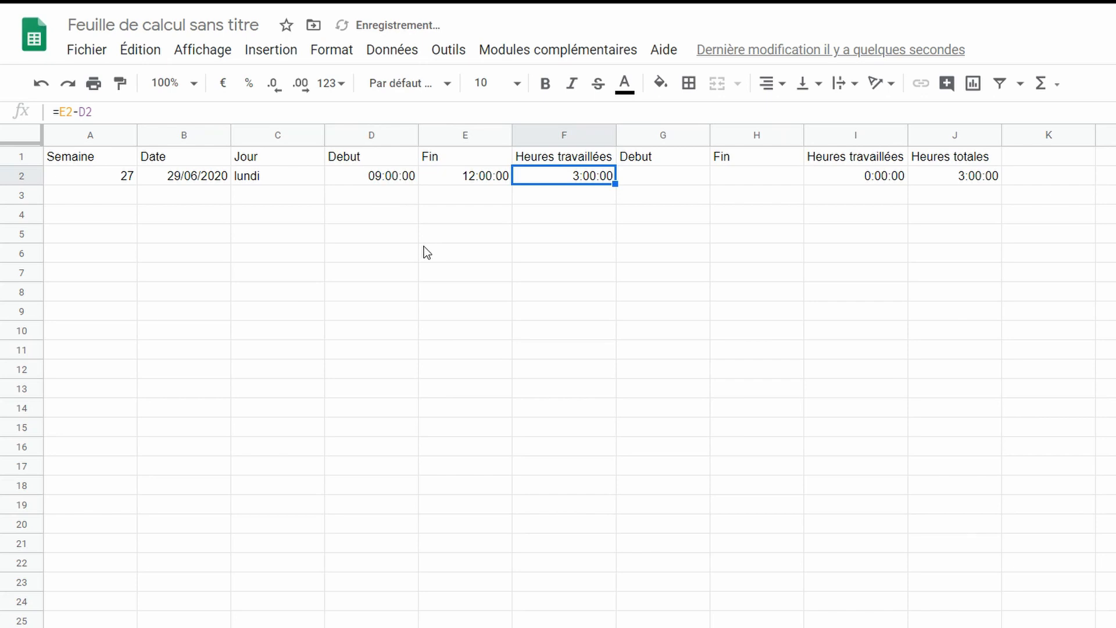
key(Tab)
text(13:00)
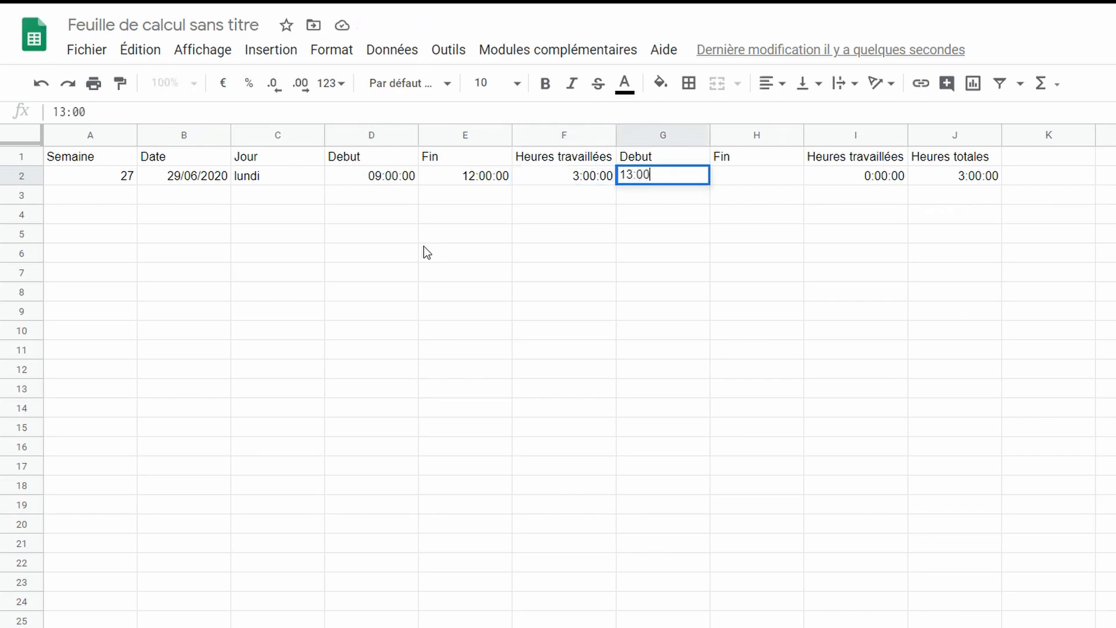
key(Tab)
text(14:00)
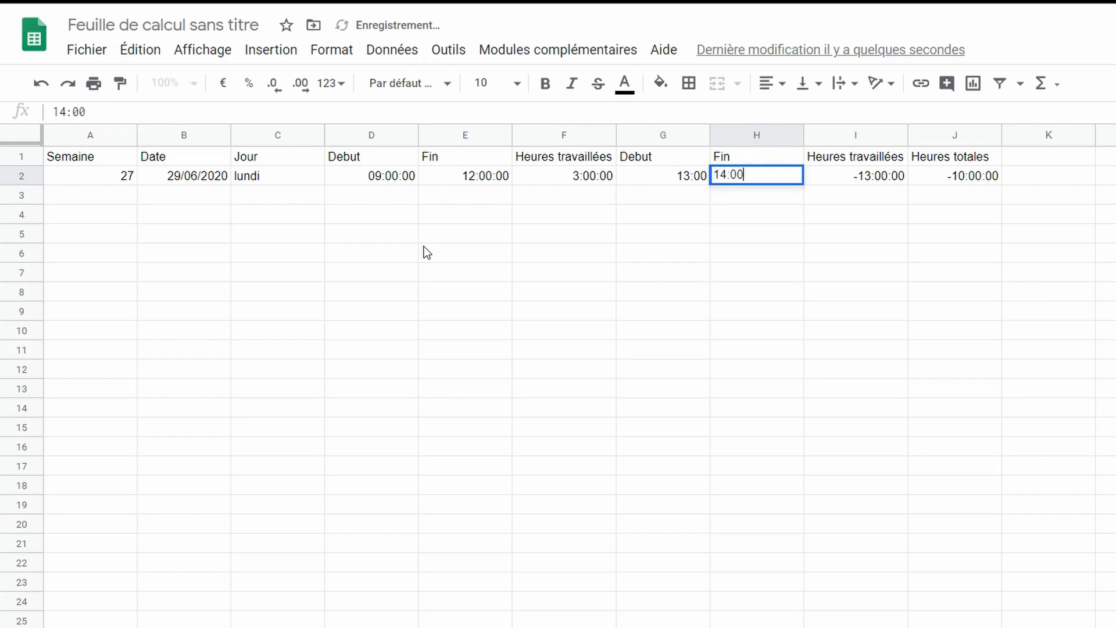
key(Return)
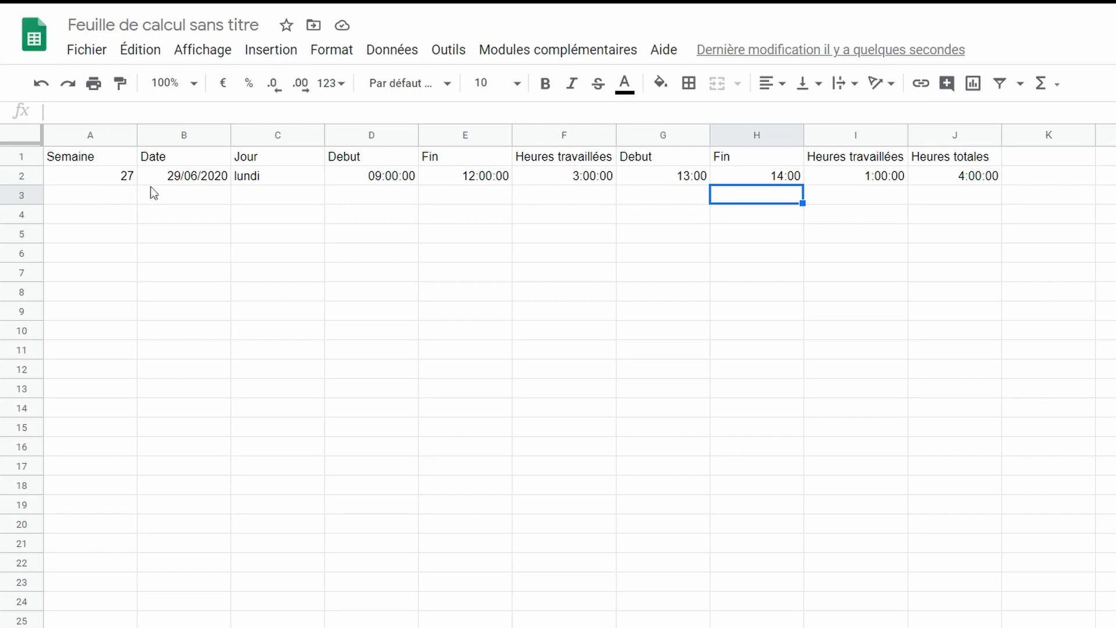
Step: Clear the test start and end times from cells D2, E2, G2 and H2
click(407, 175)
key(Delete)
click(459, 175)
key(Delete)
click(717, 178)
key(Delete)
click(758, 180)
key(Delete)
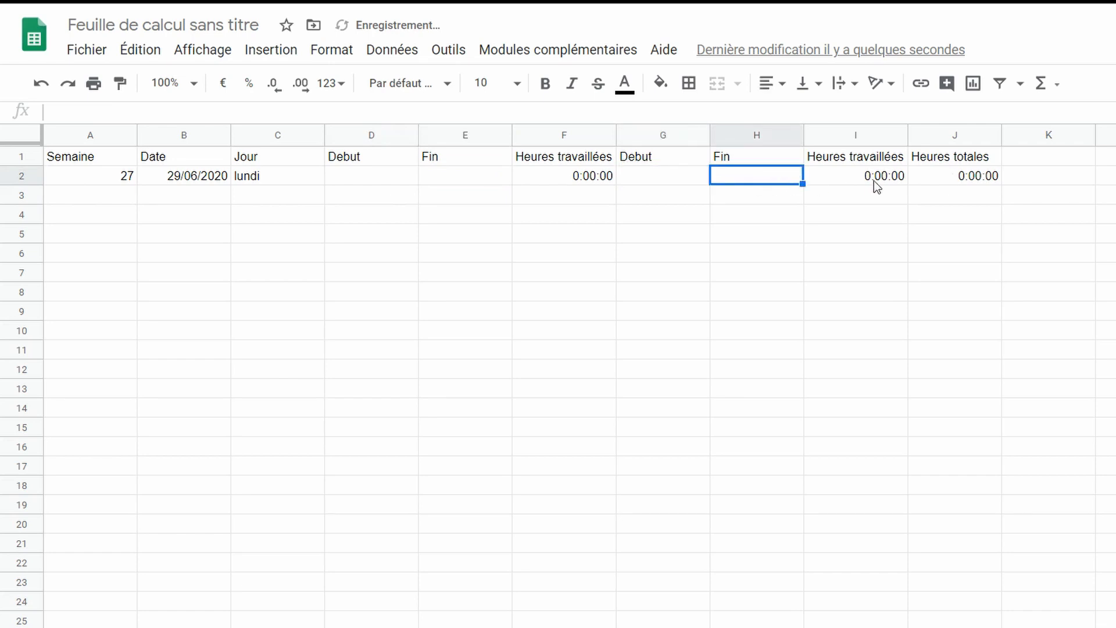
Step: Fill the contents of row 2, from A2 to J2, down through the rows below
click(107, 180)
drag(190, 173, 1000, 180)
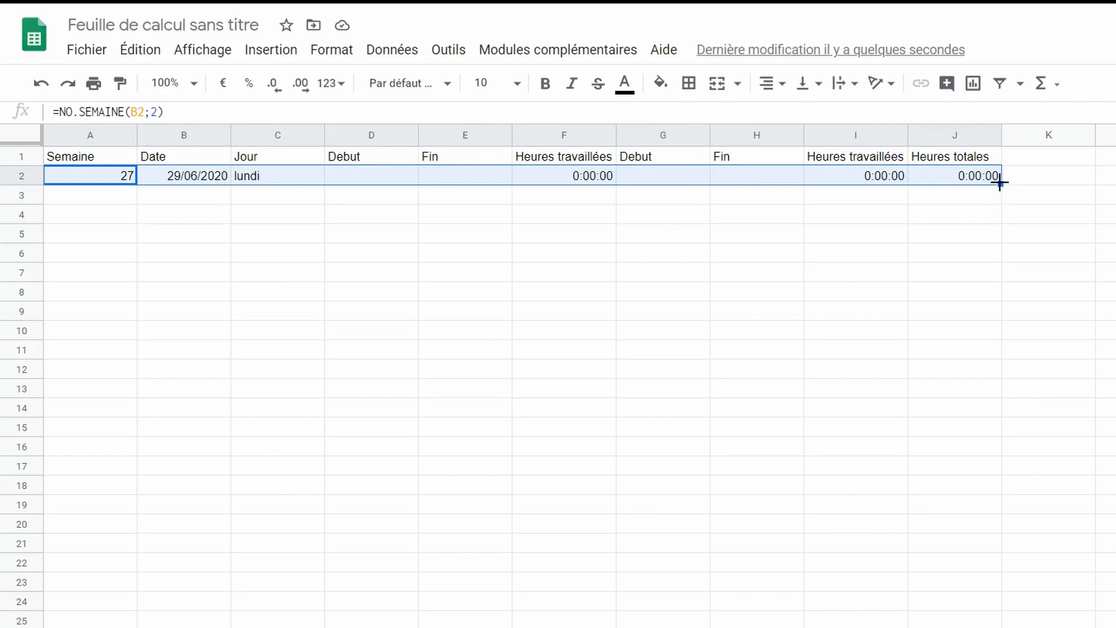
drag(1001, 184, 1001, 626)
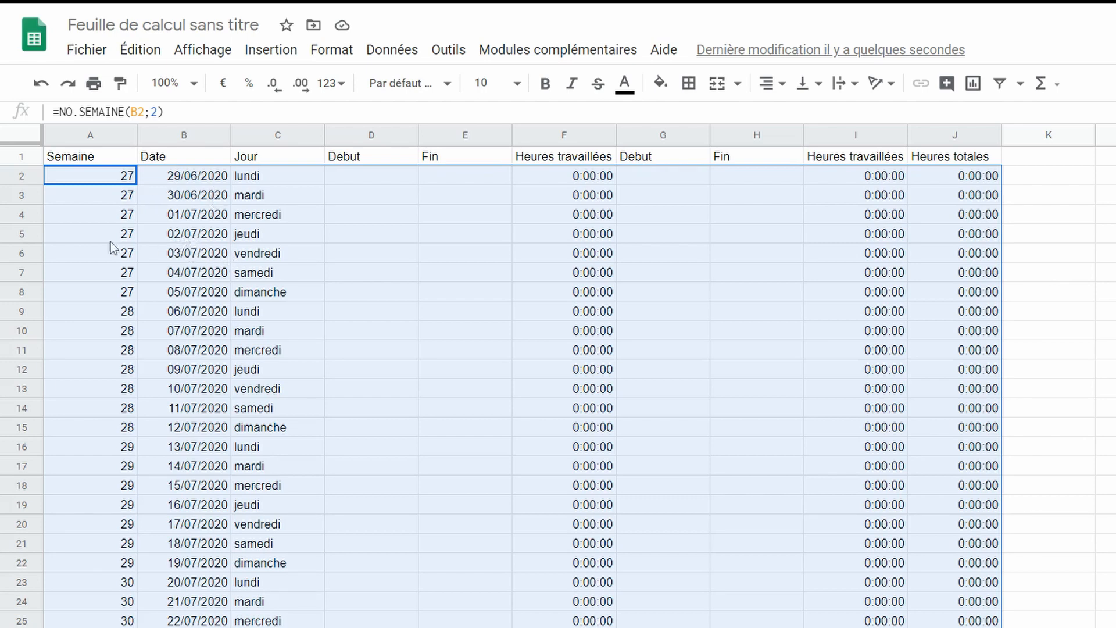
click(86, 177)
drag(85, 193, 81, 625)
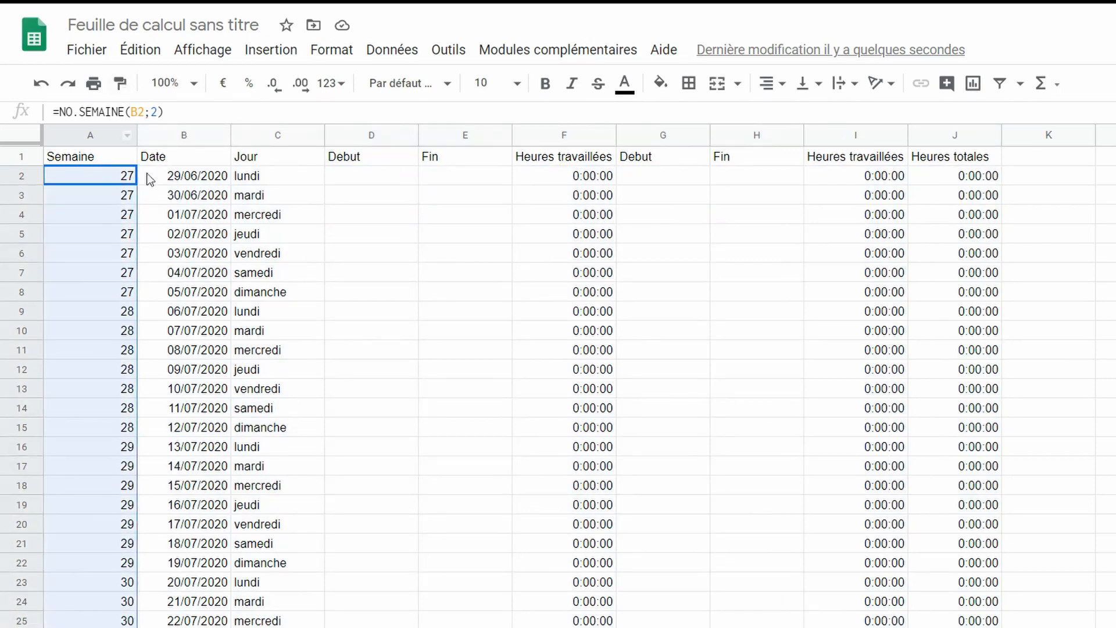
drag(118, 180, 224, 293)
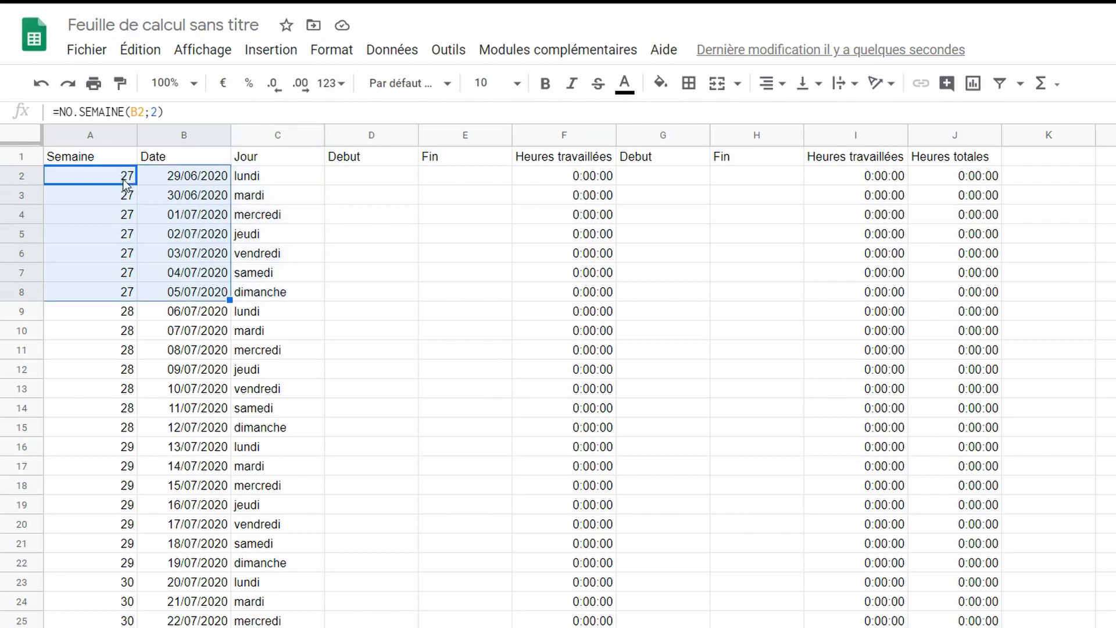
click(255, 185)
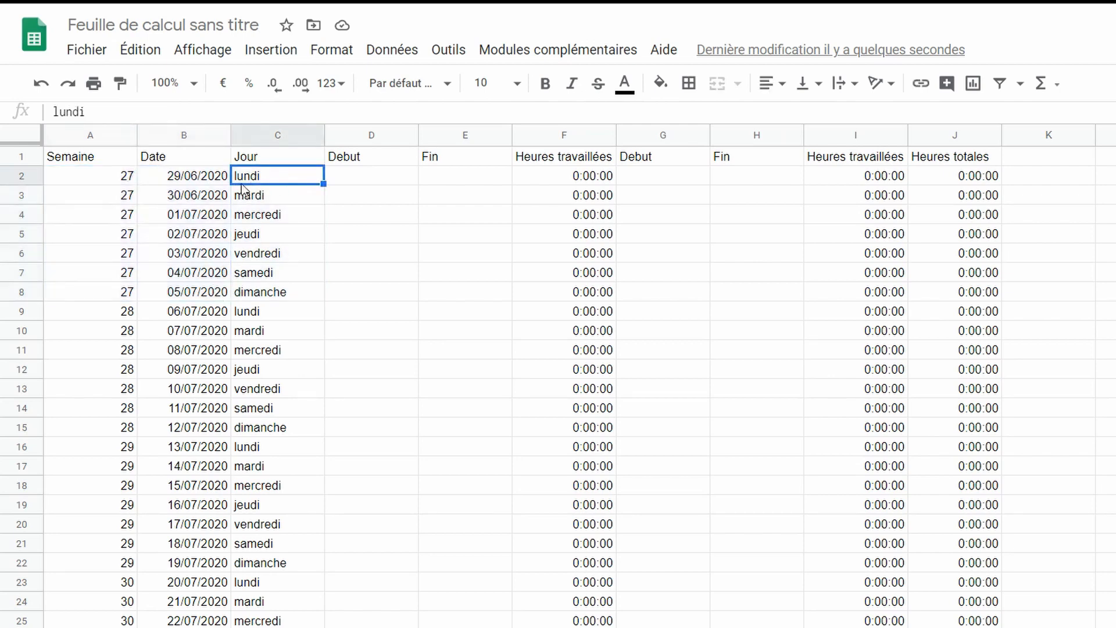
Step: Replace the A2 formula with =SI($C2 = "lundi";NO.SEMAINE(B2;2);"") to show the week number only on Mondays
click(112, 185)
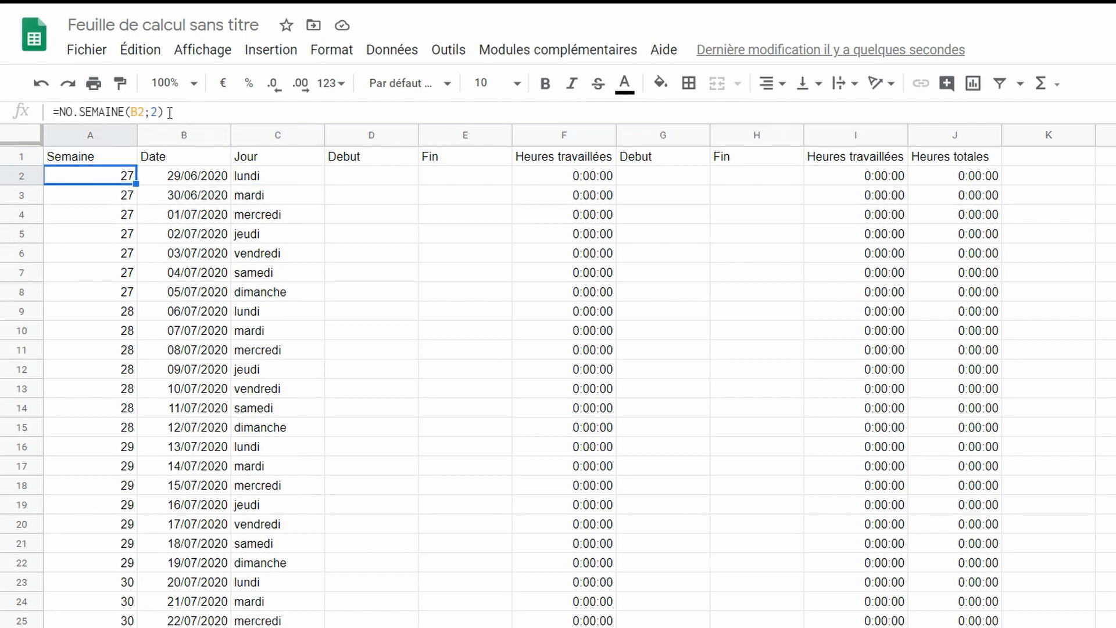
drag(50, 111, 201, 164)
key(ctrl+x)
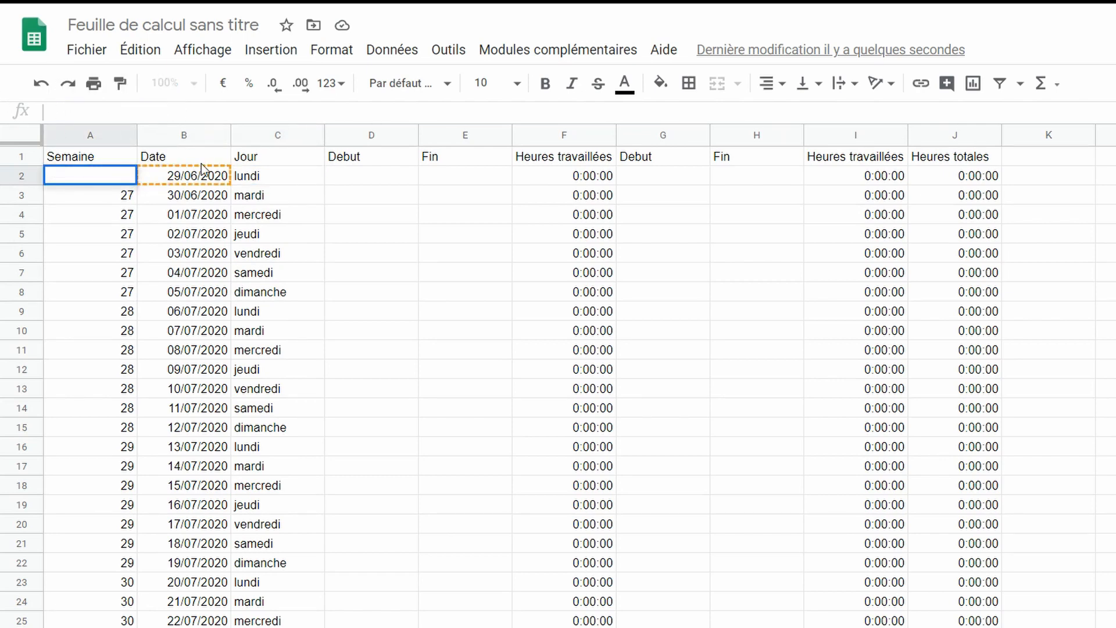
text(=SI)
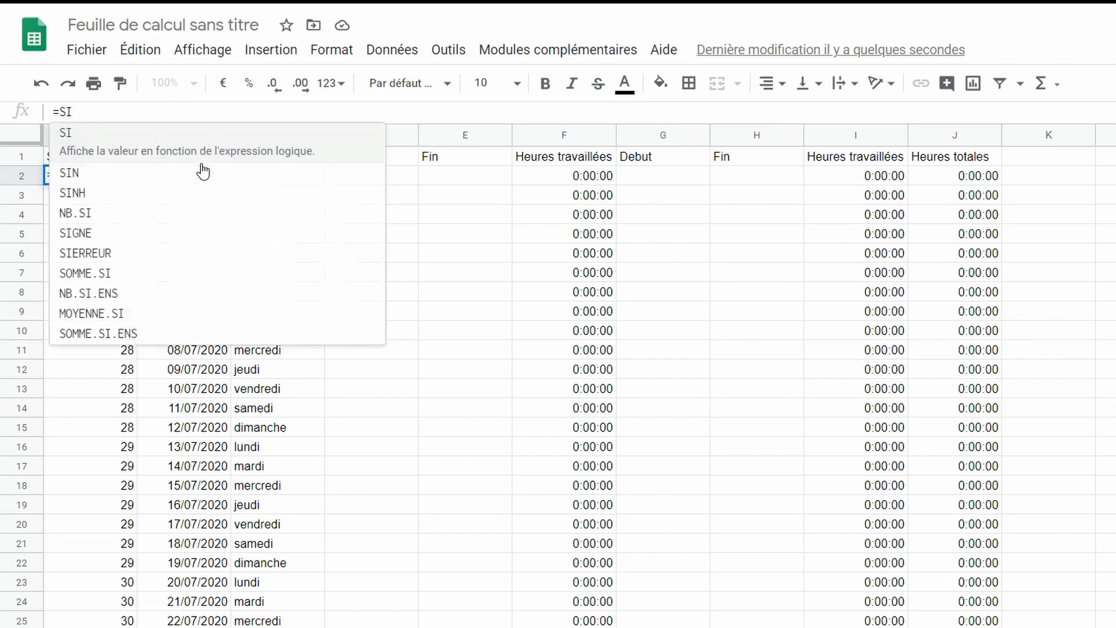
text(()
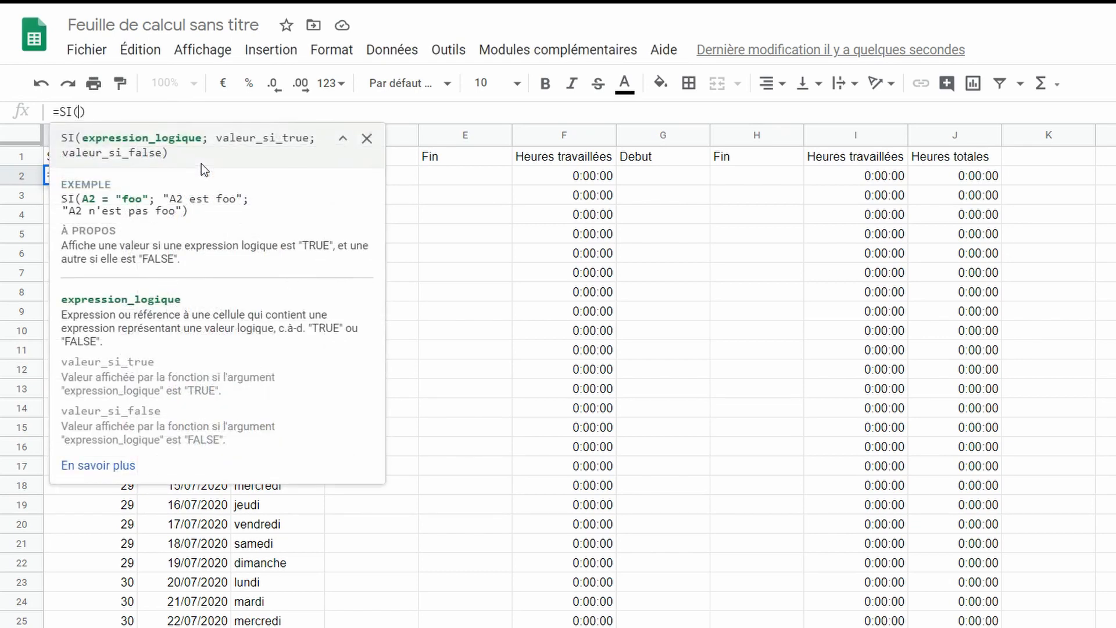
text($C2 = "lundi"; )
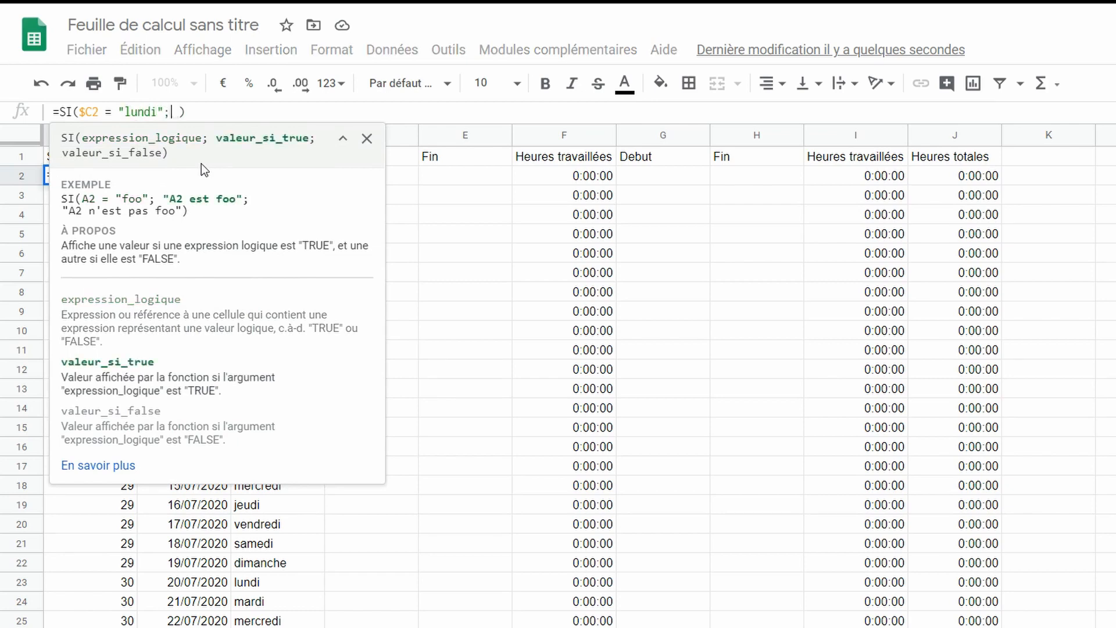
text(NO.S)
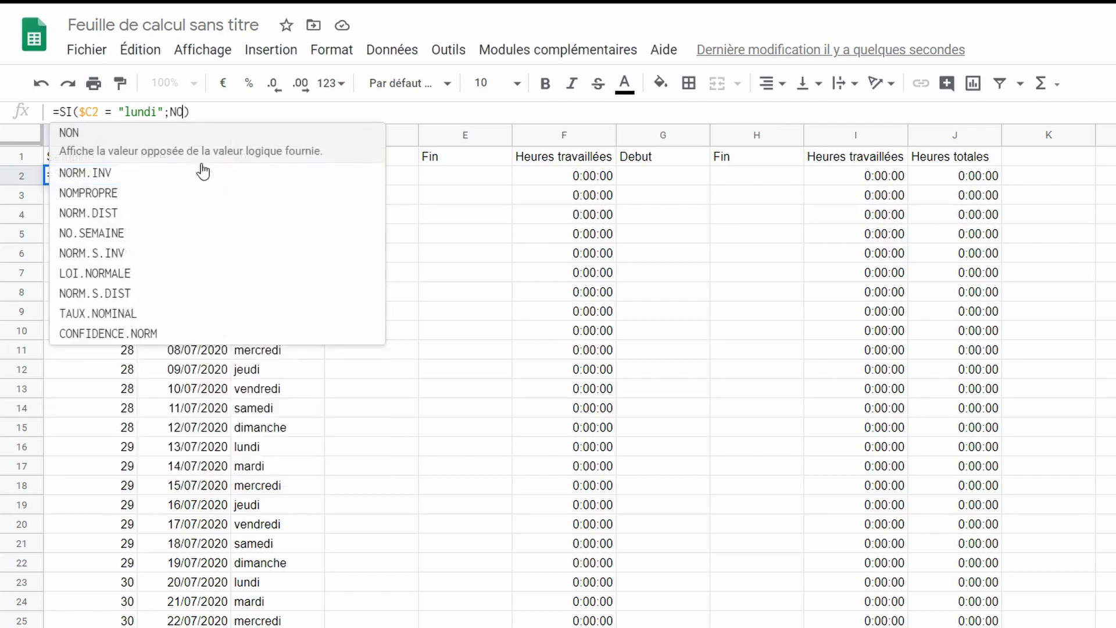
text(EMAINE)
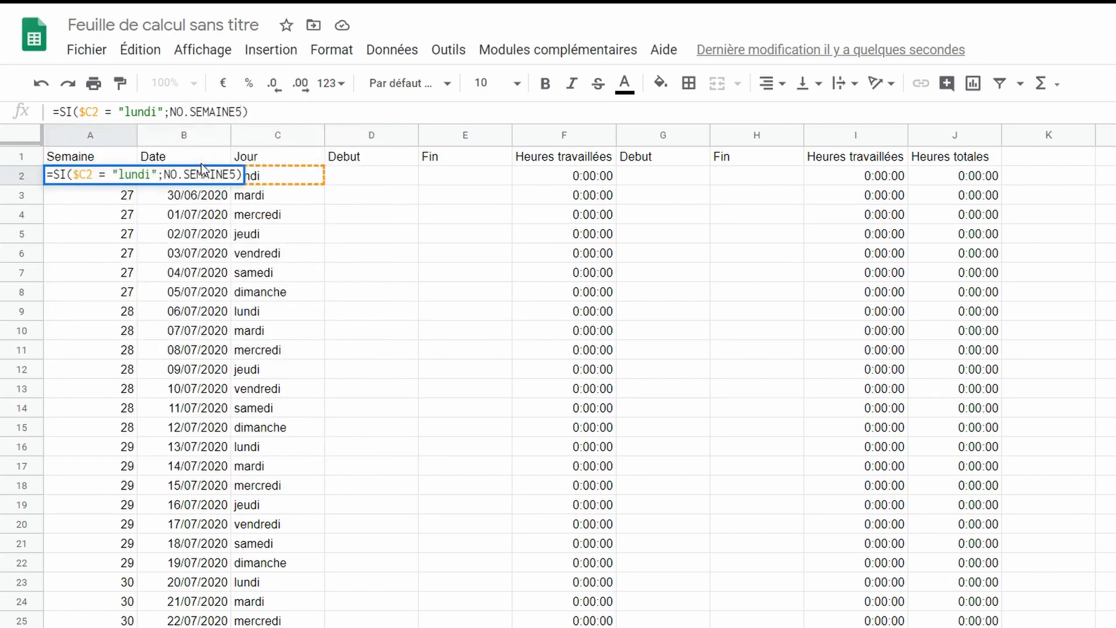
text(5)
key(BackSpace)
key(BackSpace)
text((B2)
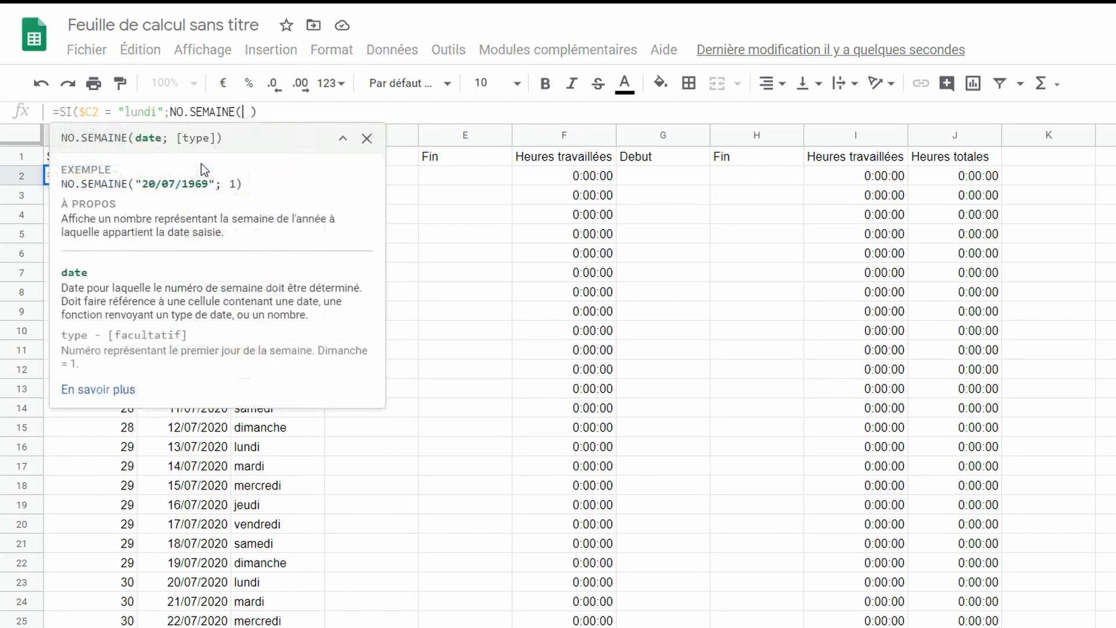
text(;2))
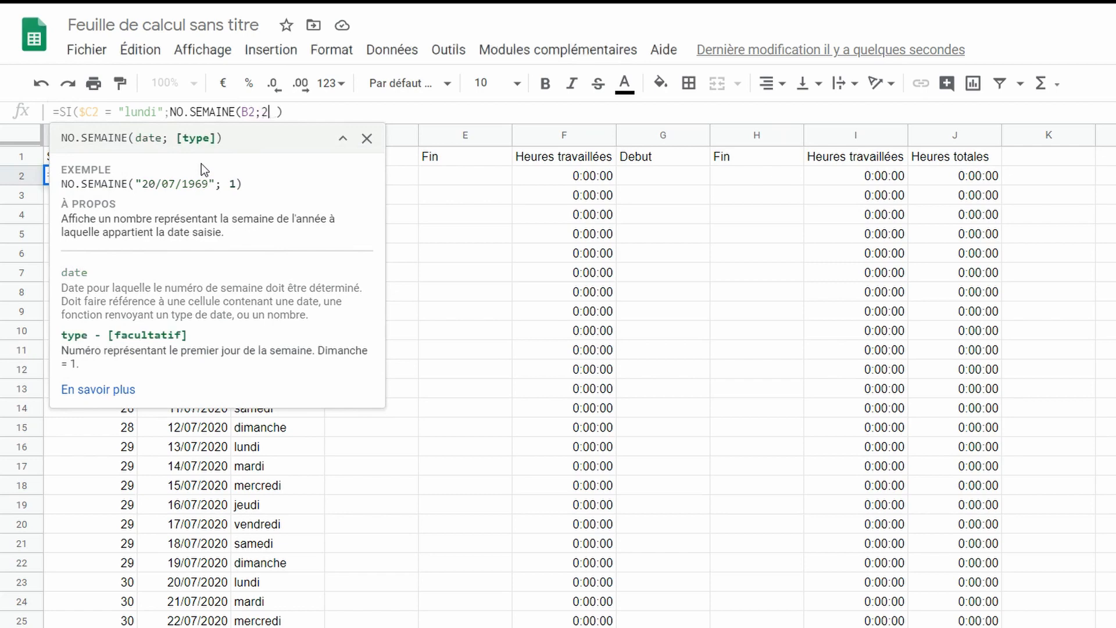
text(; ""))
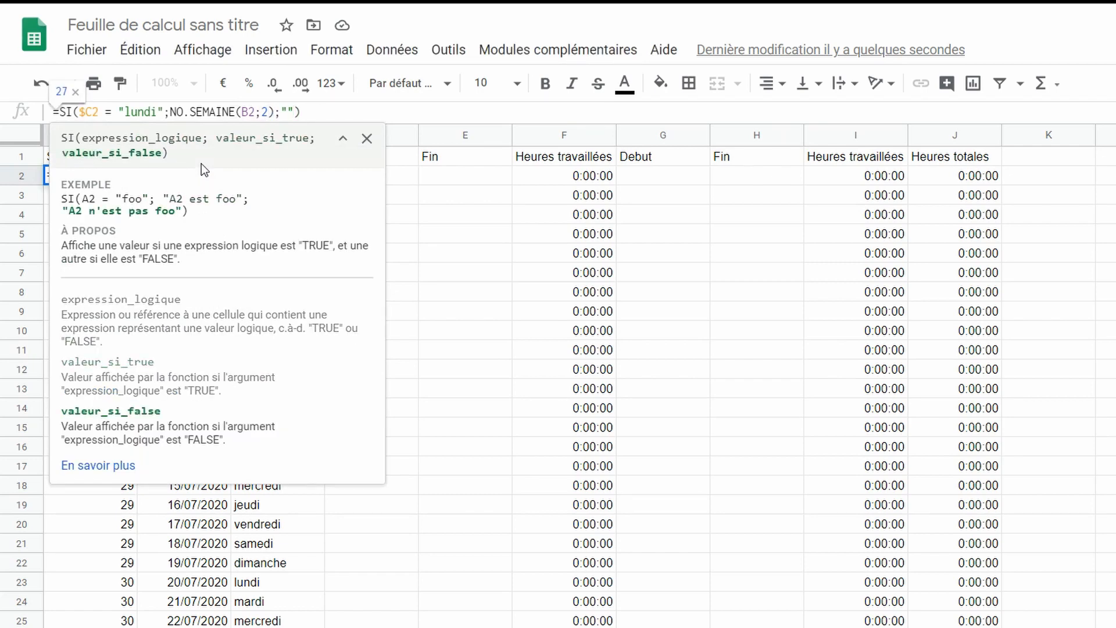
key(Return)
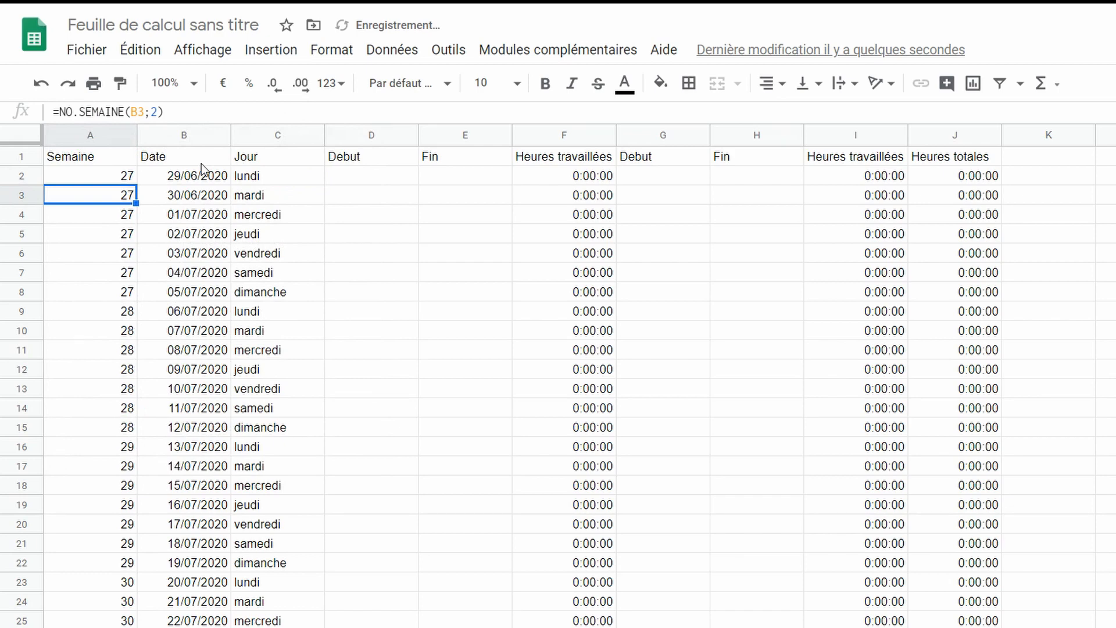
Step: Fill the conditional week-number formula from A2 down the Semaine column and check it on the Monday rows
click(128, 182)
drag(135, 183, 116, 627)
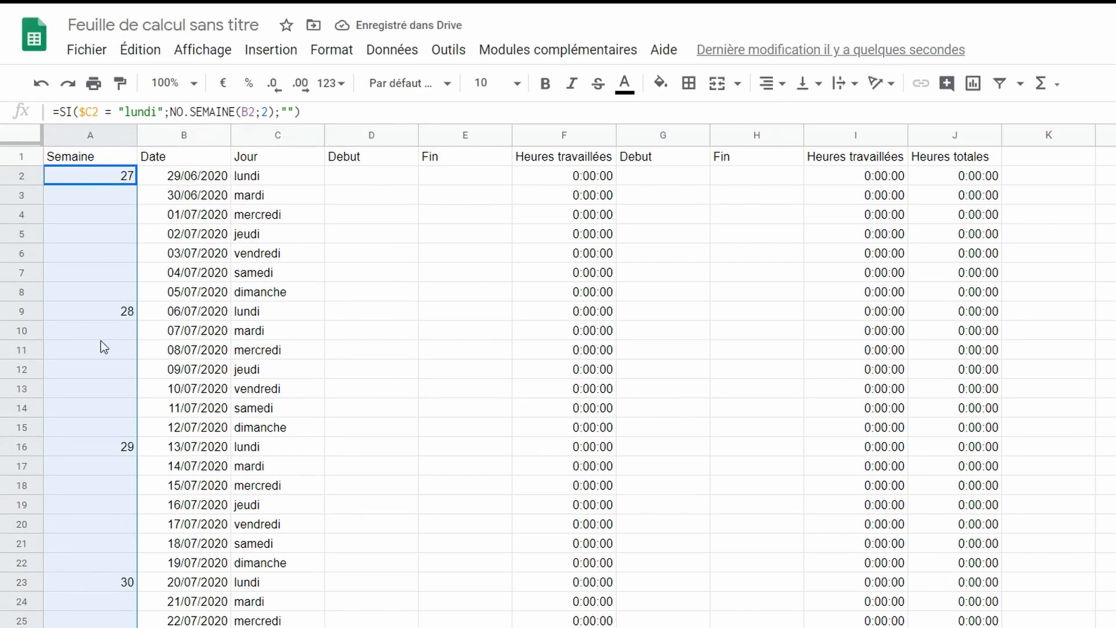
drag(106, 312, 284, 311)
drag(131, 444, 273, 466)
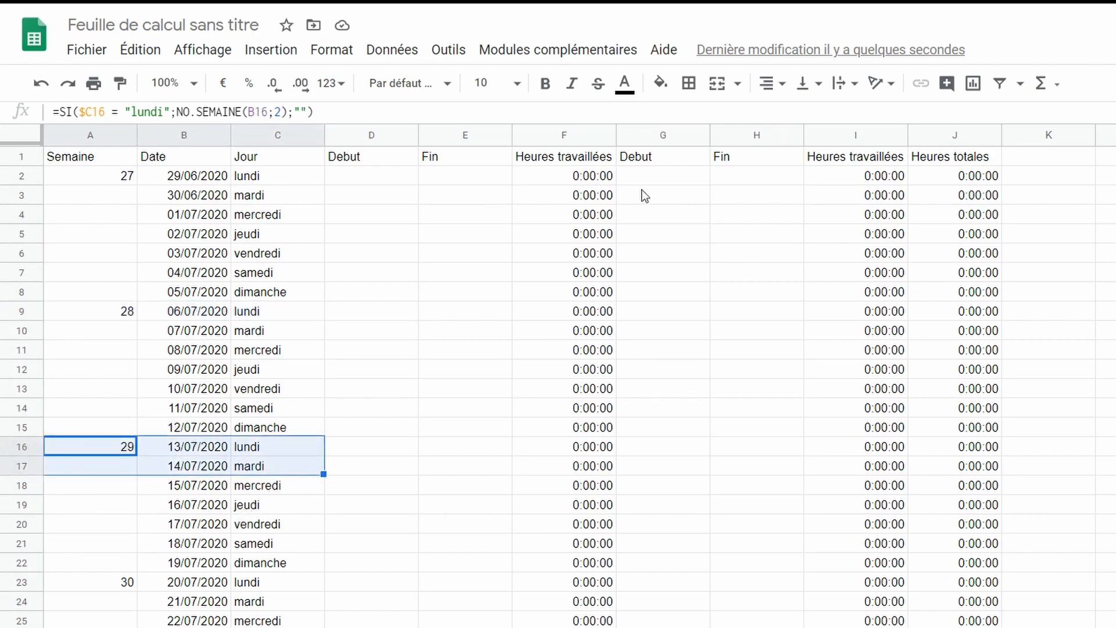
Step: Replace the F2 formula with the start of an SI function that contains an empty ET condition
click(389, 182)
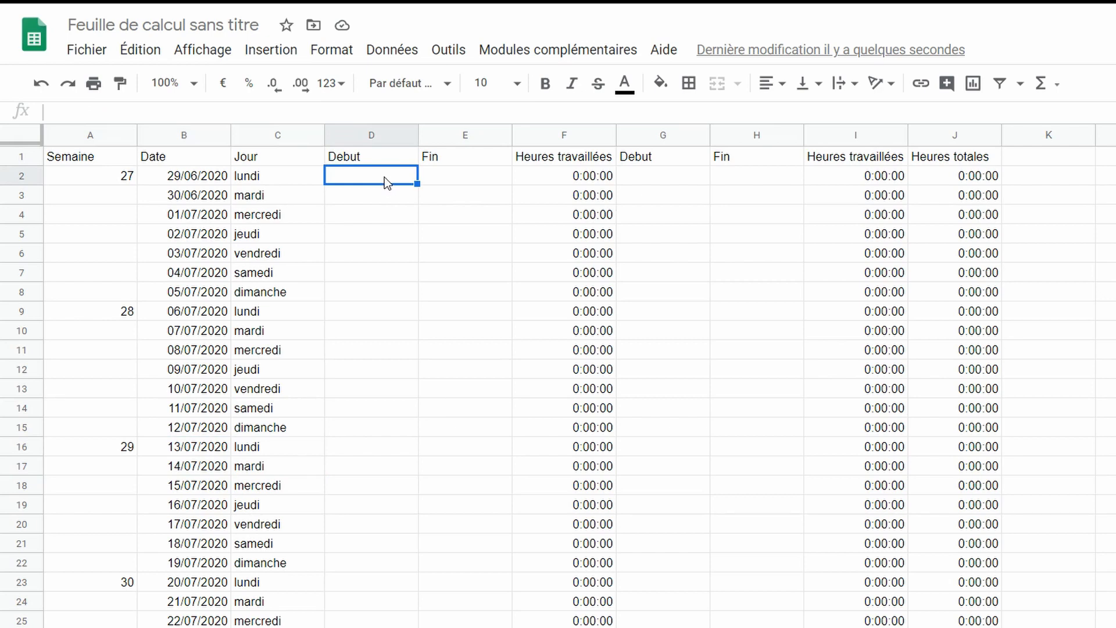
drag(609, 183, 965, 448)
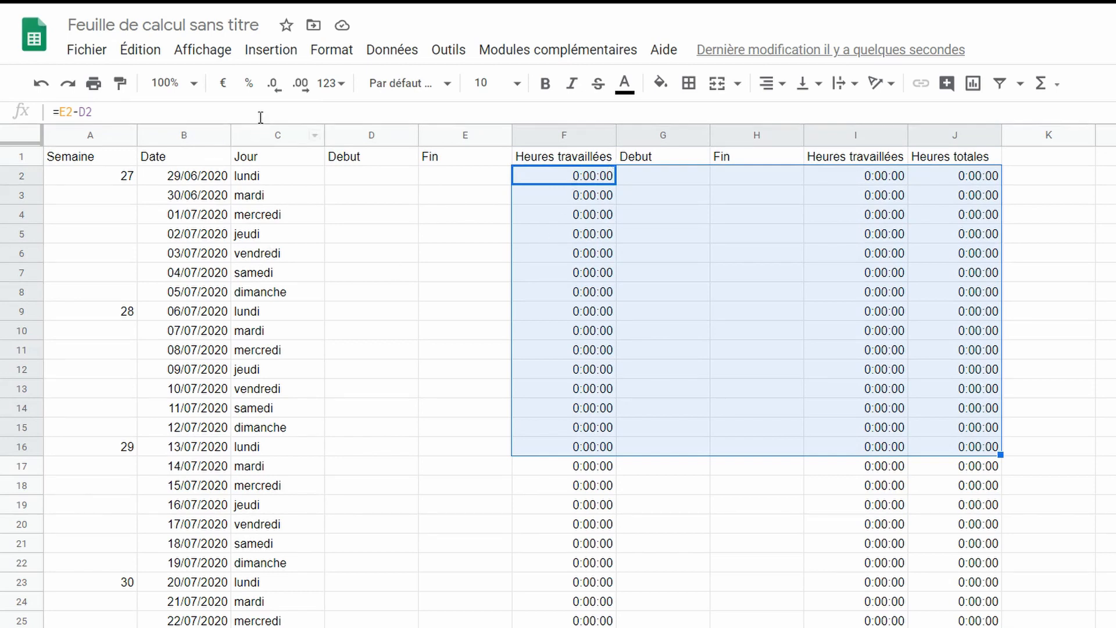
click(560, 176)
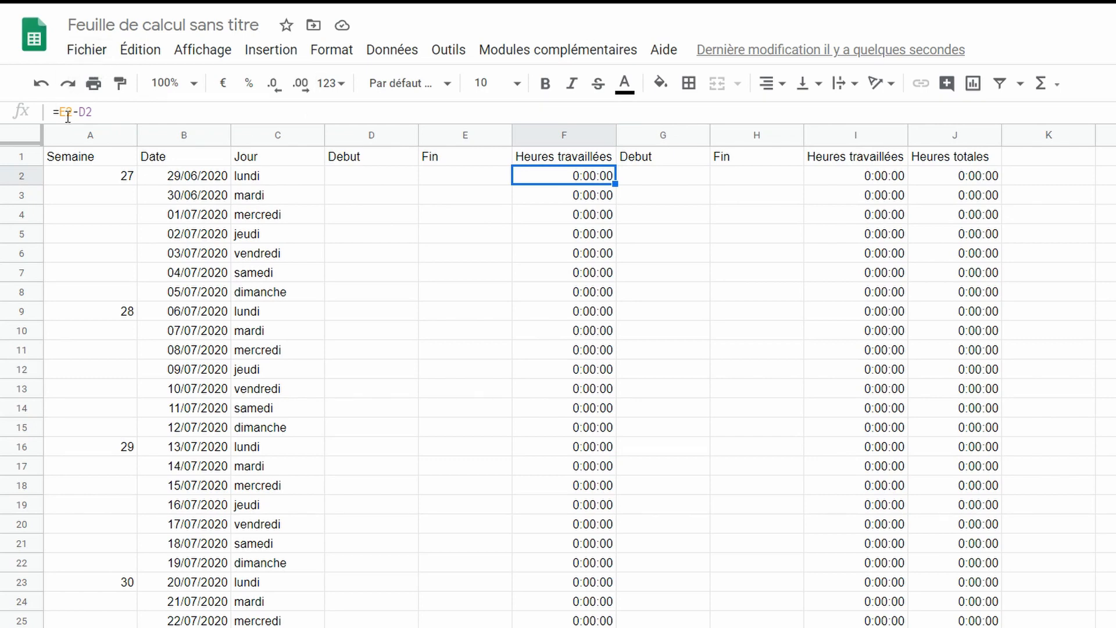
drag(98, 113, 43, 114)
text(=)
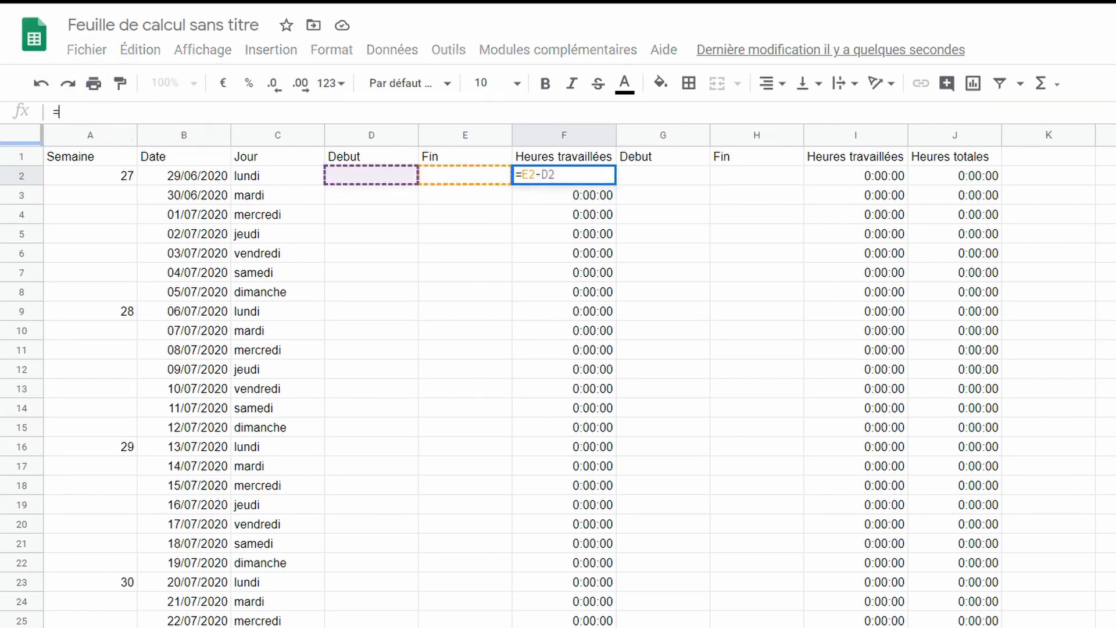
text(SI()
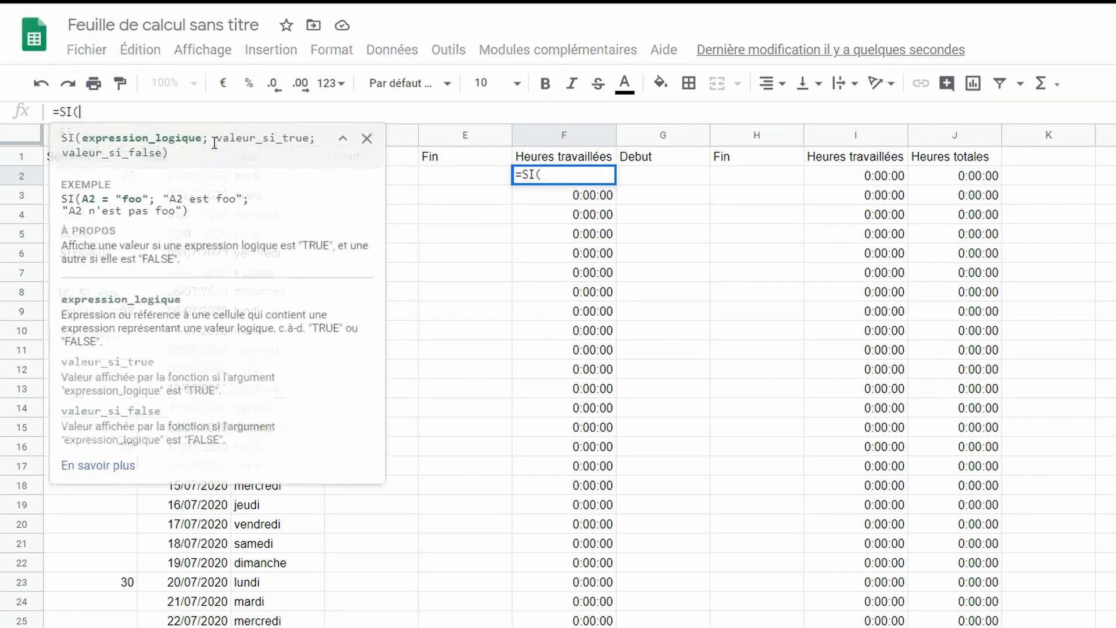
text(ET()
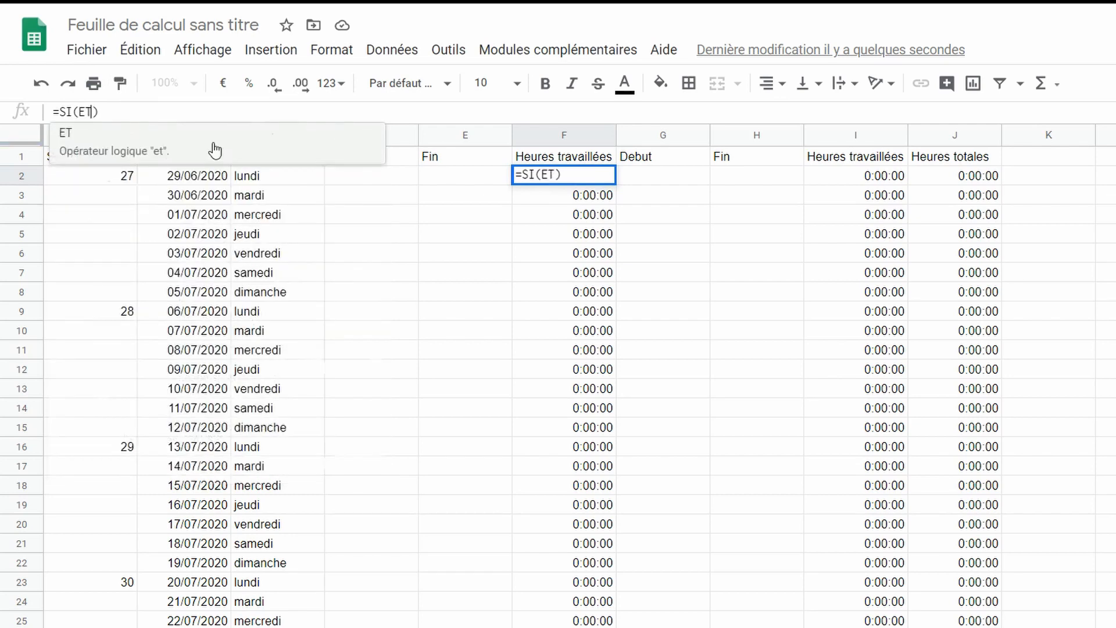
text())
key(Left)
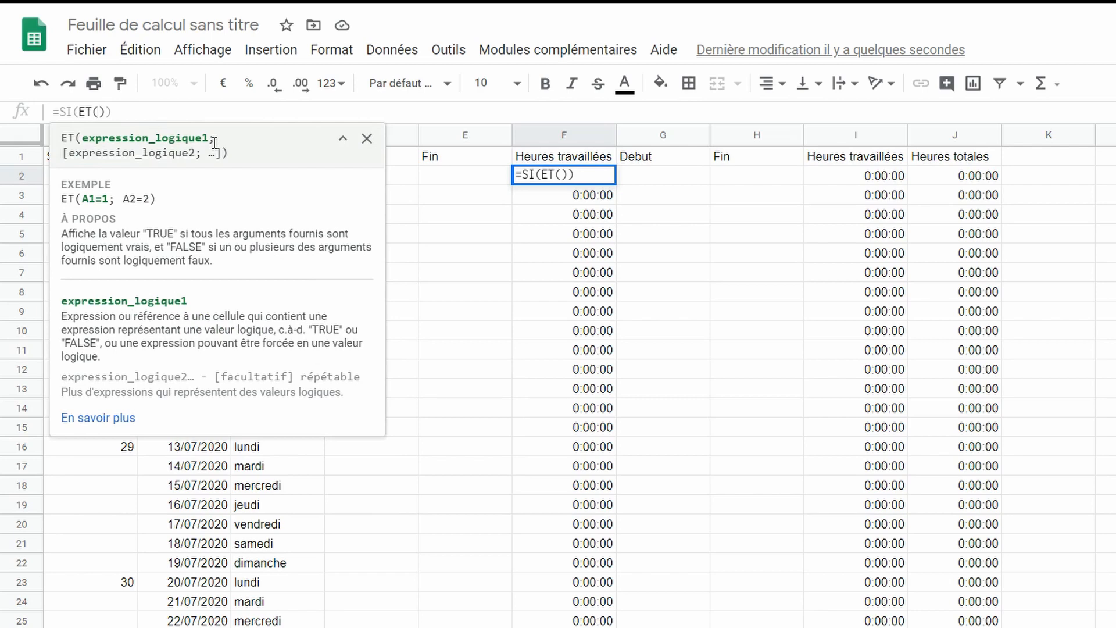
Step: Complete the ET condition in F2 with $D2<>"Repos" and $D2<>"Vacances"
text($D2<>)
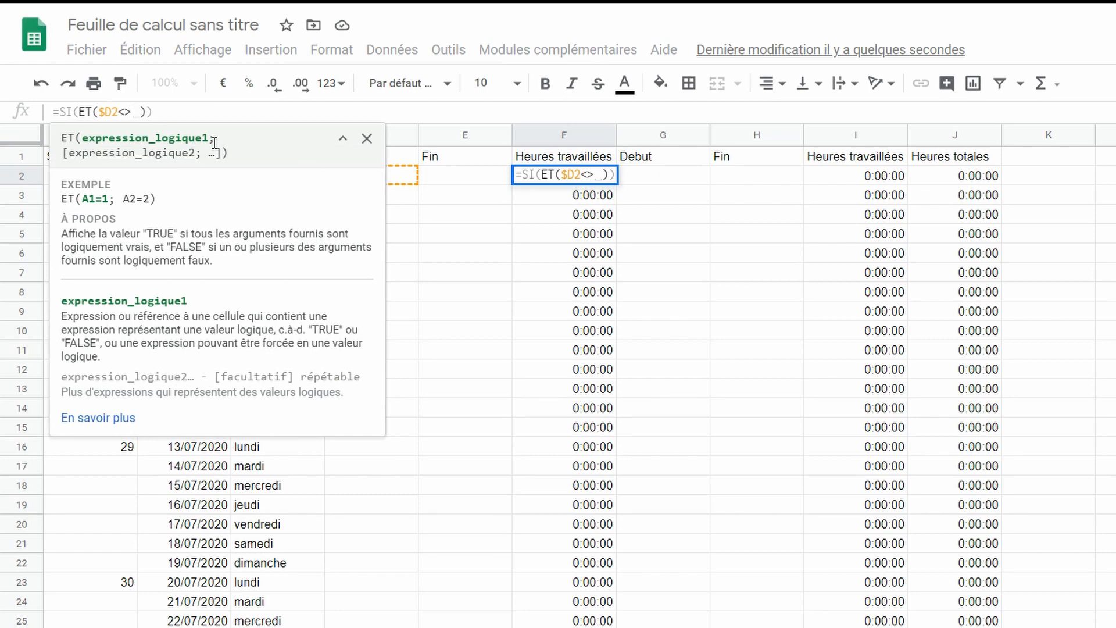
text("Repos")
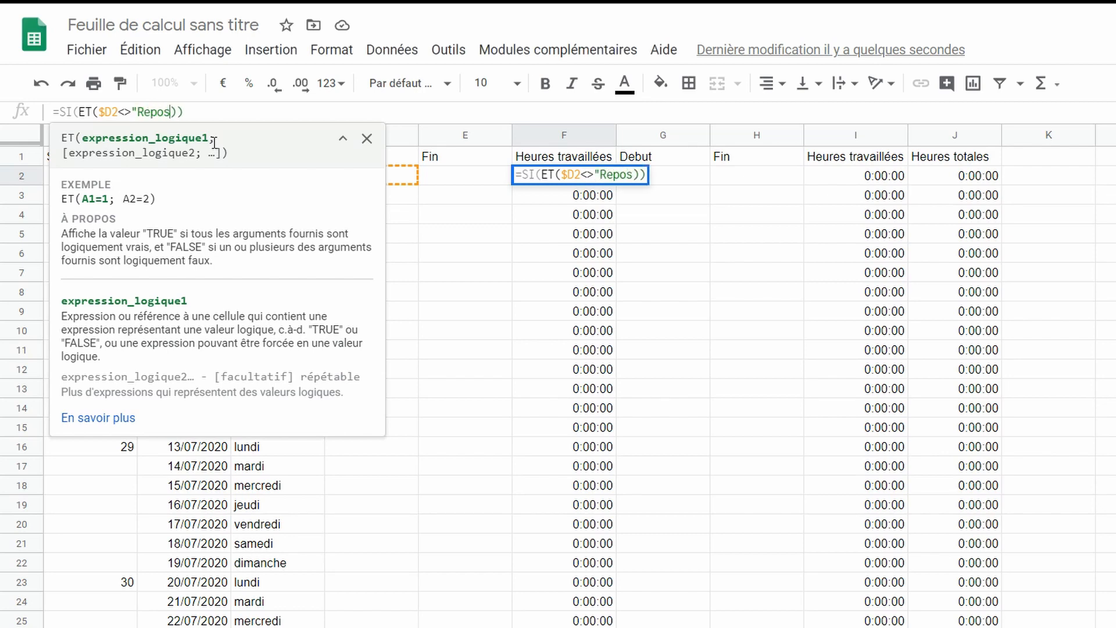
text(;)
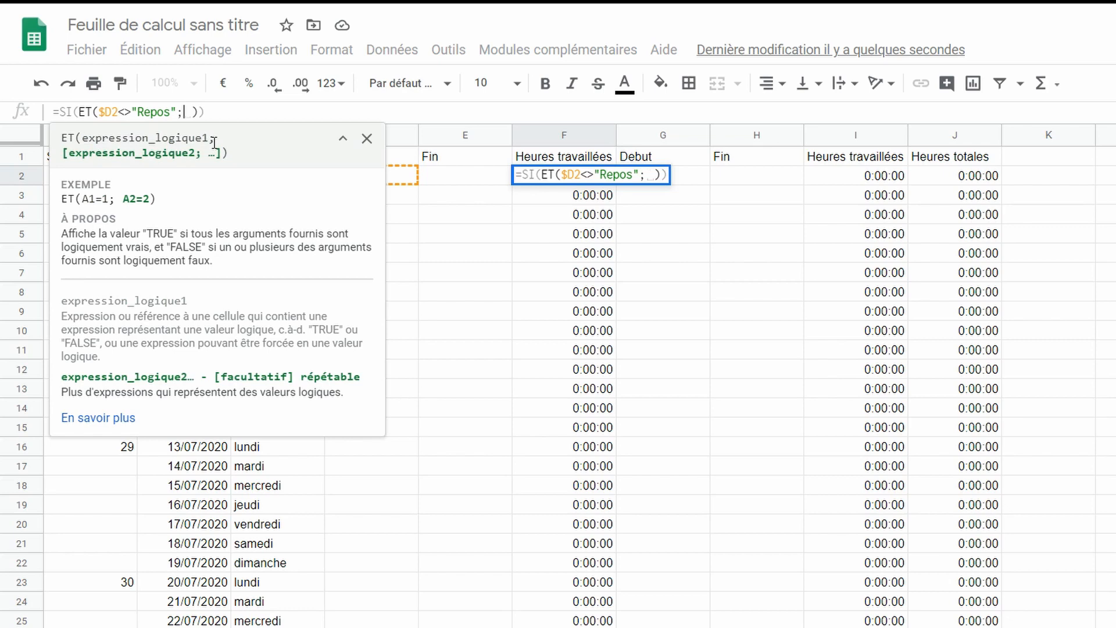
text($D2)
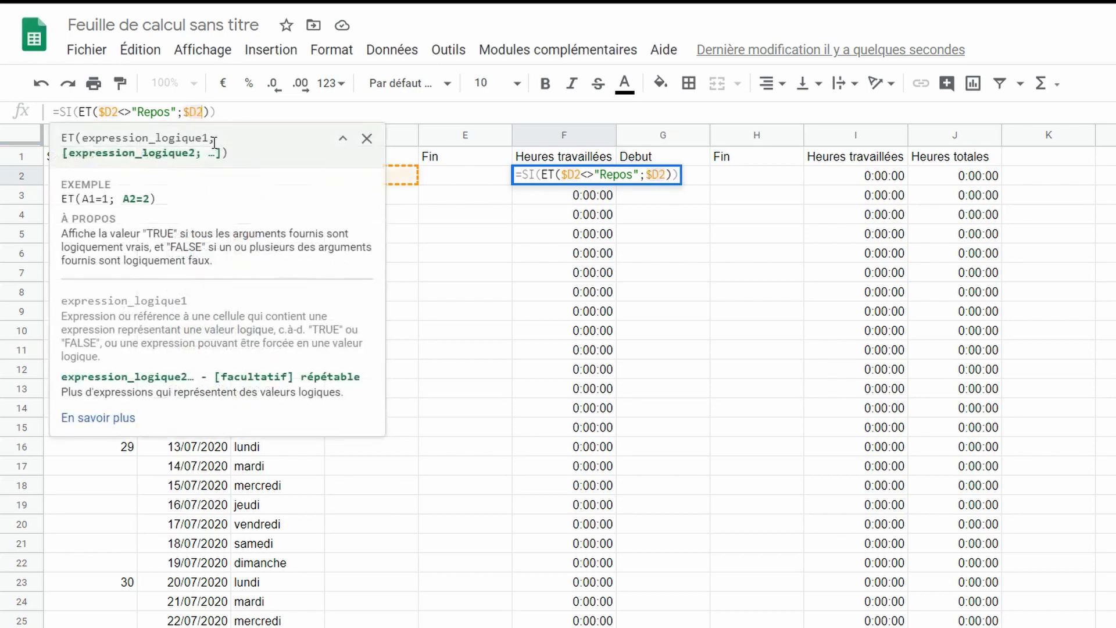
text(<>"V)
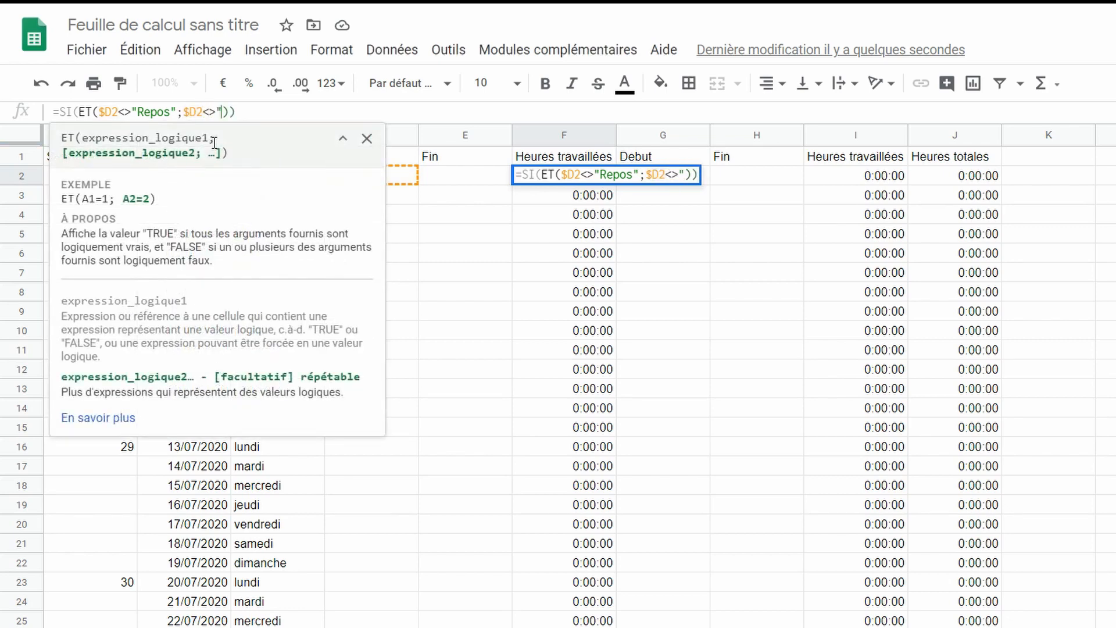
text(acanc)
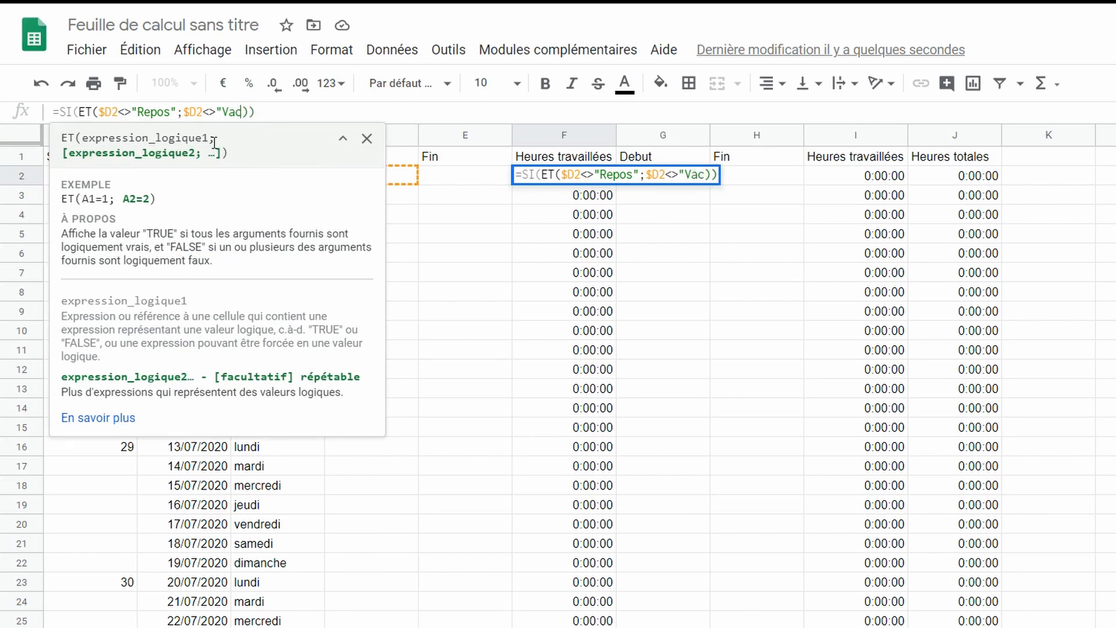
text(es"))
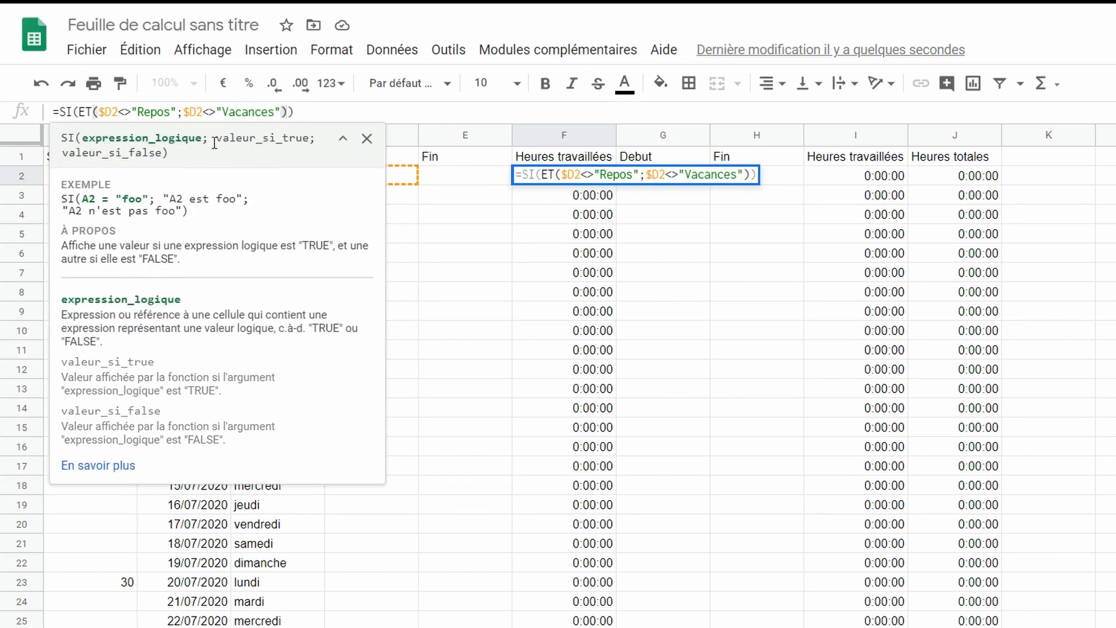
Step: Finish the F2 formula so it returns E2-D2 when the condition is true and "" otherwise
text(;)
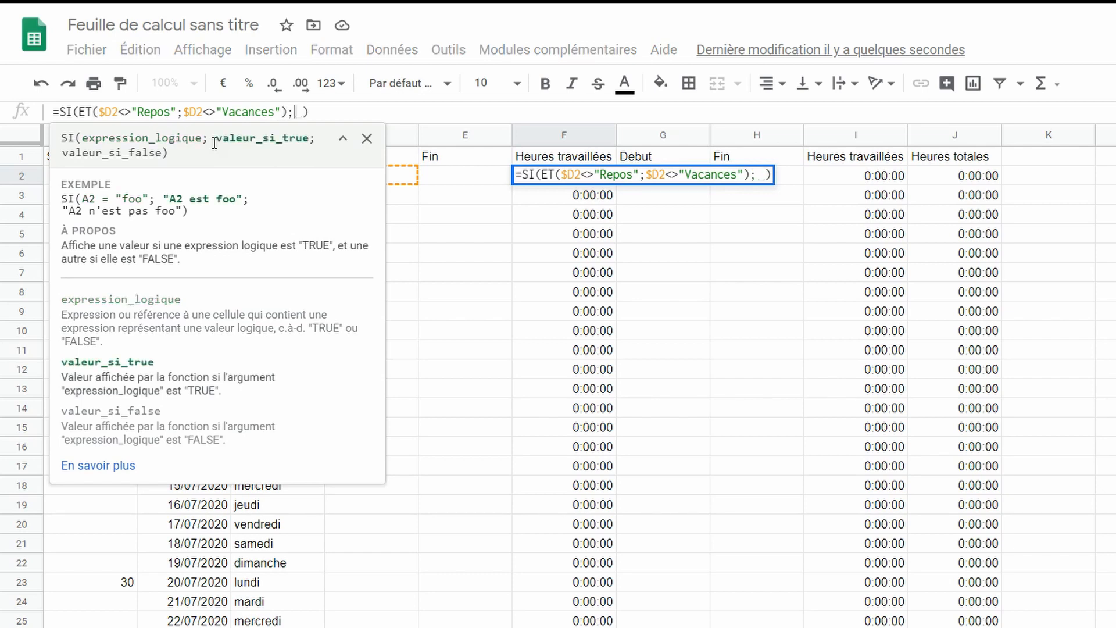
click(446, 177)
text(-)
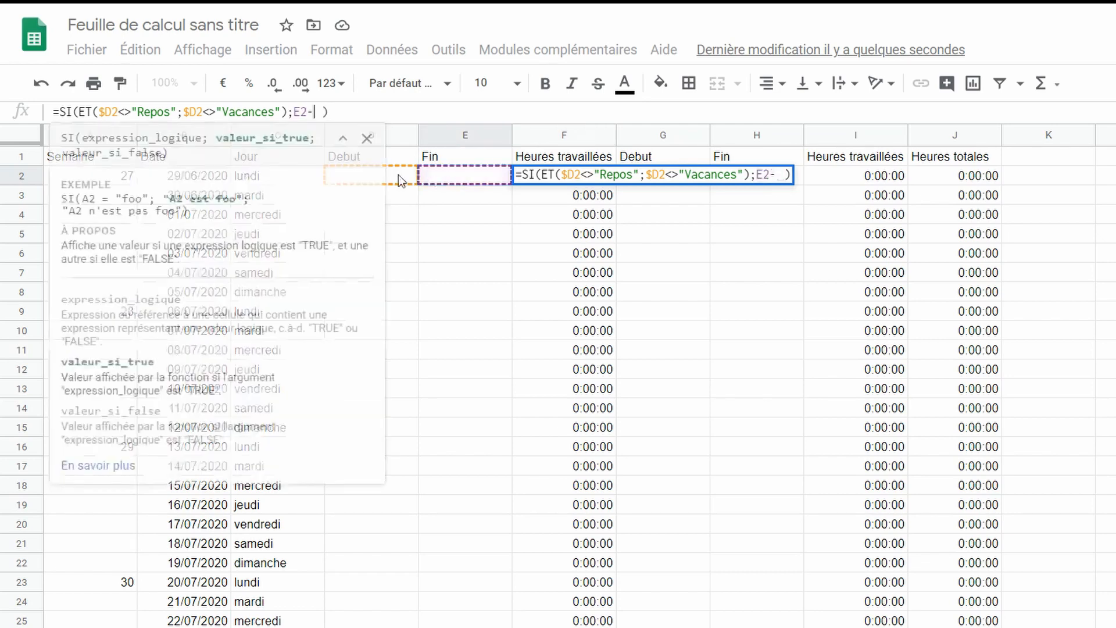
click(400, 176)
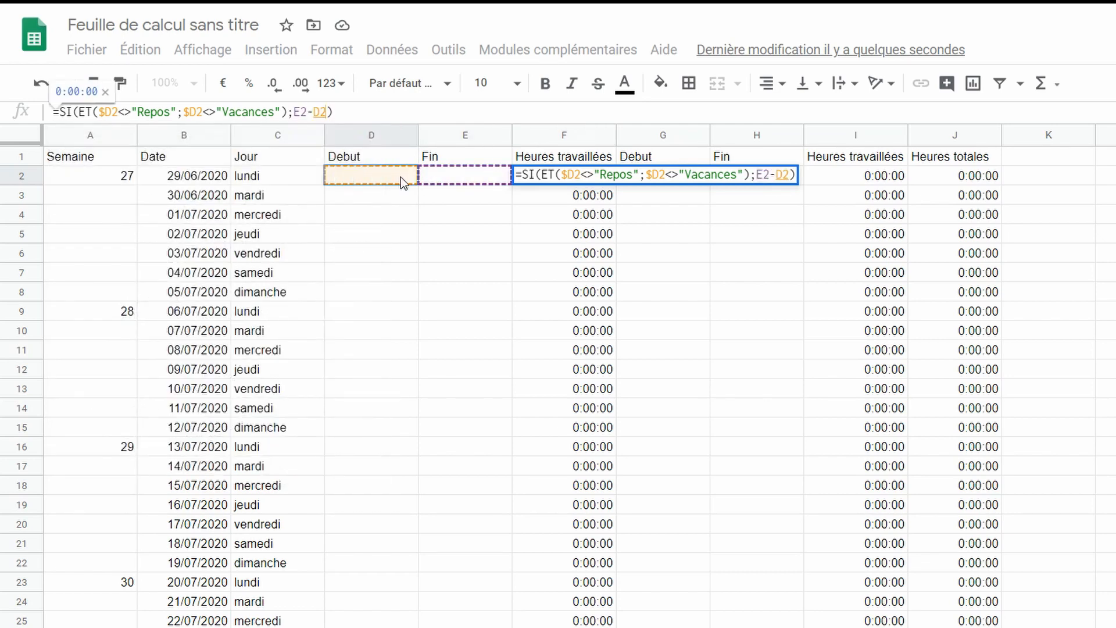
text(;)
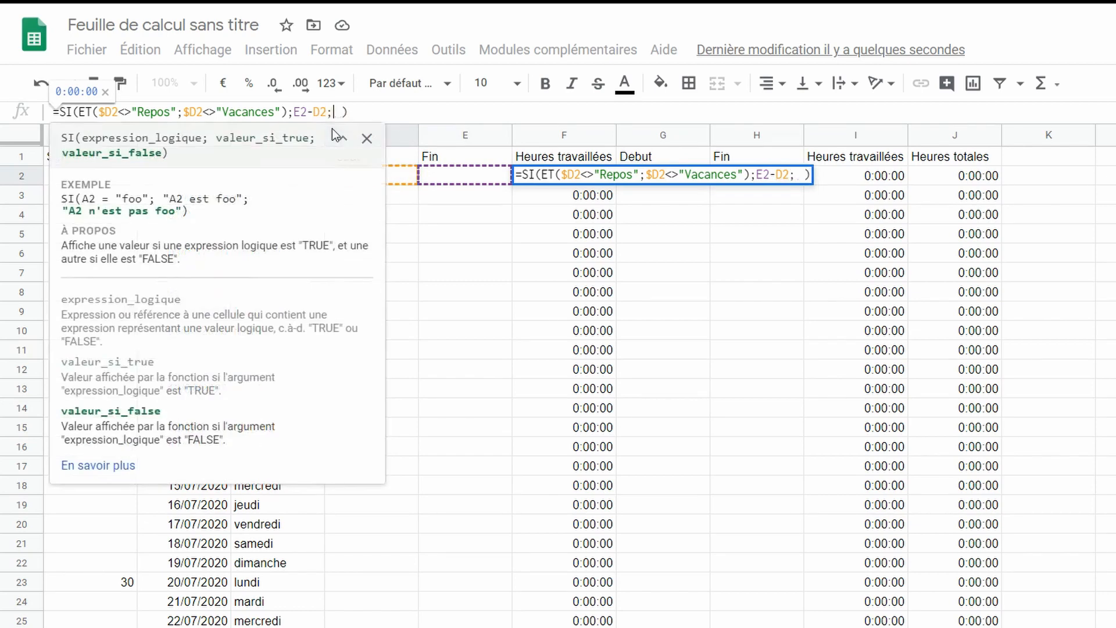
key(Return)
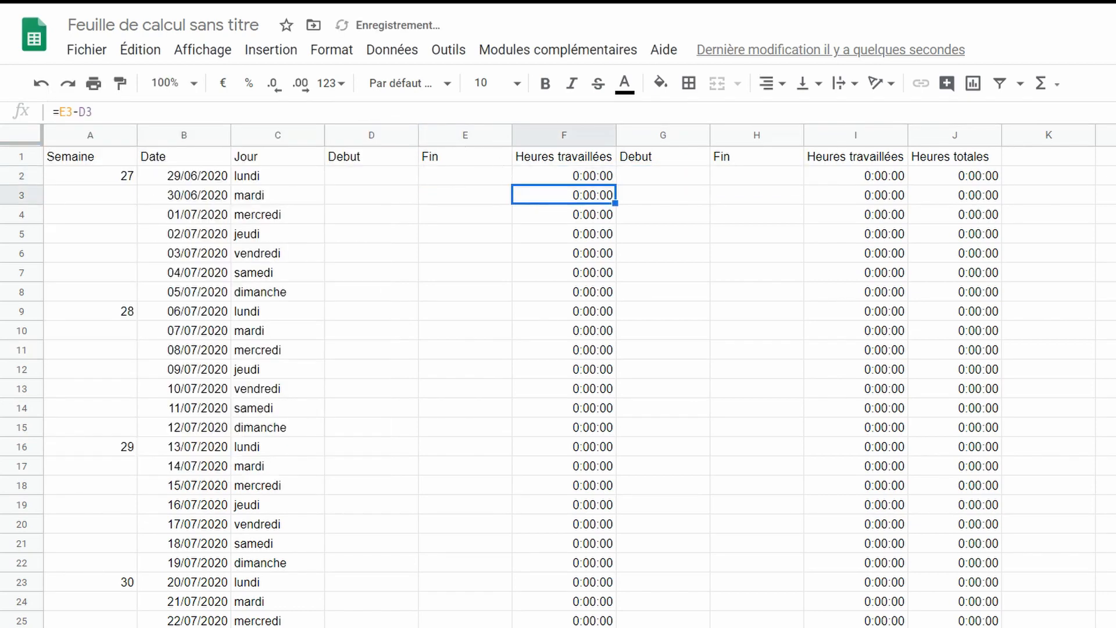
Step: Copy the conditional hours formula from F2 into I2, the second Heures travaillées column
click(550, 173)
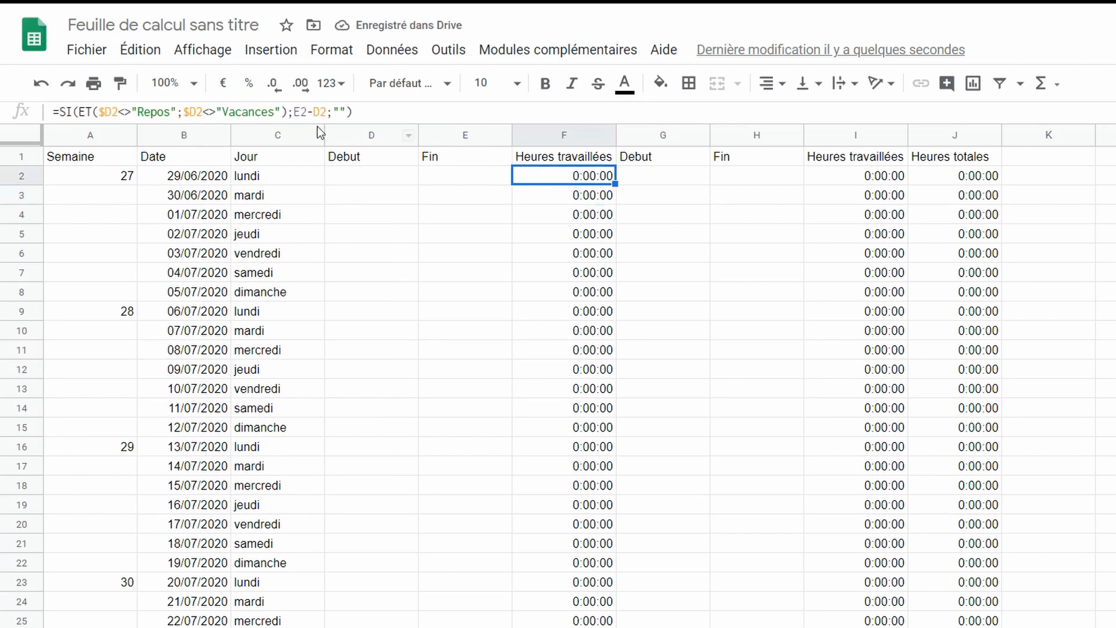
key(ctrl+c)
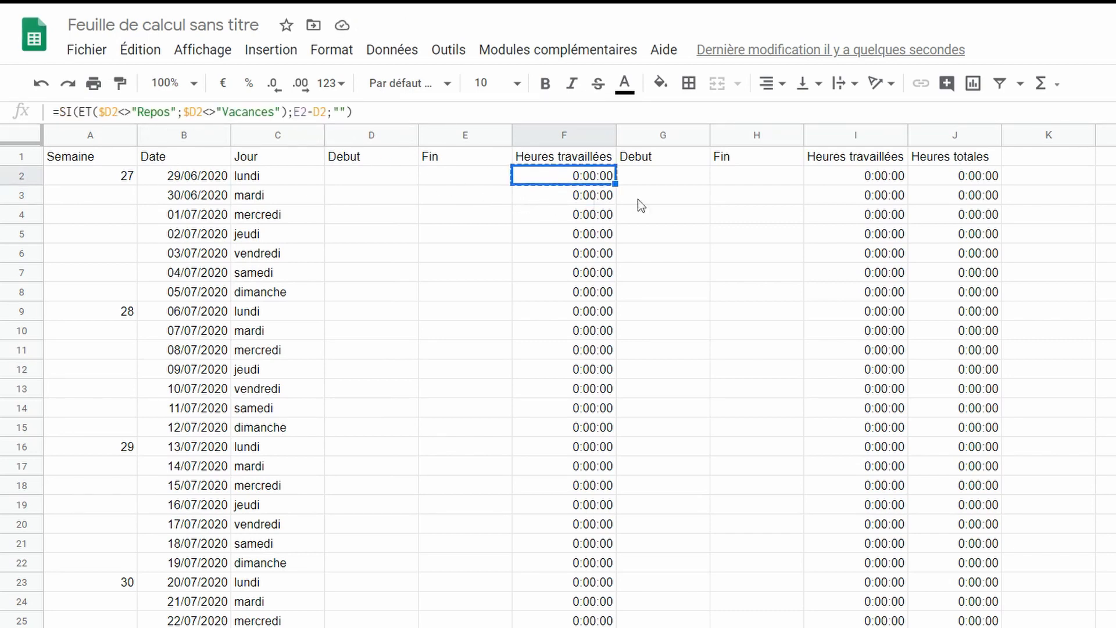
click(869, 183)
key(ctrl+v)
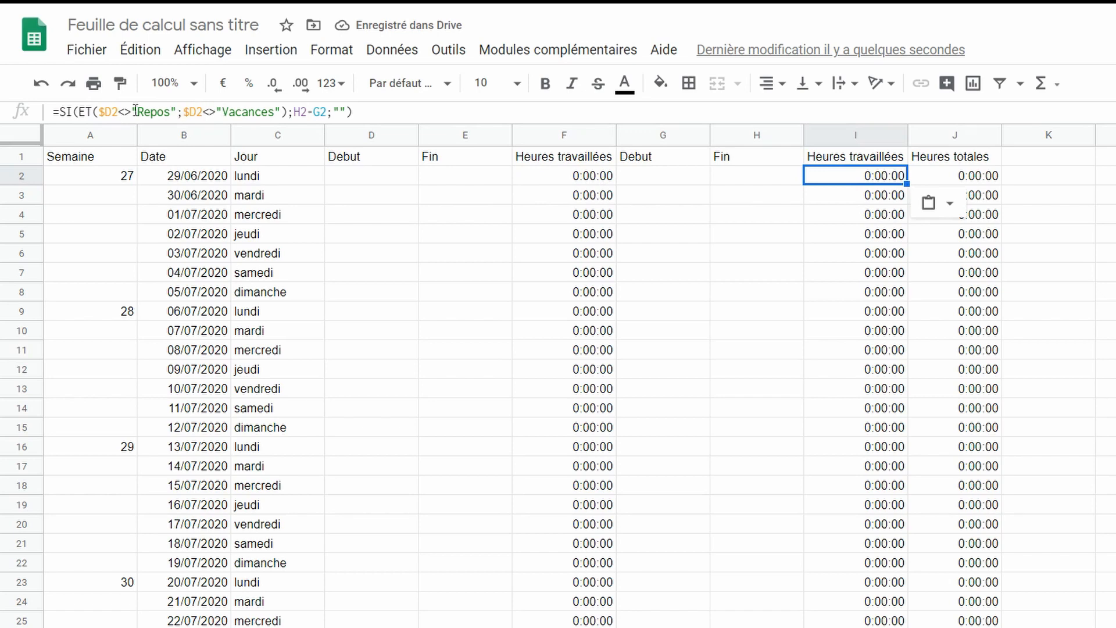
Step: Replace the Heures totales formula in J2 with the text of the conditional formula from I2
click(943, 174)
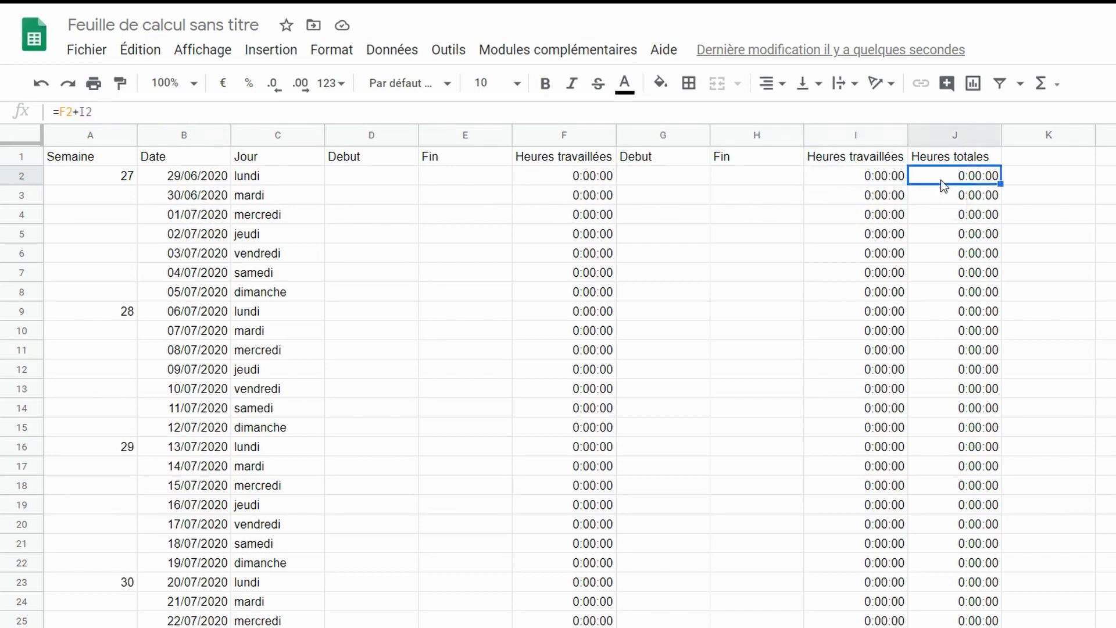
click(891, 179)
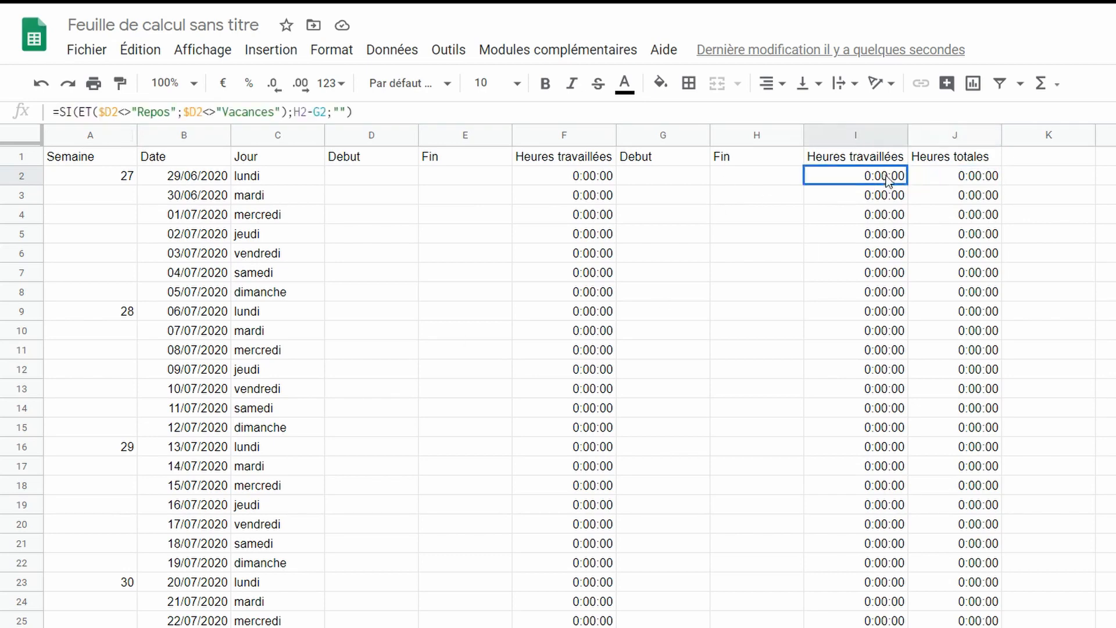
drag(352, 112, 68, 102)
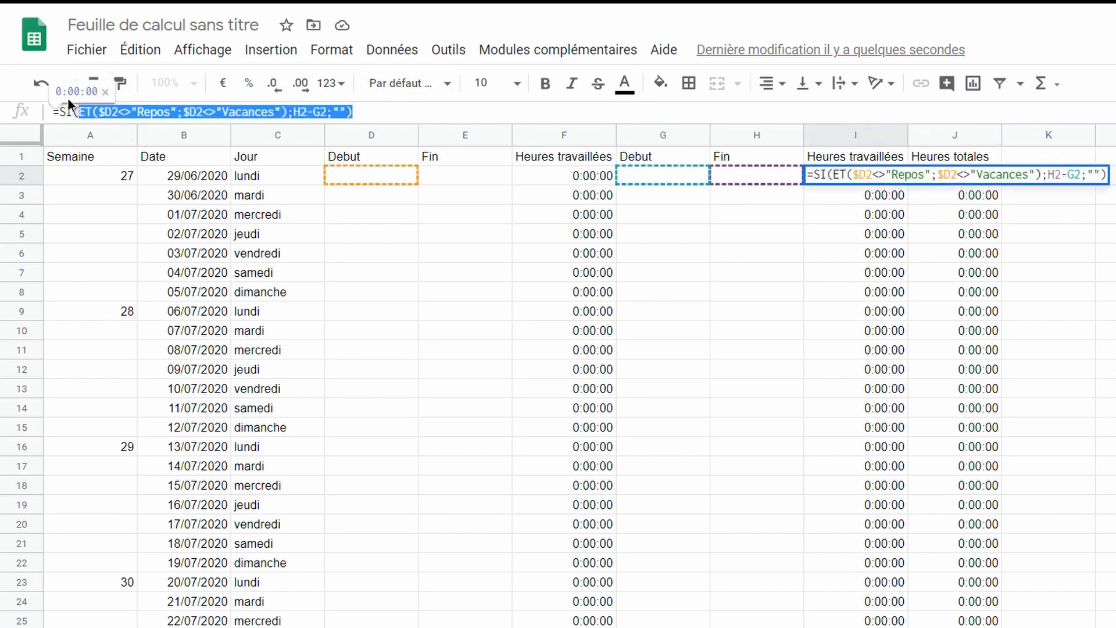
click(937, 253)
click(956, 157)
click(956, 176)
drag(105, 110, 16, 106)
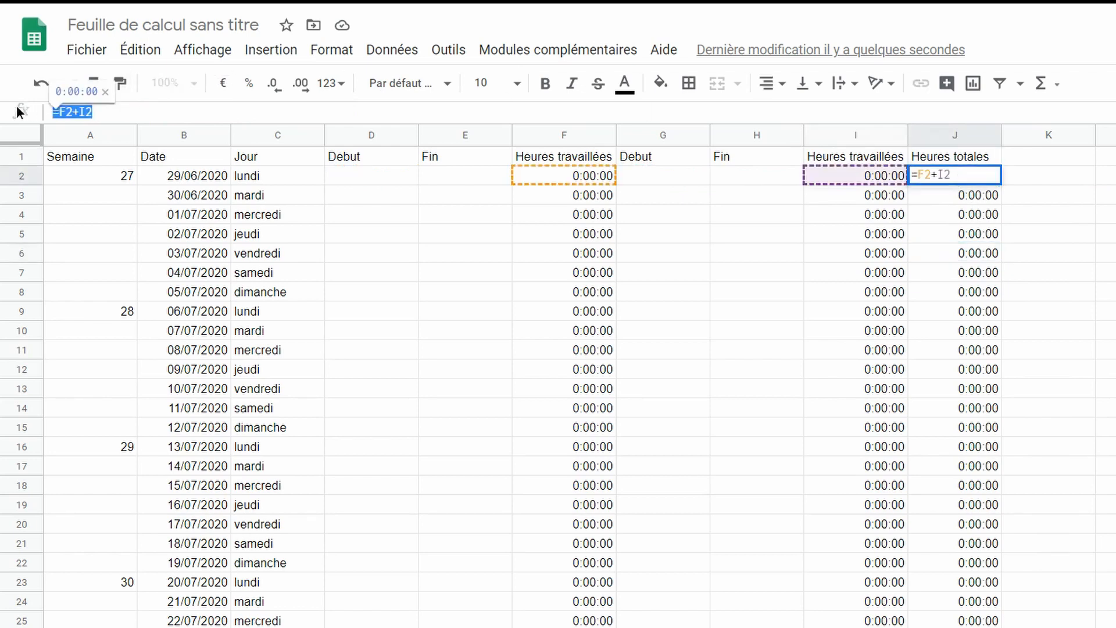
key(ctrl+v)
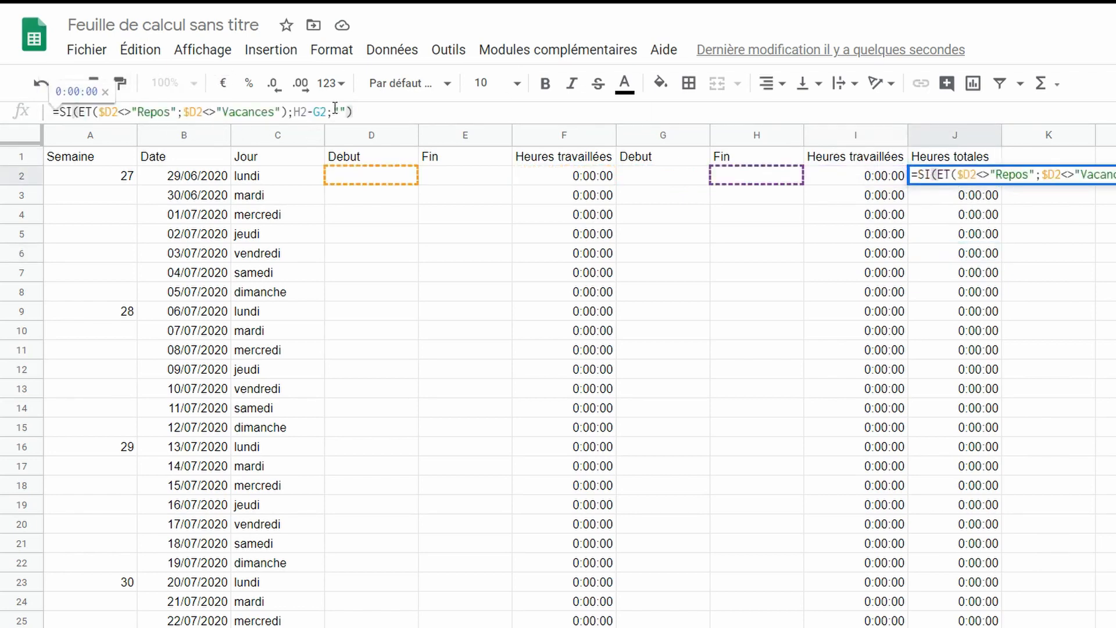
Step: Replace H2-G2 with I2+F2 in the J2 formula and validate it
drag(326, 111, 293, 112)
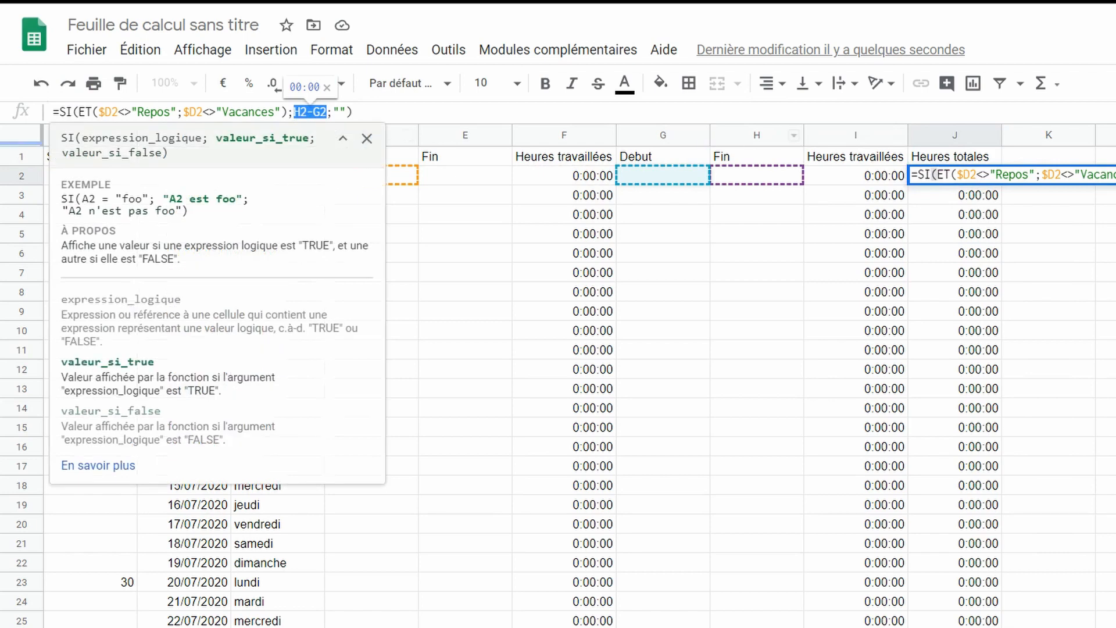
click(847, 174)
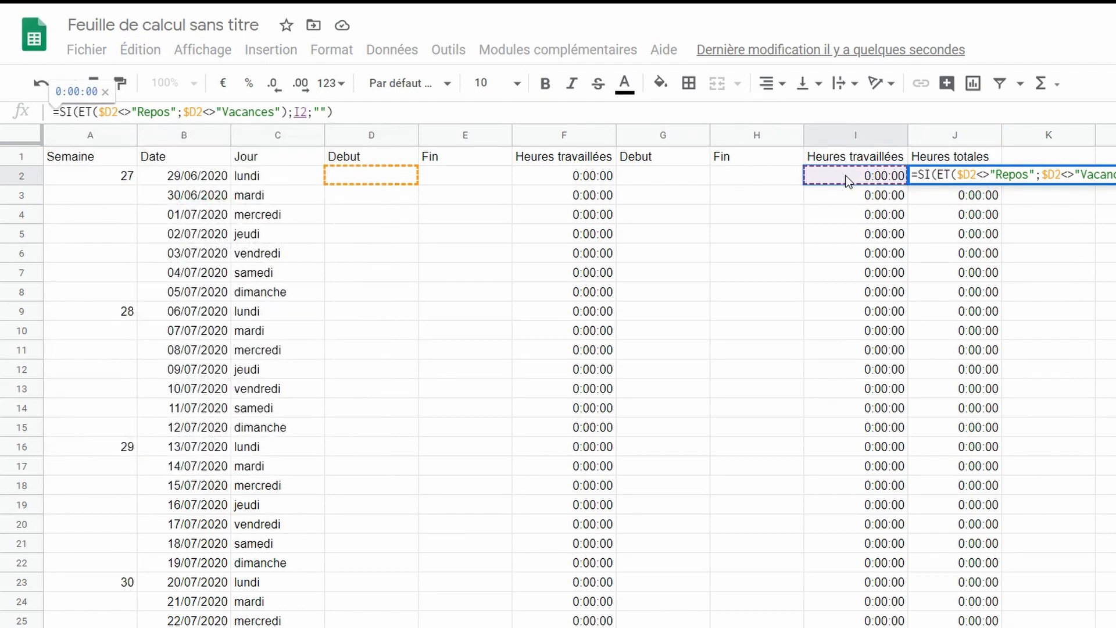
text(+)
click(574, 177)
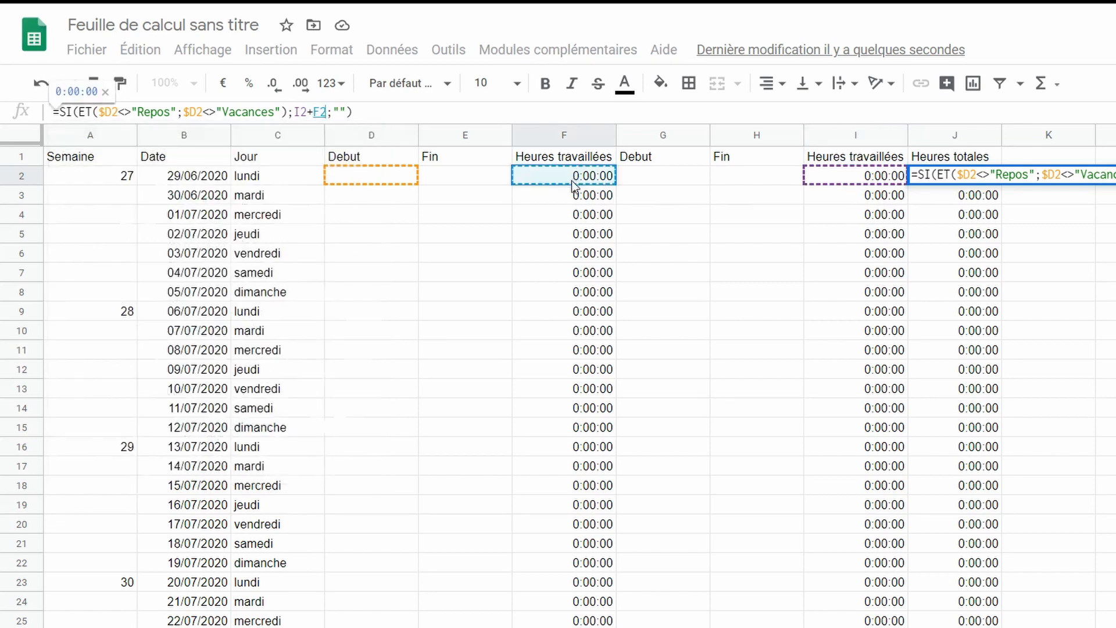
key(Return)
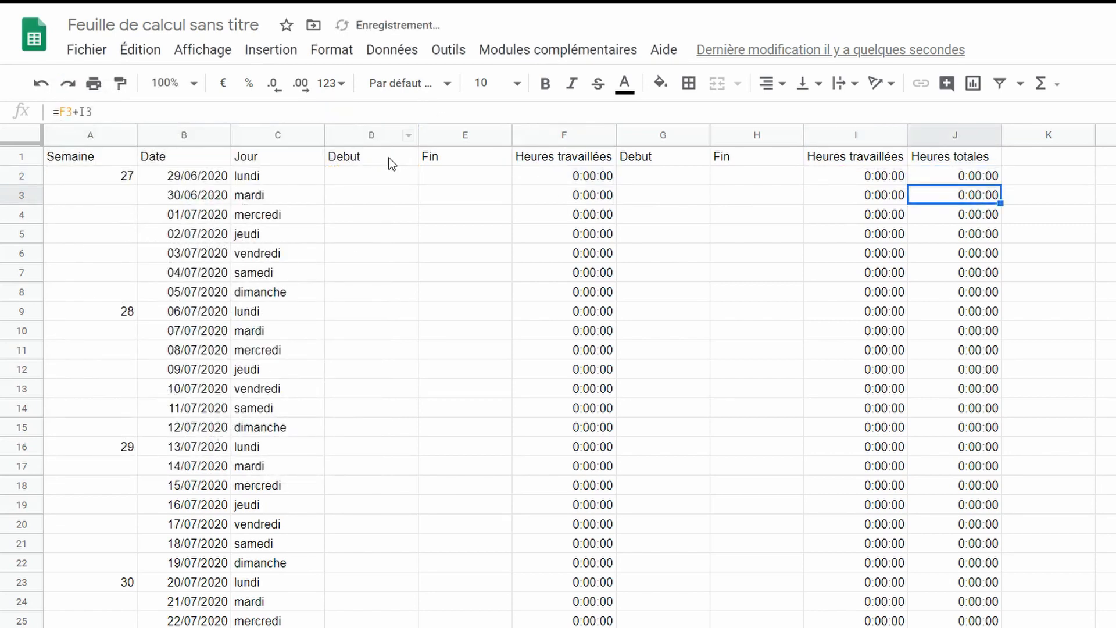
Step: Test the row 2 formulas by entering Repos in D2, and clear the entry again
click(383, 176)
text(Repos)
key(Return)
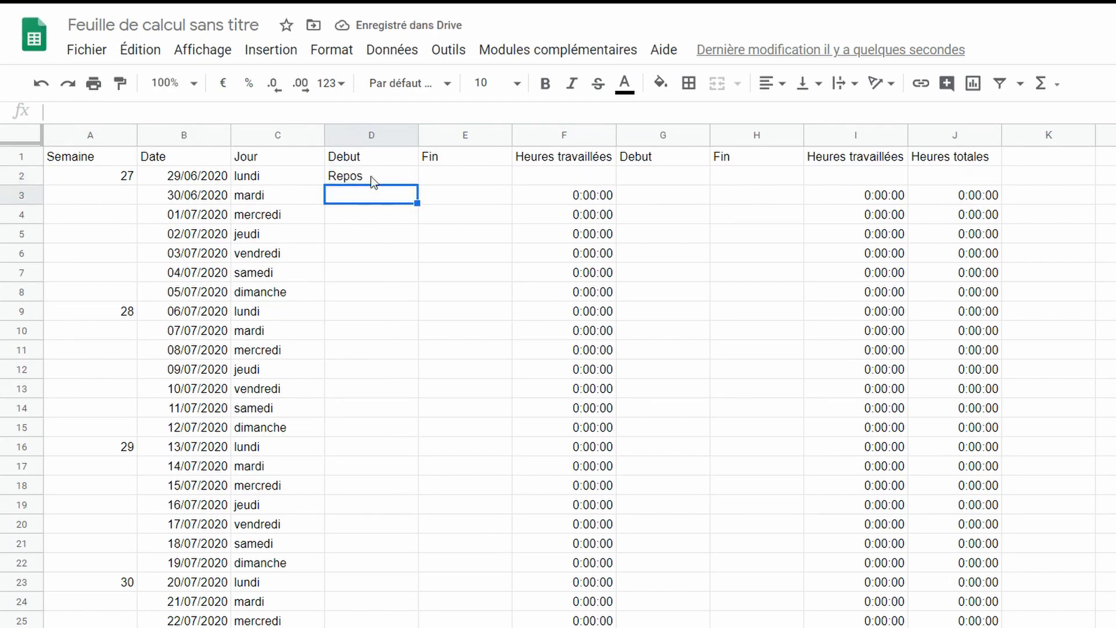
click(372, 178)
key(Delete)
Step: Fill the row 2 formulas of columns F to J down through the rows below
drag(588, 180, 1001, 625)
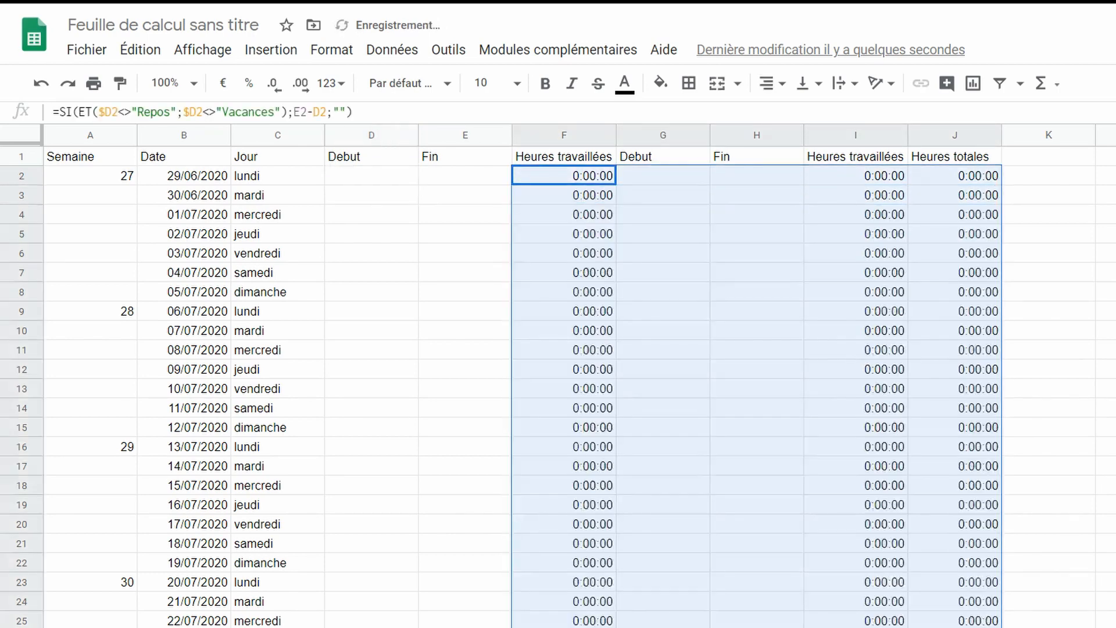
Step: Test the filled formulas by entering Repos in D14, and clear the entry again
click(366, 407)
text(Repos)
key(Return)
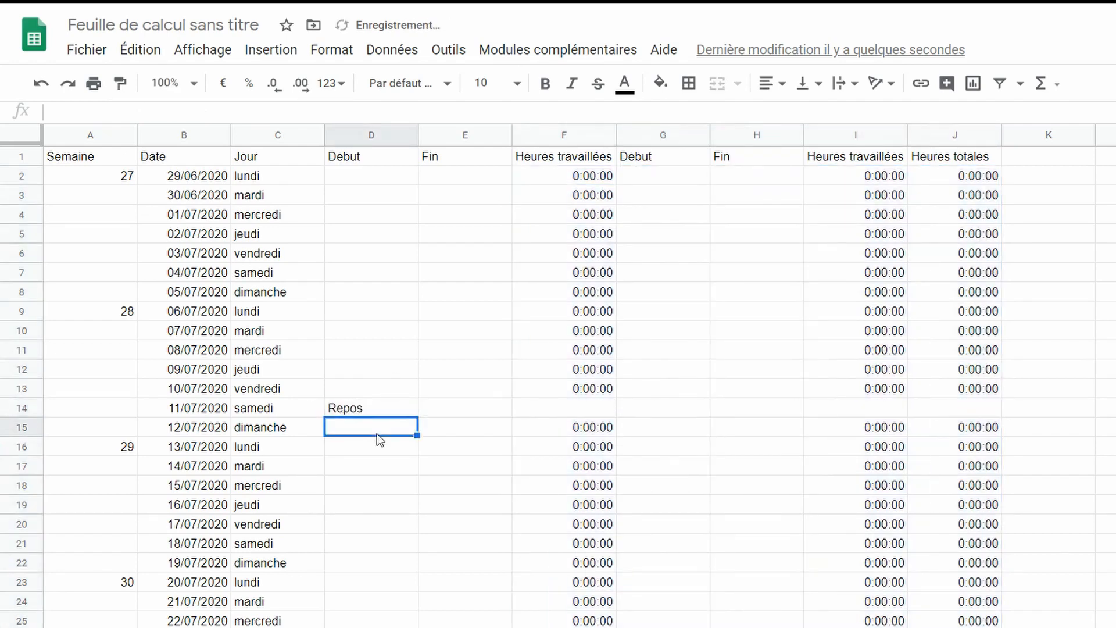
key(Up)
key(Delete)
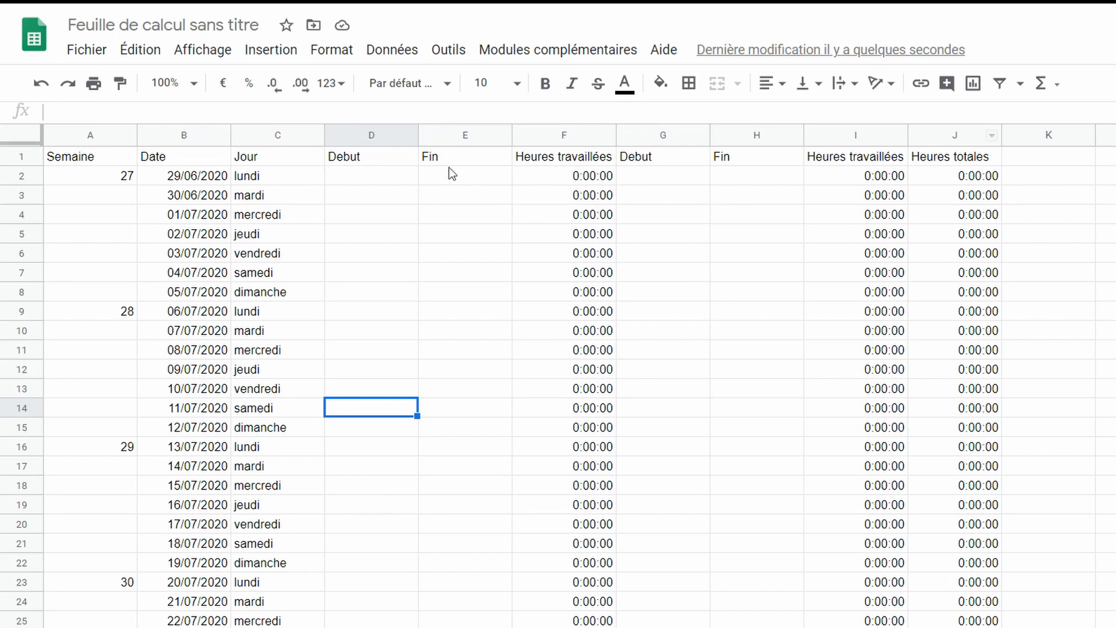
Step: Enter 9:00 as the first start time in D2 and 12:00 as its end time in E2
click(387, 176)
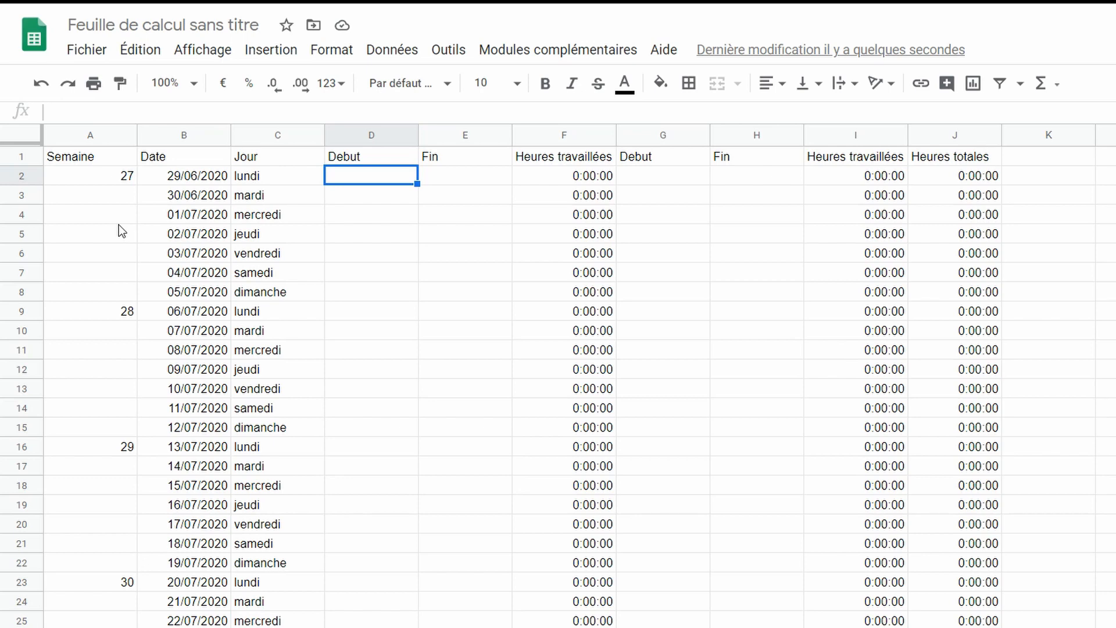
text(9:00)
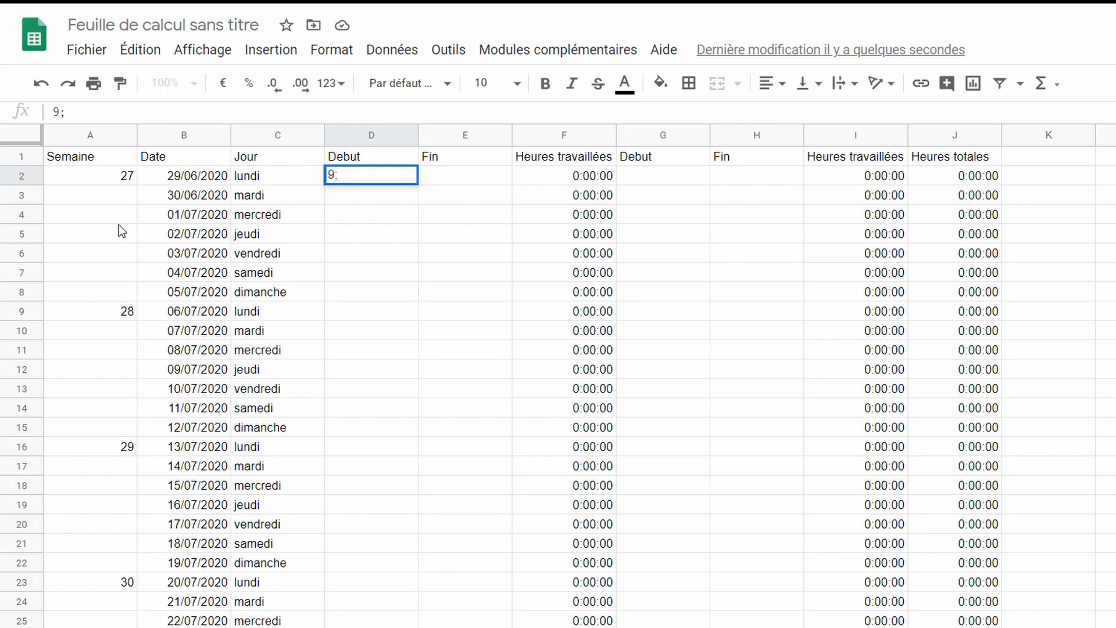
key(Tab)
text(12:00)
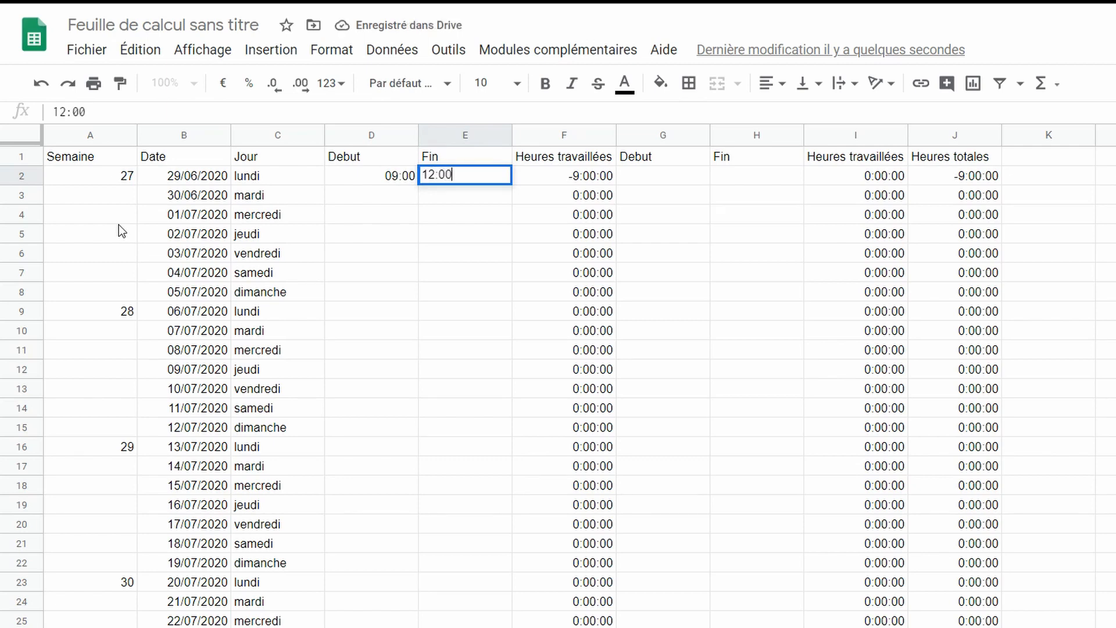
key(Tab)
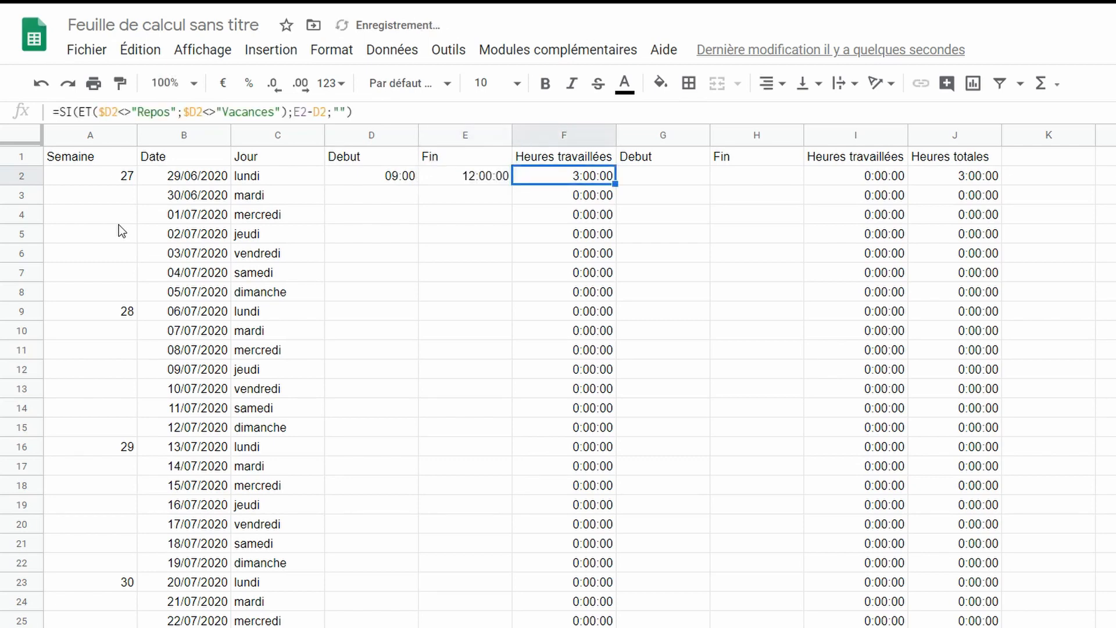
Step: Add the condition G2<>0 to the ET test of the I2 formula and fill it down column I
key(Tab)
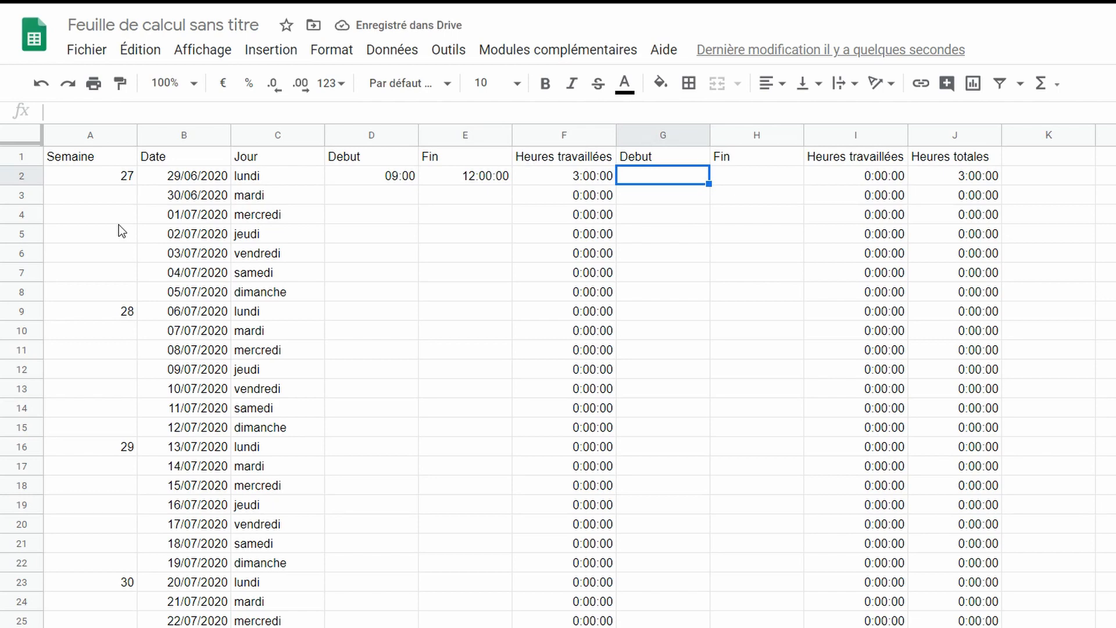
key(Tab)
key(Tab)
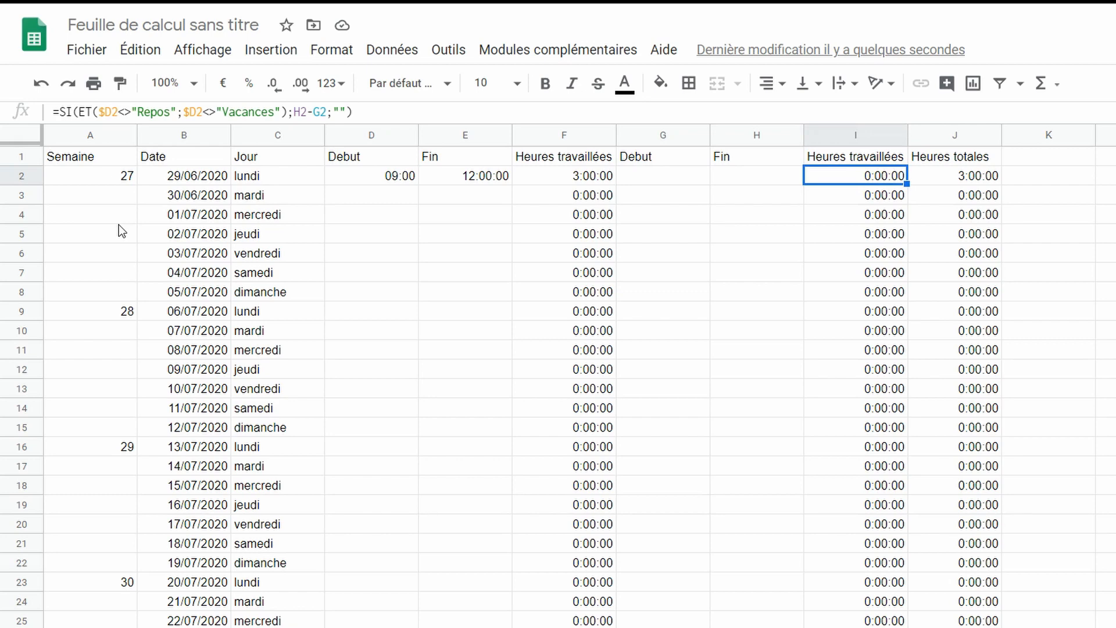
click(282, 111)
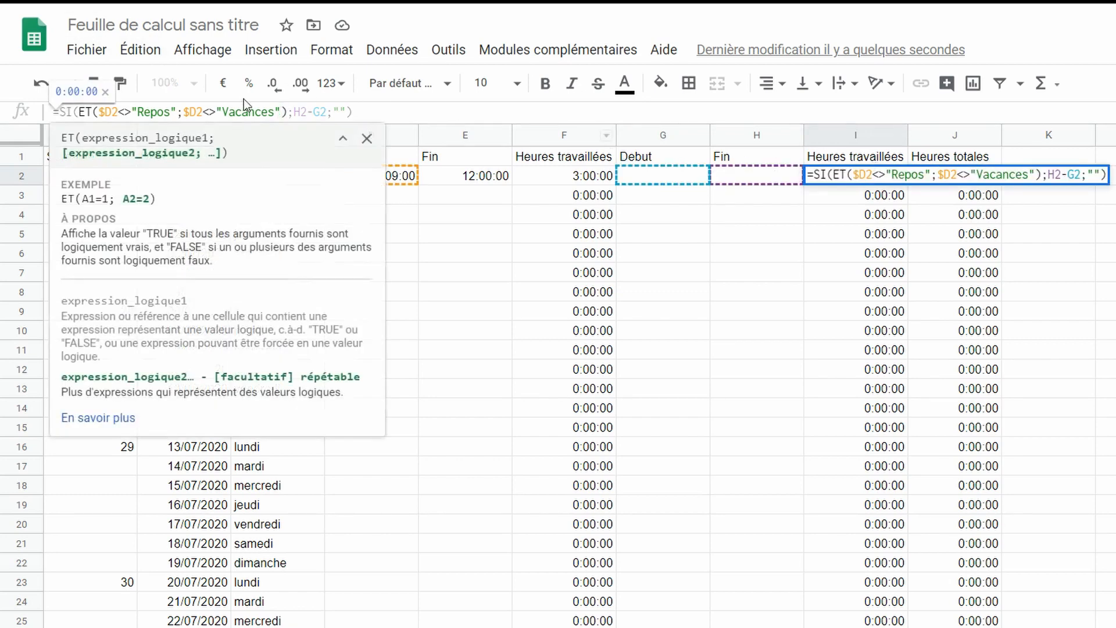
text(;)
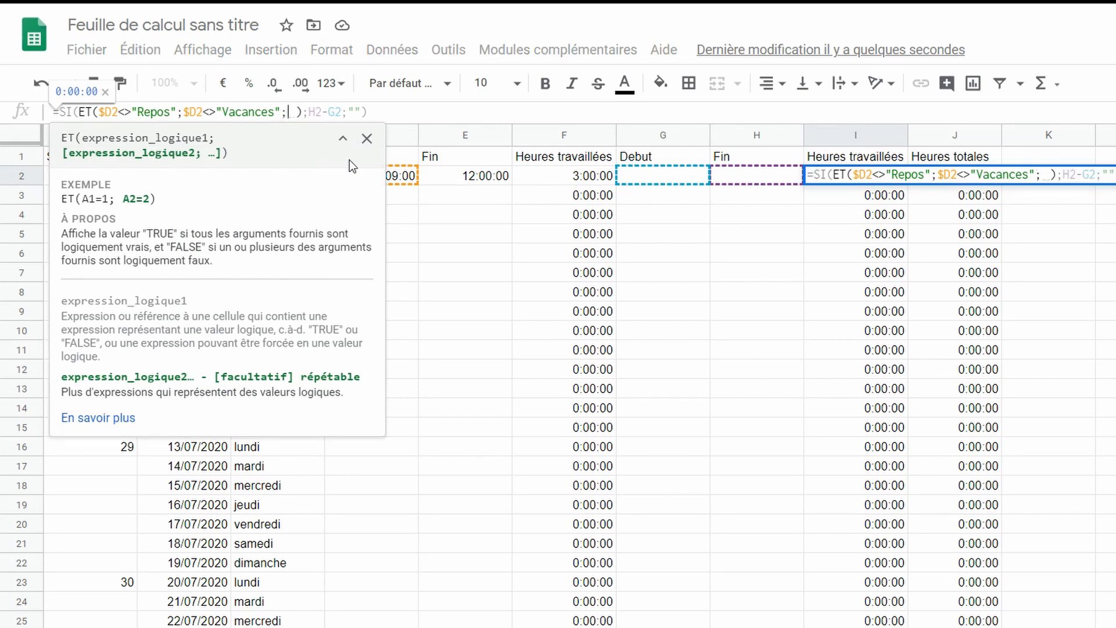
text(G)
text(2<>)
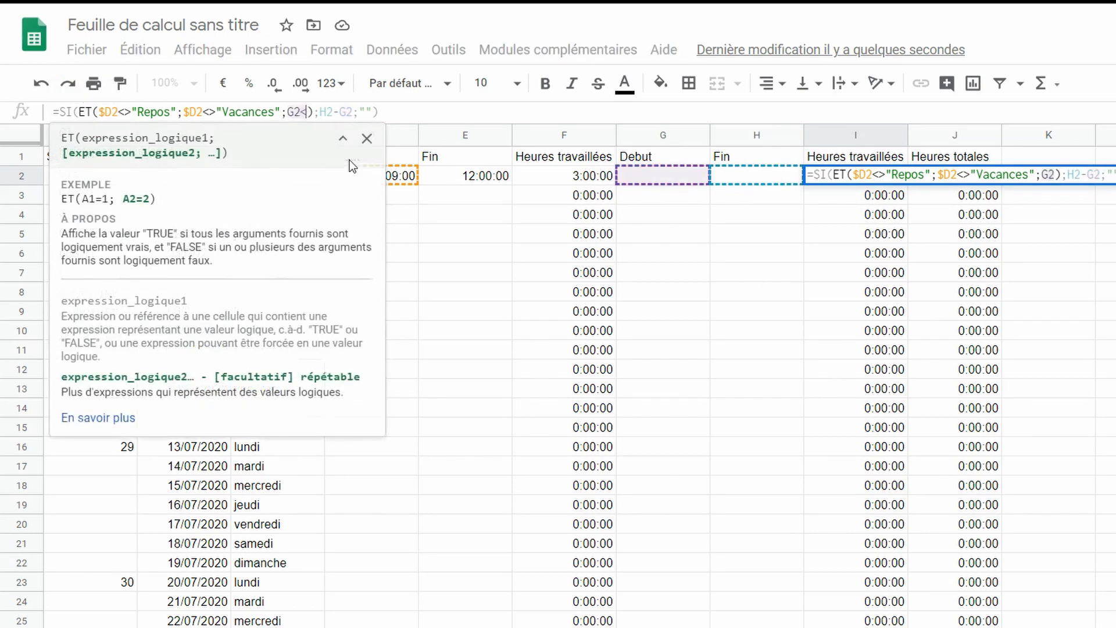
text(0)
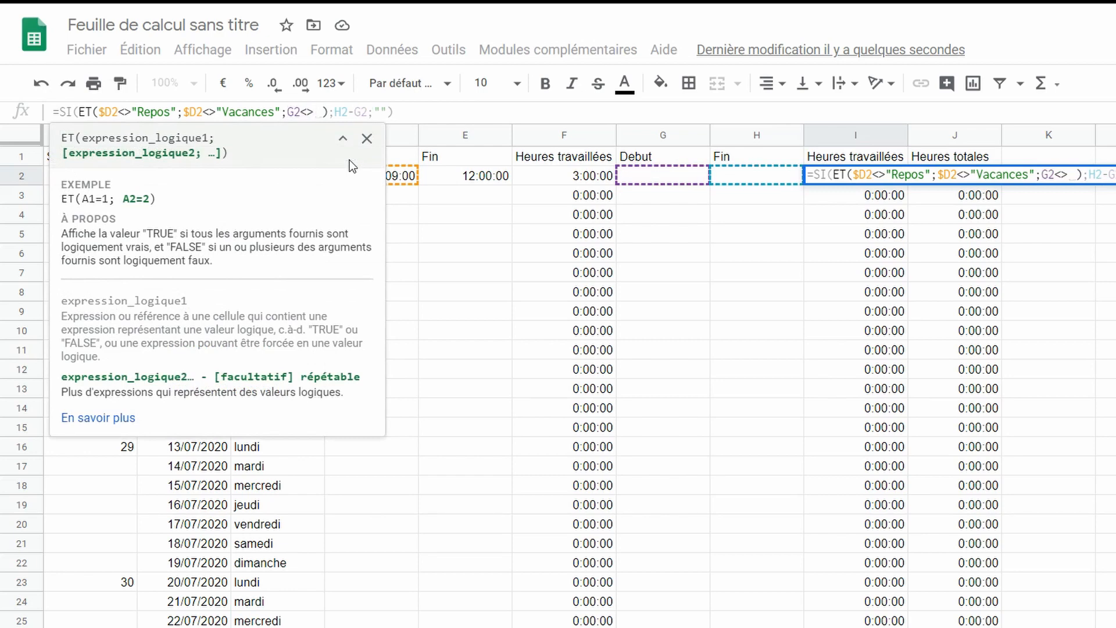
key(Return)
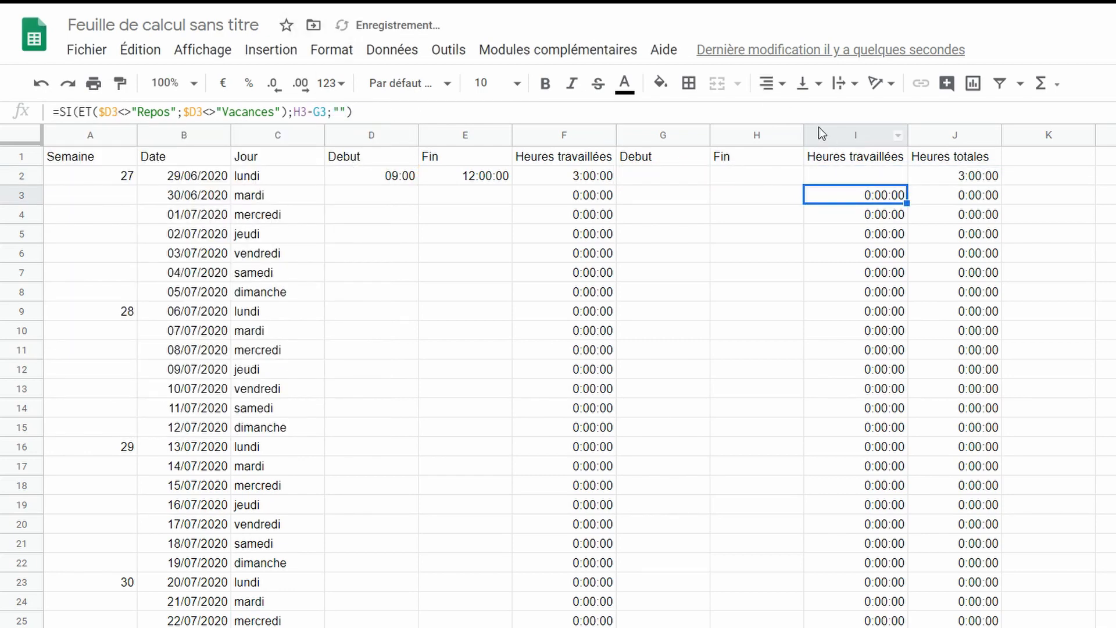
click(837, 177)
drag(906, 184, 883, 625)
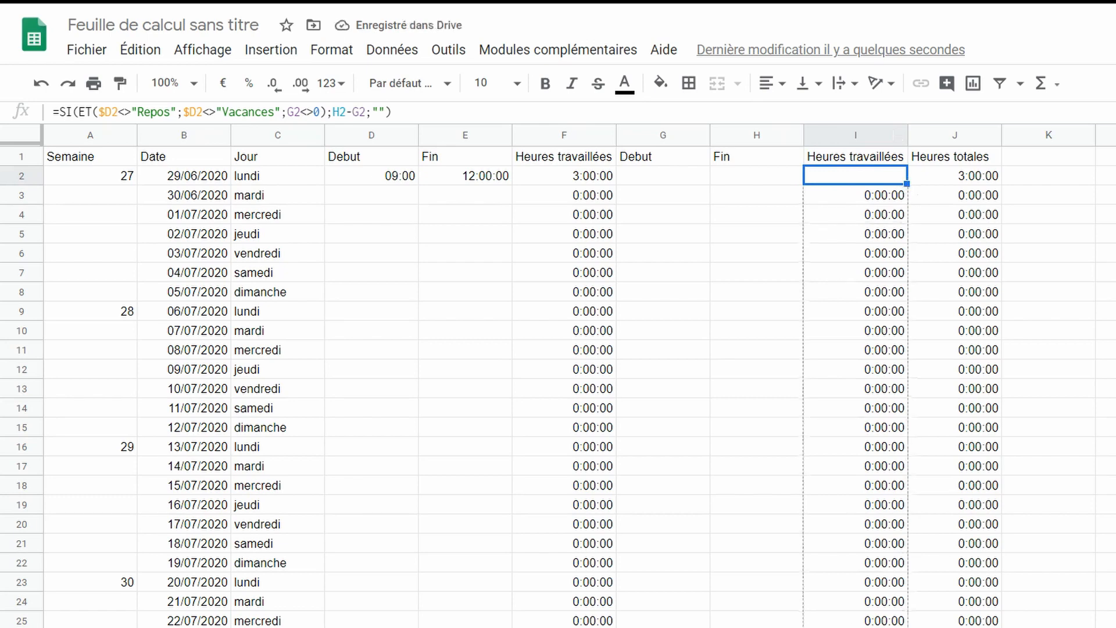
Step: Enter 13:00 as the second start time in G2 and 15:00 as its end time in H2
click(678, 180)
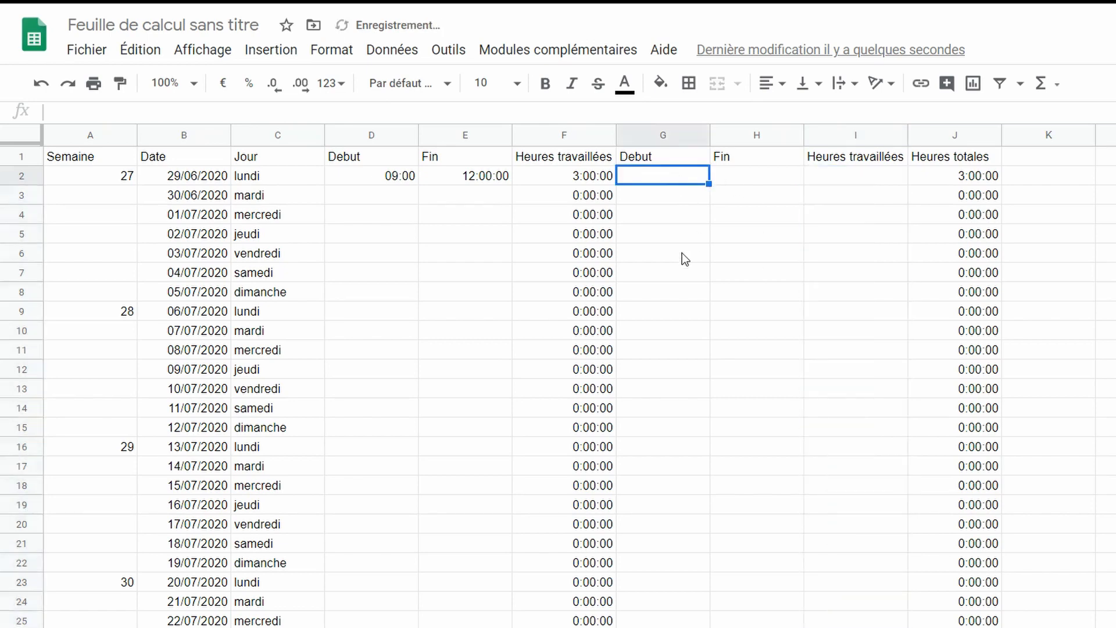
text(13:)
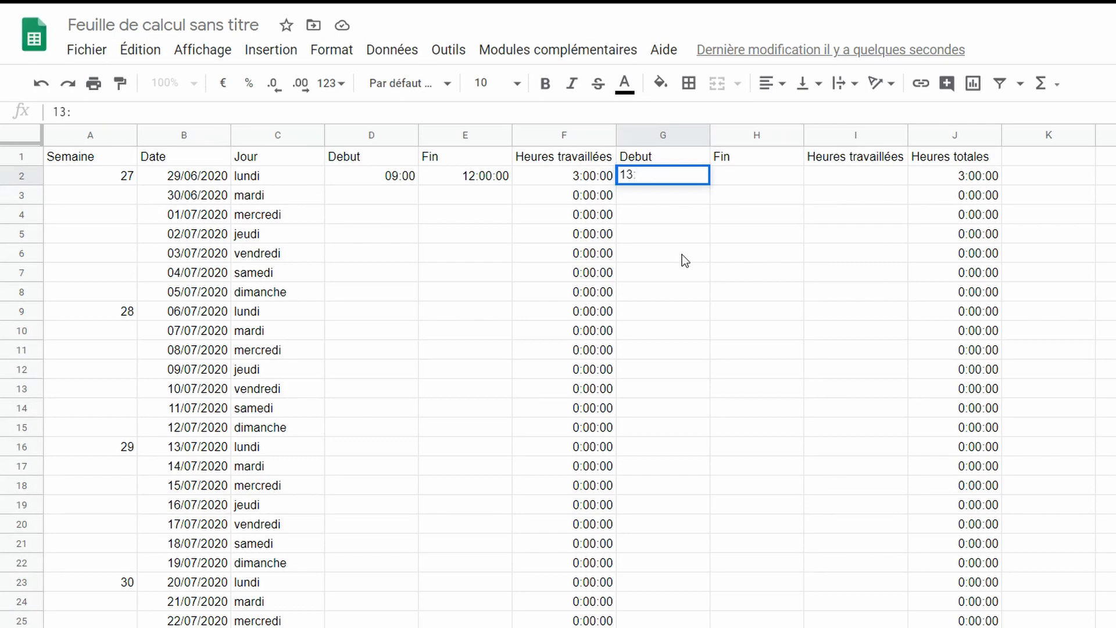
text(00)
key(Tab)
text(15)
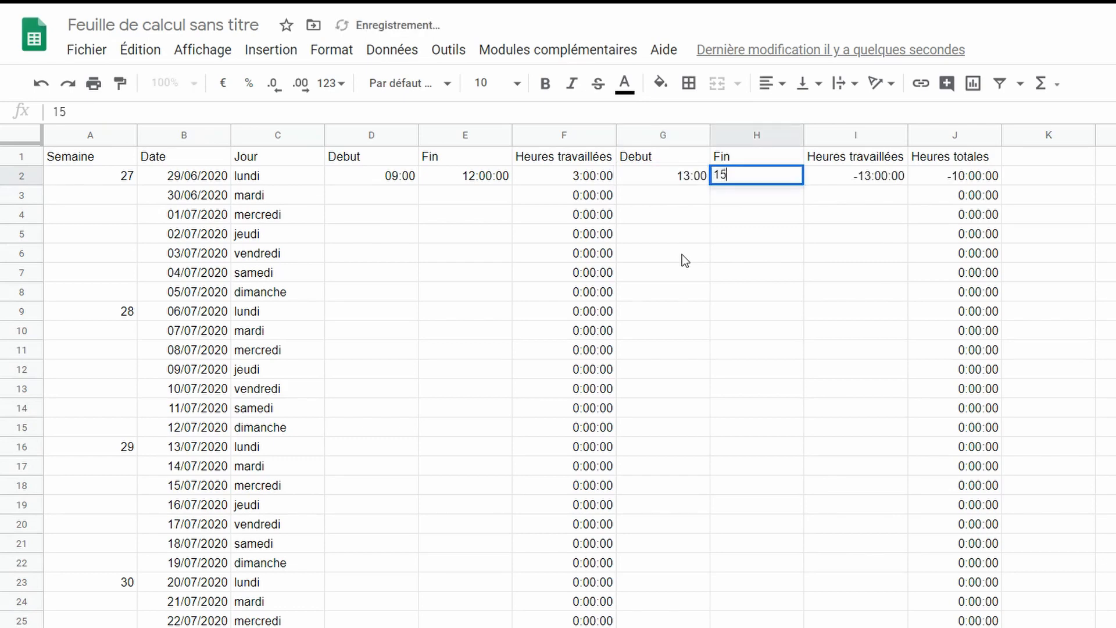
text(:00)
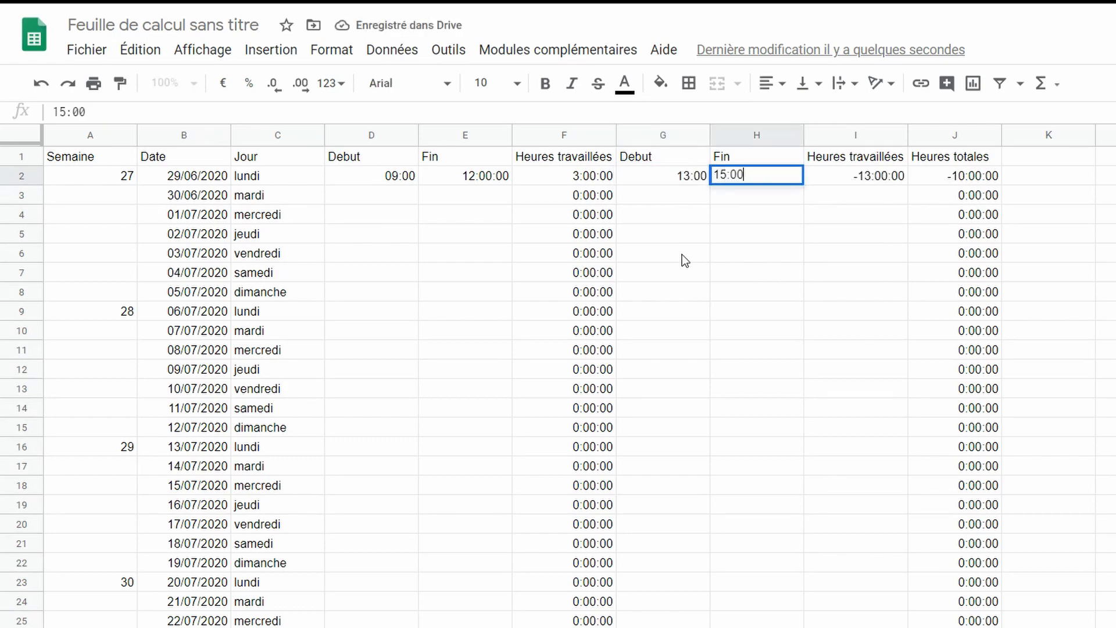
key(Return)
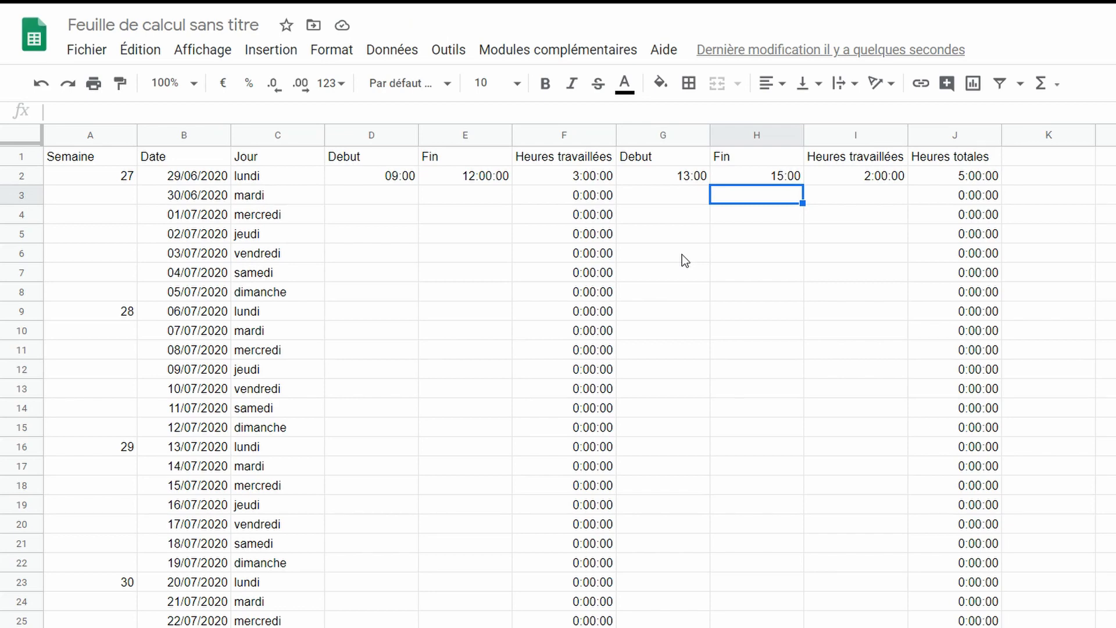
click(278, 179)
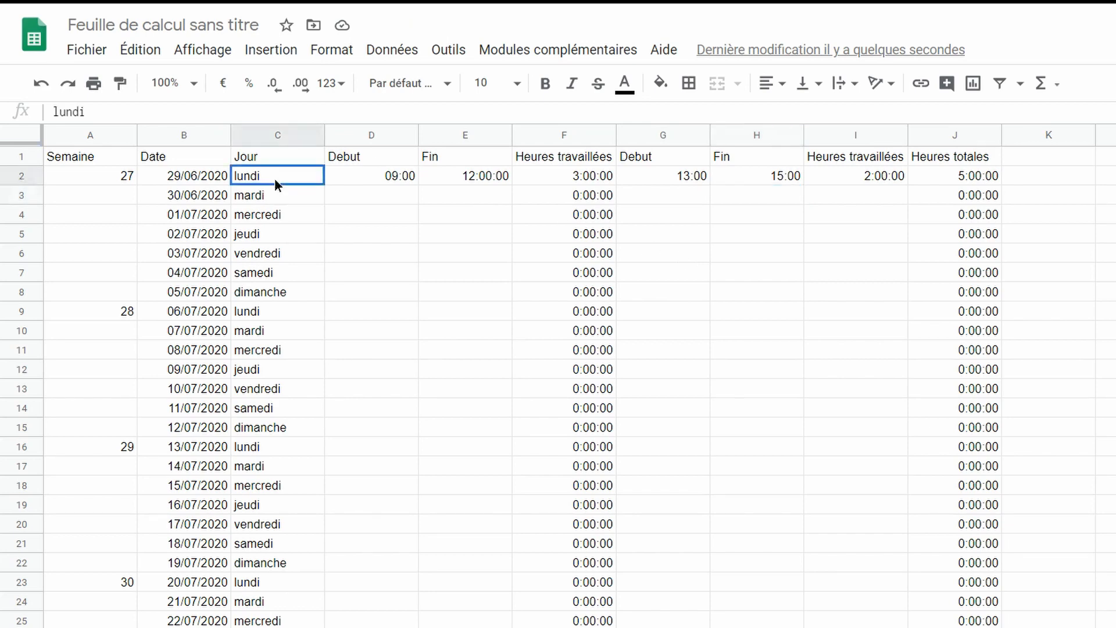
drag(284, 180, 277, 582)
click(273, 177)
click(217, 180)
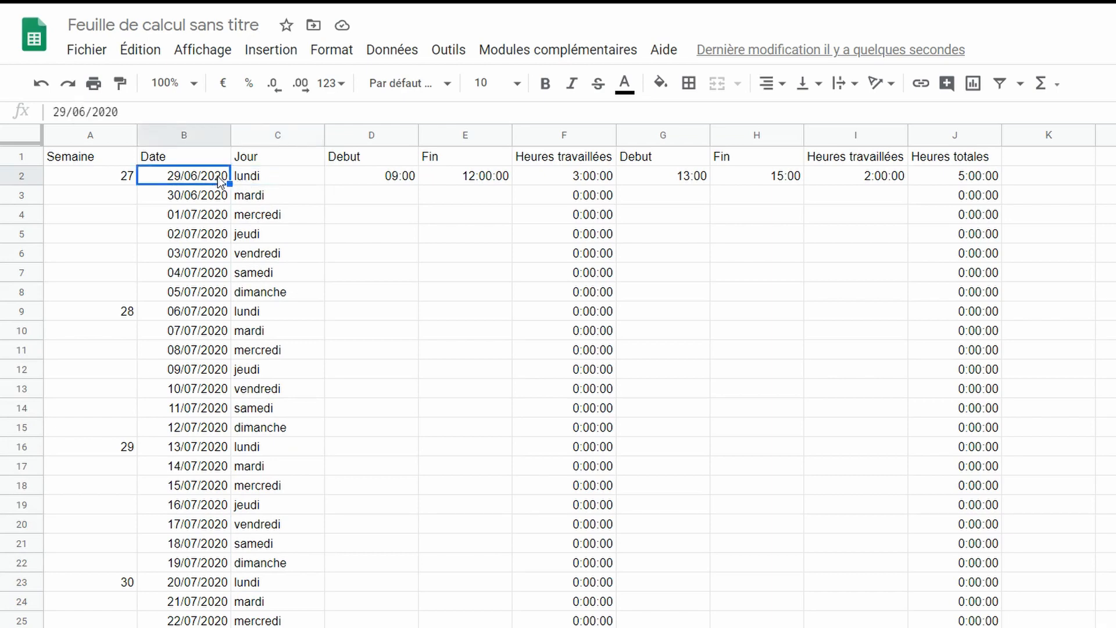
click(259, 181)
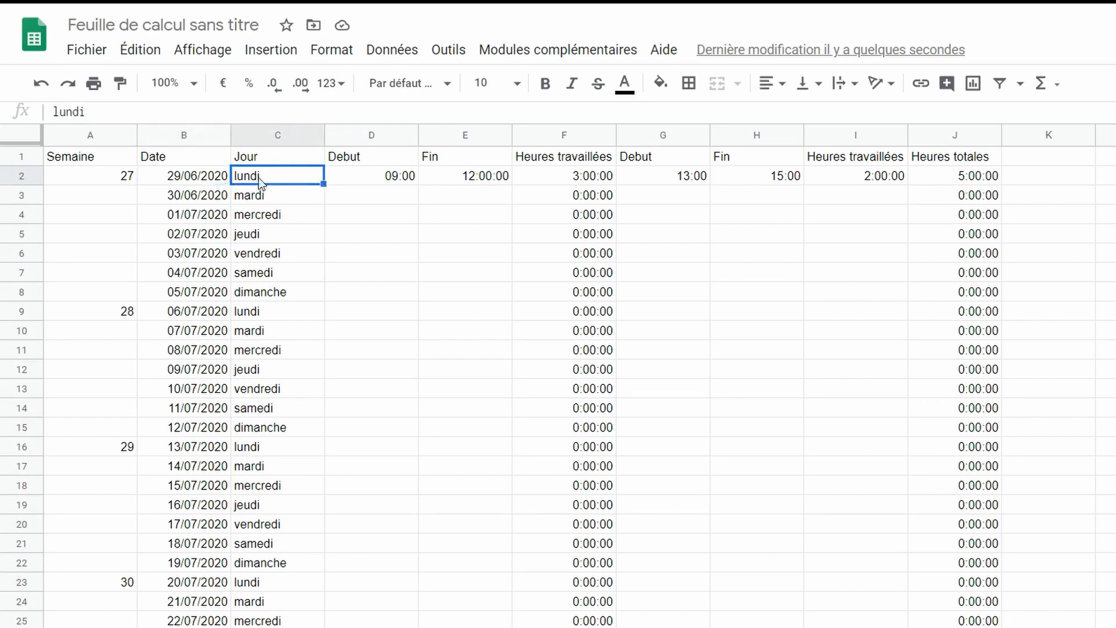
click(210, 180)
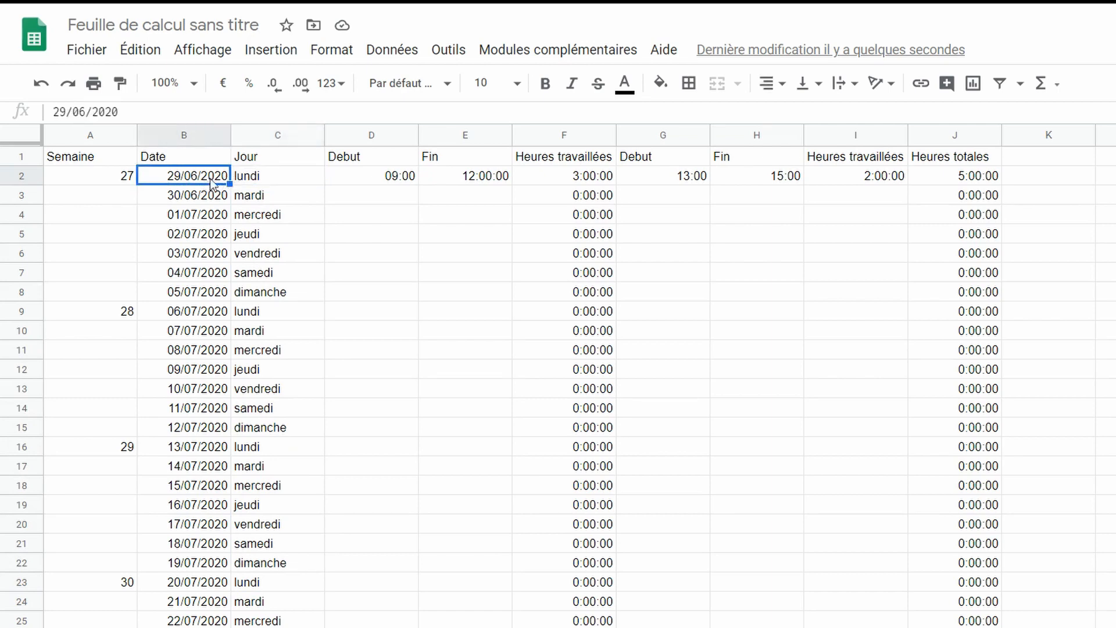
Step: Replace the day name in C2 with a TEXTE formula that takes JOURSEM of B2 with type 1 as its number
click(259, 185)
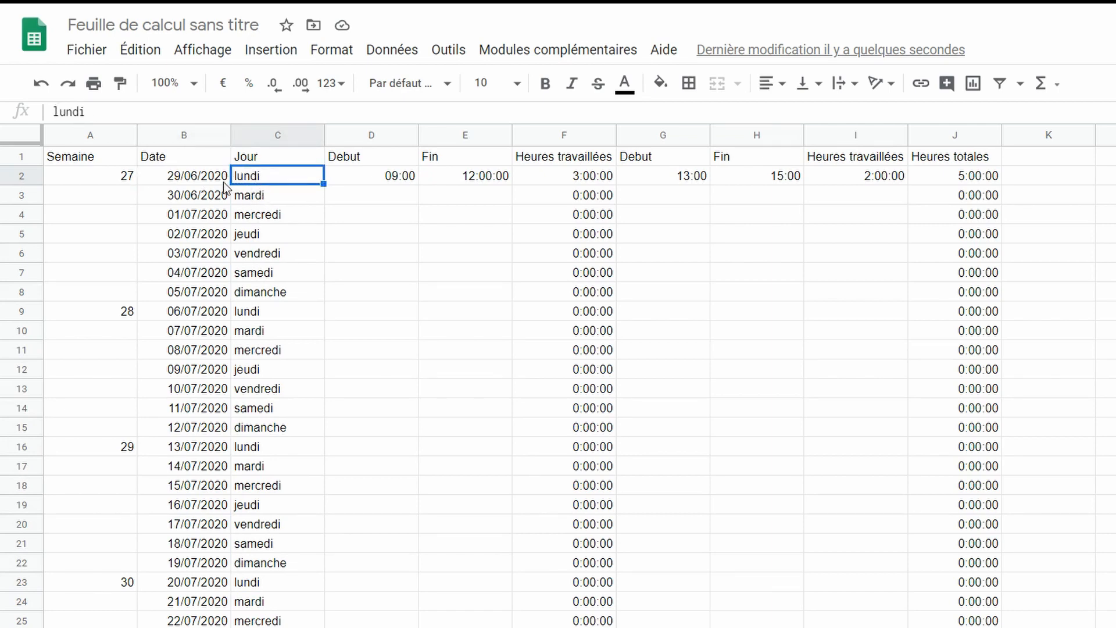
key(Delete)
text(=TEXTE)
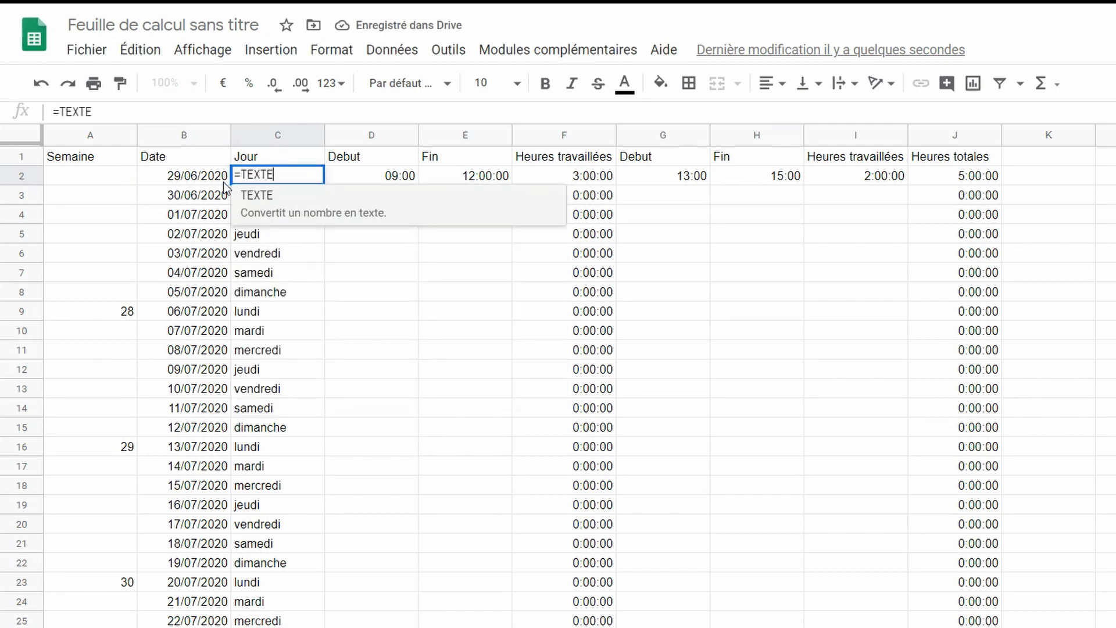
text(()
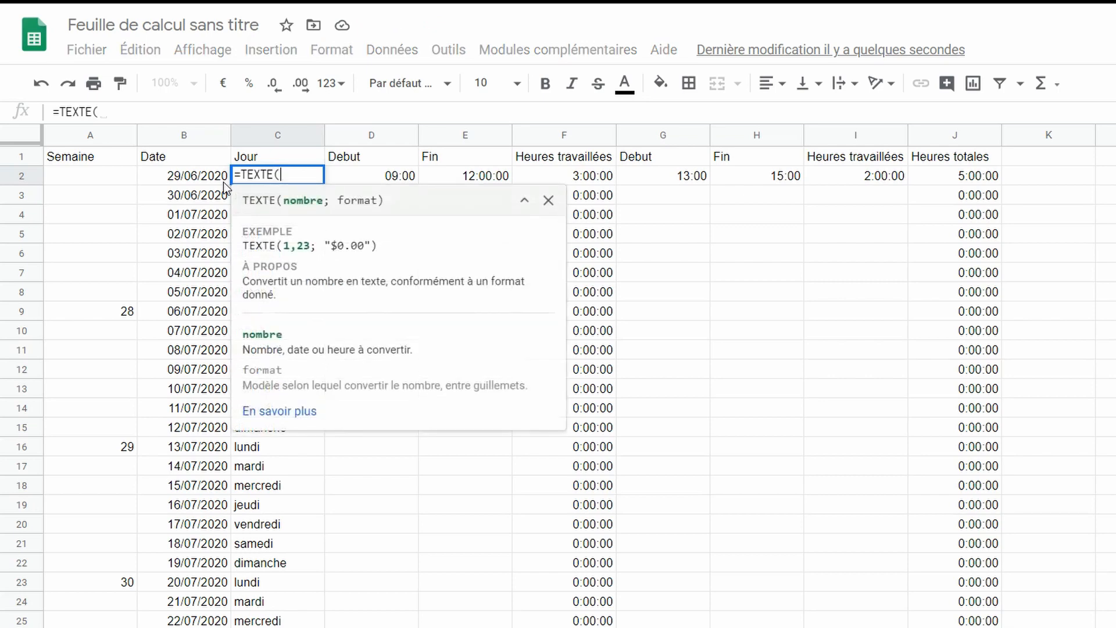
text(JOURSEM)
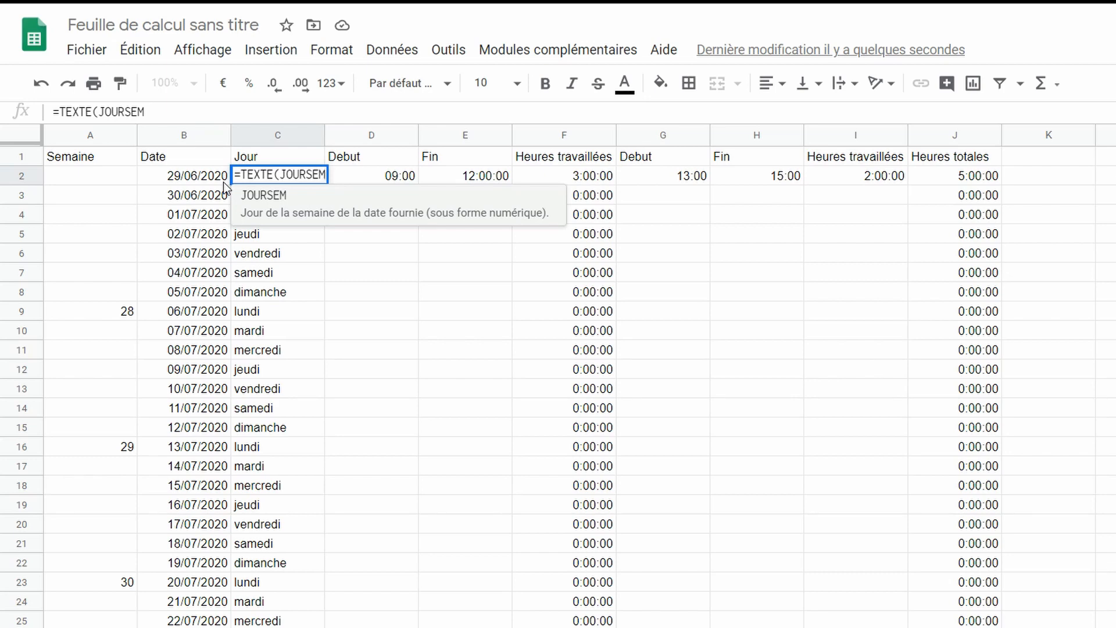
text(()
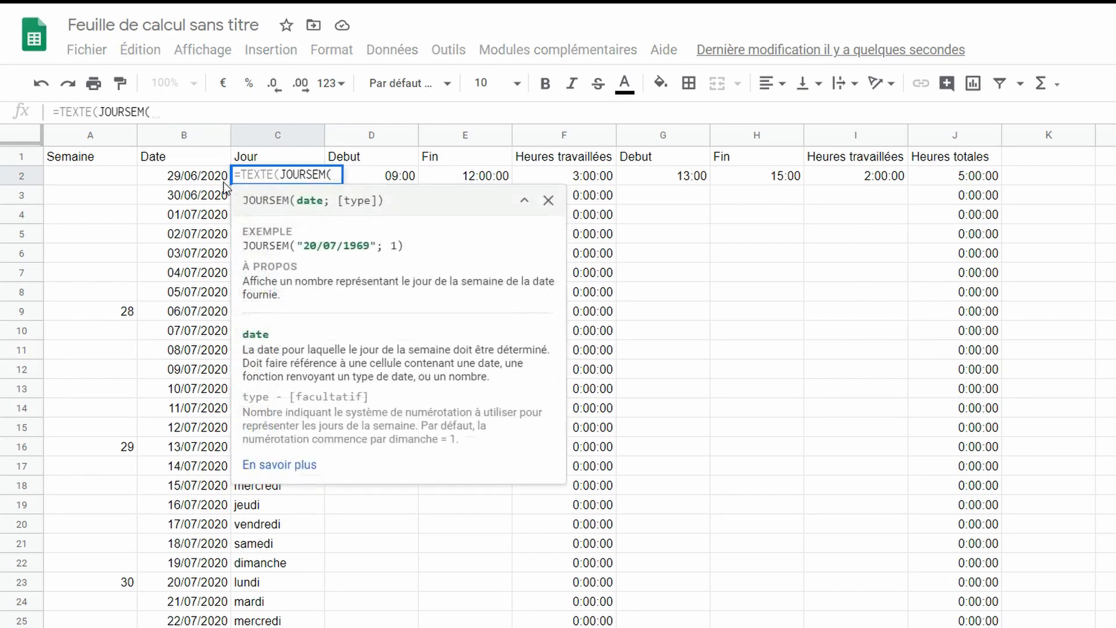
text(B2)
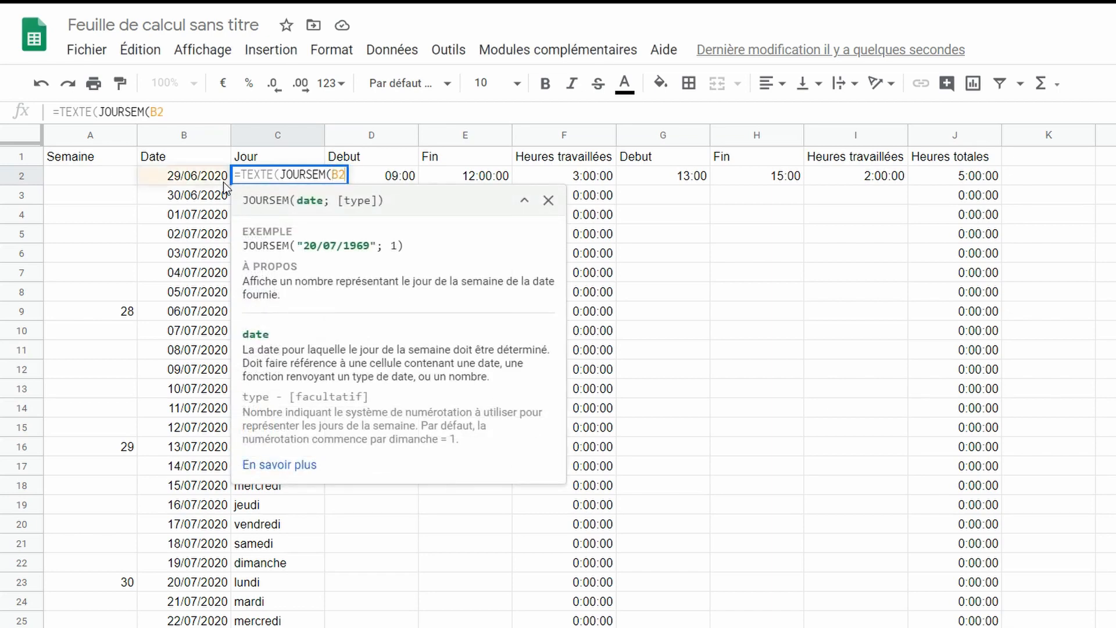
text(;1)
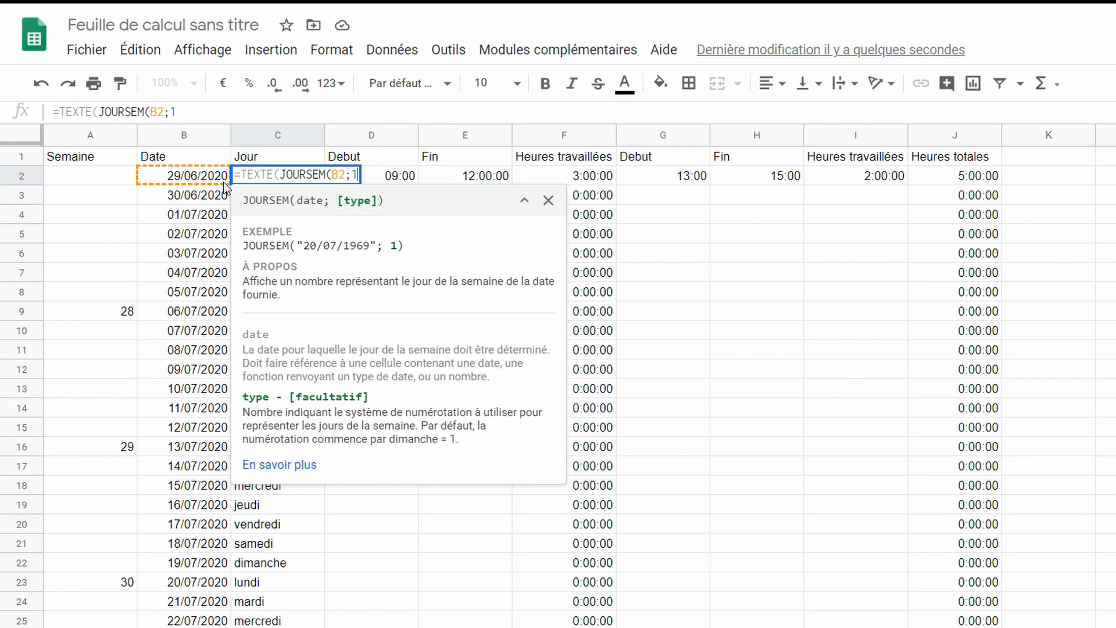
Step: Complete the C2 formula with the format "dddd" and fill it down the Jour column
text();")
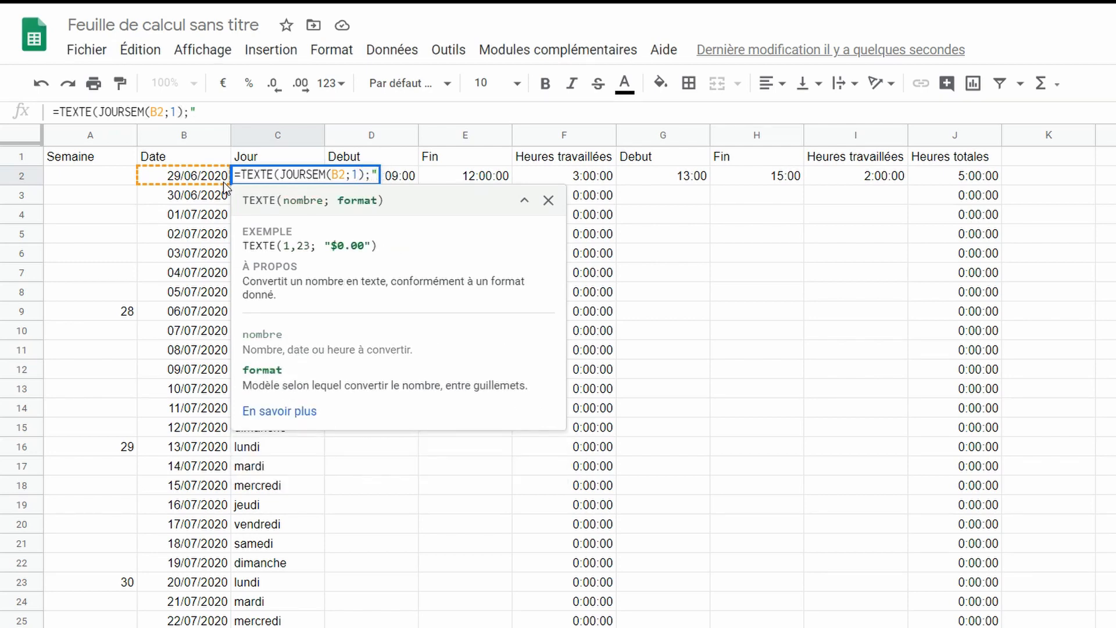
text(dddd)
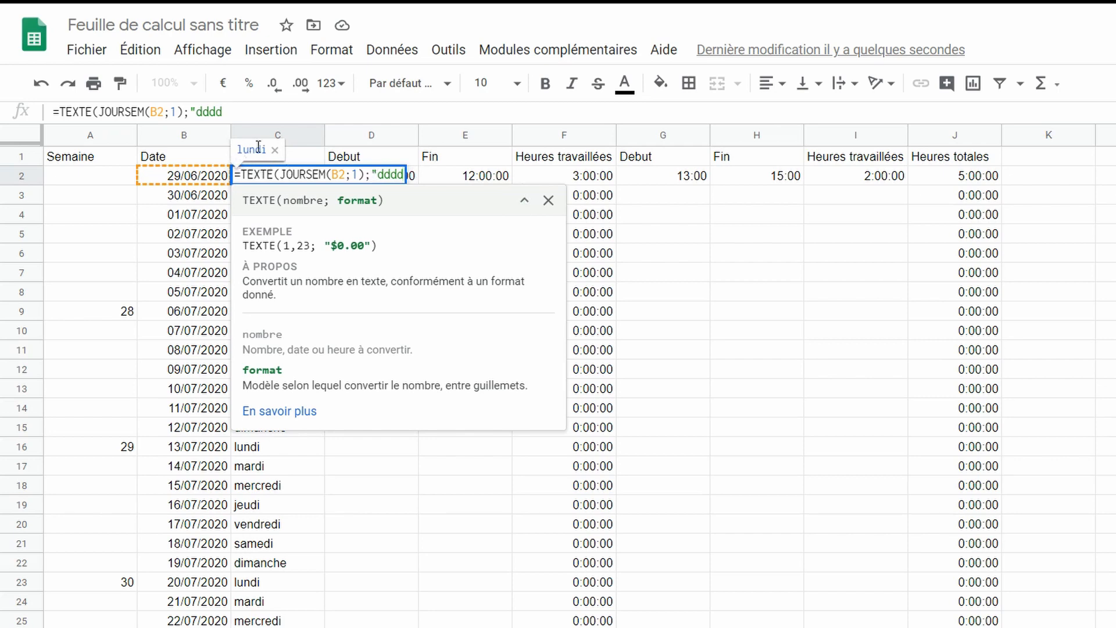
key(BackSpace)
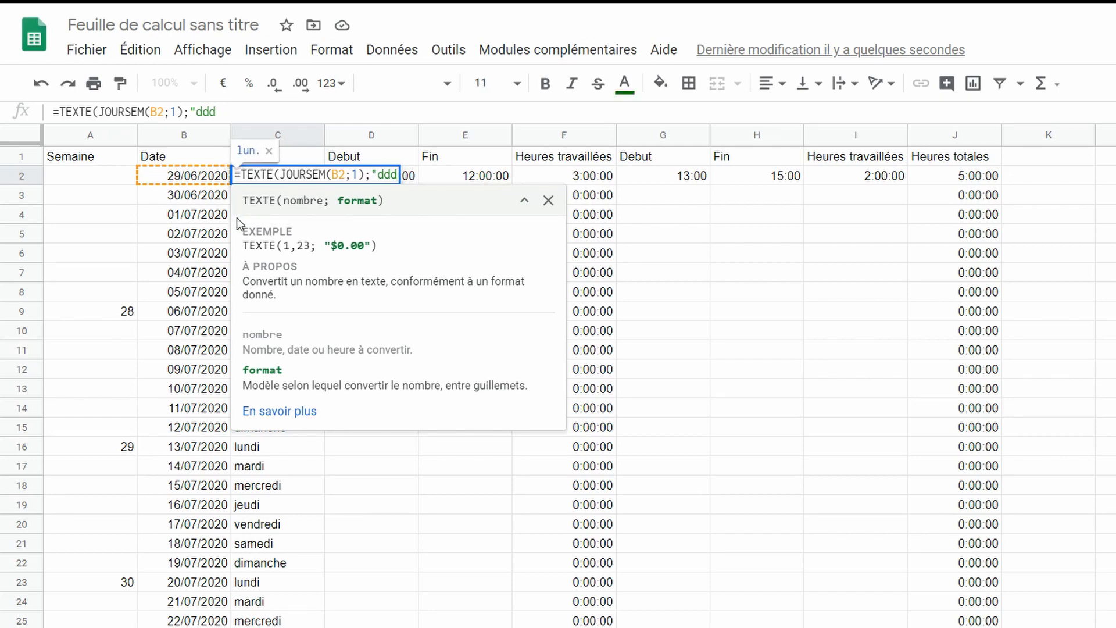
text(d)
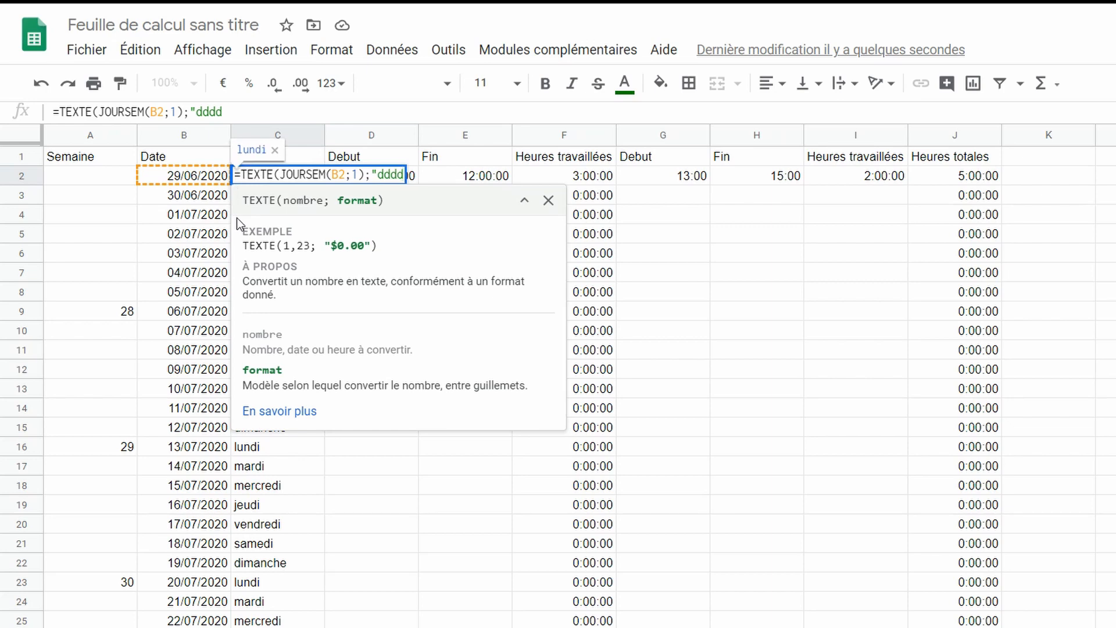
text("))
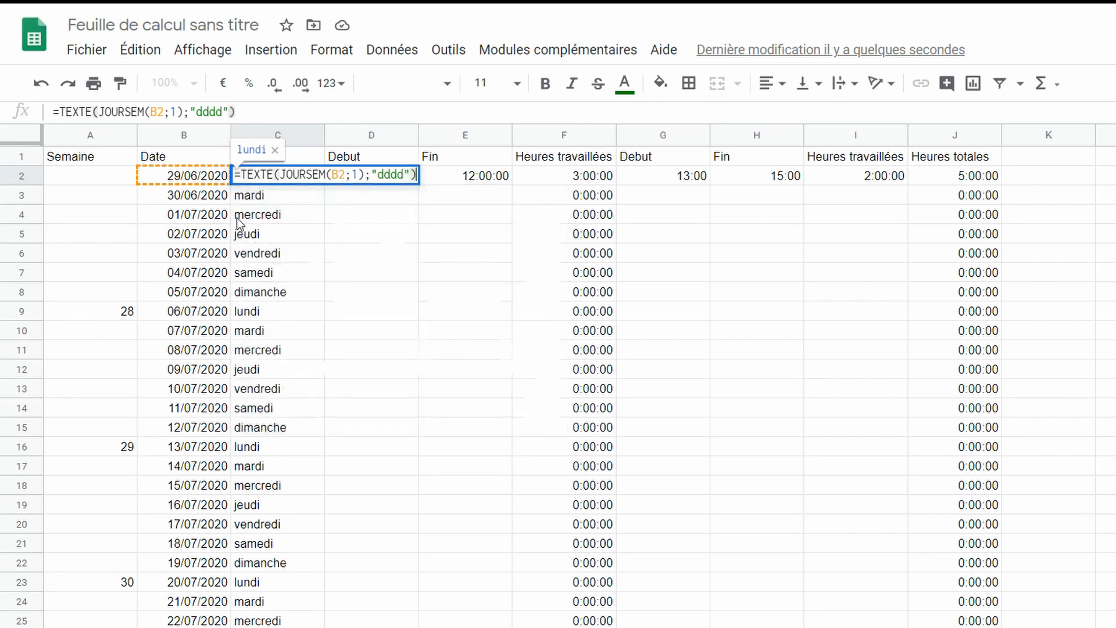
key(Return)
click(316, 184)
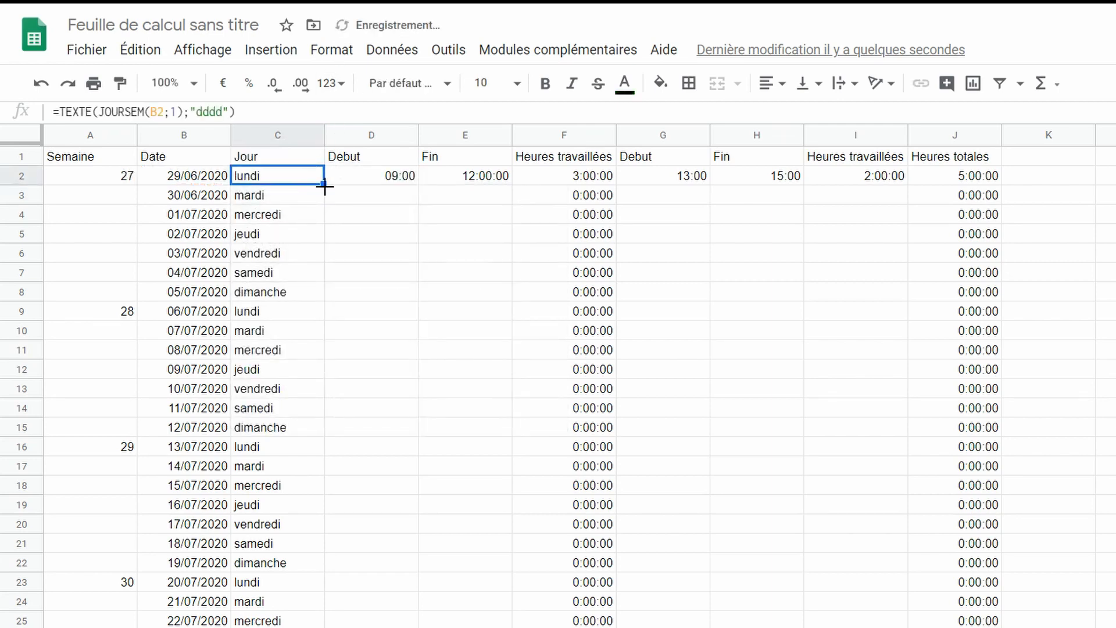
drag(323, 184, 323, 624)
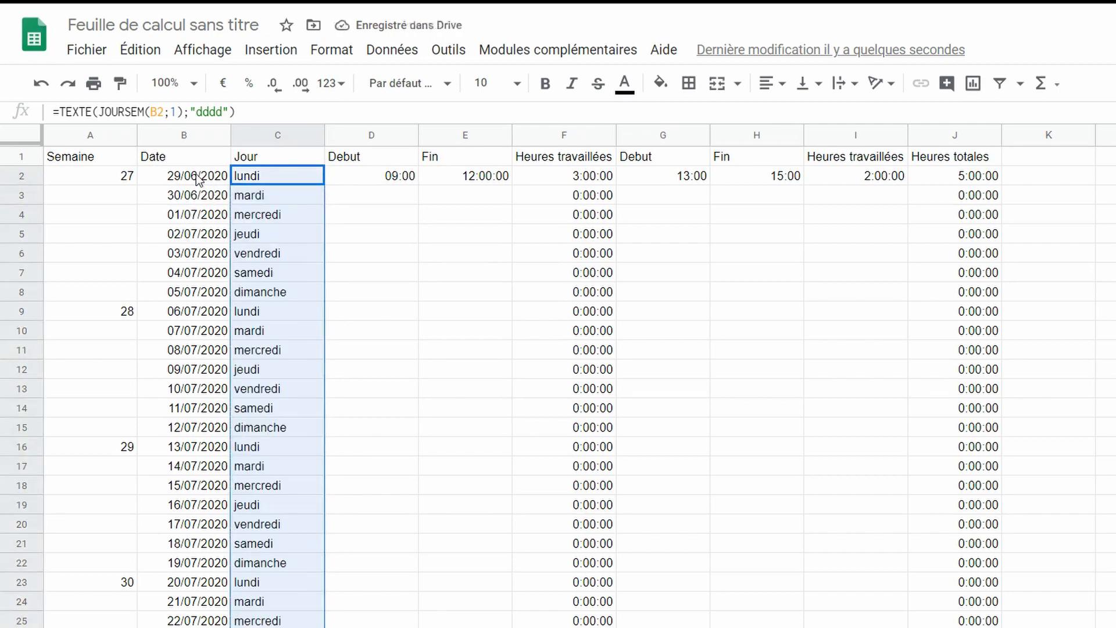
Step: Replace the date in B3 with the formula =B2+1 and fill it down the Date column
click(198, 178)
click(163, 198)
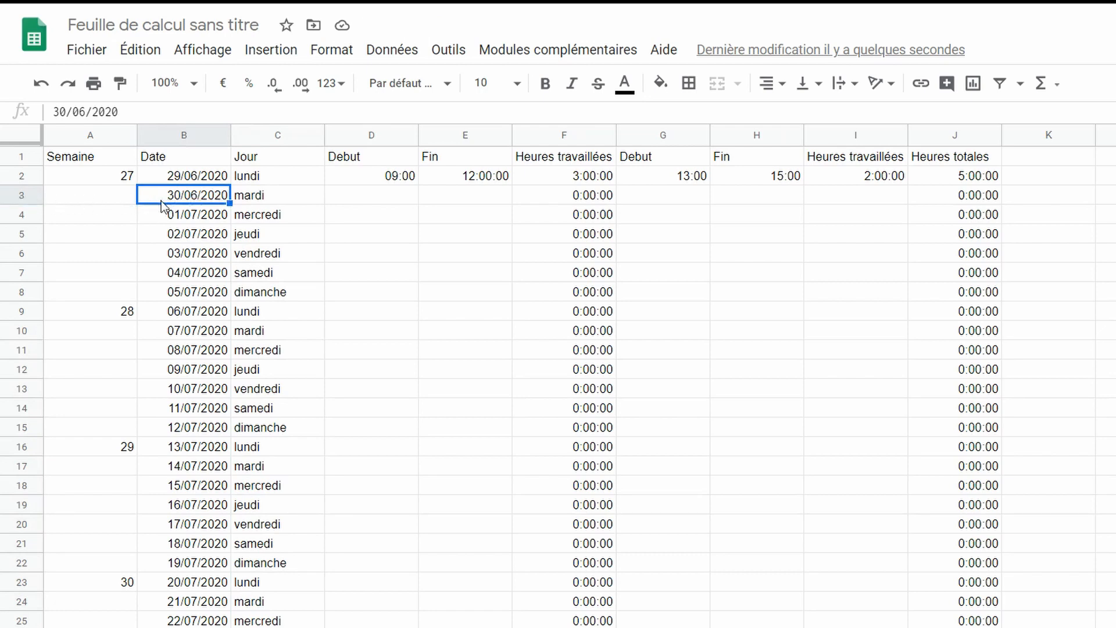
double_click(173, 201)
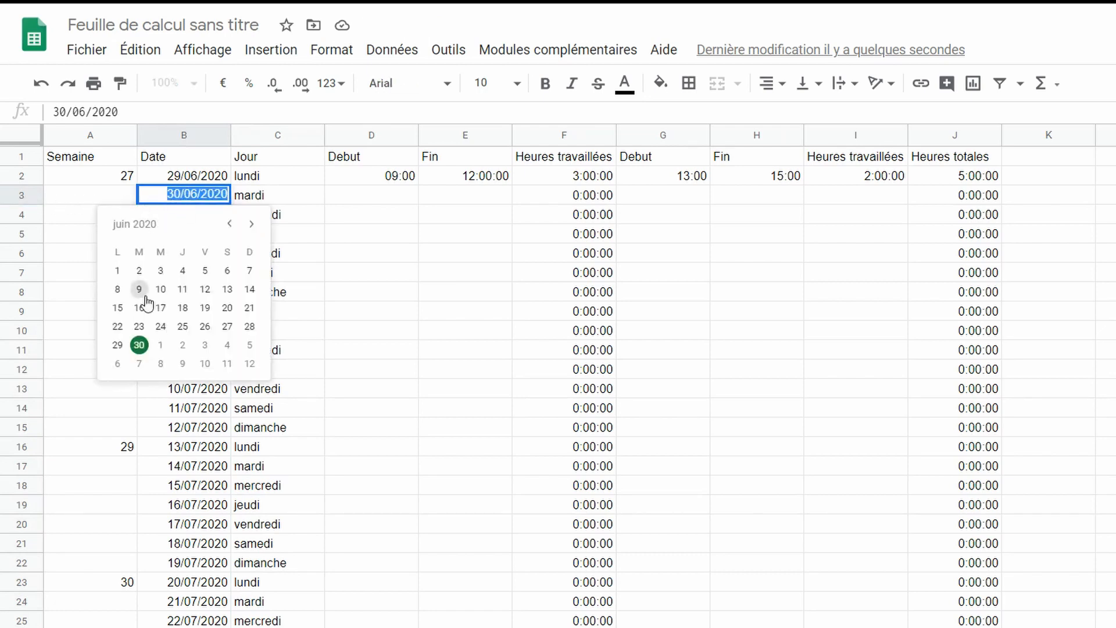
text(=)
click(192, 179)
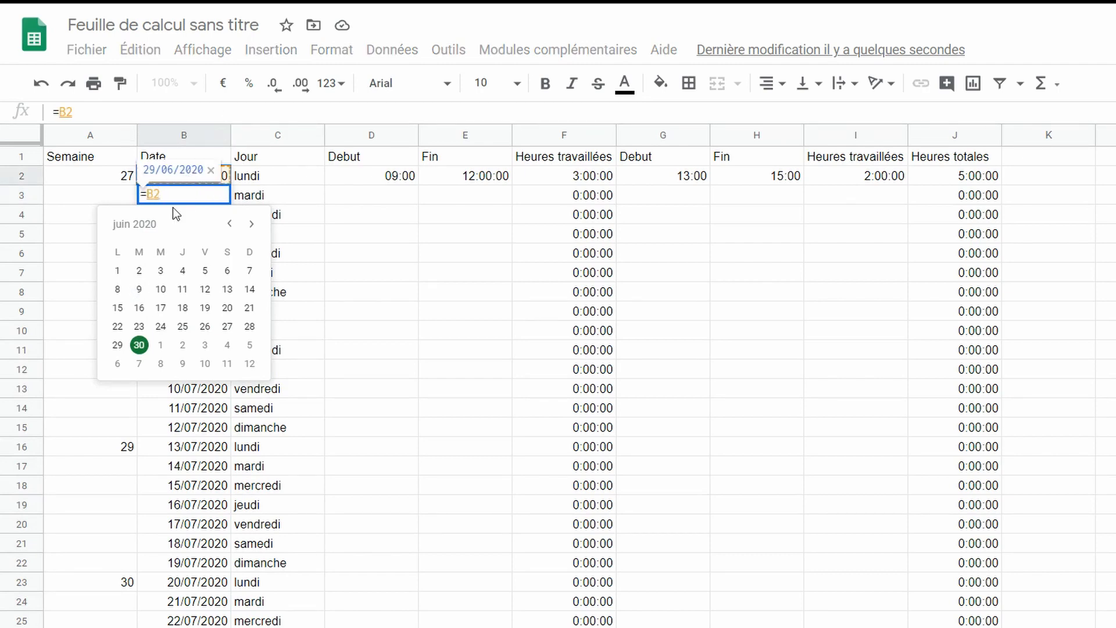
text(+)
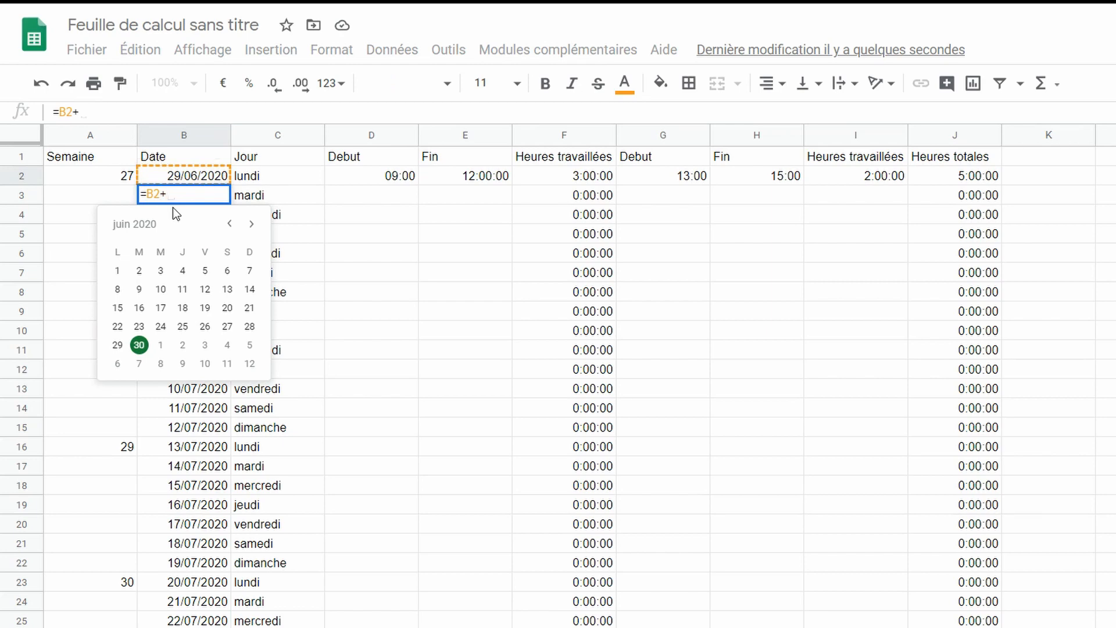
text(1)
key(Return)
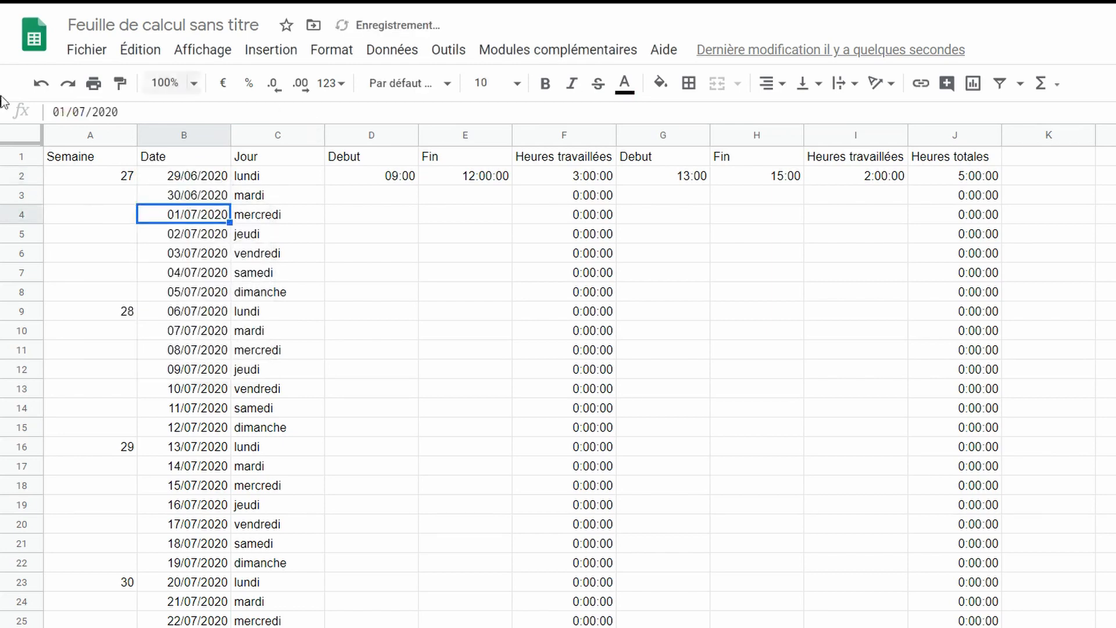
click(192, 201)
drag(230, 203, 238, 607)
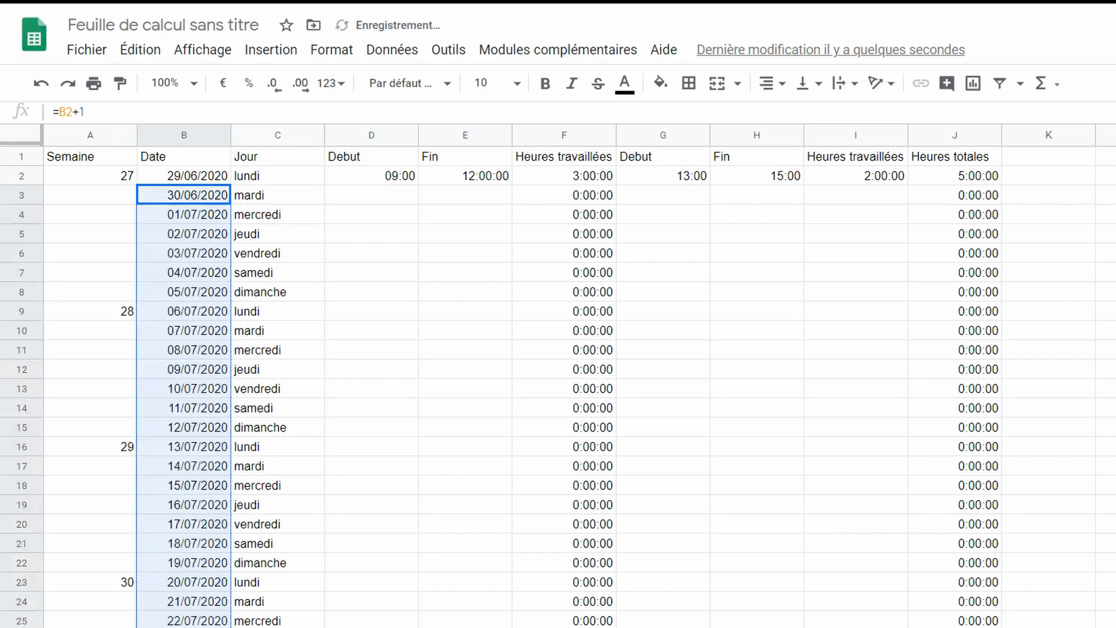
Step: Try 06/07/2020 and 10/07/2020 as the start date in B2
click(185, 178)
double_click(185, 178)
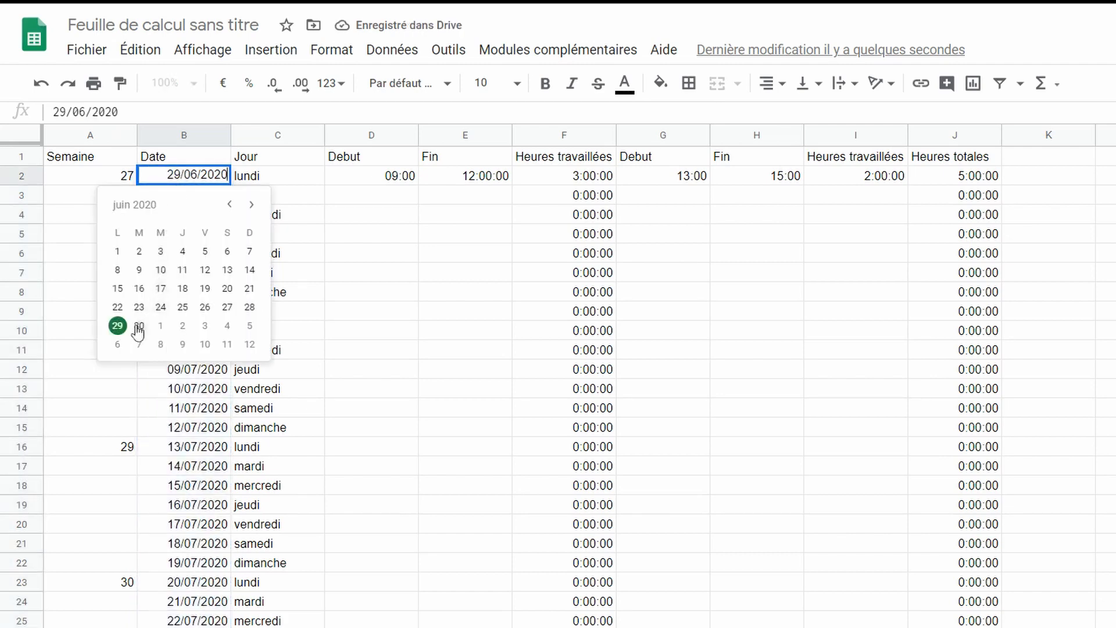
click(119, 345)
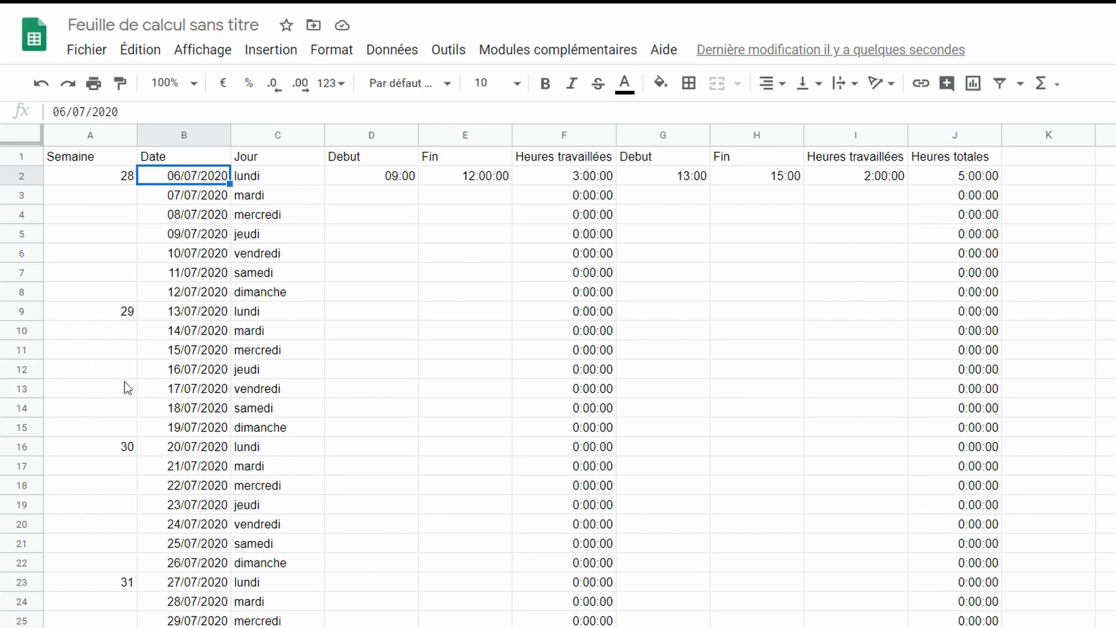
double_click(184, 182)
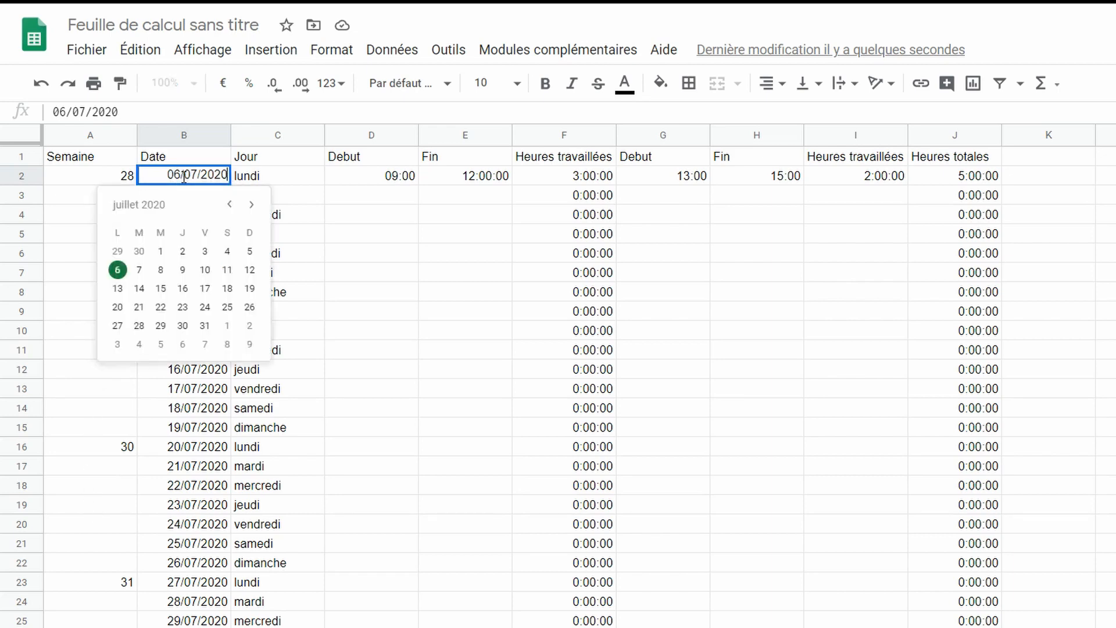
click(203, 270)
click(252, 176)
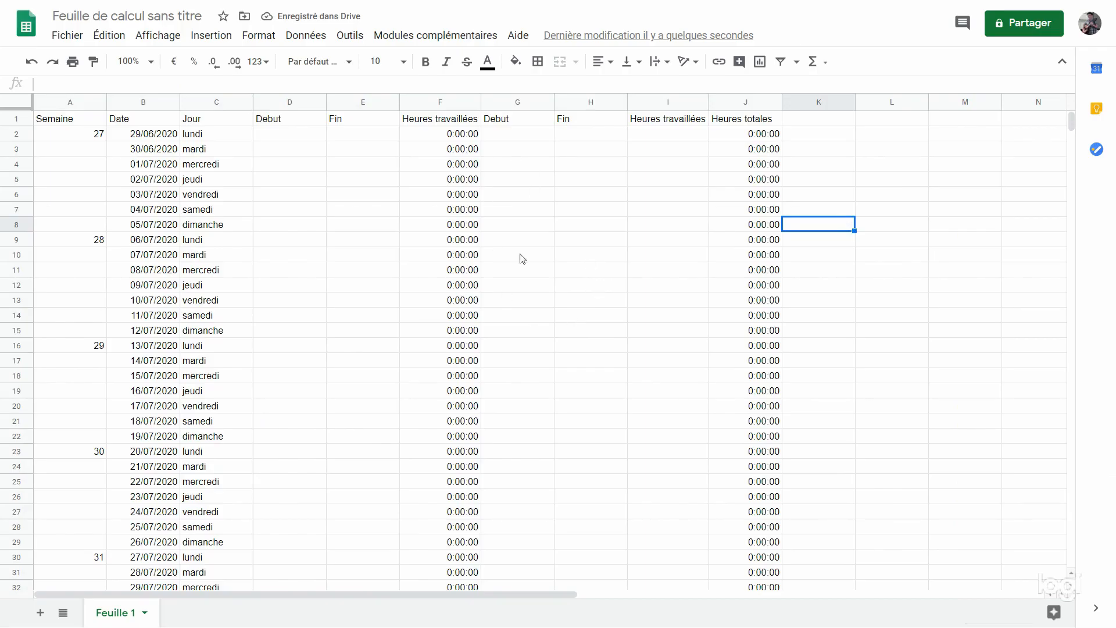
Step: Look through the timesheet down to its last filled row, row 64, and return to the first row
scroll(512, 244, down, 1)
scroll(262, 372, up, 1)
scroll(281, 408, down, 1)
scroll(301, 216, down, 8)
drag(139, 511, 775, 519)
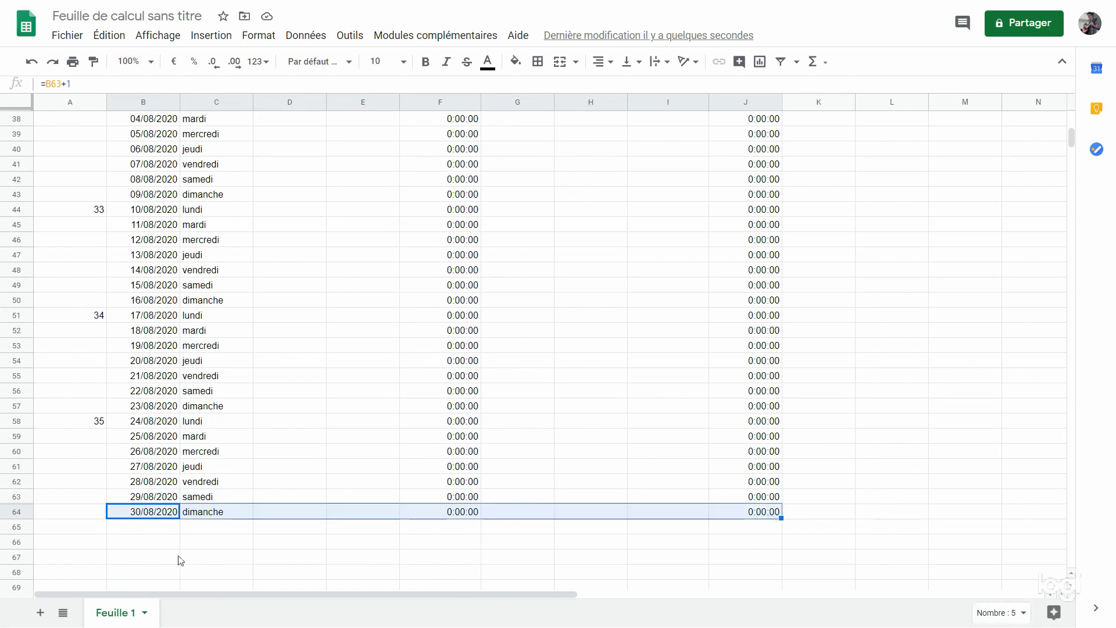
scroll(191, 494, up, 10)
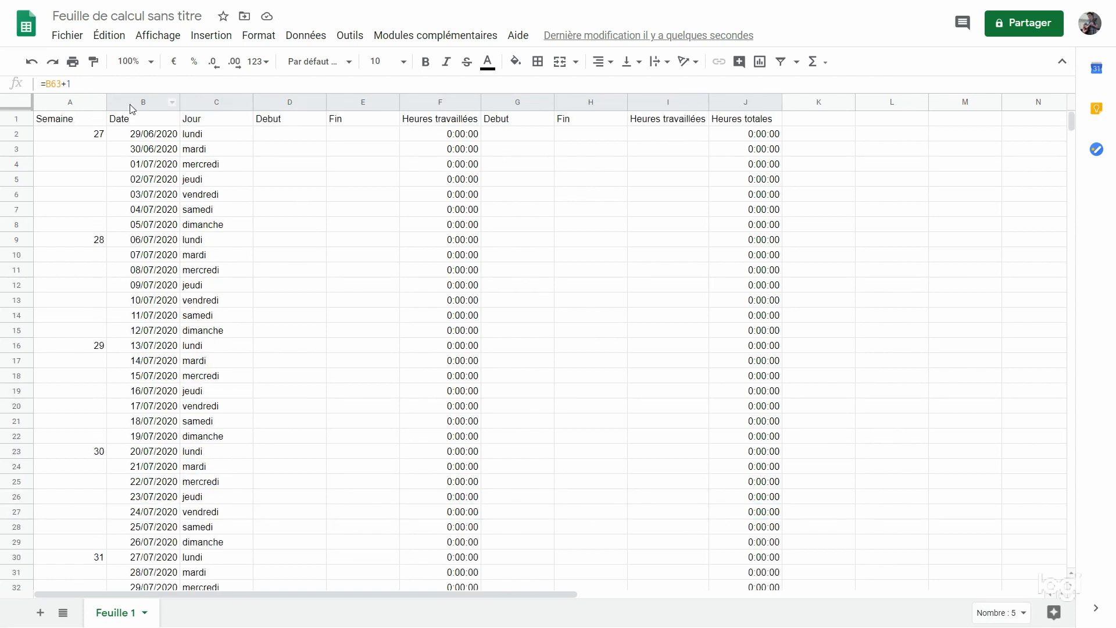
Step: Open a new conditional formatting rule for columns A to J
drag(70, 106, 750, 103)
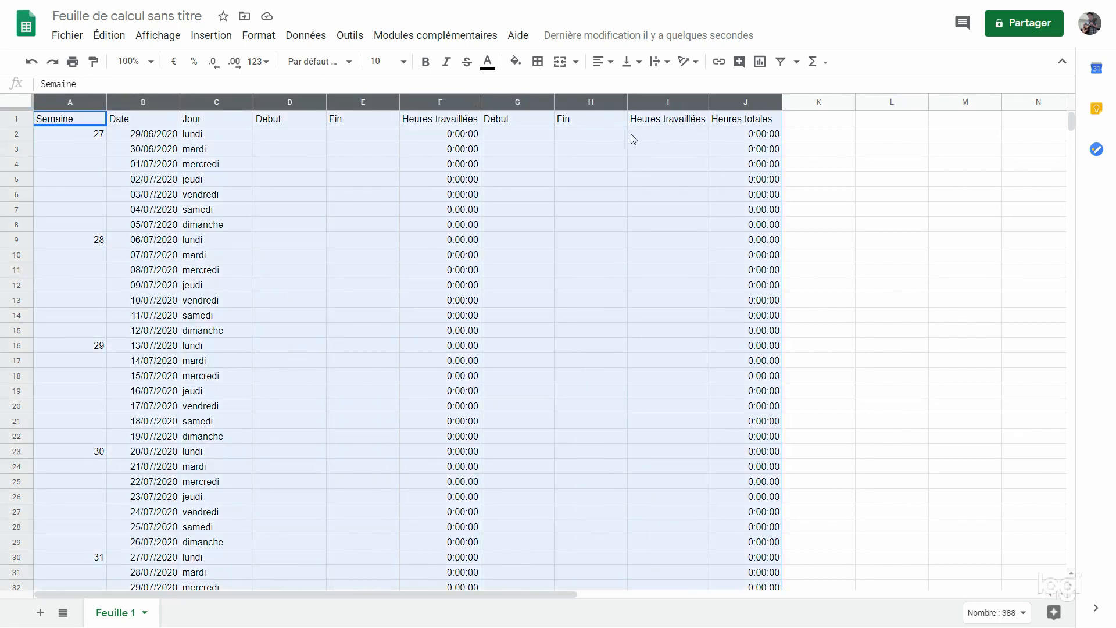
right_click(280, 157)
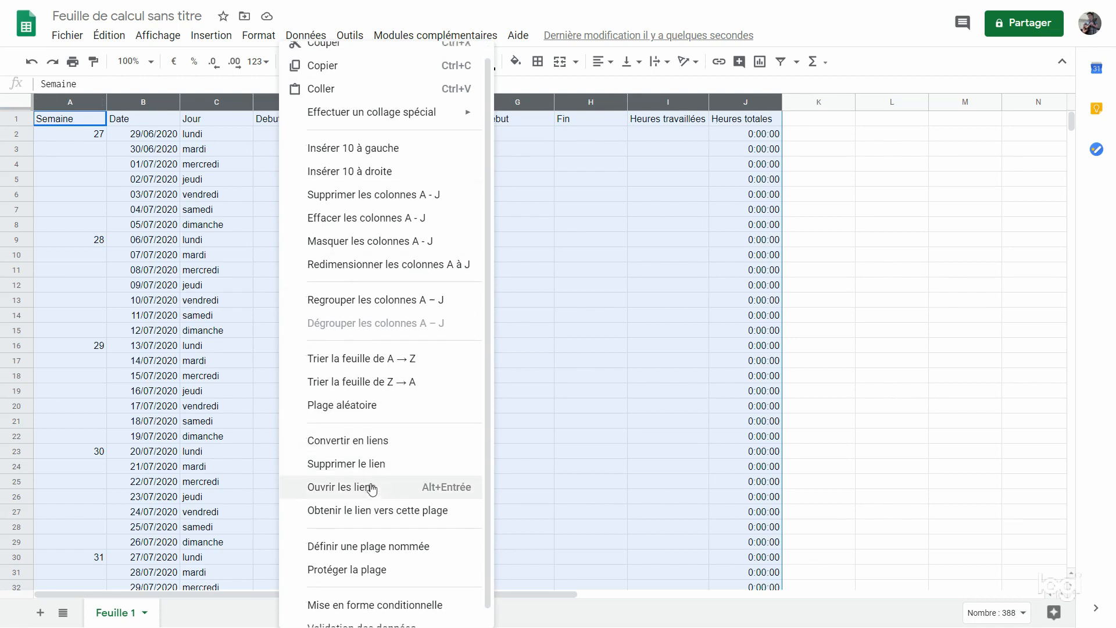
scroll(377, 552, down, 1)
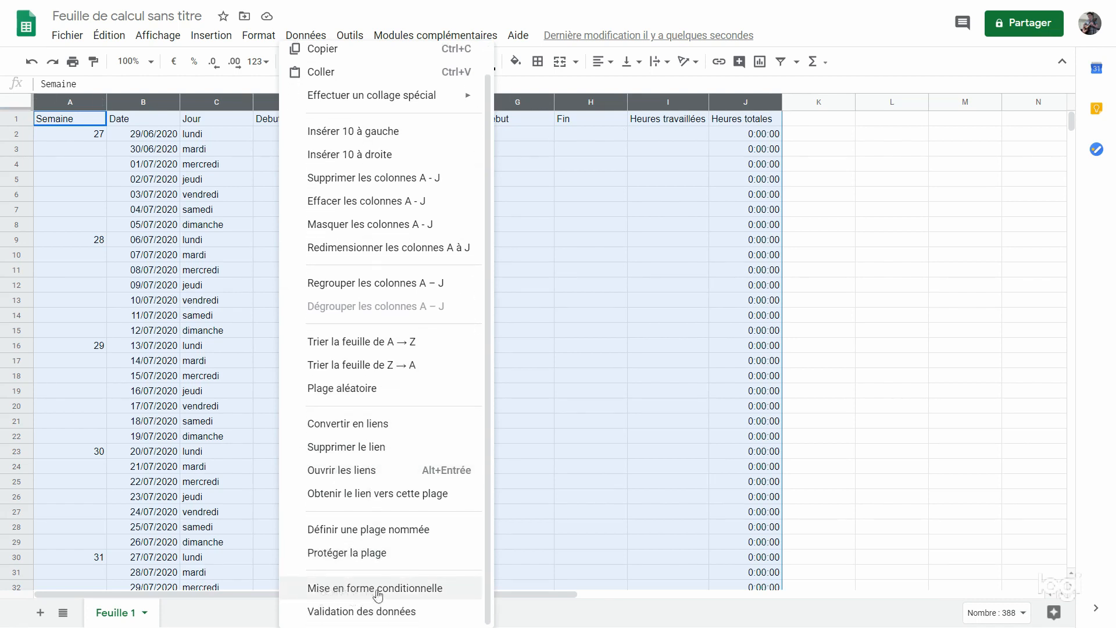
click(406, 589)
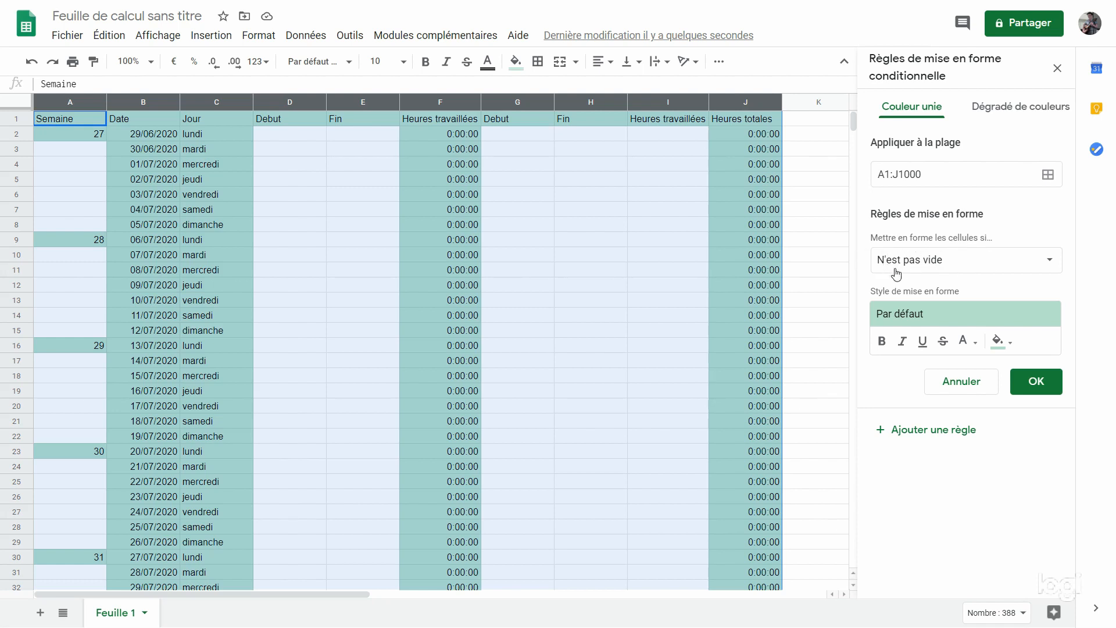
Step: Make the rule's condition the custom formula =ET($D2 = "Repos")
click(960, 263)
scroll(947, 398, down, 3)
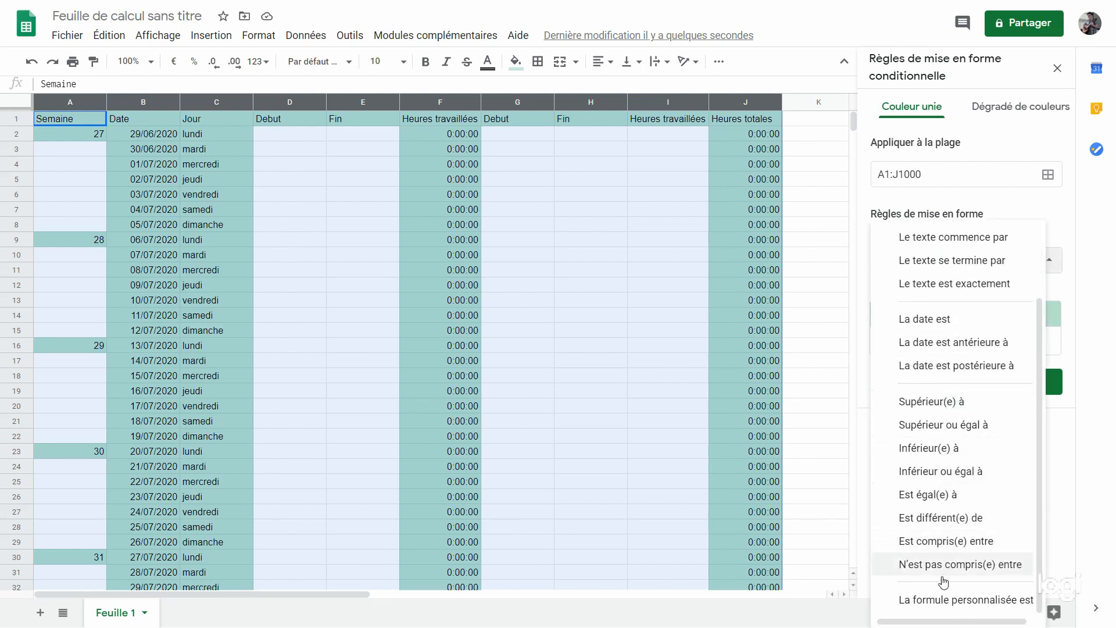
click(965, 603)
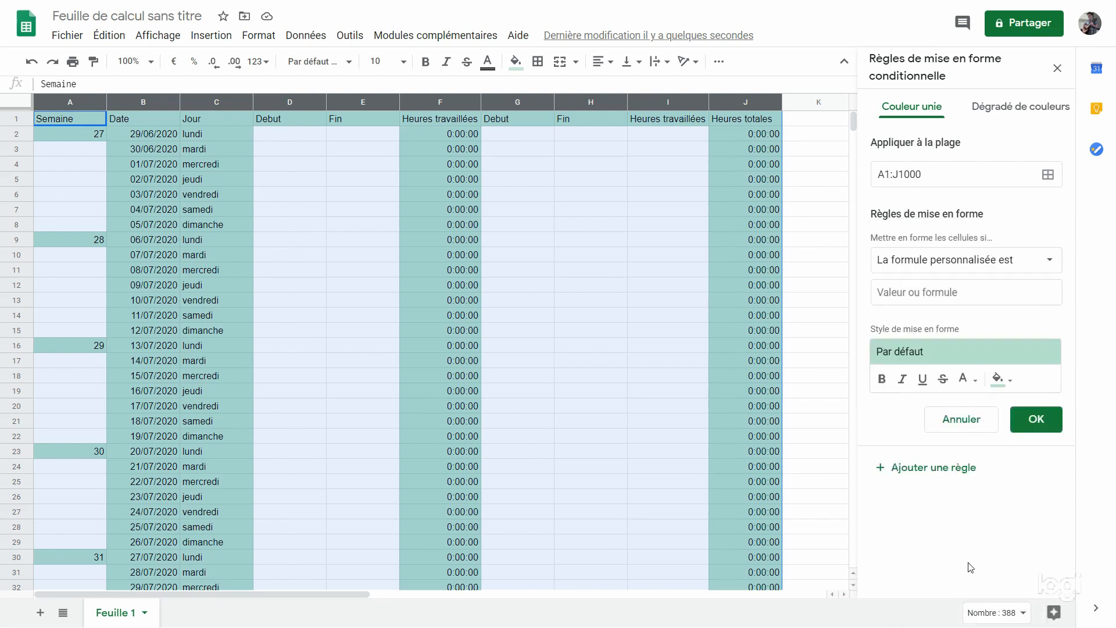
click(924, 294)
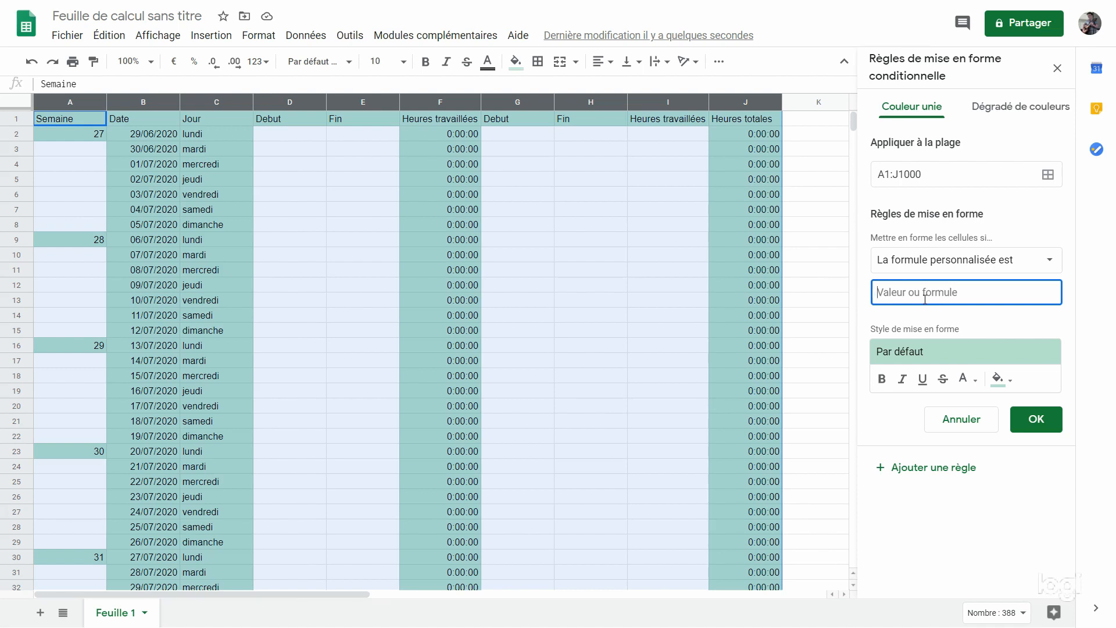
text(=ET()
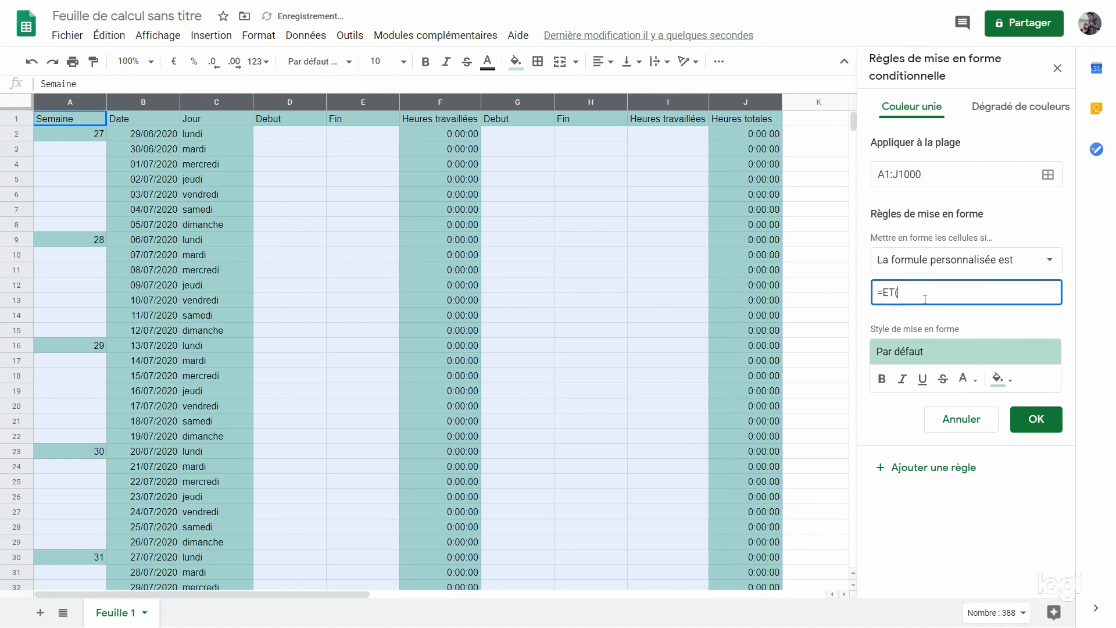
text($D2 = "Repos)
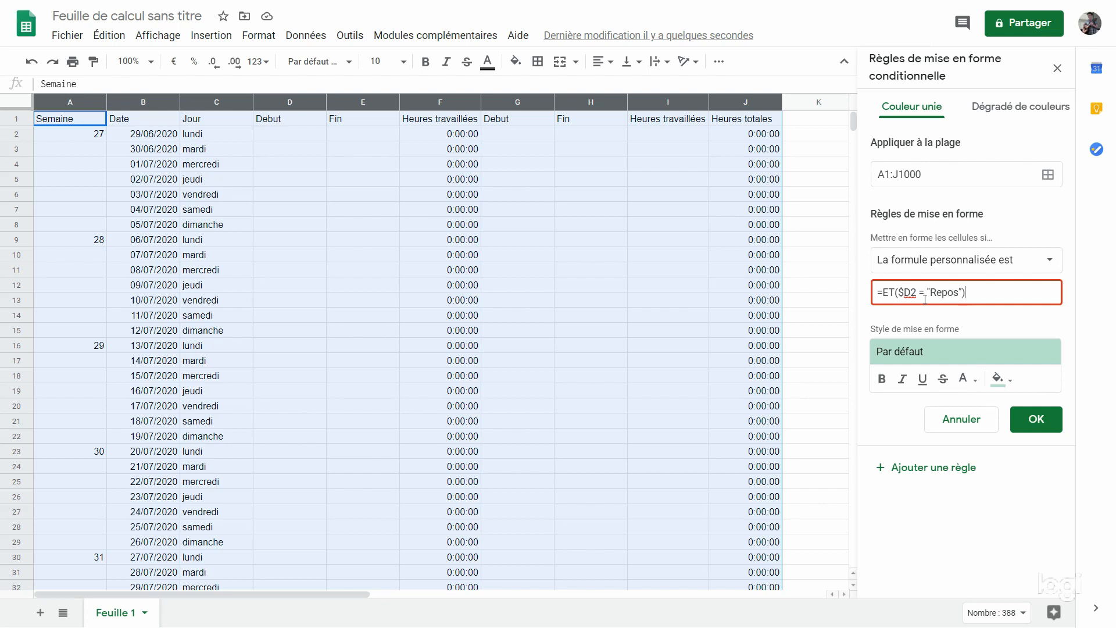
Step: Give the Repos rule an orange fill with bold text and save it
click(999, 379)
click(886, 178)
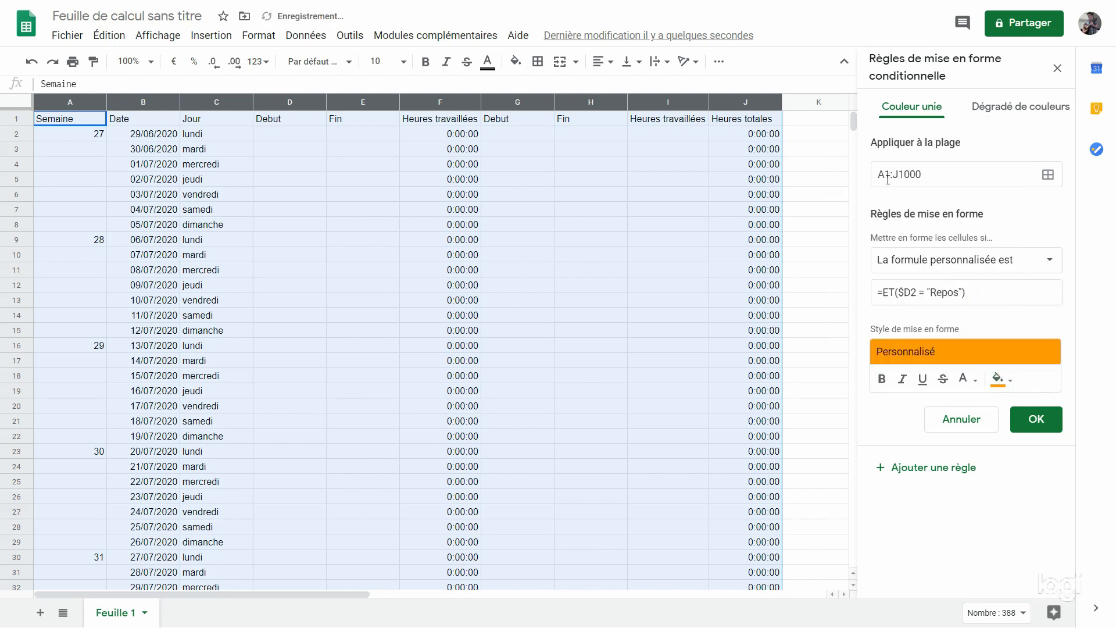
click(886, 385)
click(1049, 419)
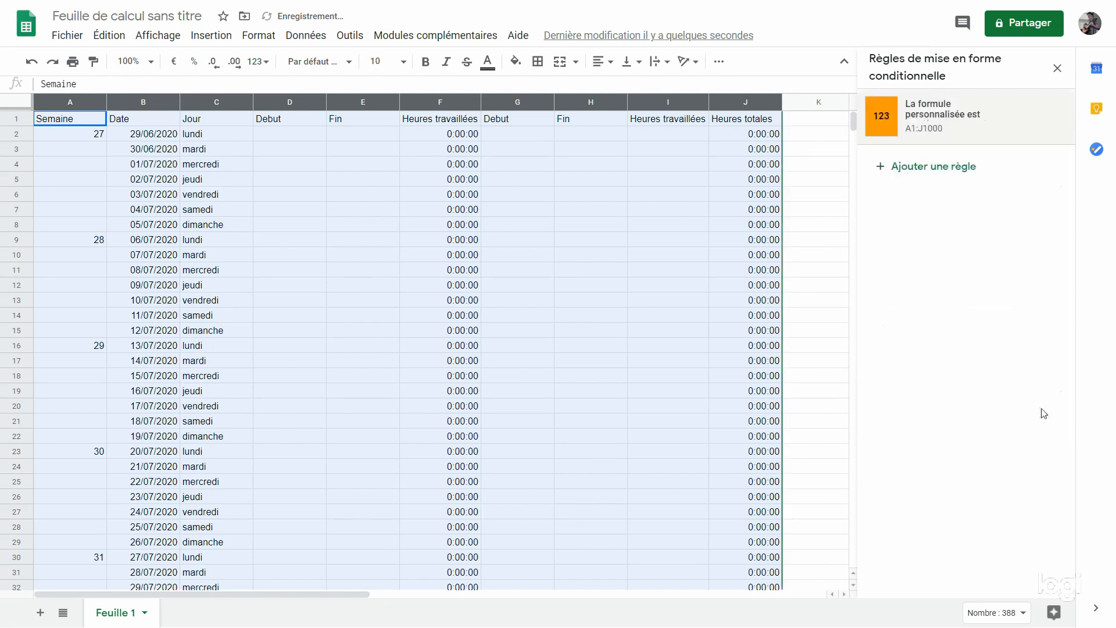
Step: Test the Repos rule by entering Repos in the first Debut column
click(277, 136)
click(289, 152)
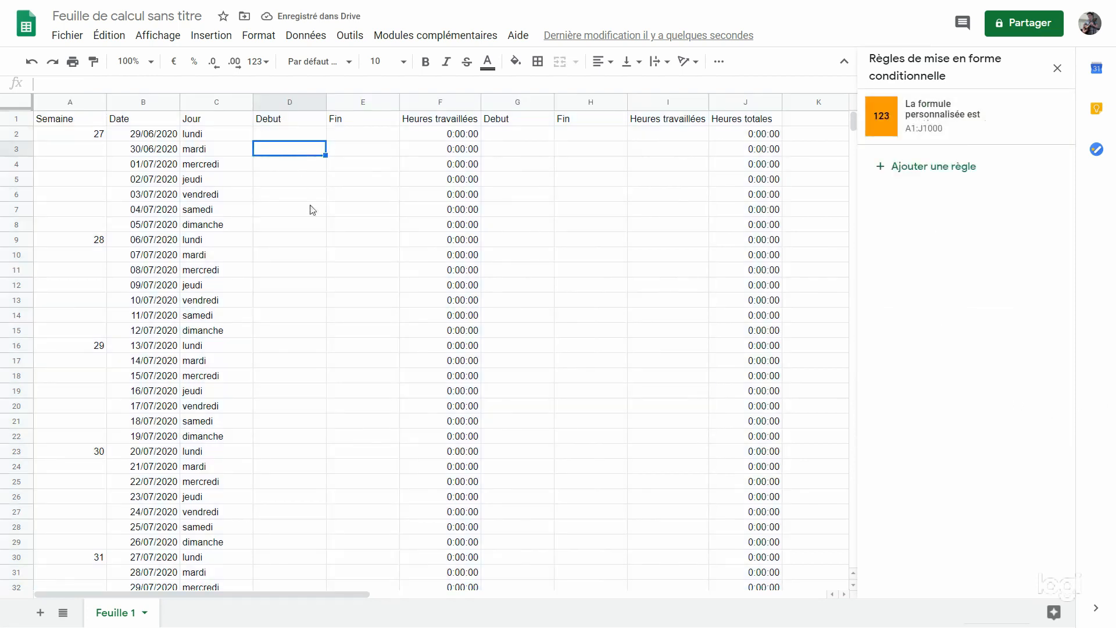
text(Repos)
key(Return)
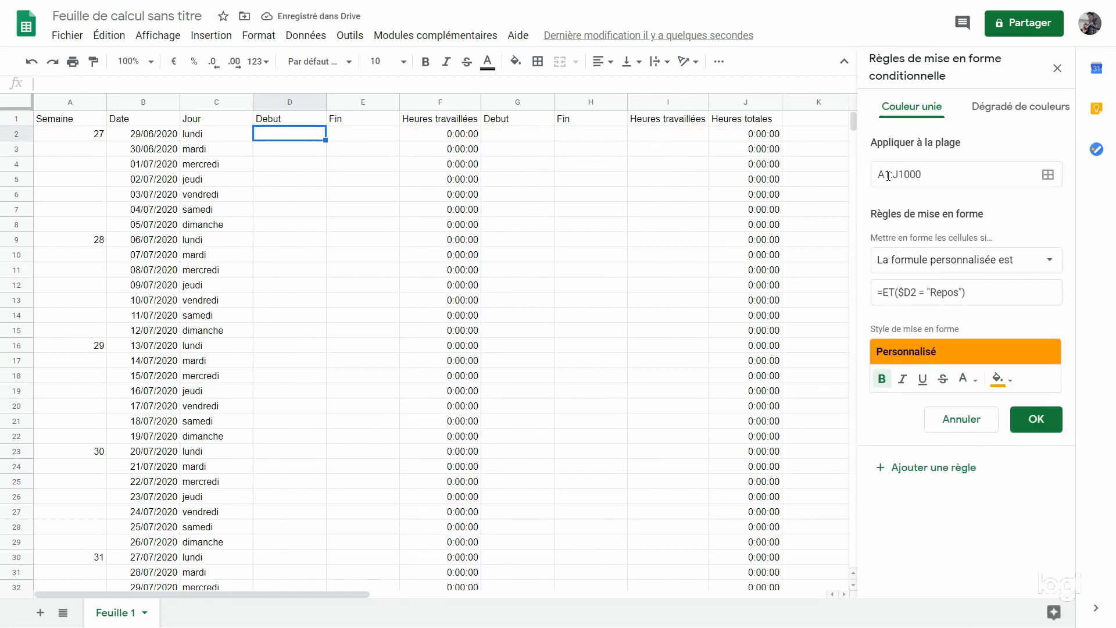
Step: Change the Repos rule's range to A2:J1000 and save it
drag(885, 175, 891, 176)
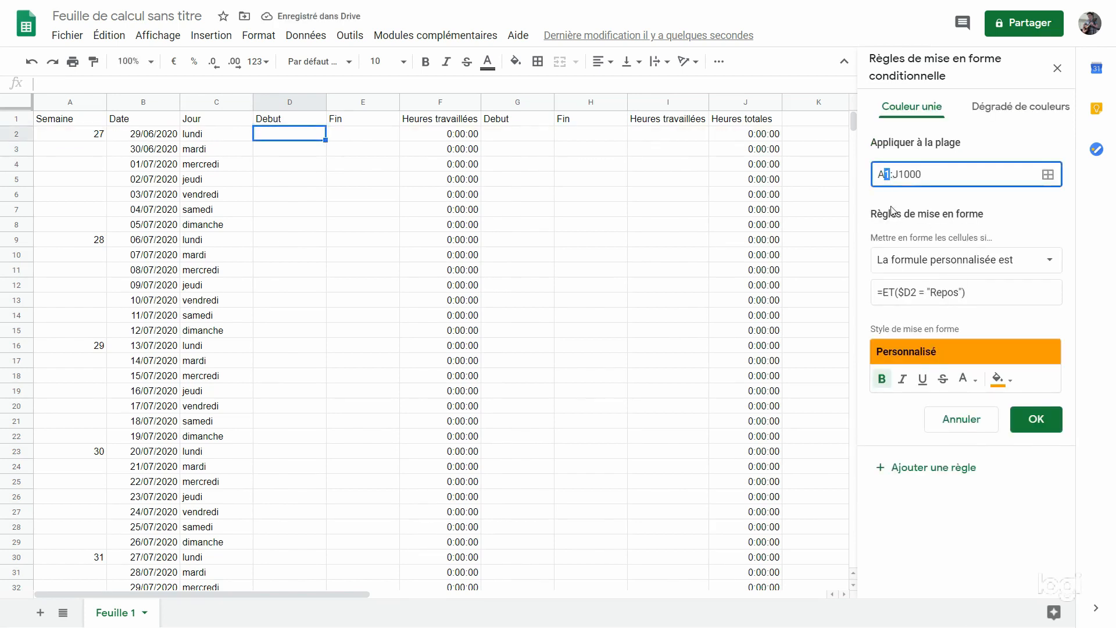
text(2)
click(1040, 429)
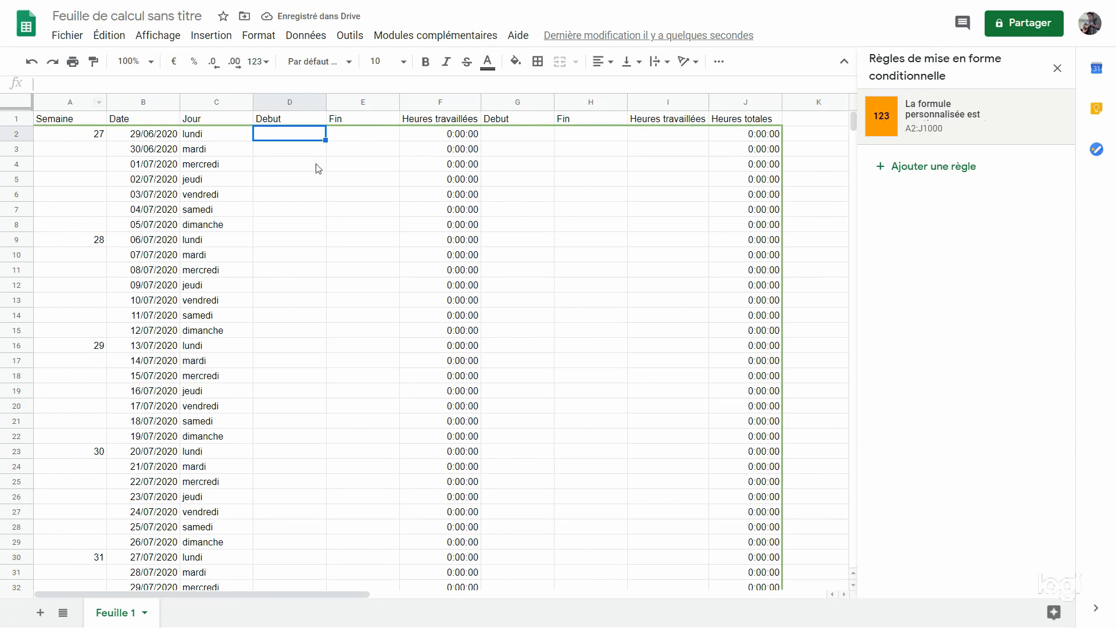
Step: Test the corrected rule by entering Repos in D2, and clear the cell again
click(285, 139)
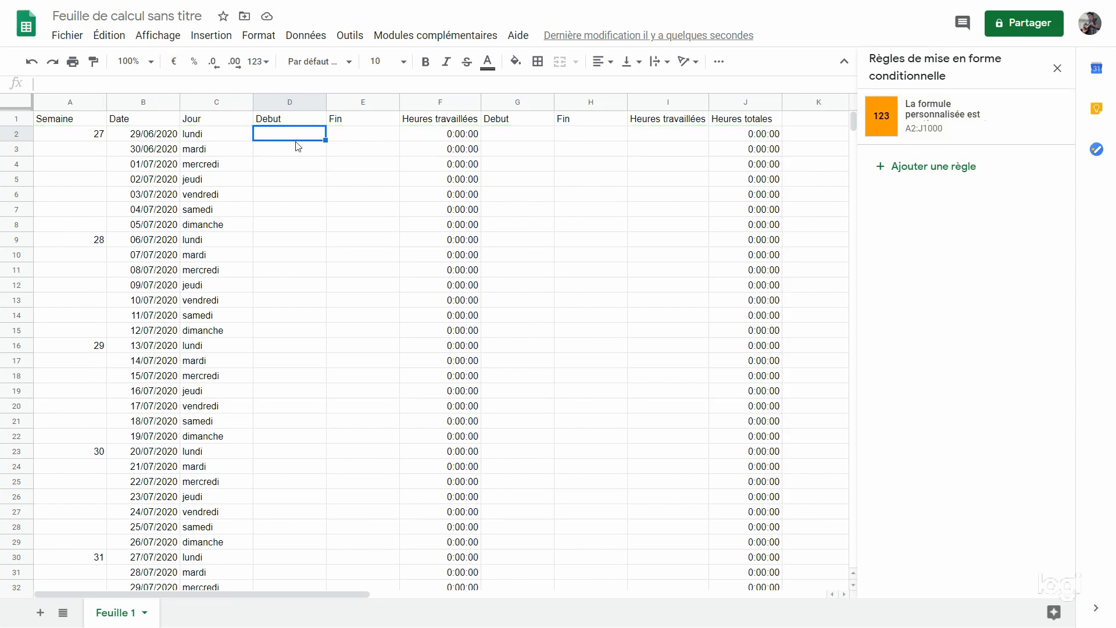
text(Repos)
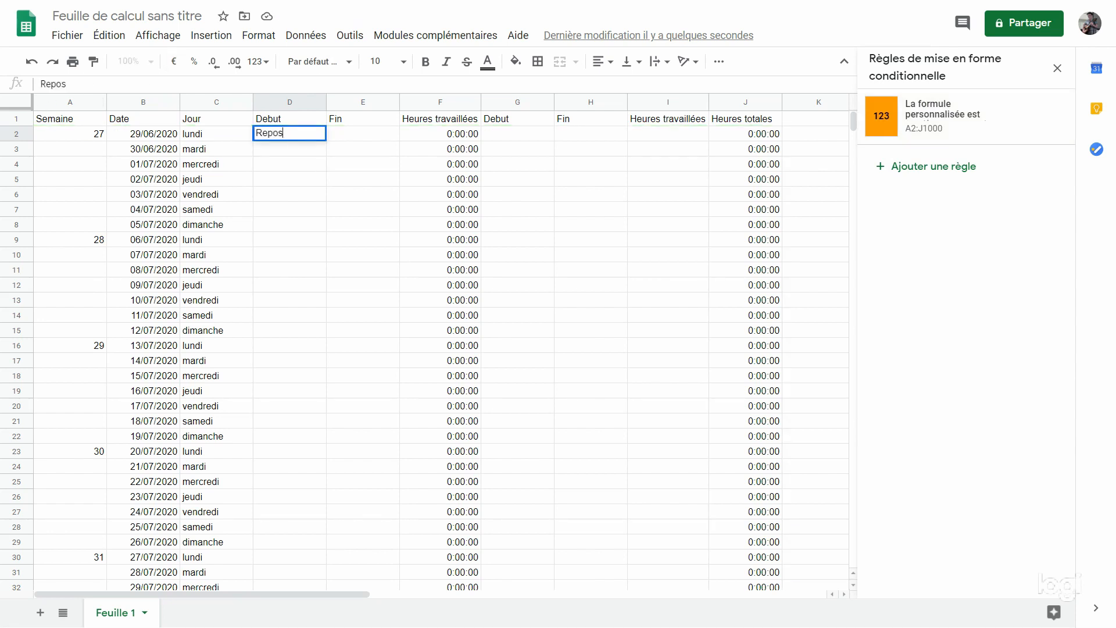
key(Return)
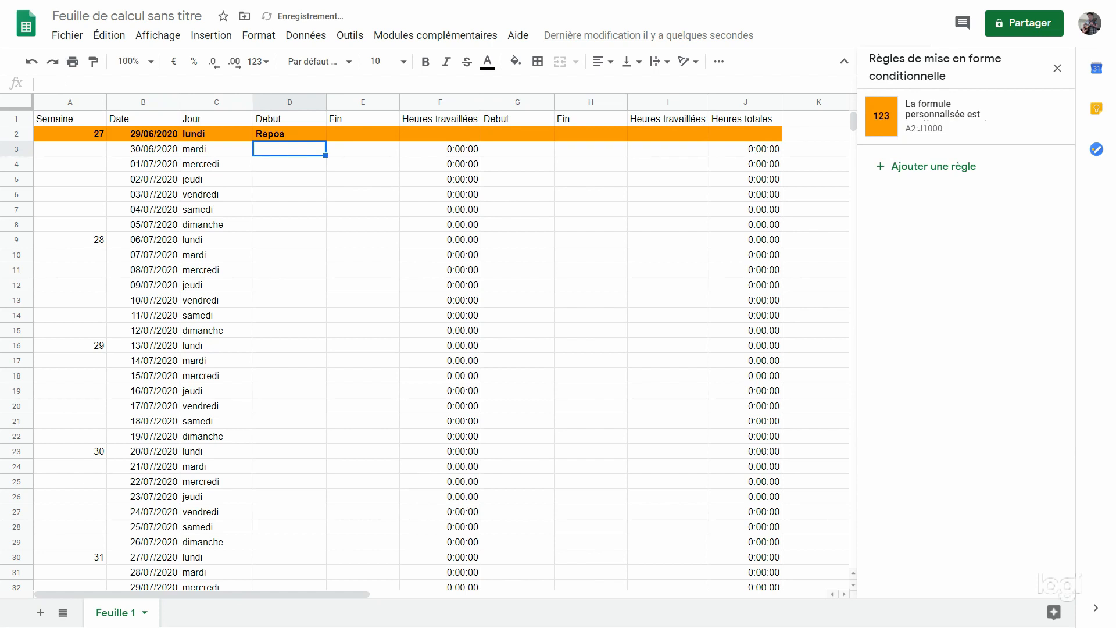
click(294, 134)
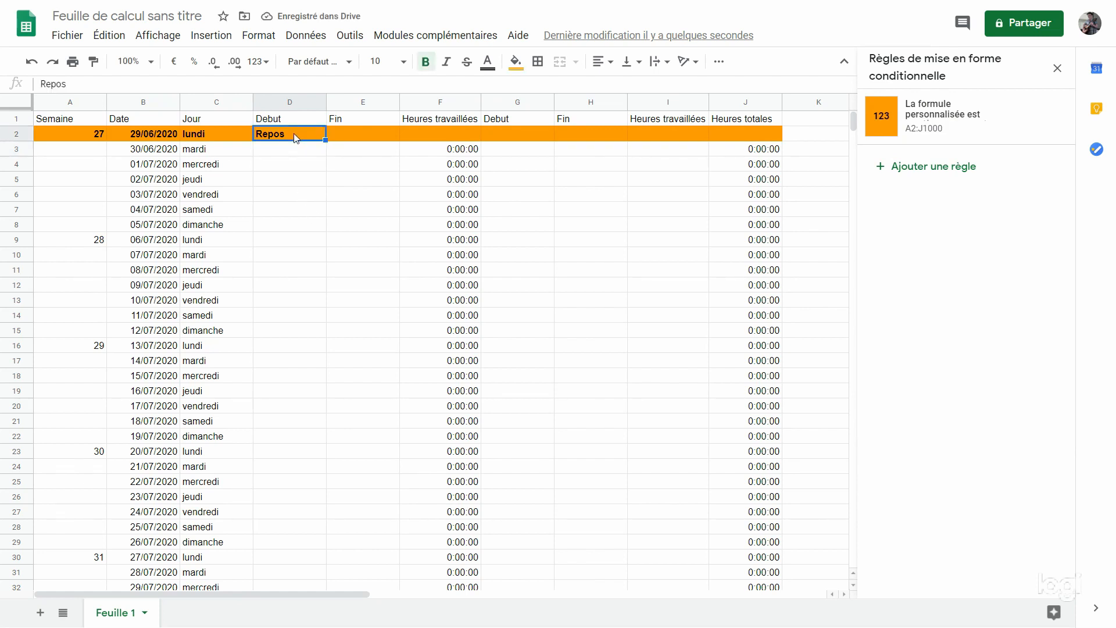
key(Delete)
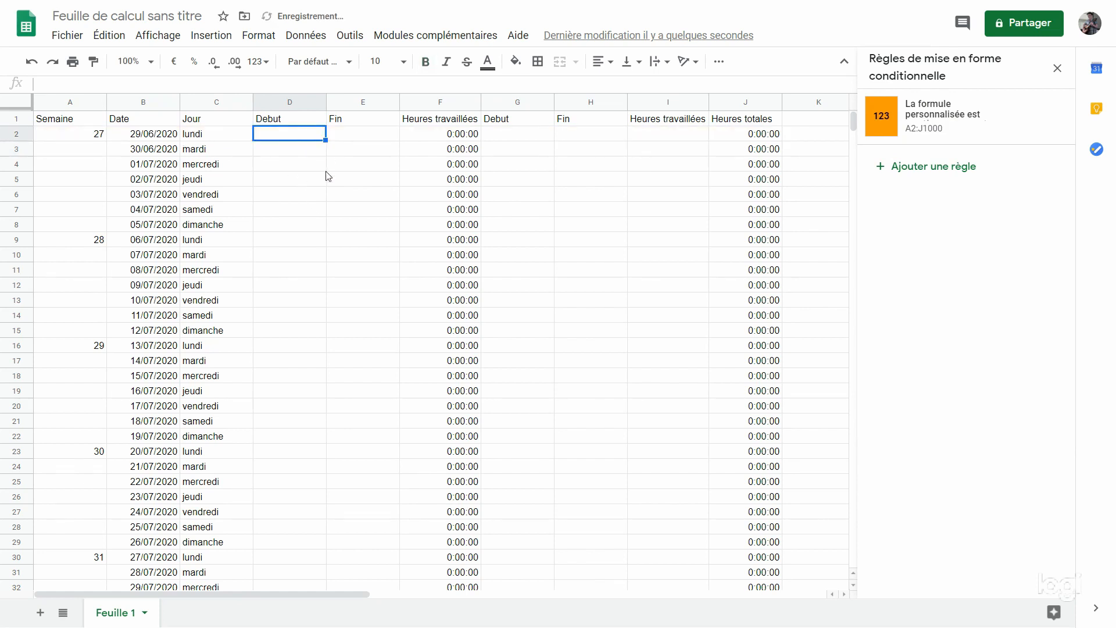
Step: Start a second conditional formatting rule applied to the range D2:J1000
click(942, 168)
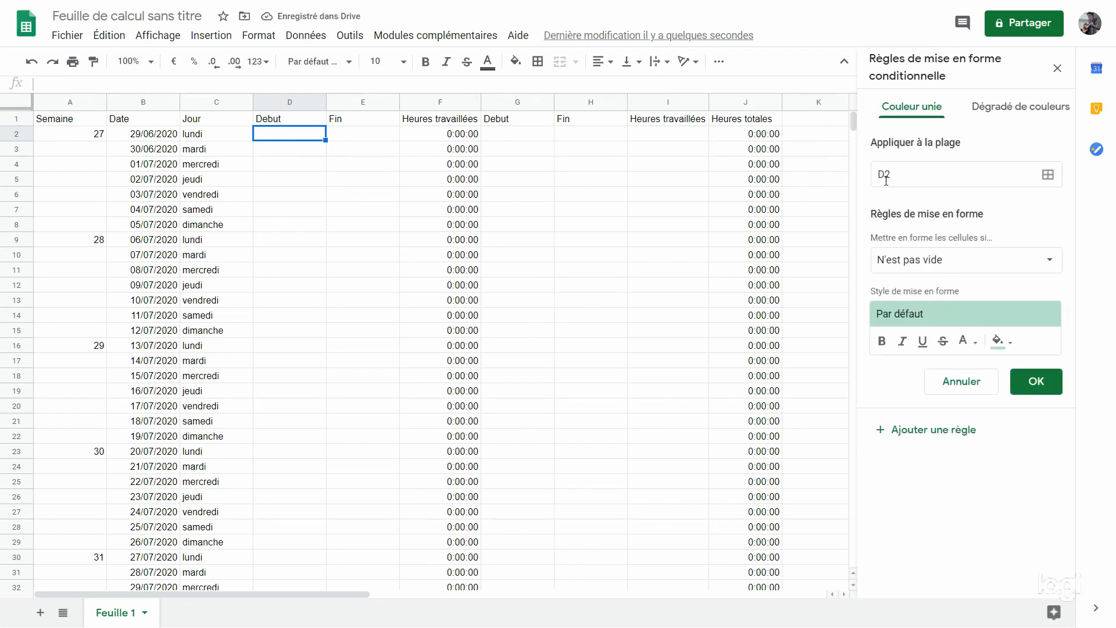
click(924, 169)
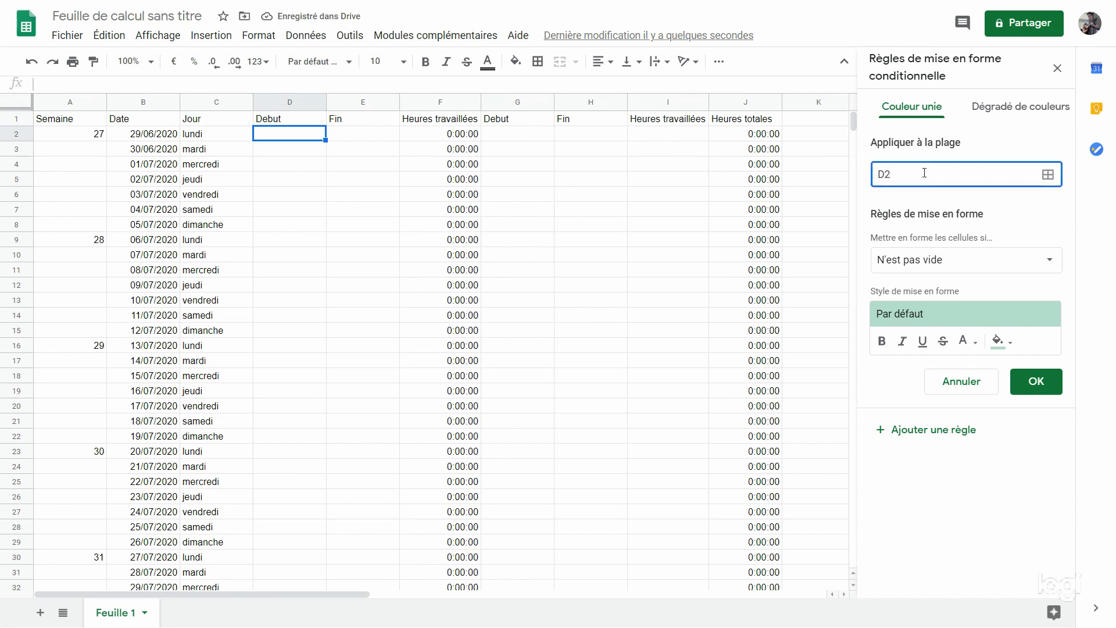
click(957, 386)
click(930, 175)
click(926, 184)
text(:J1000)
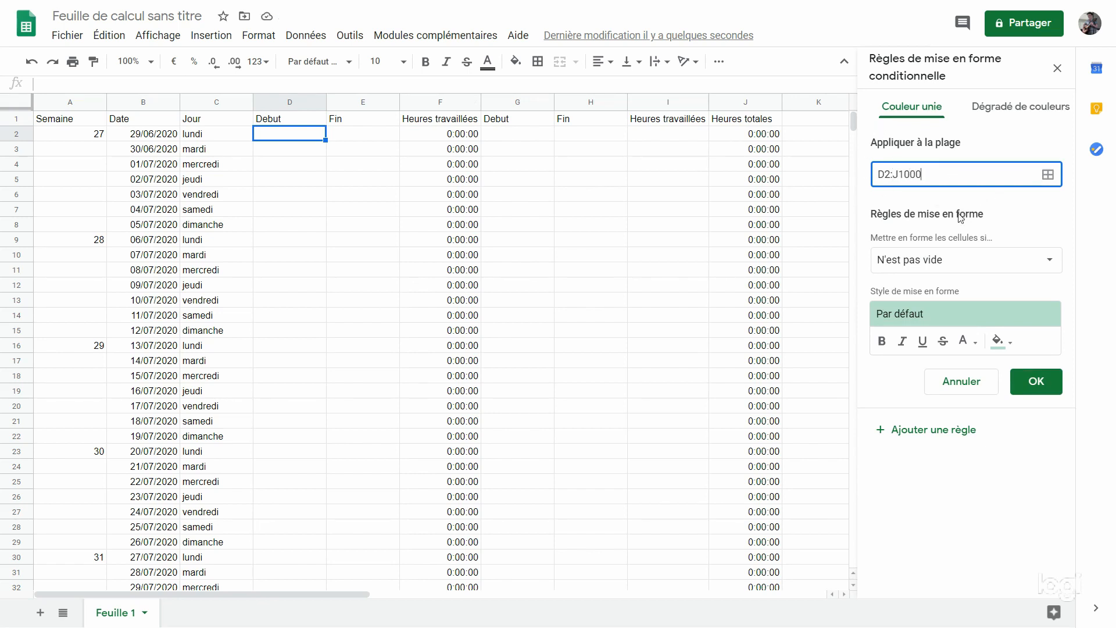
Step: Set the new rule's condition to the custom formula =ET($D2 = "Vacances")
click(964, 263)
scroll(930, 265, down, 3)
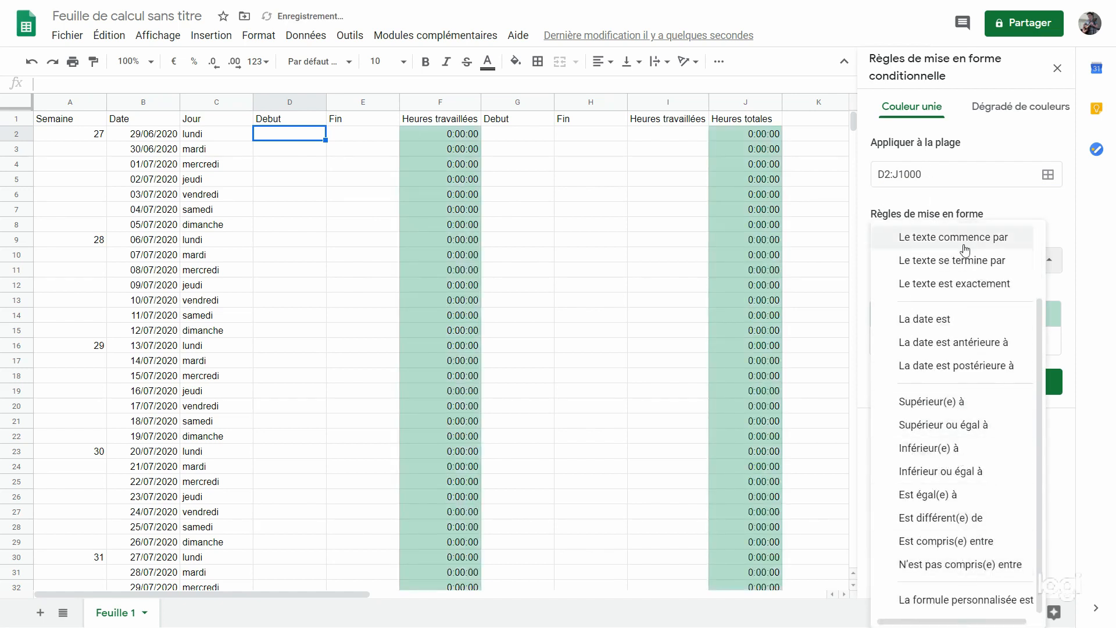
click(951, 600)
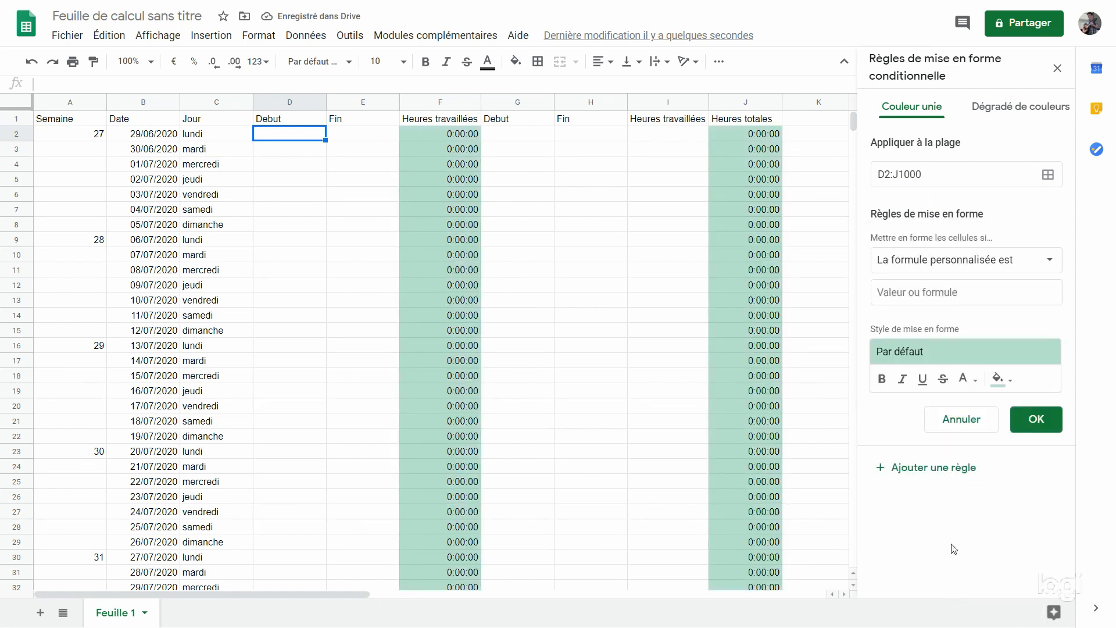
click(944, 294)
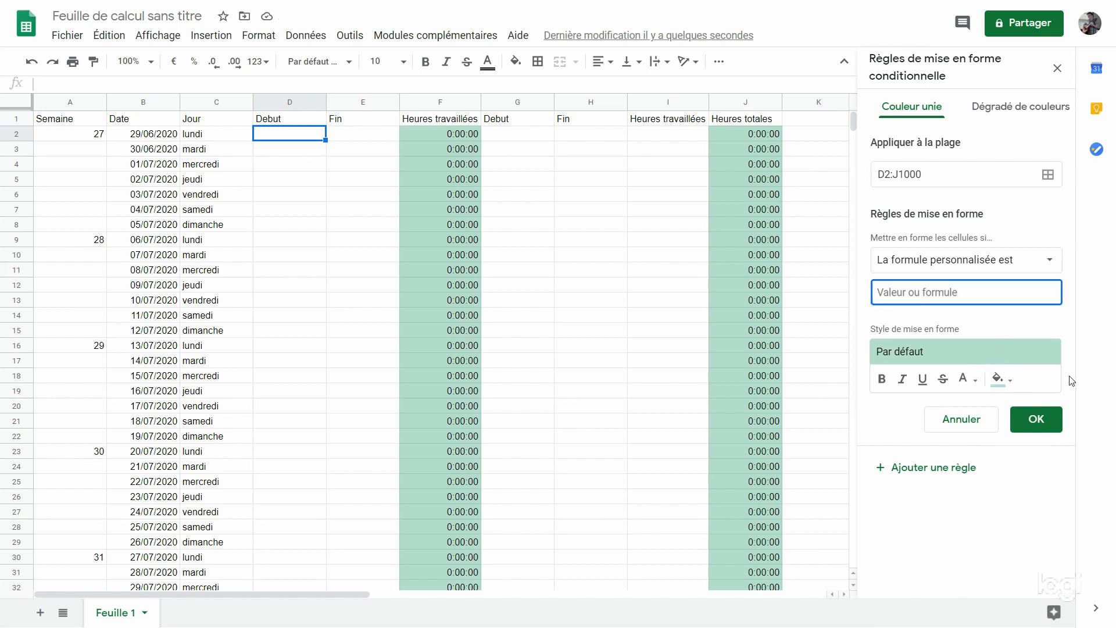
text(=)
key(BackSpace)
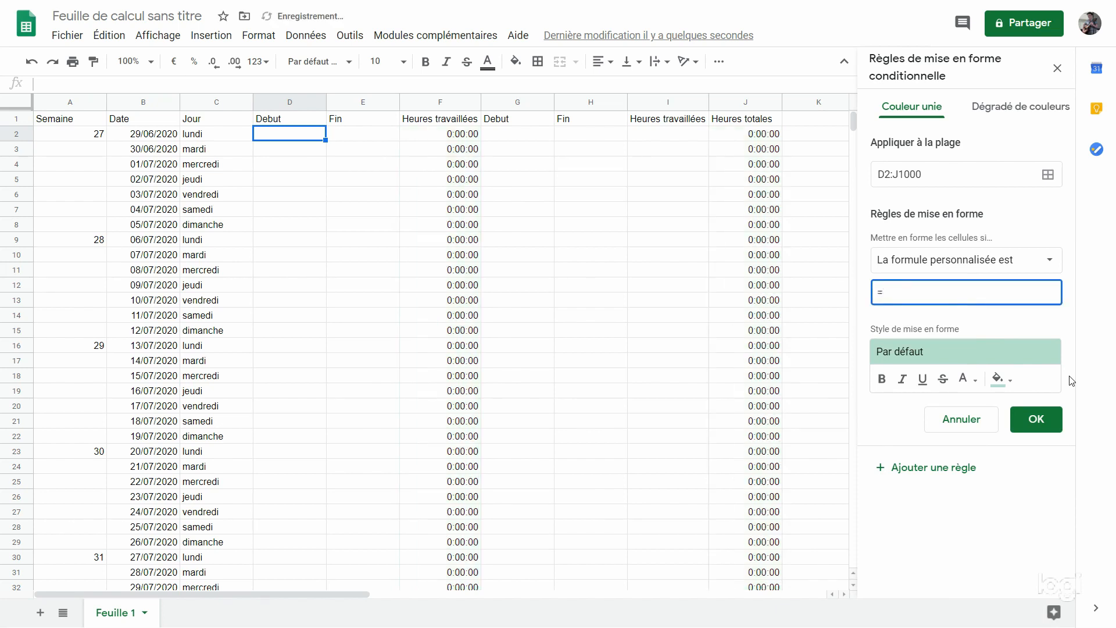
text(()
key(BackSpace)
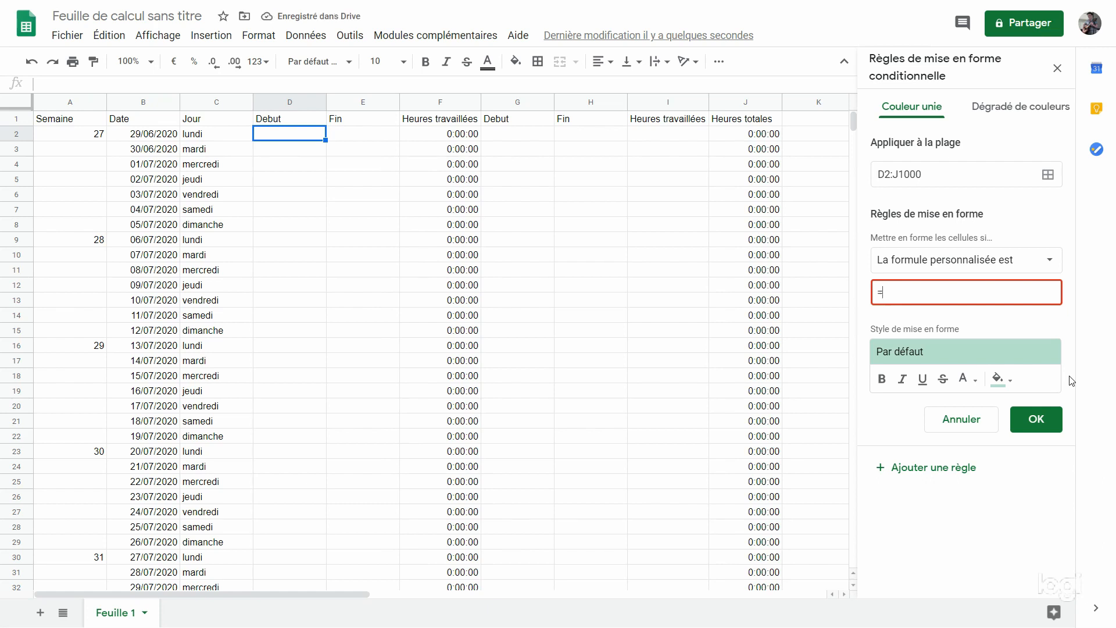
text(ET)
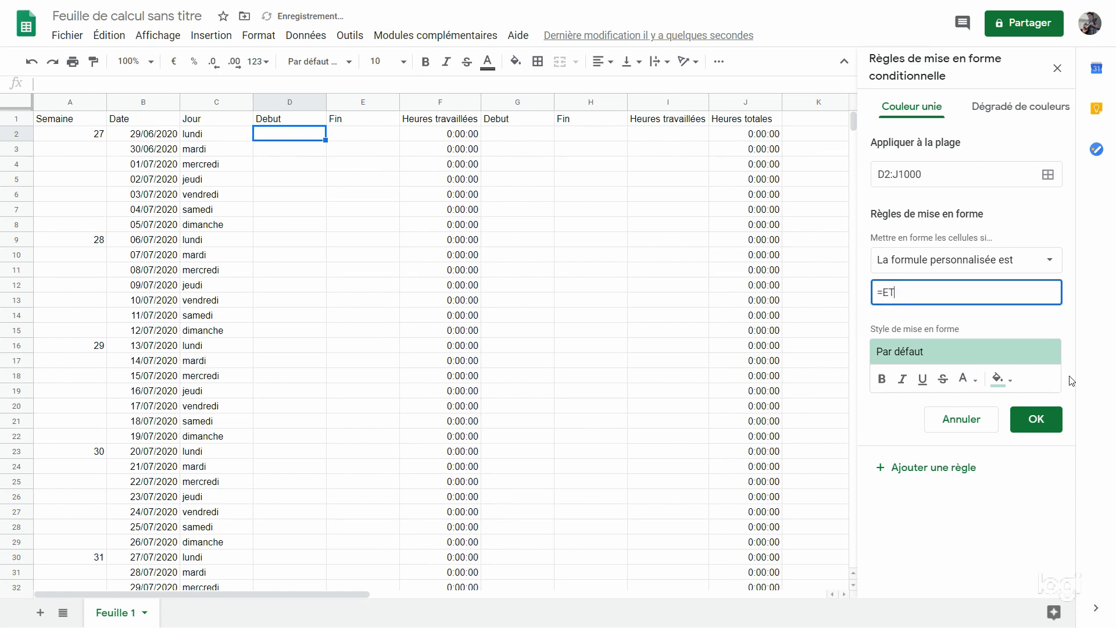
text(($D2)
key(BackSpace)
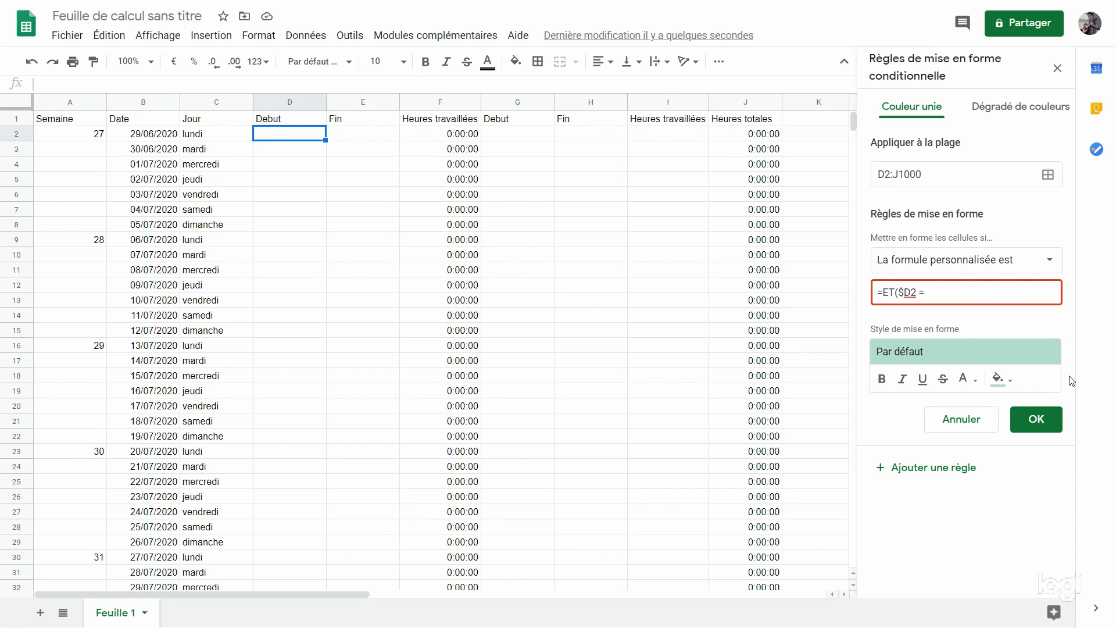
text(Vacances"))
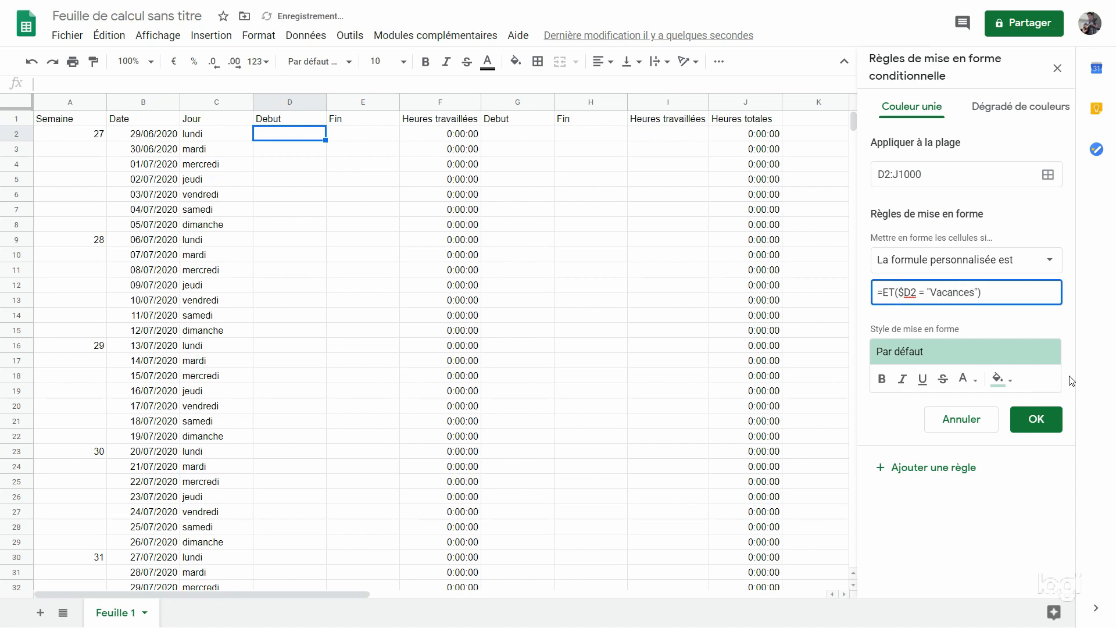
Step: Give the Vacances rule a cyan fill and save it
click(994, 376)
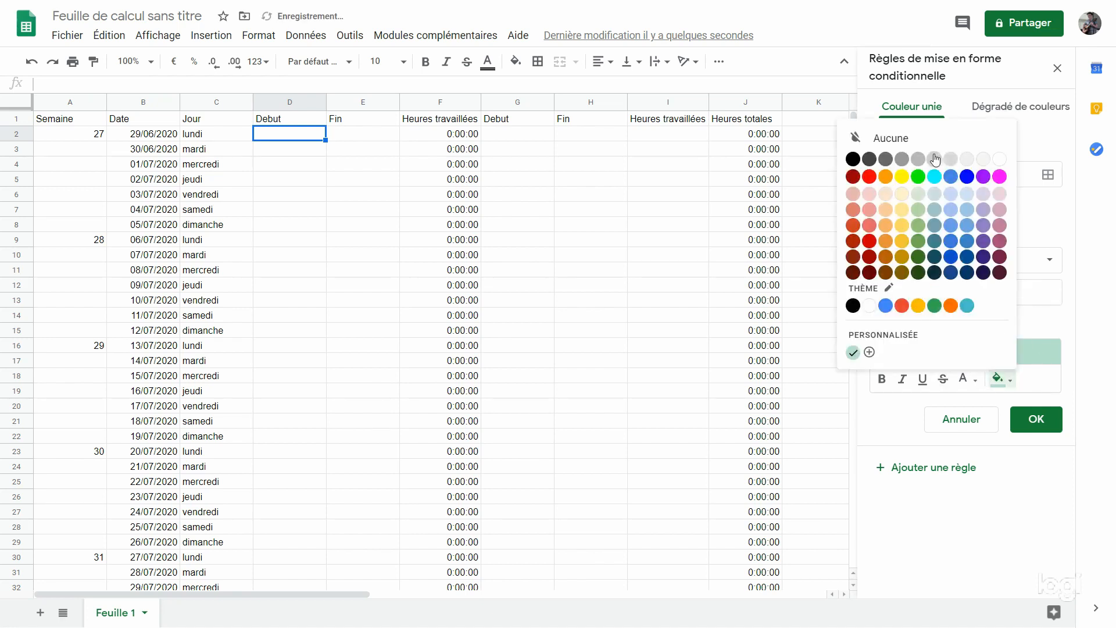
click(940, 175)
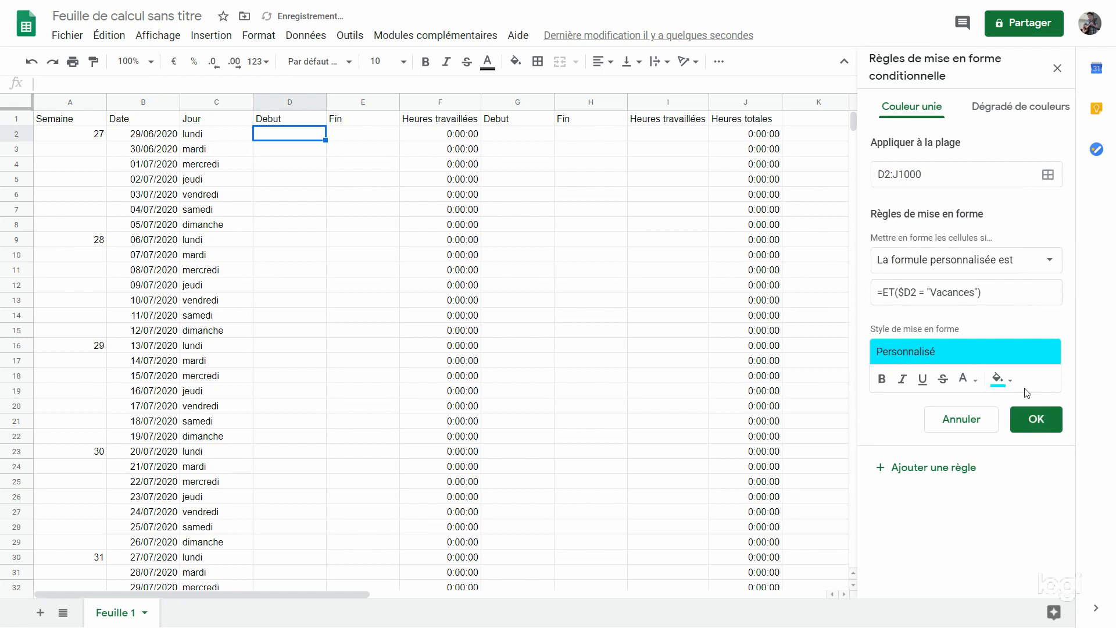
click(1045, 422)
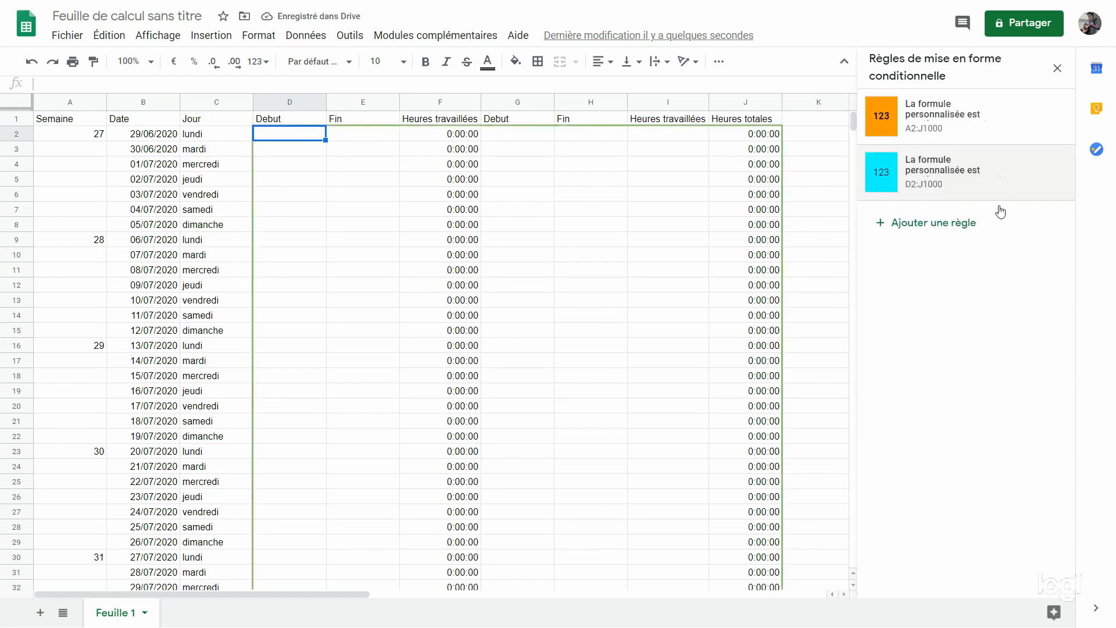
Step: Change the Vacances rule's range to A2:J1000 and save it
click(967, 186)
click(884, 175)
key(BackSpace)
text(S)
key(BackSpace)
text(A2:J1000)
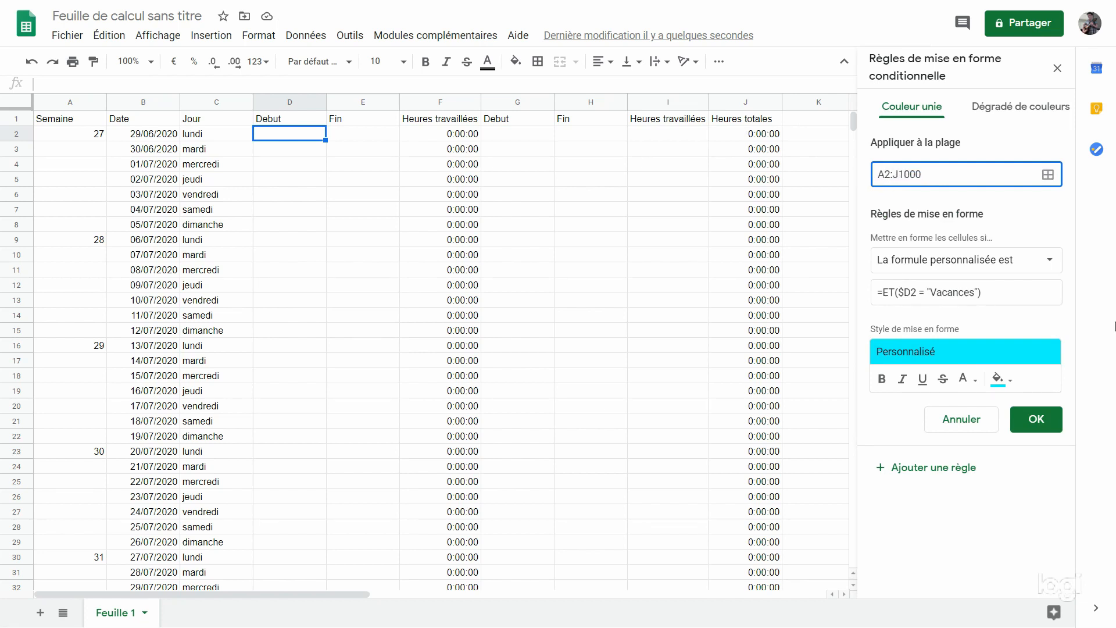
click(1038, 418)
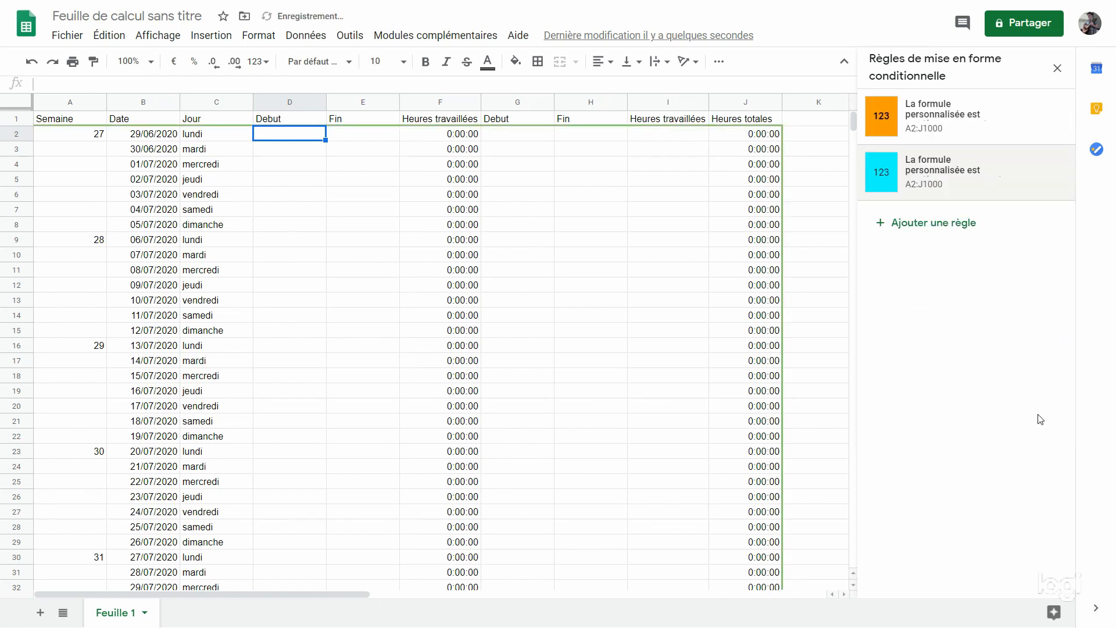
Step: Start a third conditional formatting rule applied to the range A2:J1000
click(943, 224)
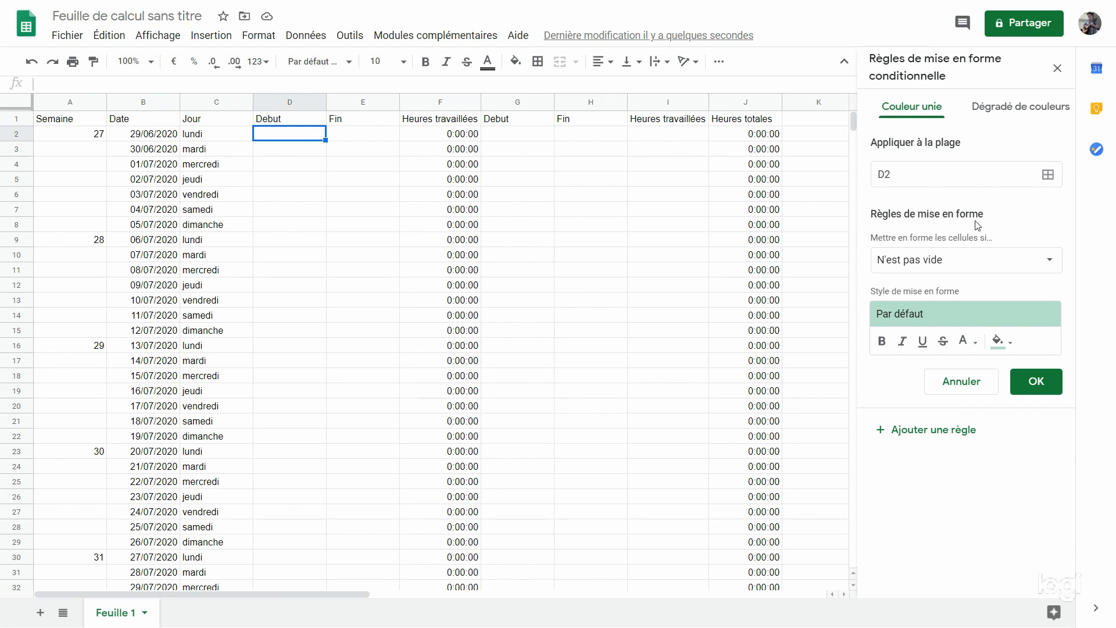
click(907, 174)
text(A2)
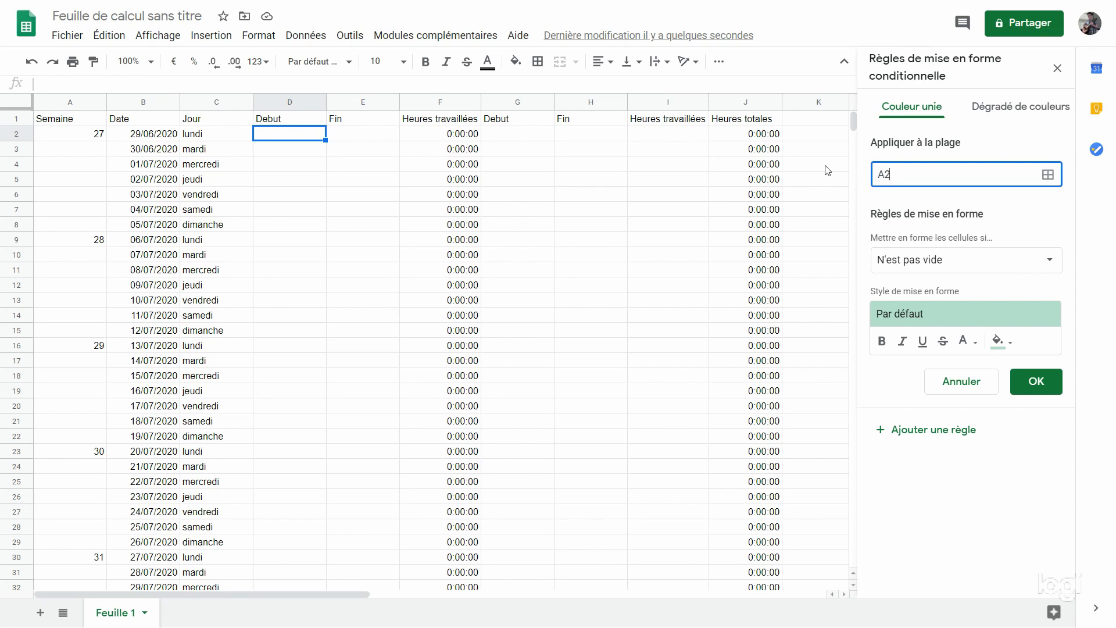
text(:J1000)
Step: Set the third rule's condition to the custom formula =SI($B2 = AUJOURDHUI();VRAI;FAUX)
click(1018, 271)
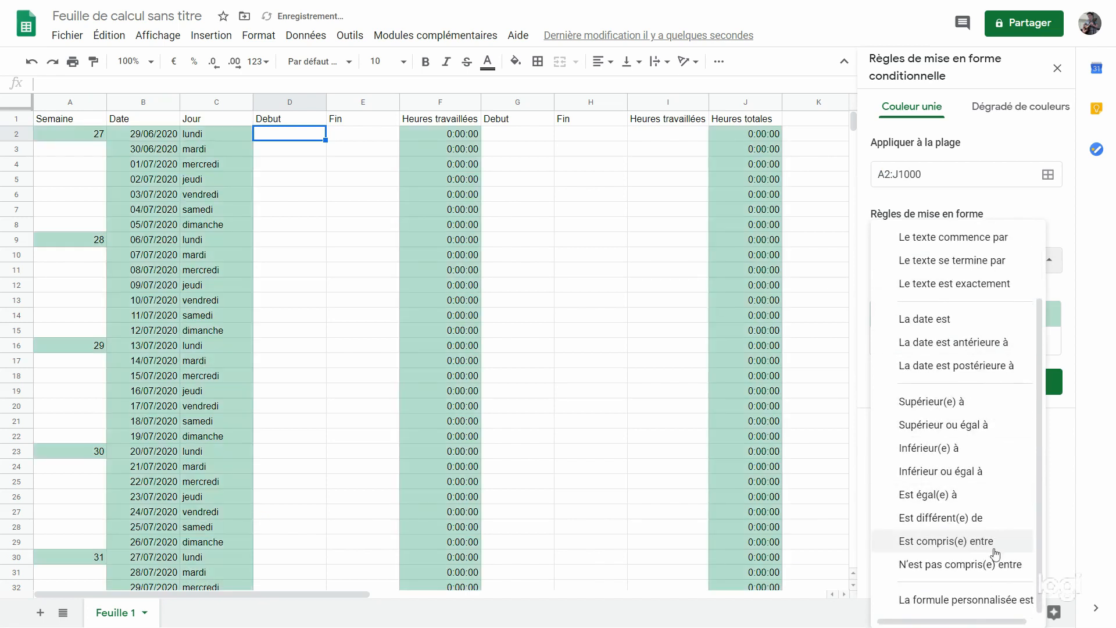
click(995, 604)
click(916, 292)
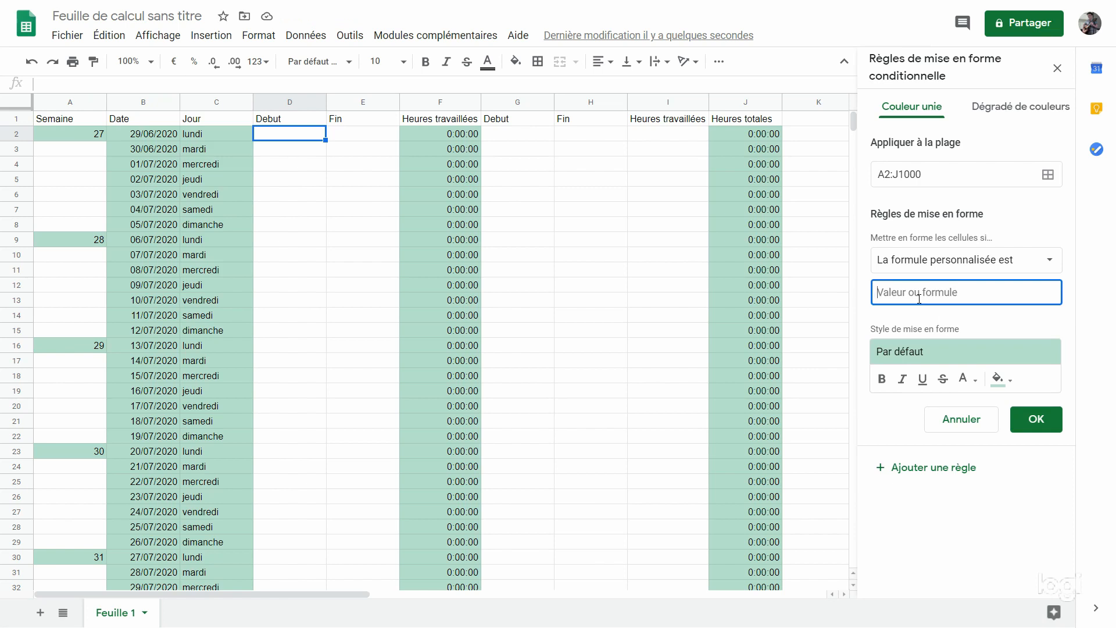
text(=)
text(SI()
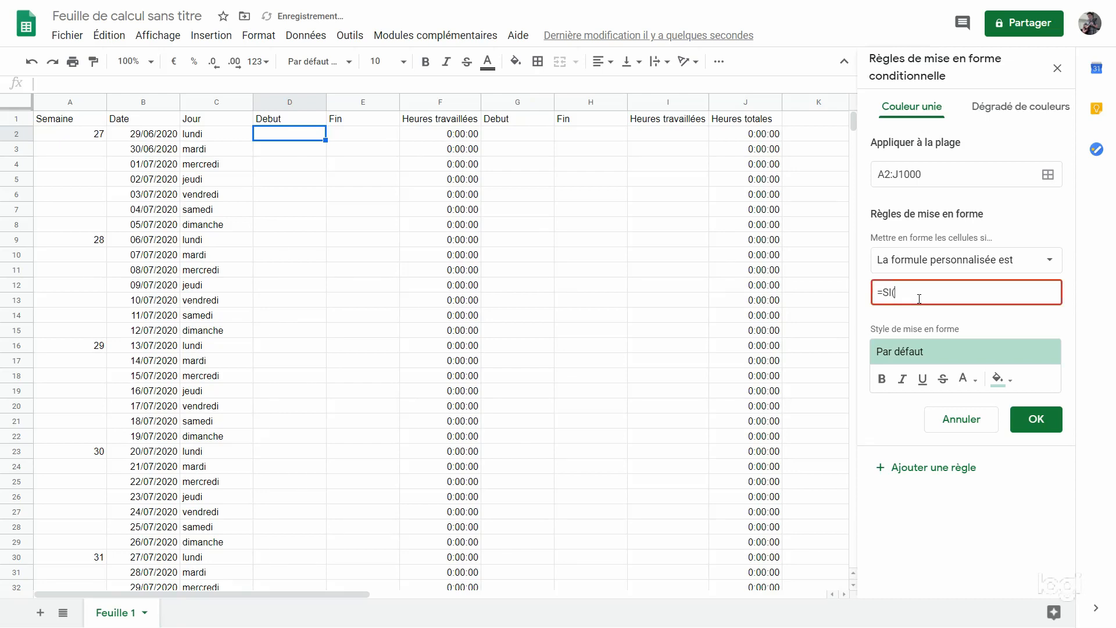
text($B2 = AUJOURDHUI())
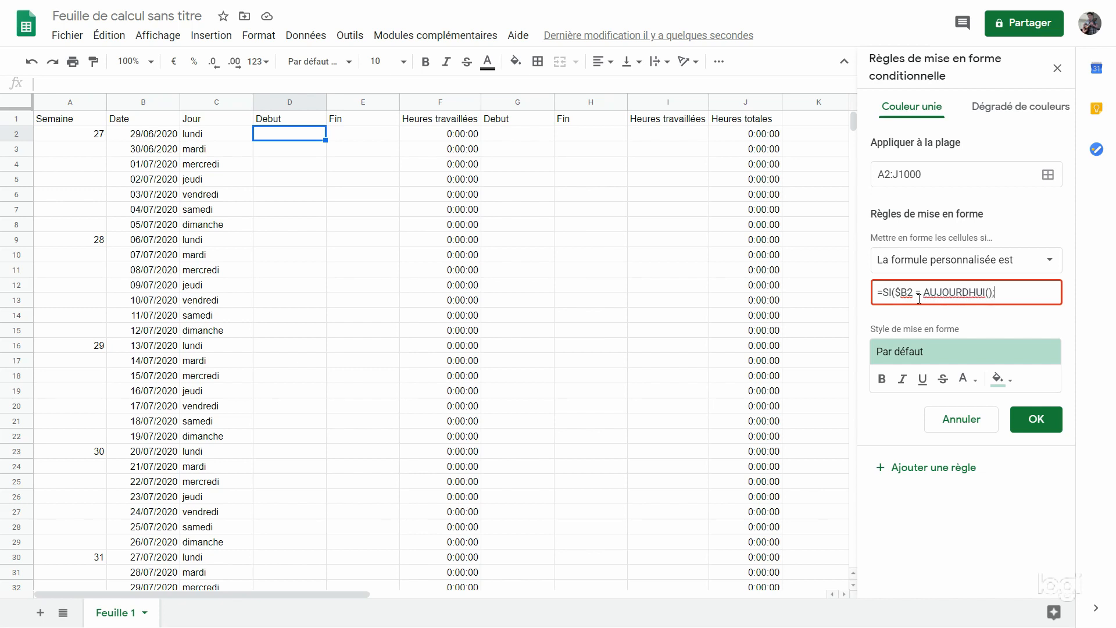
text(;VRAI;FAUX)
Step: Style the current-date rule with a bright green fill and bold text, and save it
click(1000, 379)
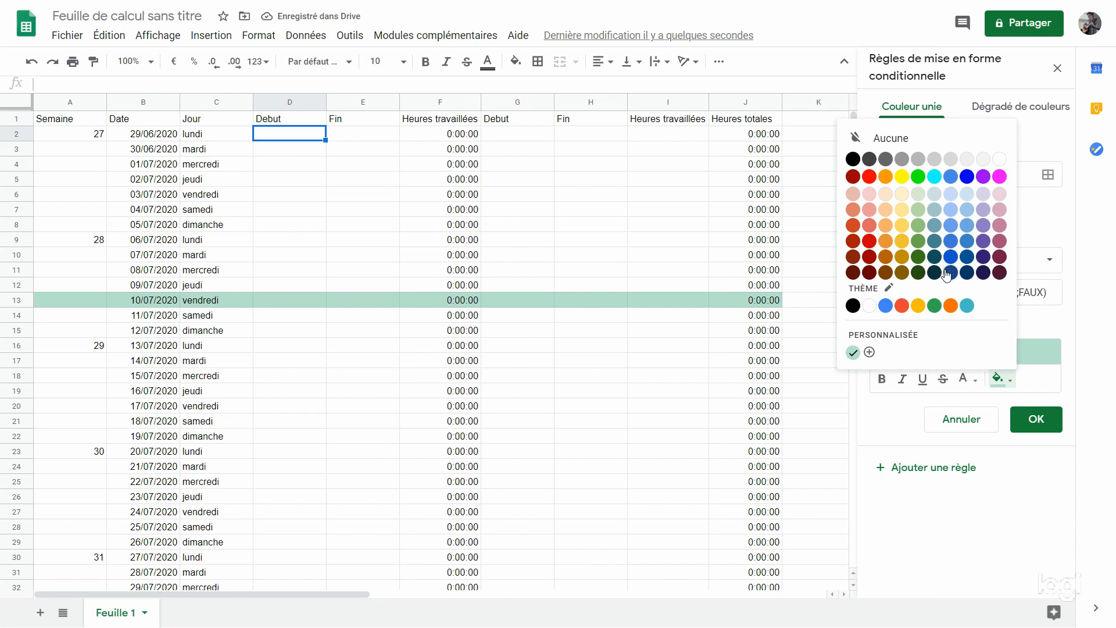
click(918, 177)
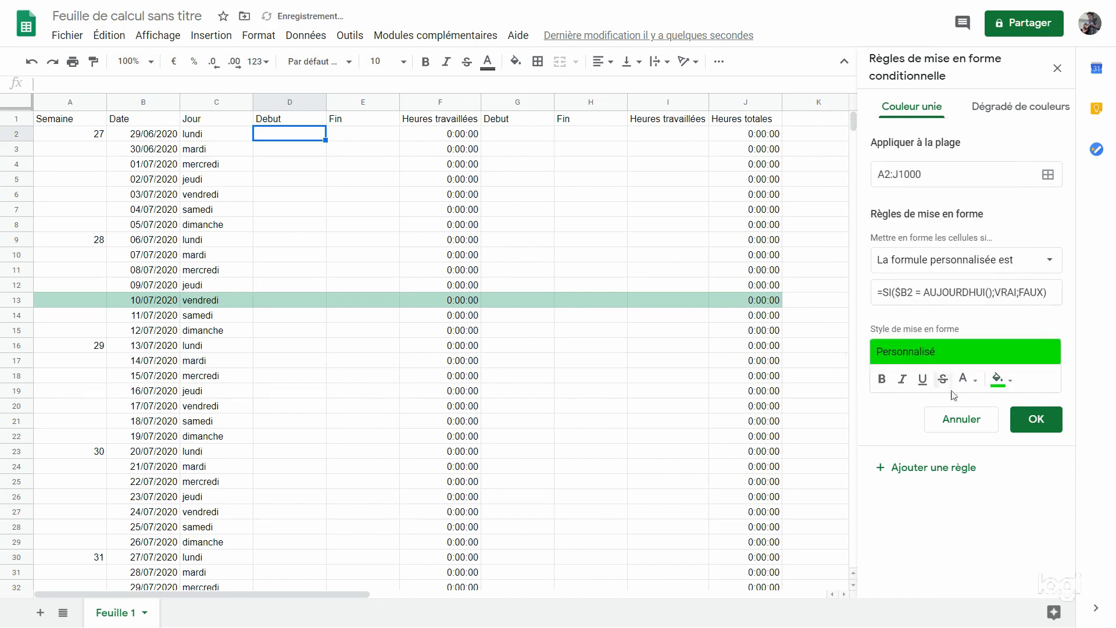
click(888, 382)
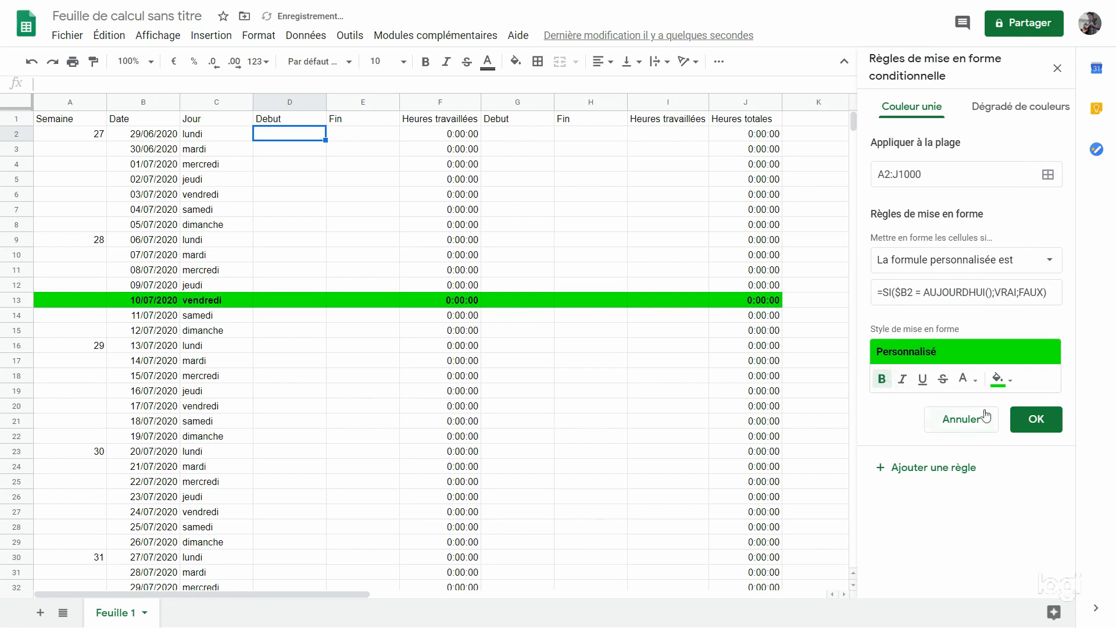
click(1052, 427)
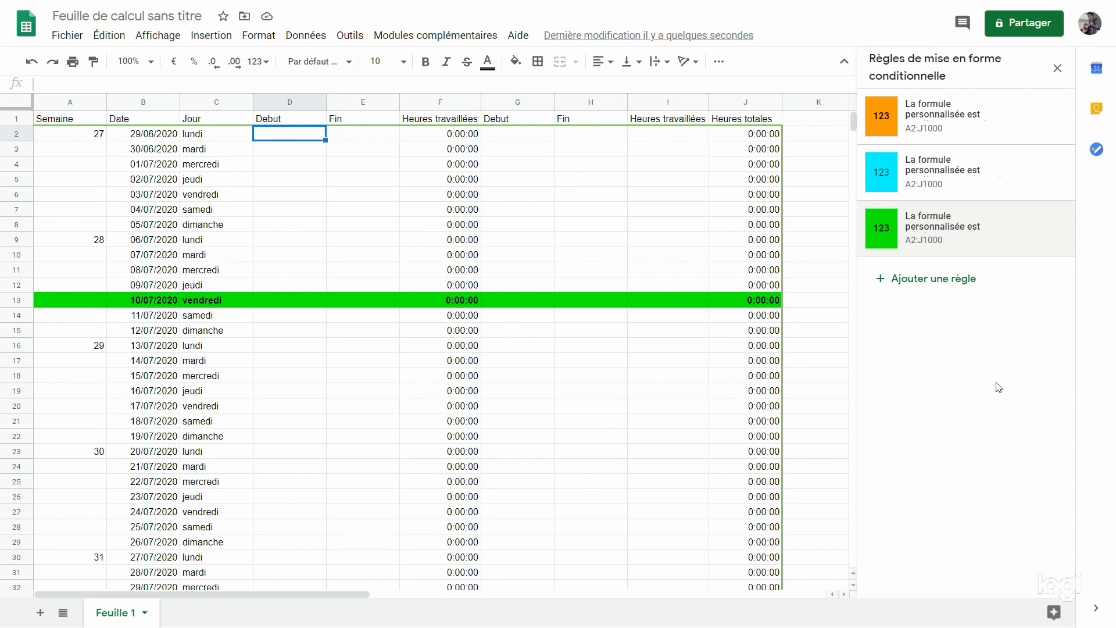
Step: Start a fourth conditional formatting rule applied to the range A2:J1000
click(958, 283)
click(940, 177)
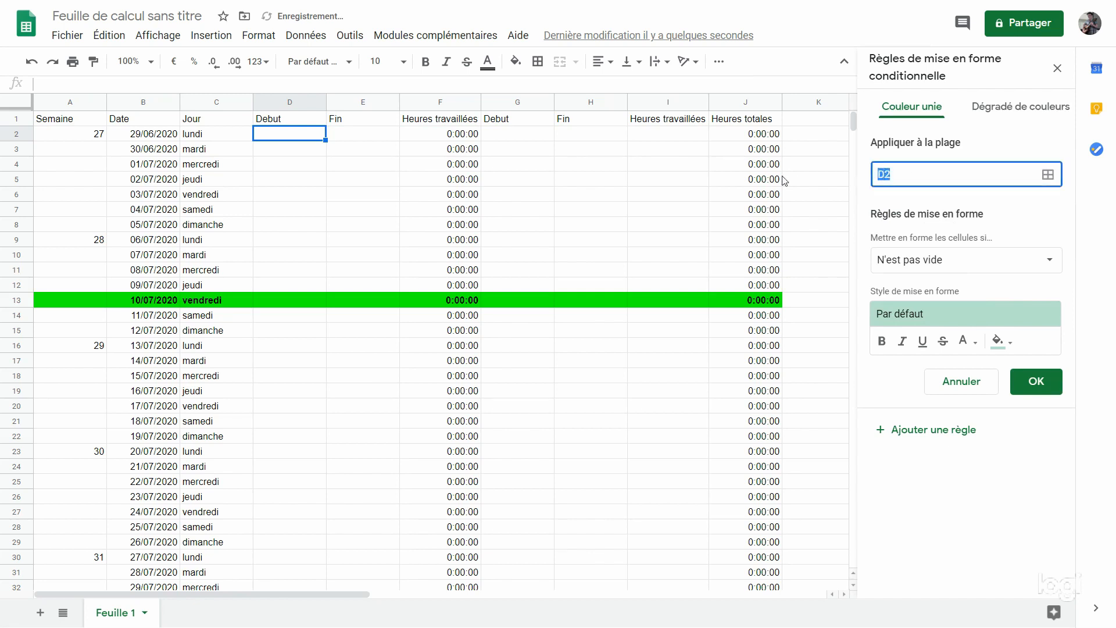
text(A2:J1000)
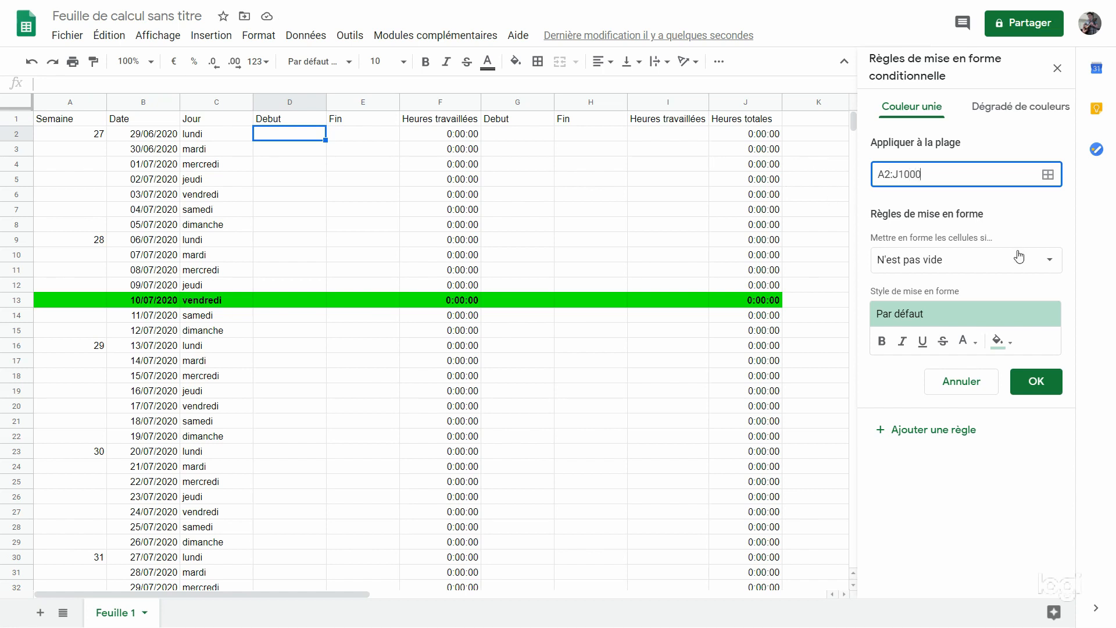
Step: Set the fourth rule's condition to the custom formula =ET($B2 < AUJOURDHUI())
click(1019, 256)
scroll(1006, 604, down, 2)
click(1002, 603)
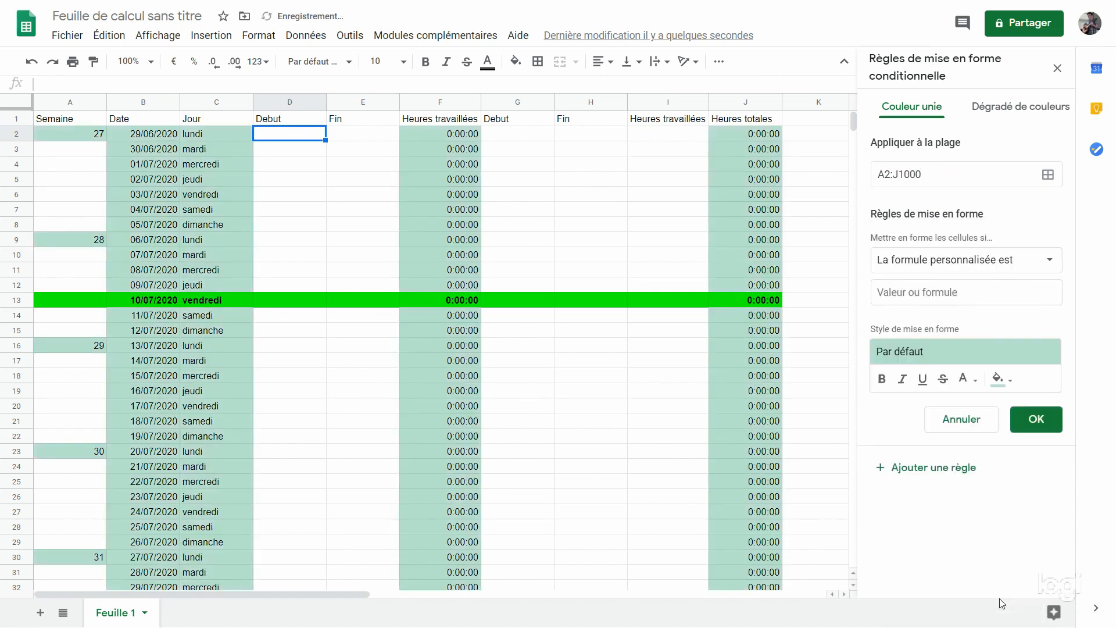
click(956, 297)
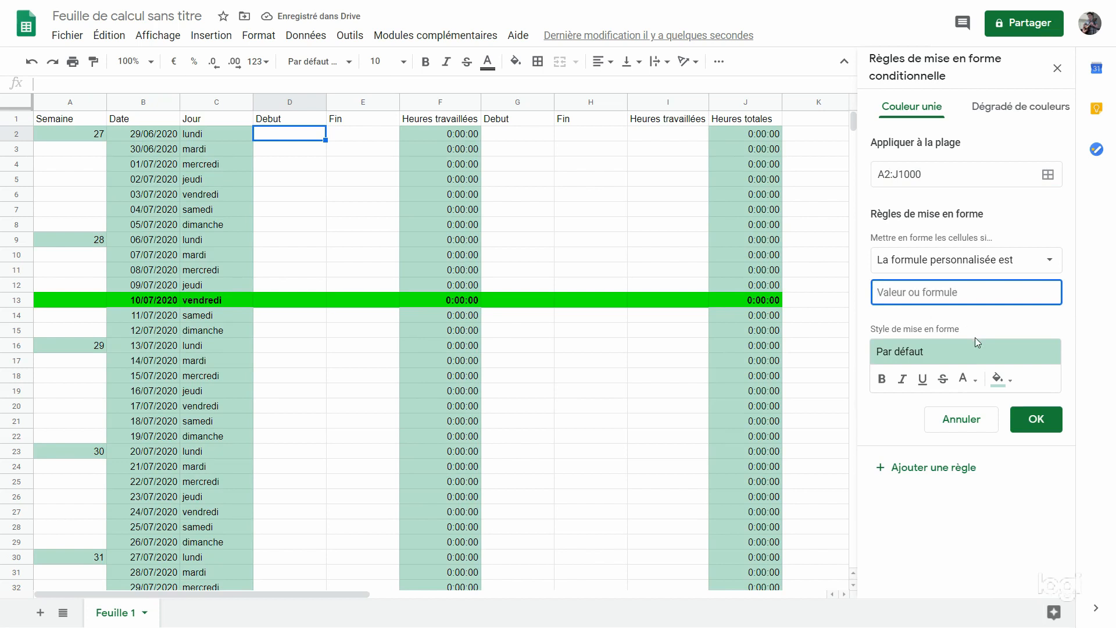
text(=ET()
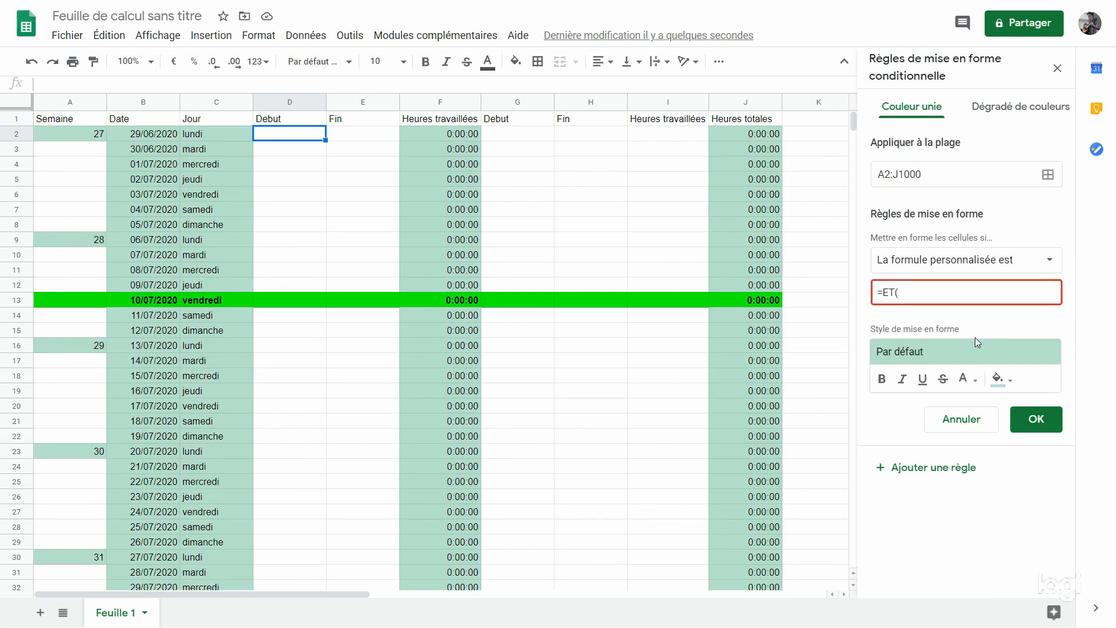
text($B2 < AUJOURDHUI()))
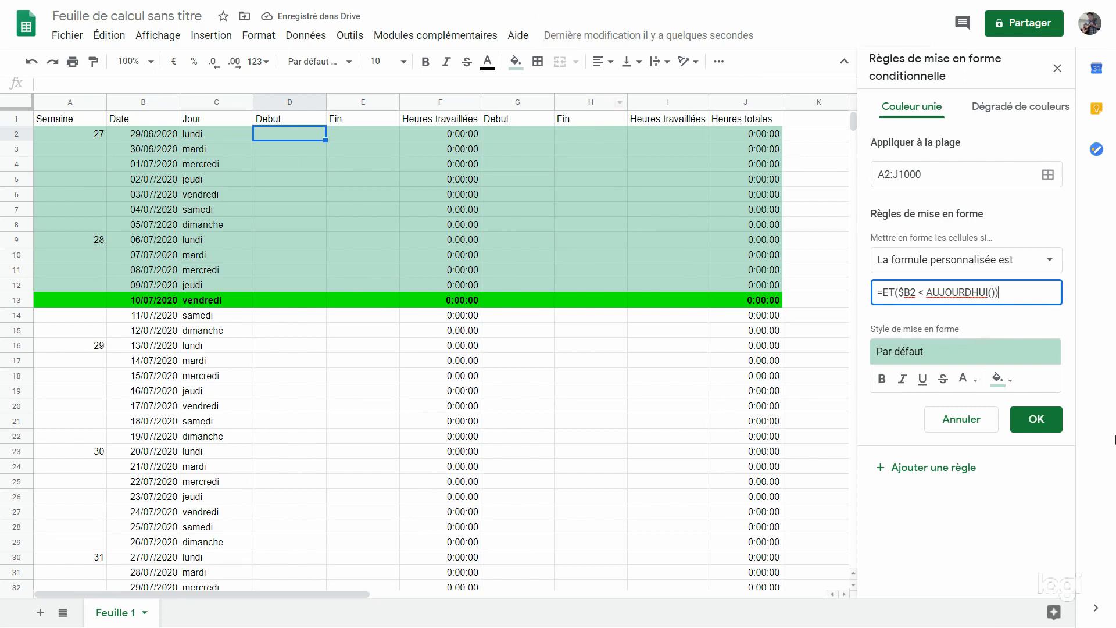
Step: Style the past-date rule with a red fill and strikethrough text, and save it
click(998, 384)
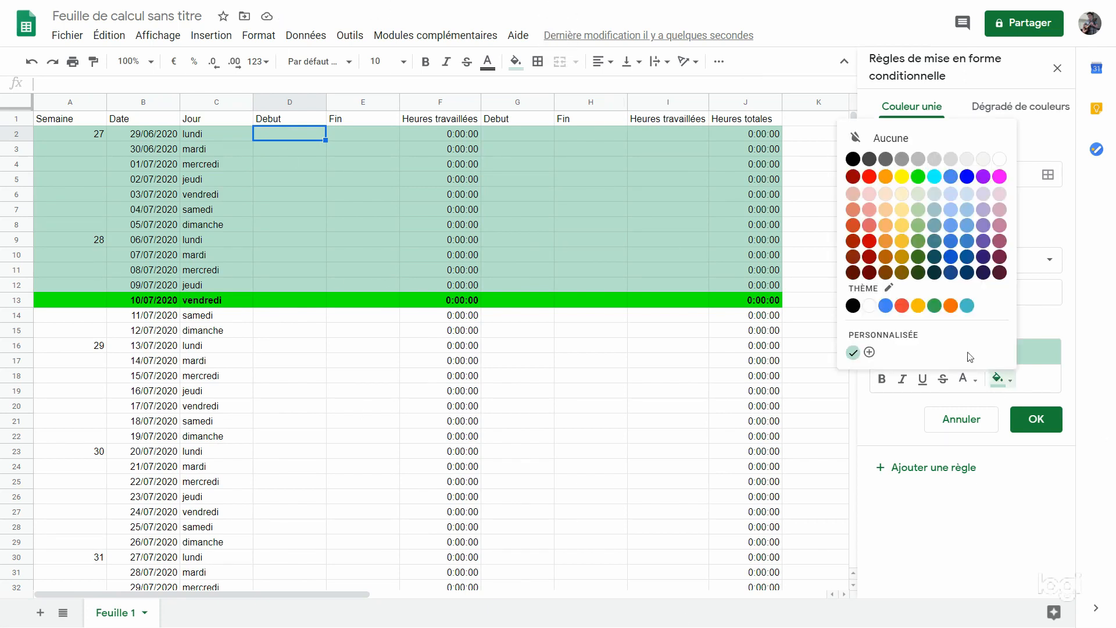
click(870, 179)
click(943, 381)
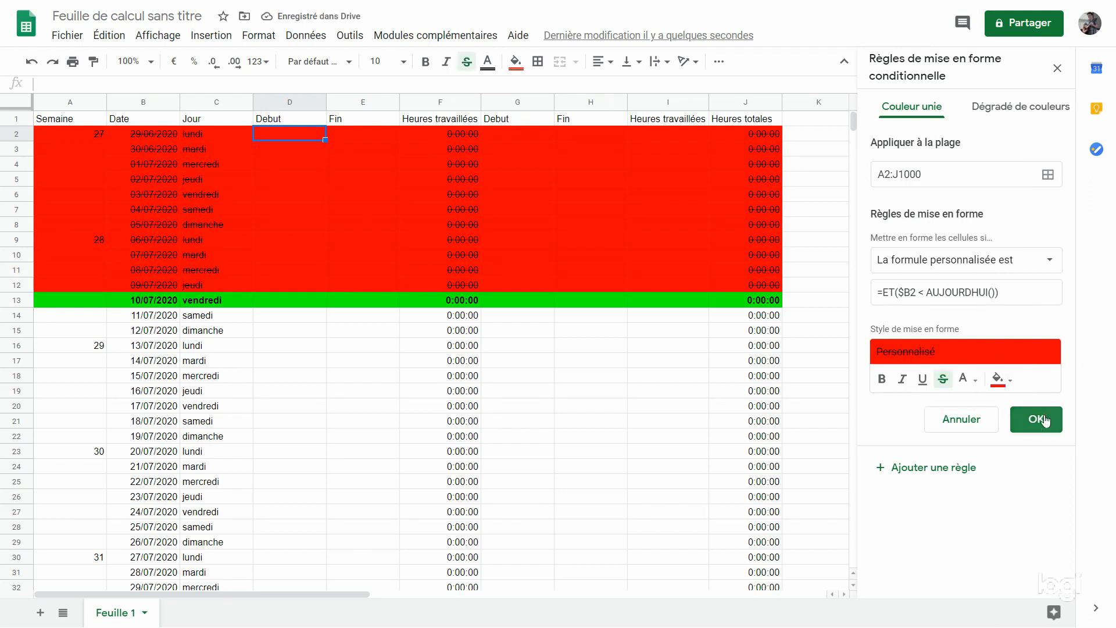
click(1037, 419)
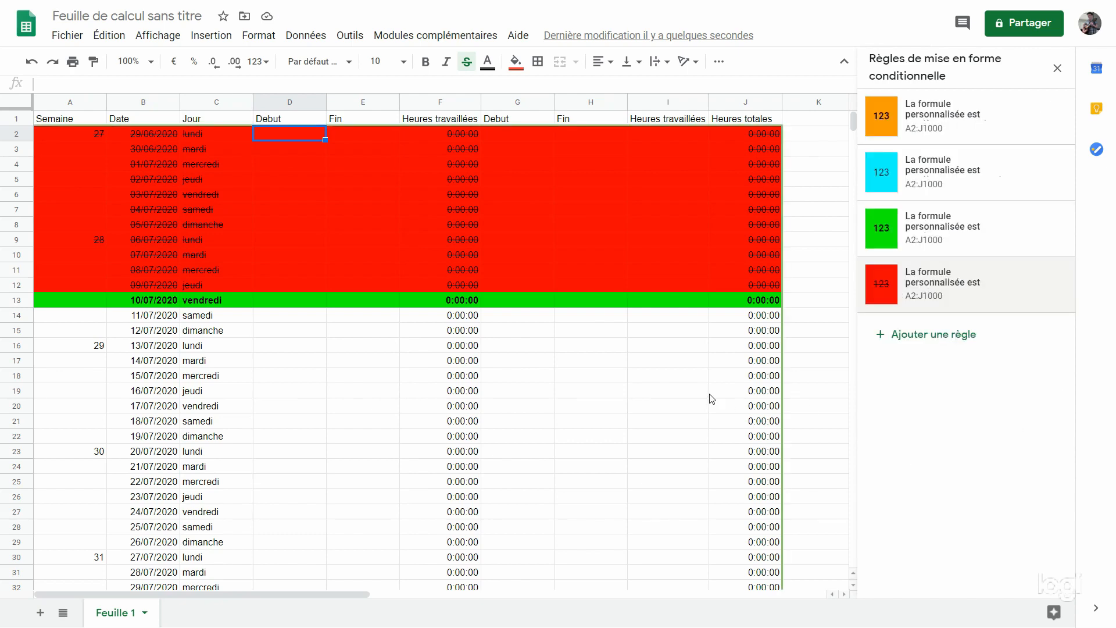
Step: Examine how the past-date rule formats the empty rows below the last dated row
scroll(543, 368, down, 10)
scroll(557, 336, down, 4)
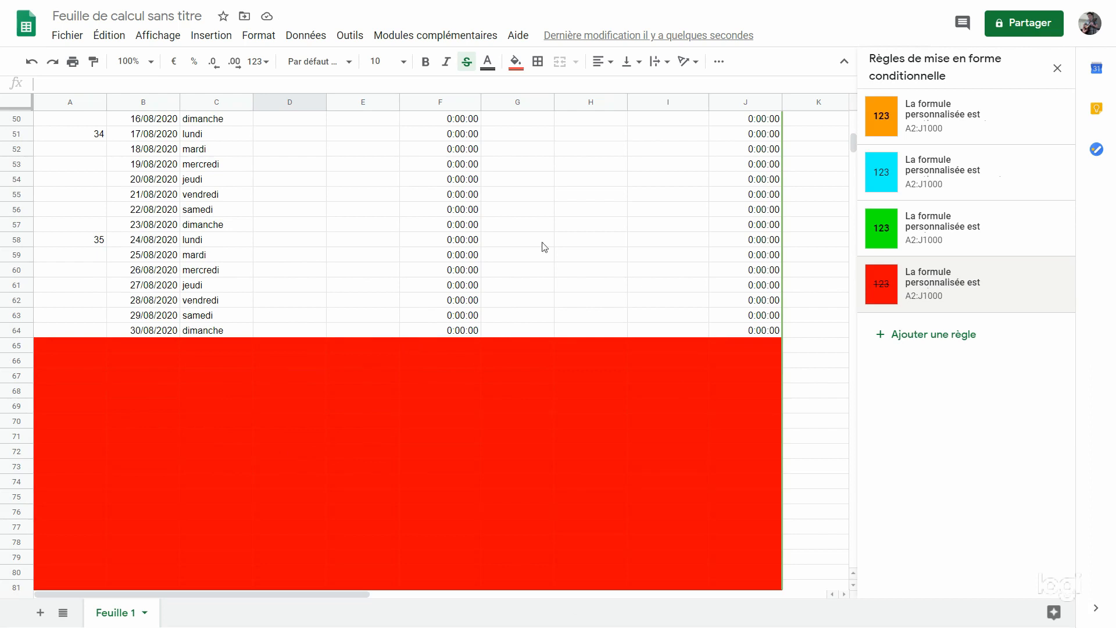
scroll(263, 344, down, 20)
scroll(251, 358, down, 12)
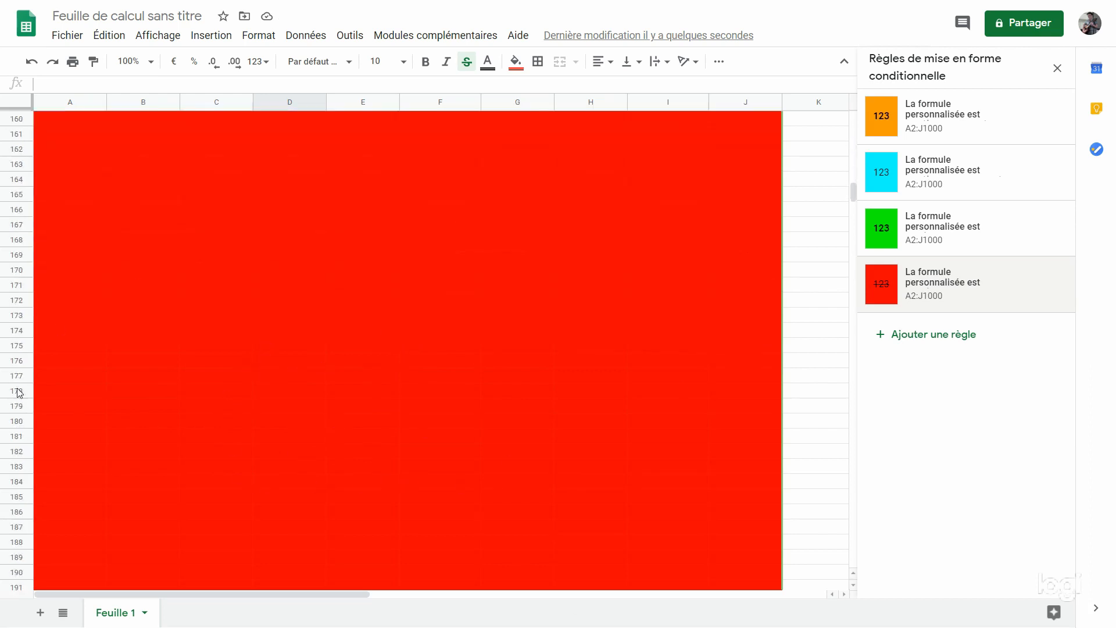
scroll(300, 383, up, 20)
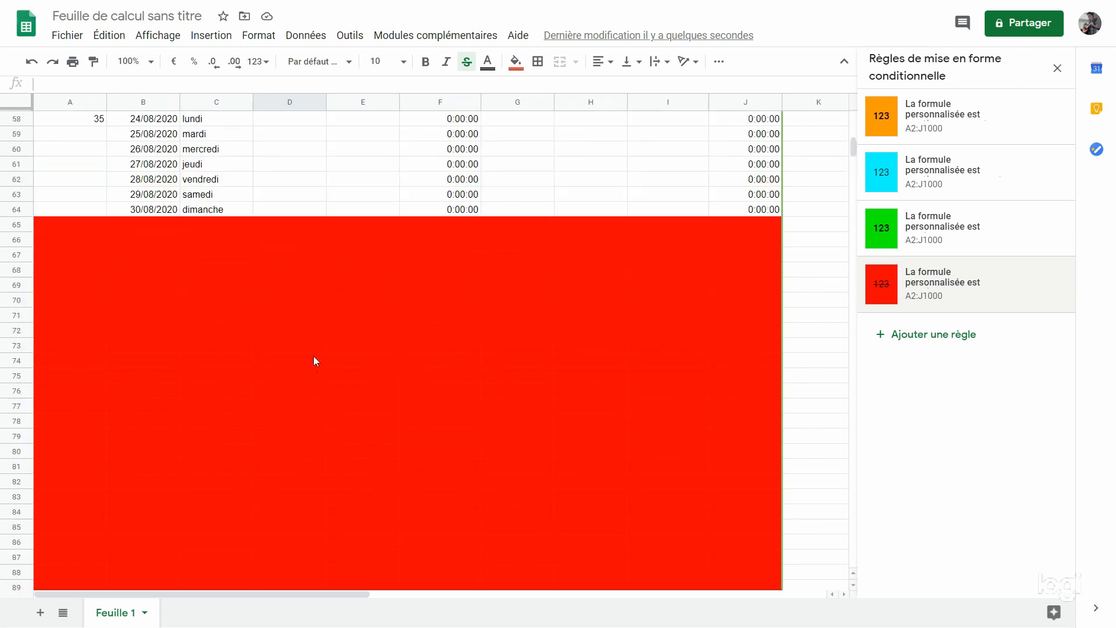
Step: Start a fifth conditional formatting rule applied to the range A2:J1000
drag(151, 225, 161, 472)
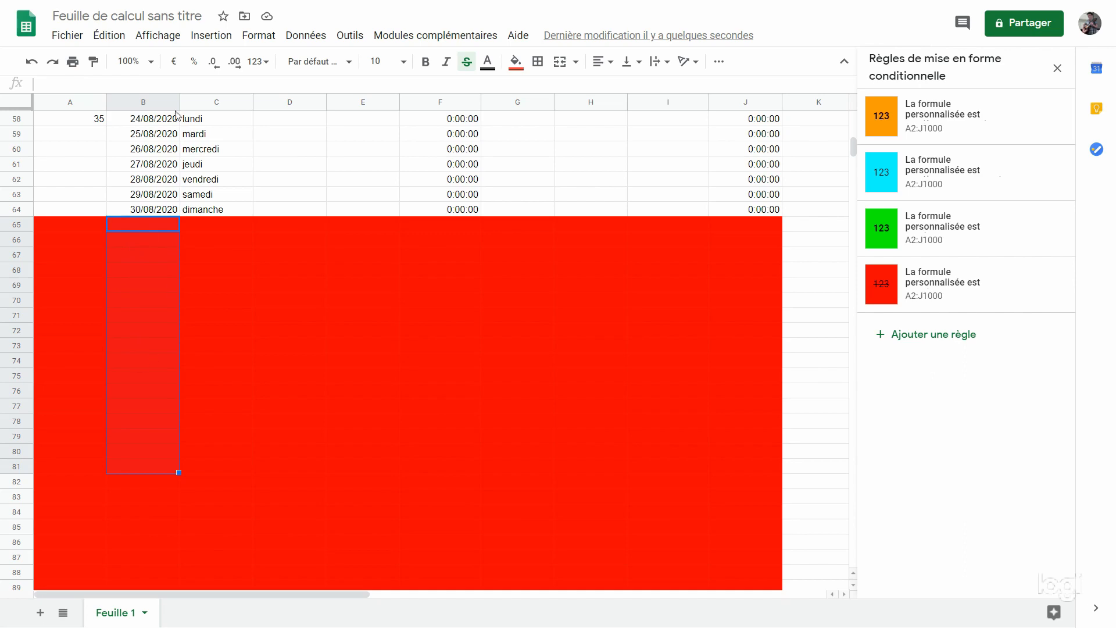
scroll(730, 340, up, 10)
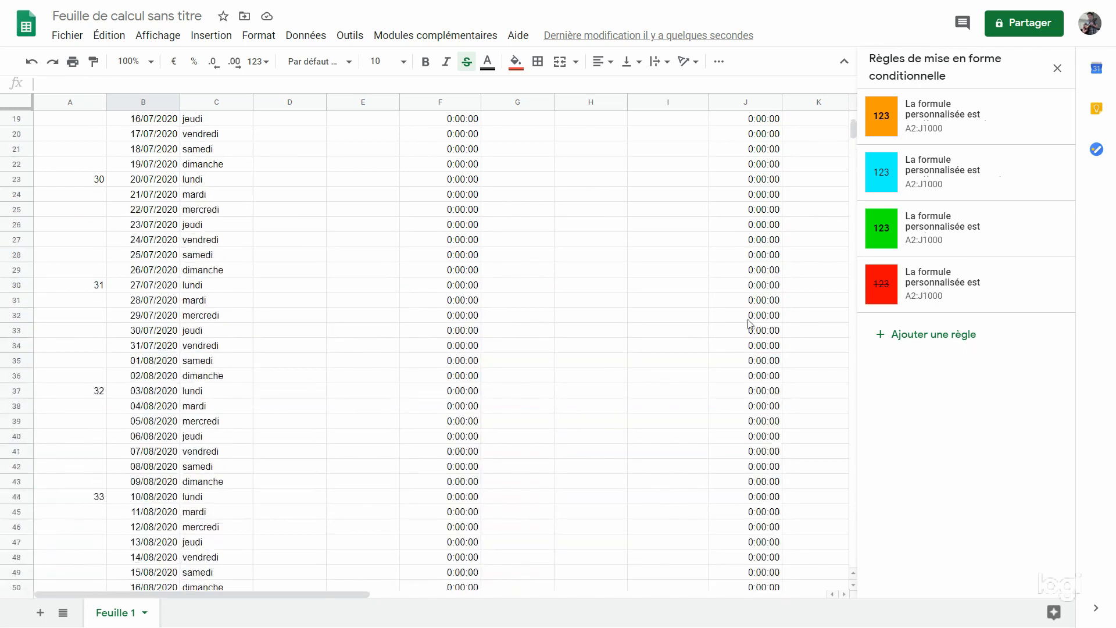
click(946, 336)
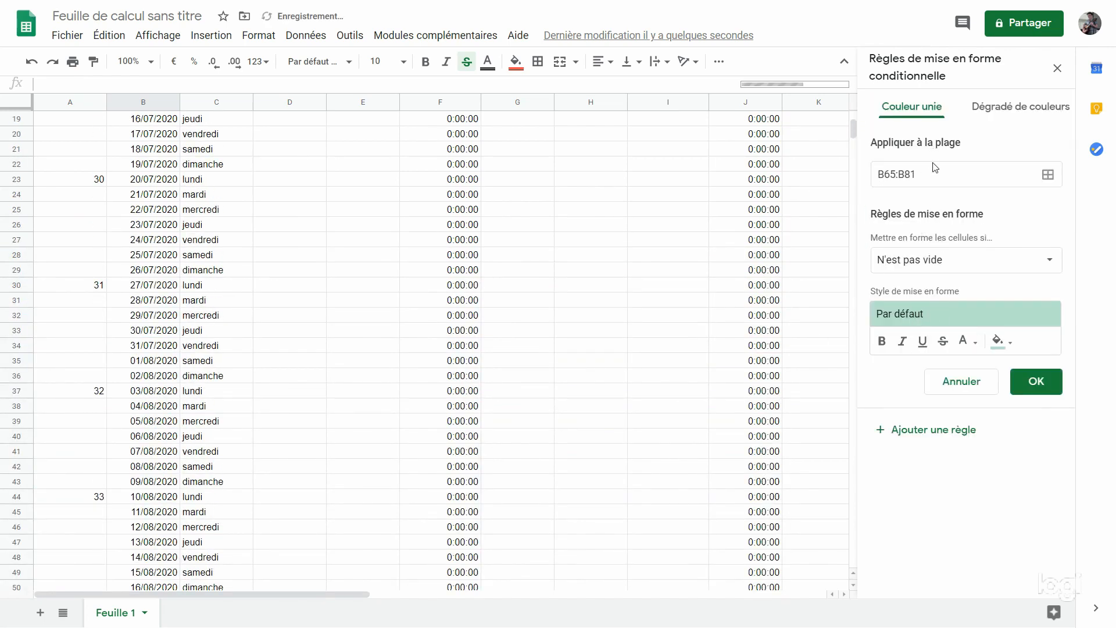
click(873, 177)
text(A2)
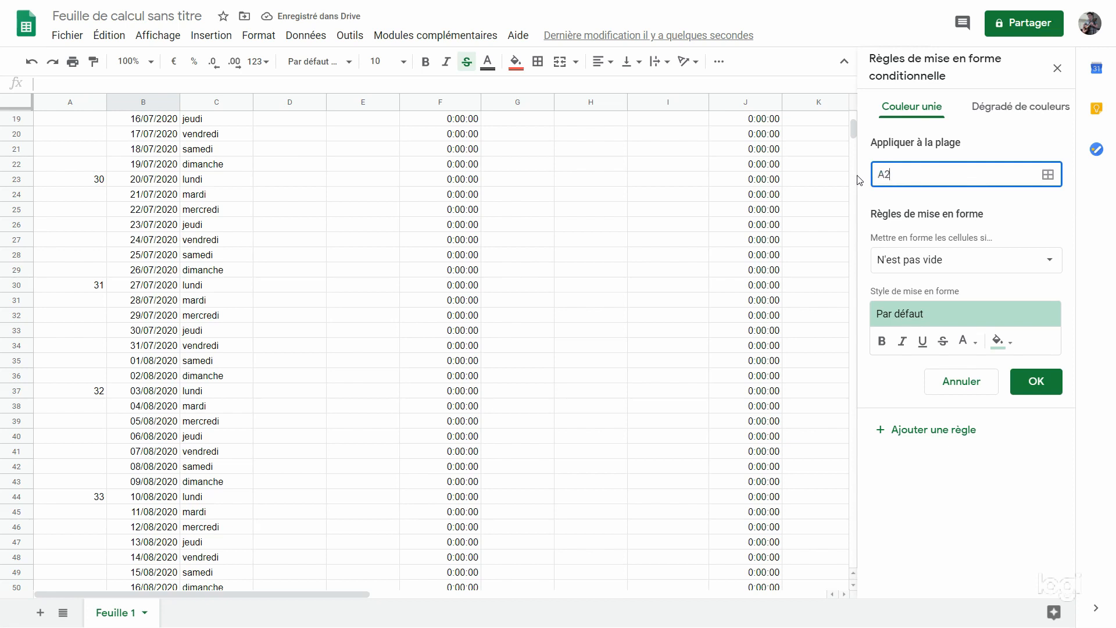
text(:J1000)
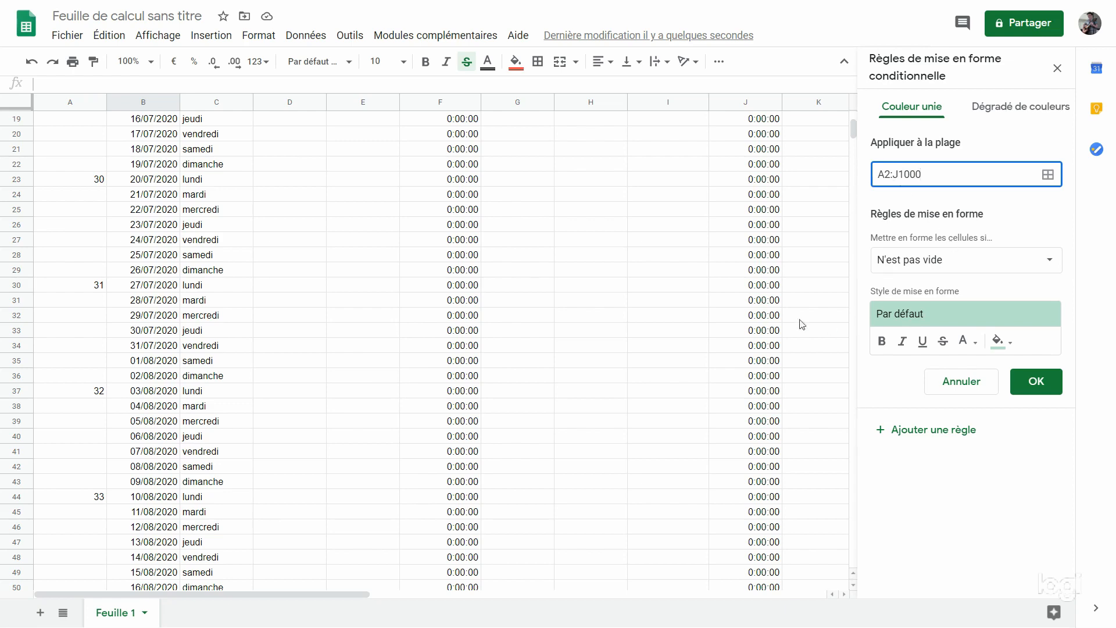
Step: Set the fifth rule's condition to the custom formula =ET($B2 = 0)
click(992, 261)
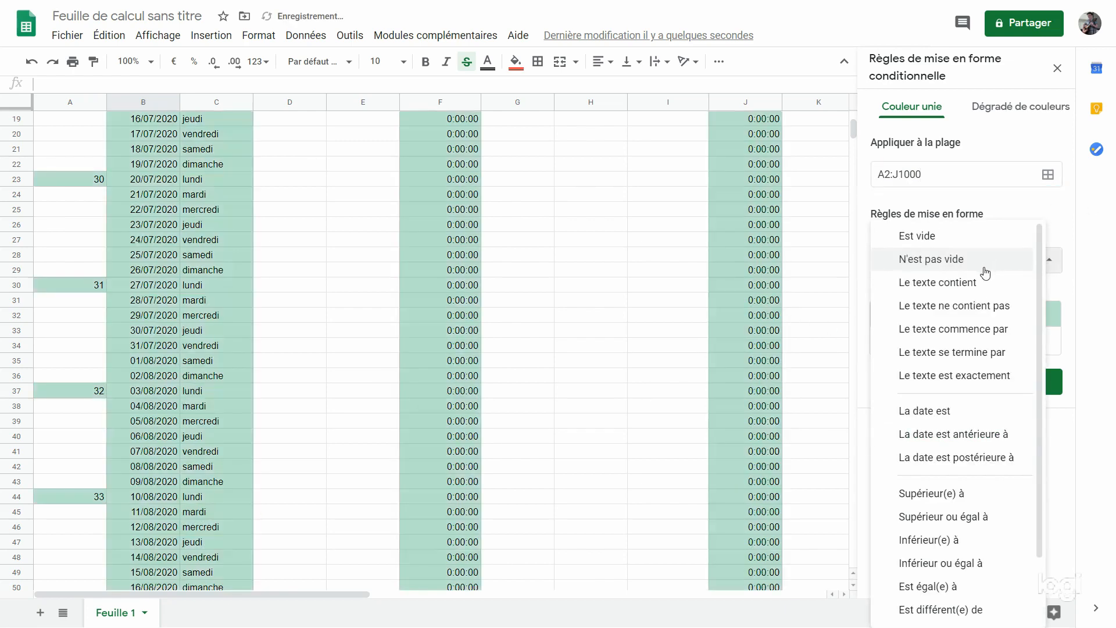
click(1006, 232)
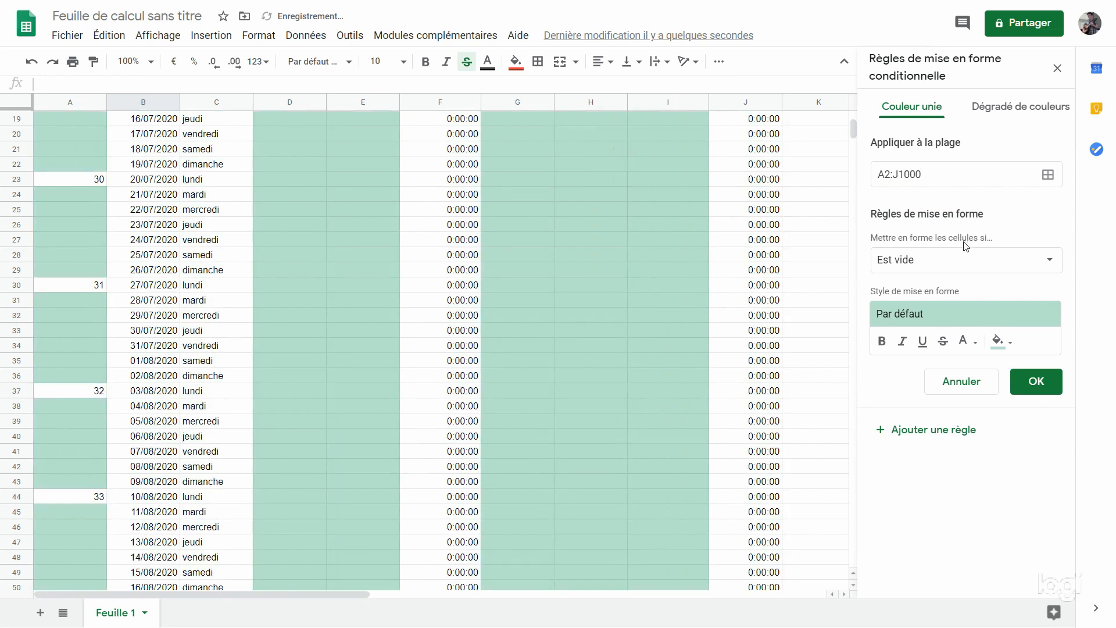
click(1011, 261)
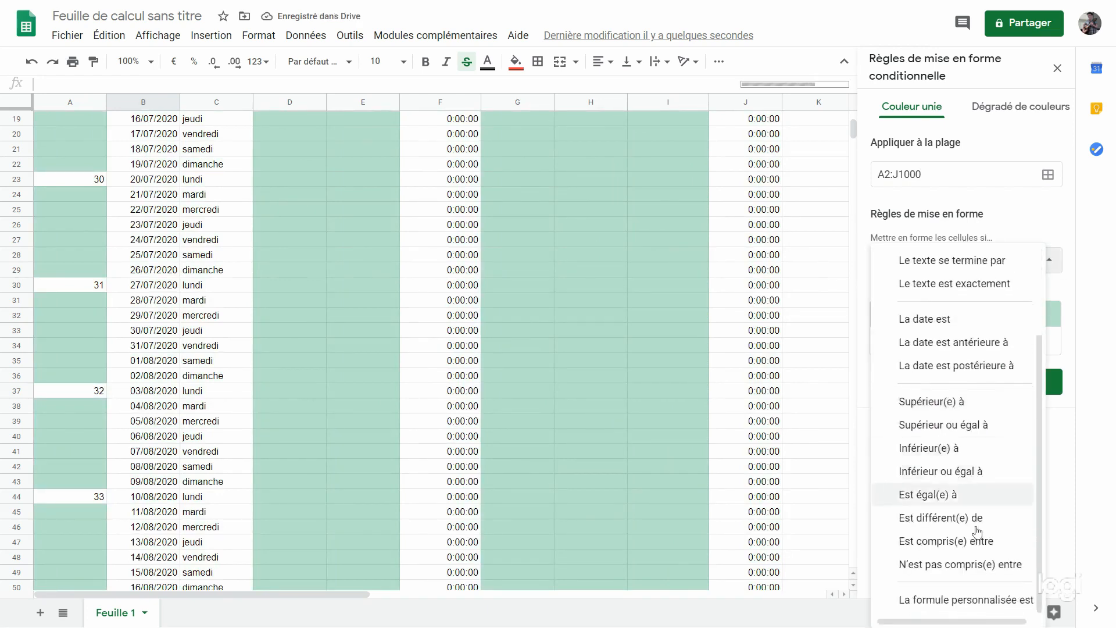
click(977, 604)
click(1007, 301)
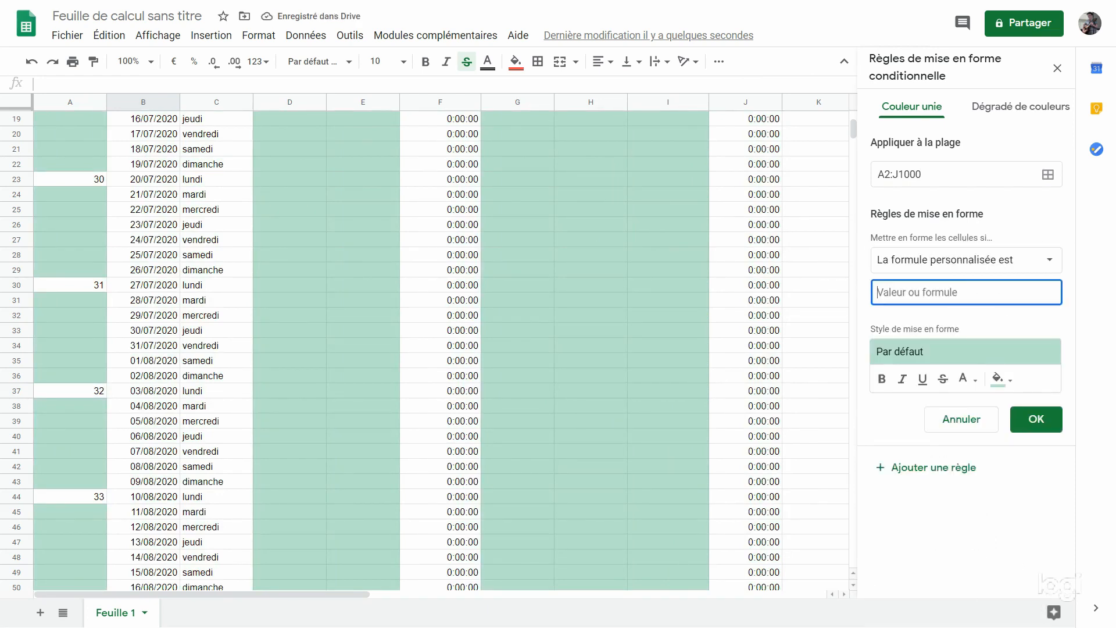
text(=ET($B2 = 0)
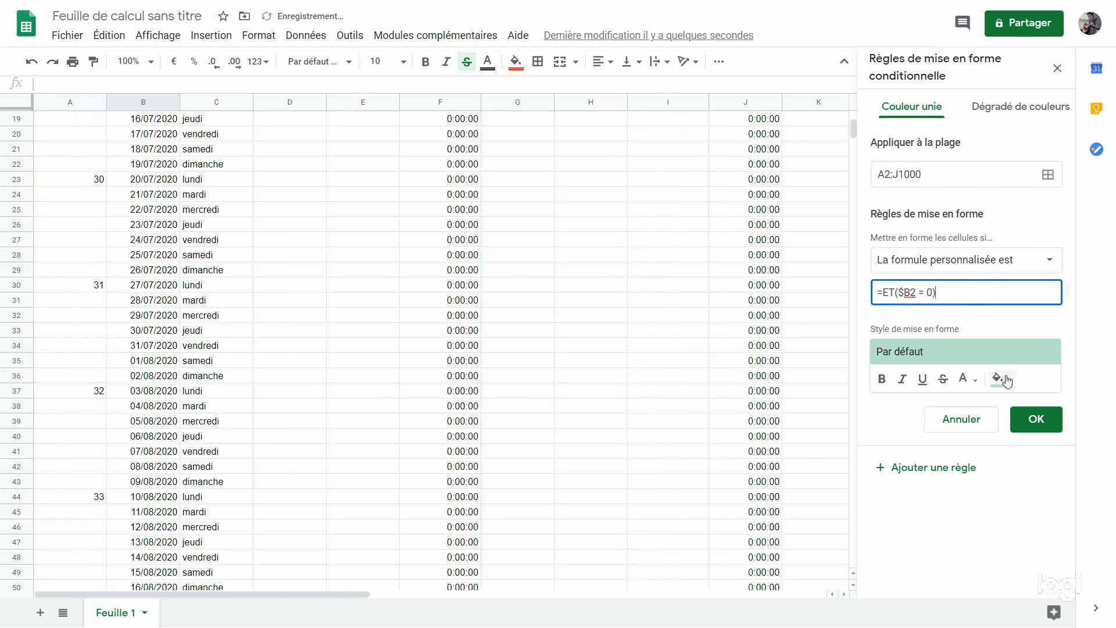
Step: Save the empty-date rule with no fill colour and move it ahead of all the other rules
click(997, 378)
click(916, 141)
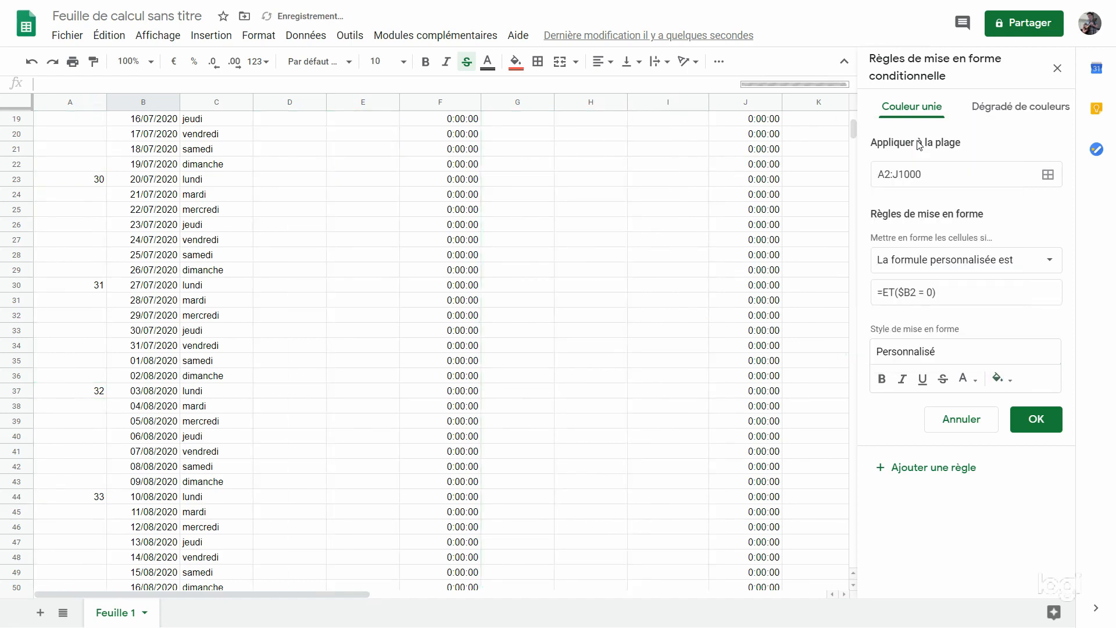
click(1035, 419)
scroll(623, 329, down, 10)
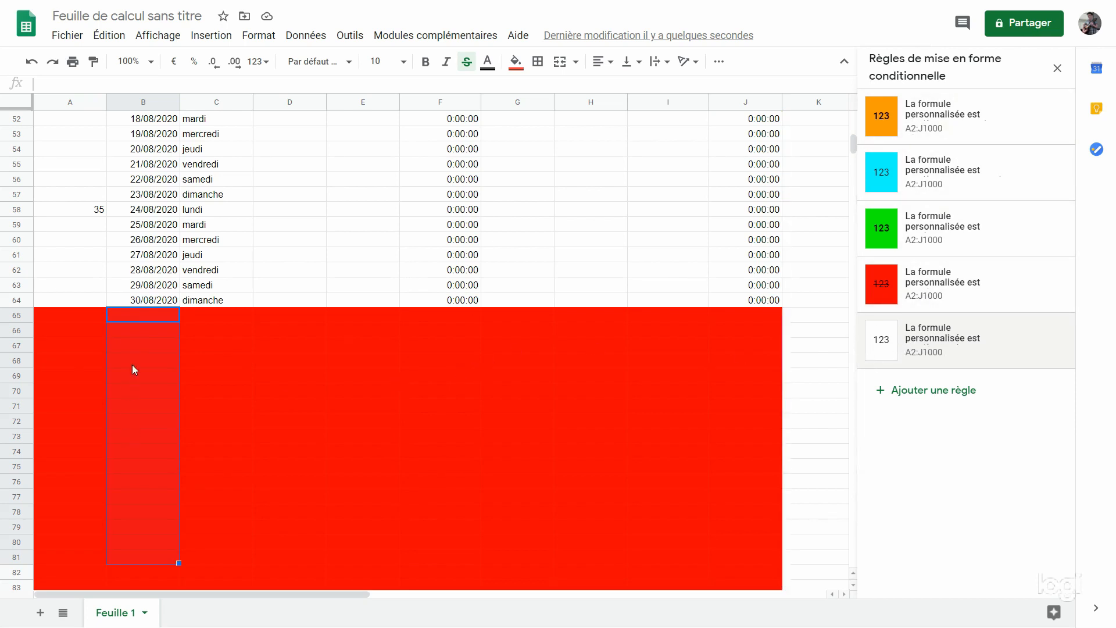
drag(861, 340, 844, 120)
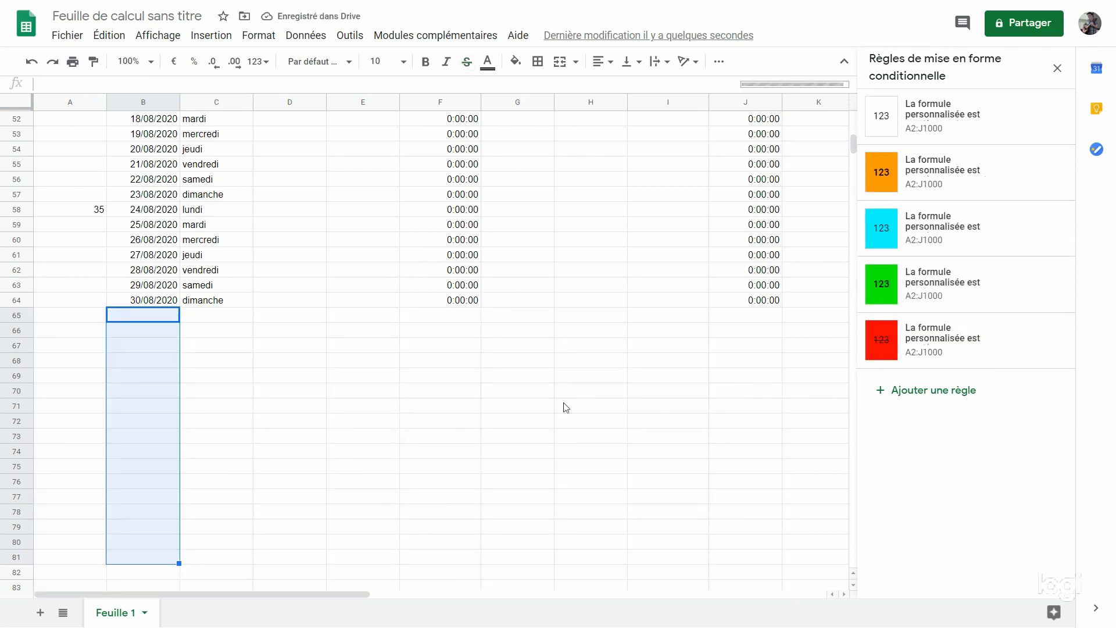
Step: Mark 29/06/2020 as Repos and enter working hours from 9:00 to 14:30 for 30/06/2020
scroll(546, 323, up, 15)
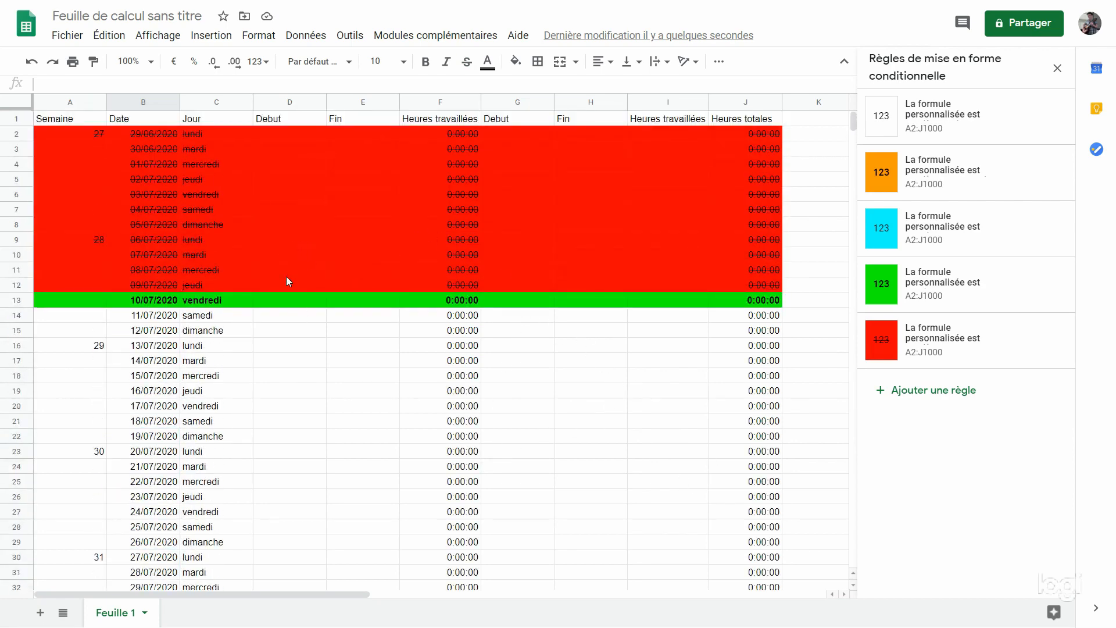
click(291, 136)
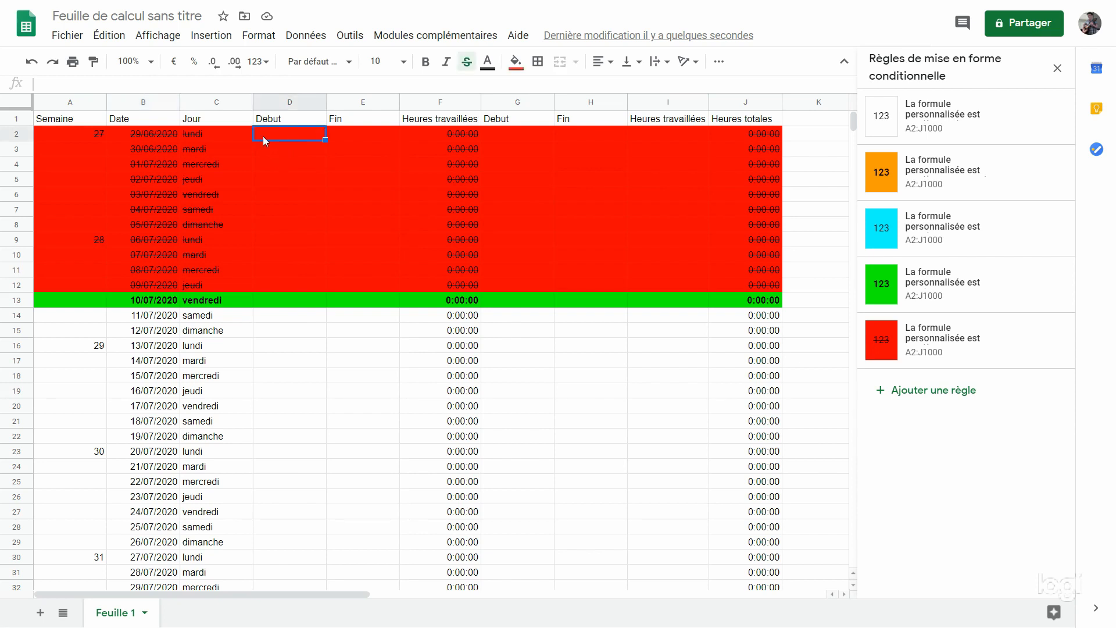
text(Repos)
key(Return)
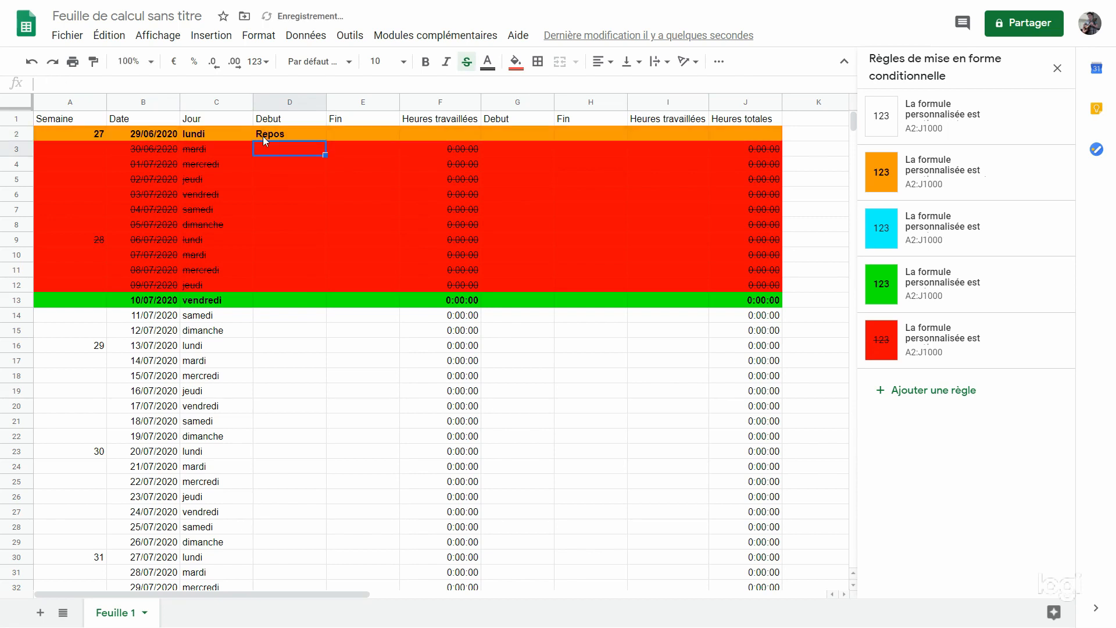
text(9:00)
key(Tab)
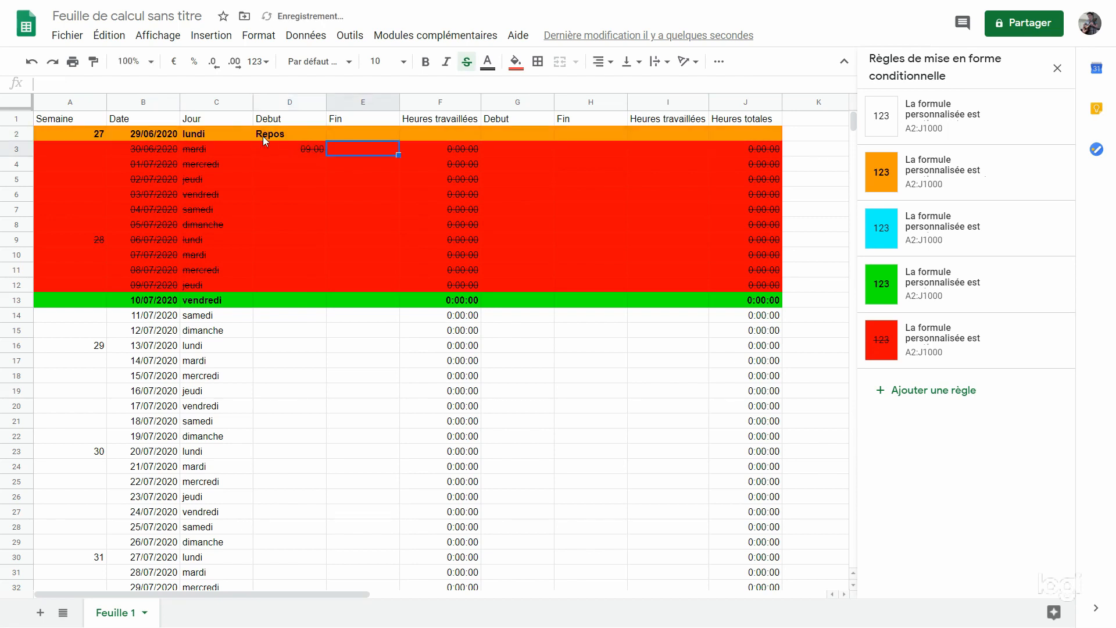
text(14)
key(Return)
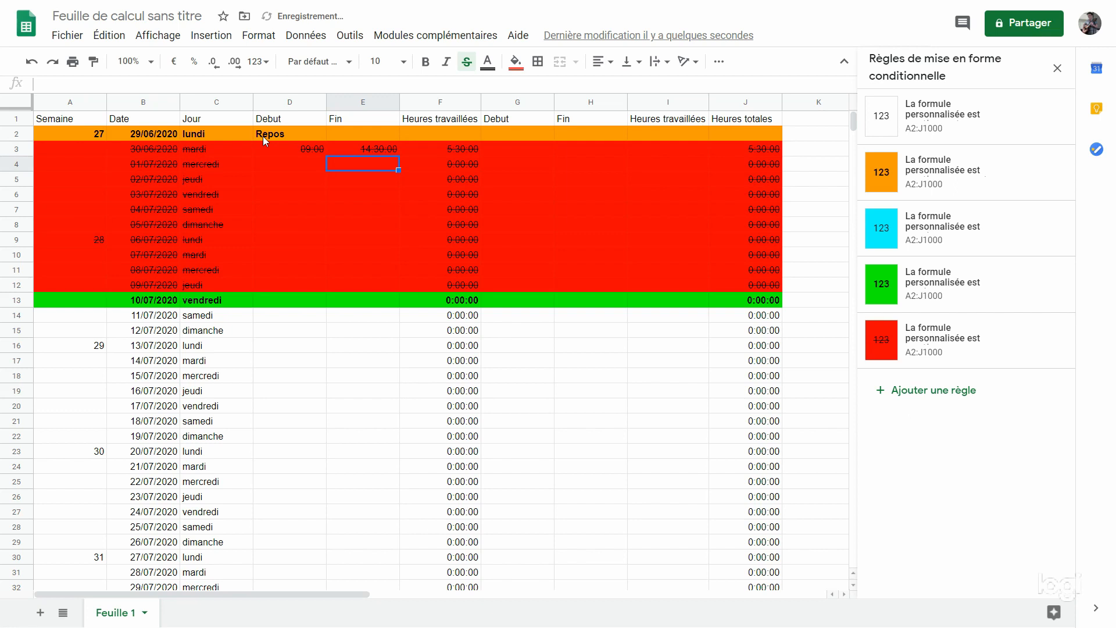
Step: Enter working hours from 9:00 to 14:00 for 01/07/2020
key(Left)
text(9:0)
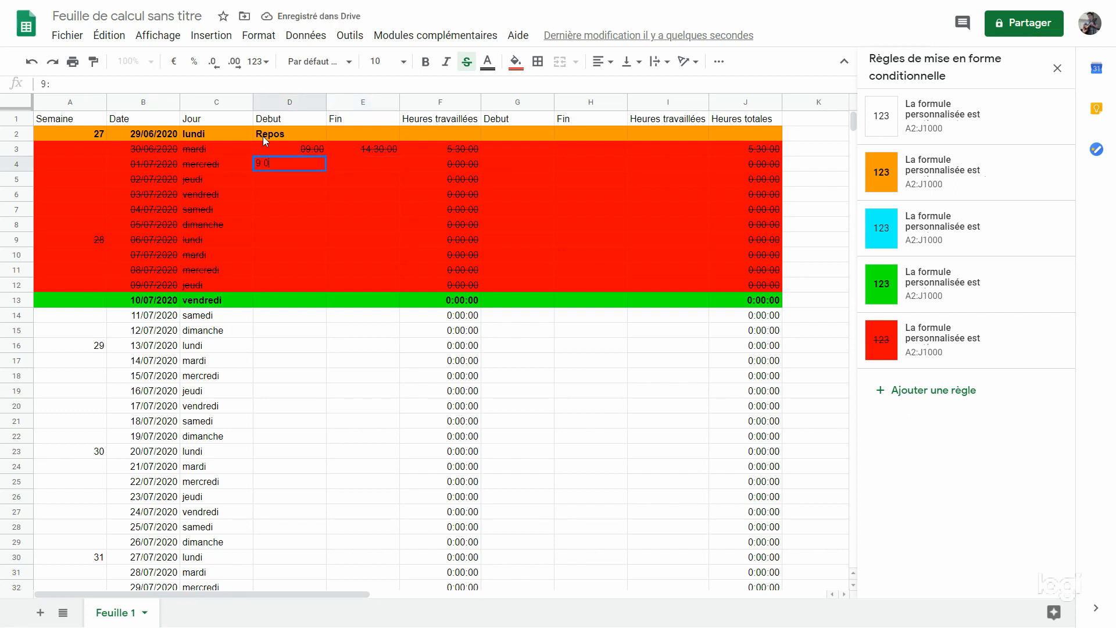
key(Right)
text(14:00)
key(Return)
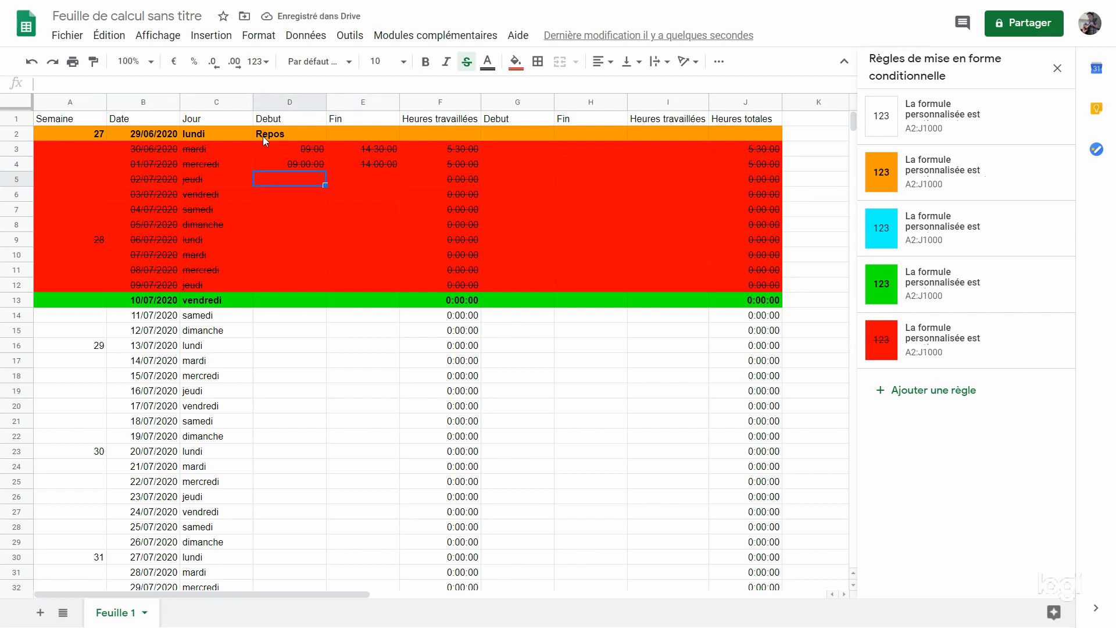
Step: Enter two shifts for 02/07/2020, from 9:15 to 13:00 and from 14:00 to 18:30
text(9)
key(Tab)
text(13:0)
key(Tab)
key(Tab)
key(Tab)
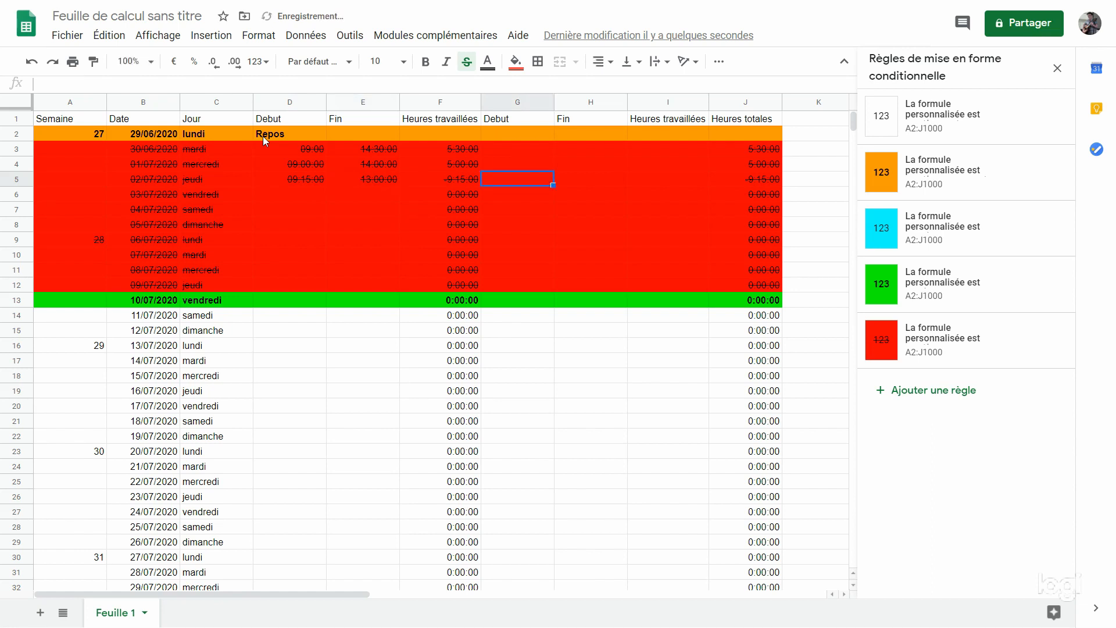
key(shift+Tab)
text(14:00)
key(Tab)
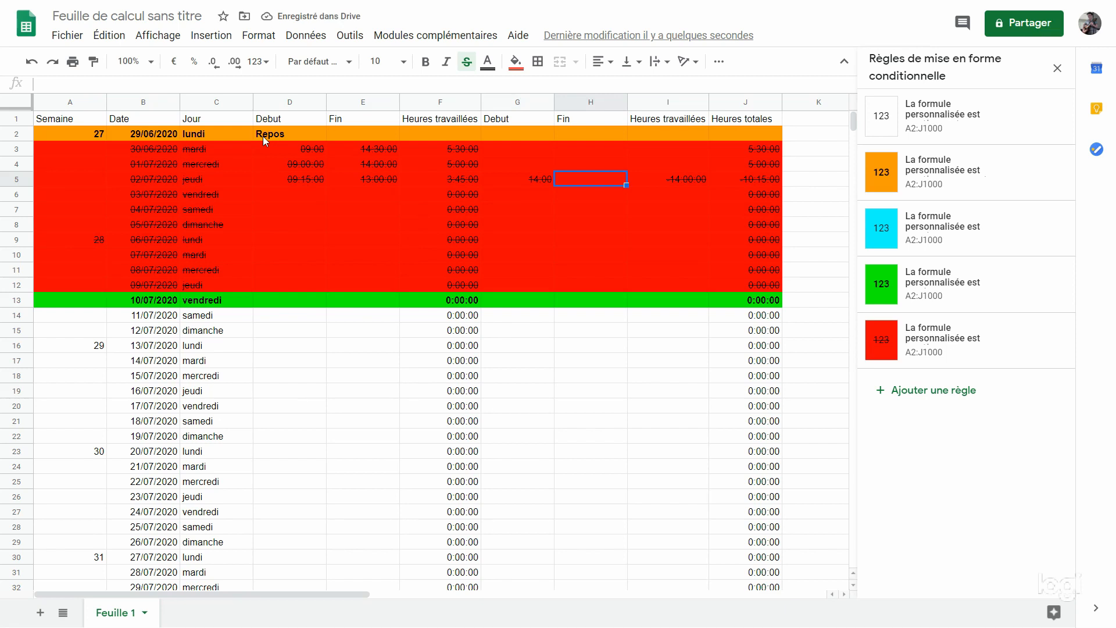
text(18:30)
key(Return)
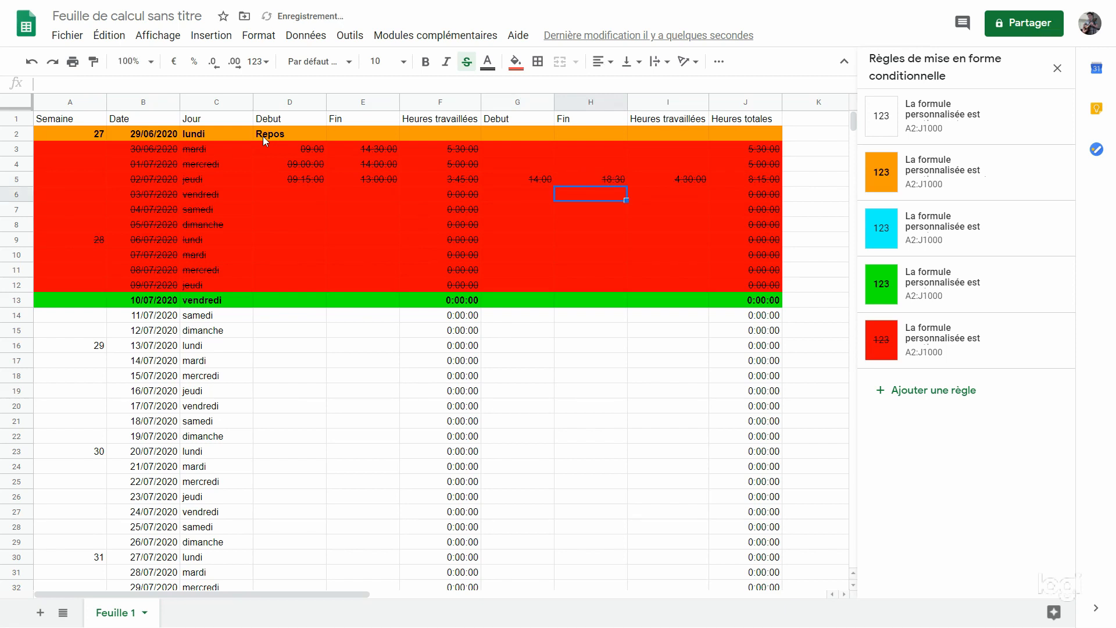
Step: Enter a single shift from 14:45 to 20:30 for 03/07/2020
key(Left)
key(Left)
key(Left)
key(Left)
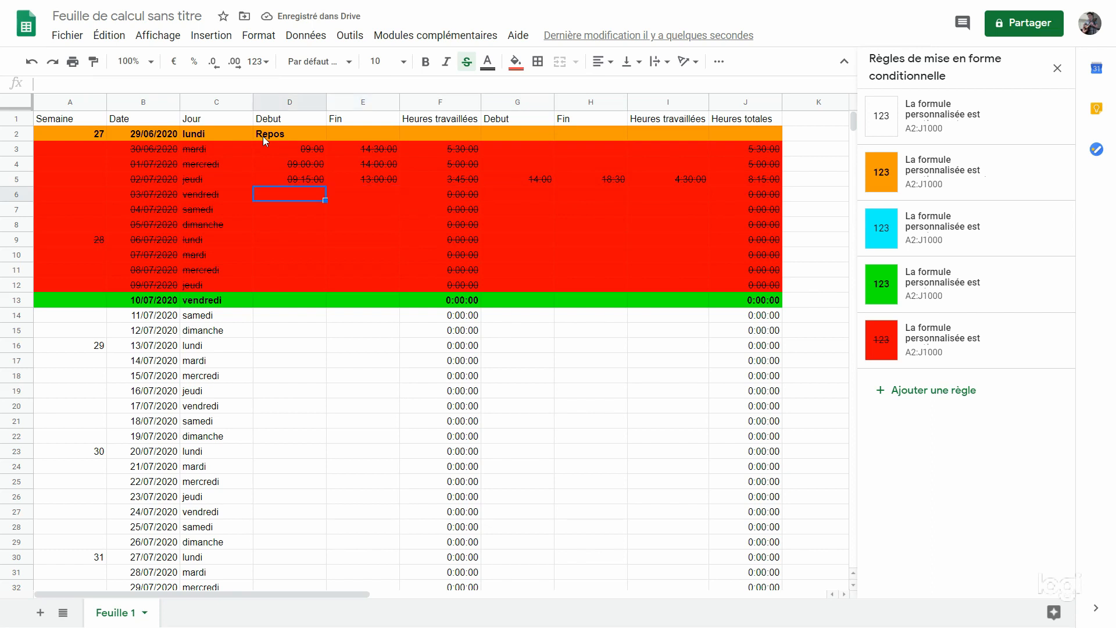
text(14:45)
key(Tab)
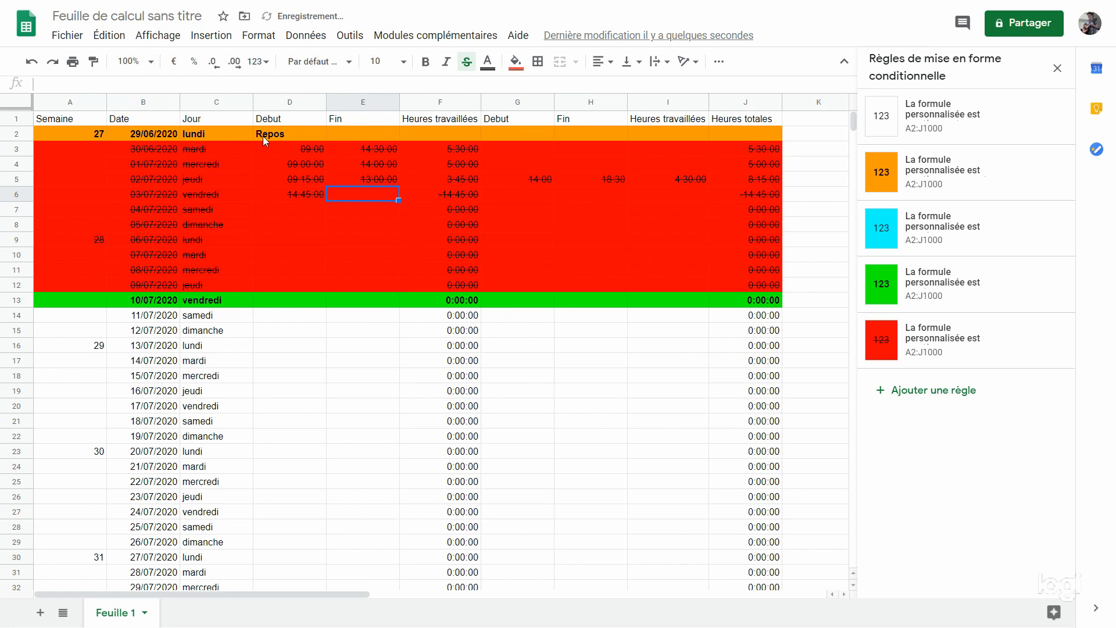
text(20:30)
key(Tab)
key(Tab)
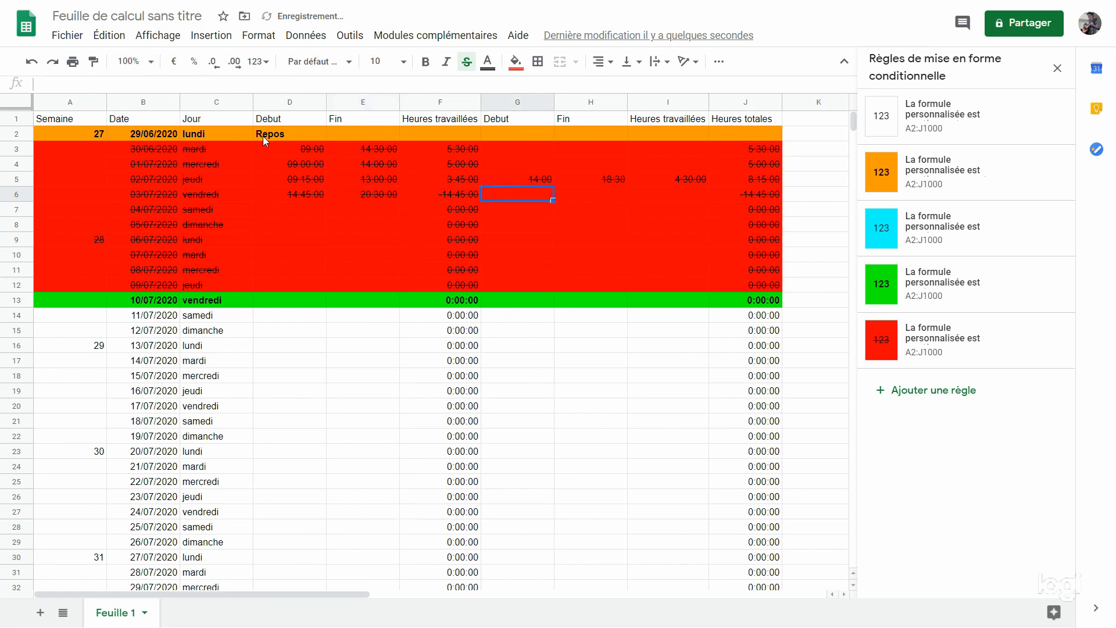
Step: Enter a single shift from 14:00 to 19:30 for 04/07/2020
key(Down)
key(Left)
key(Left)
key(Left)
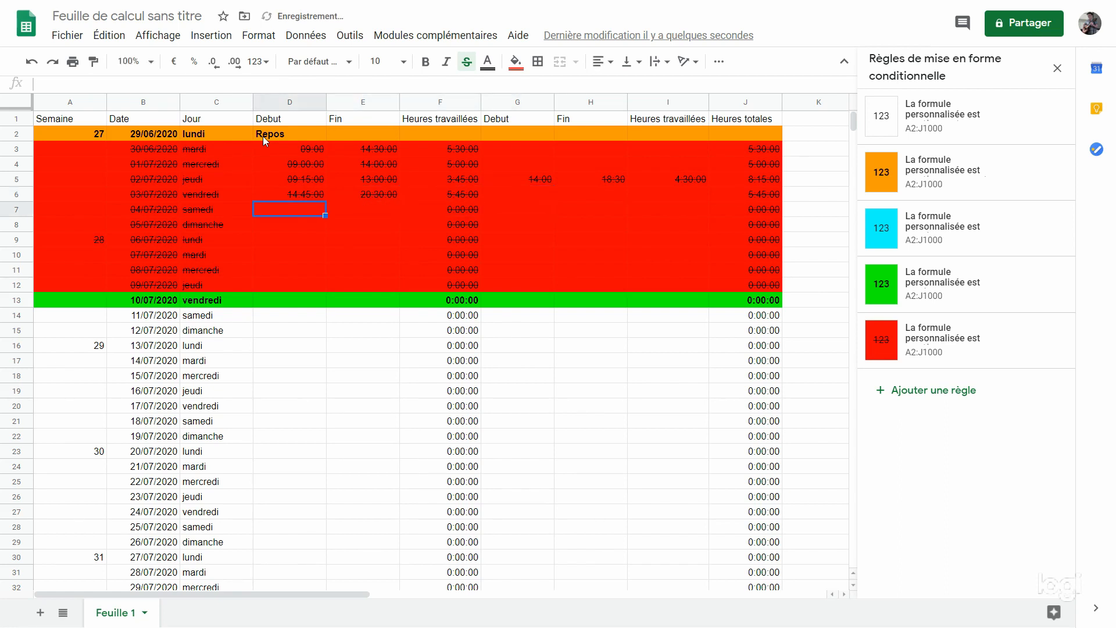
text(14:00)
key(Tab)
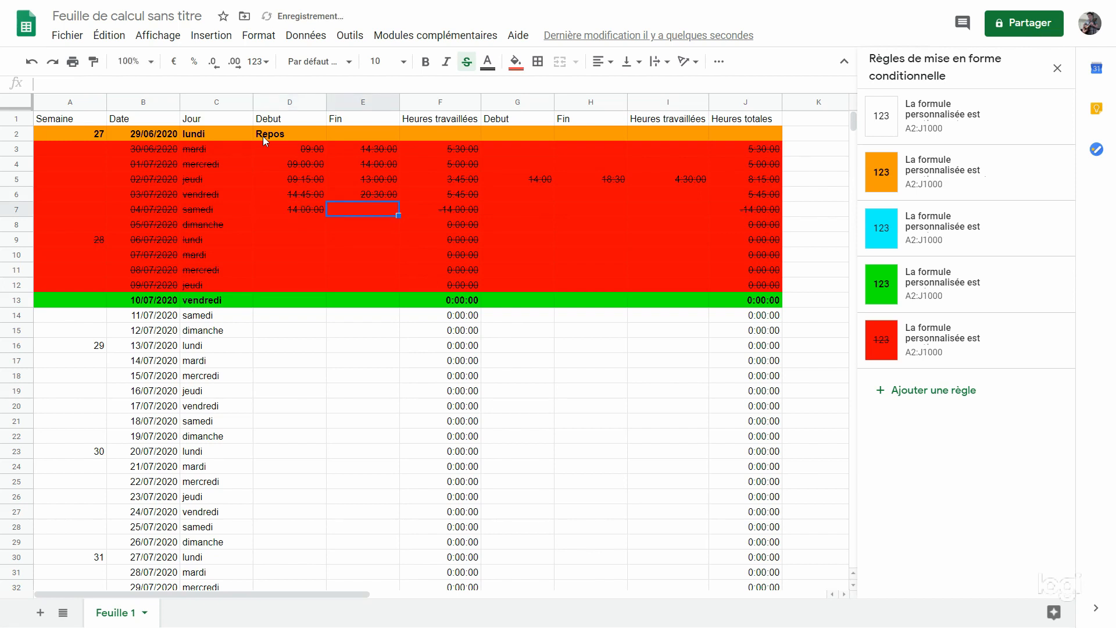
text(19:30)
key(Return)
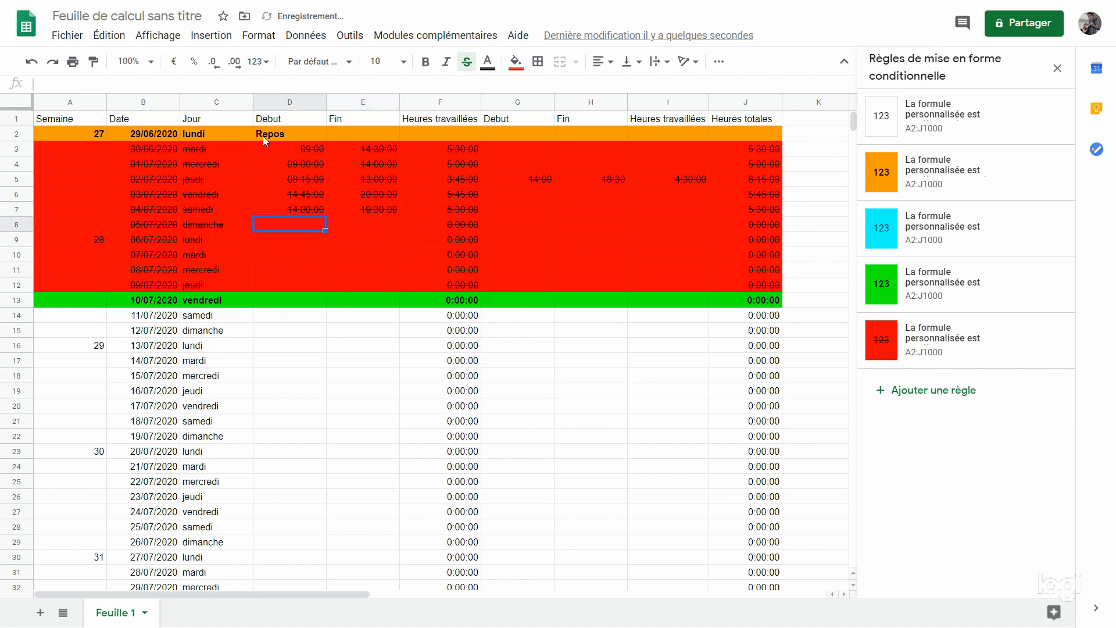
Step: Mark 05/07/2020 and 06/07/2020 as Repos in the first Debut column
text(Repos)
key(Return)
text(Repos)
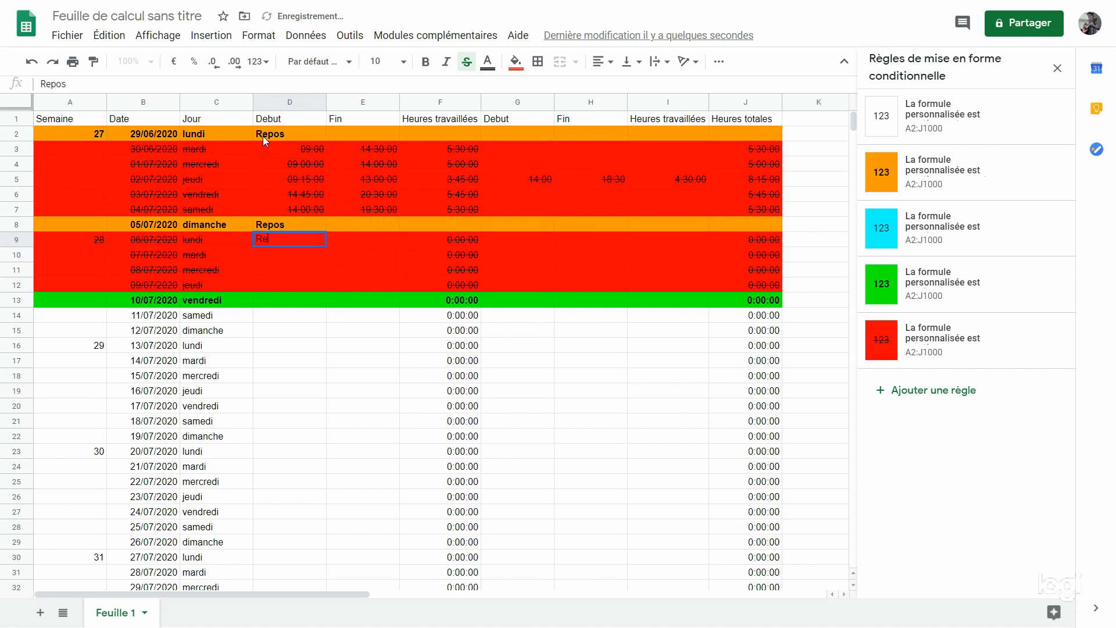
key(Return)
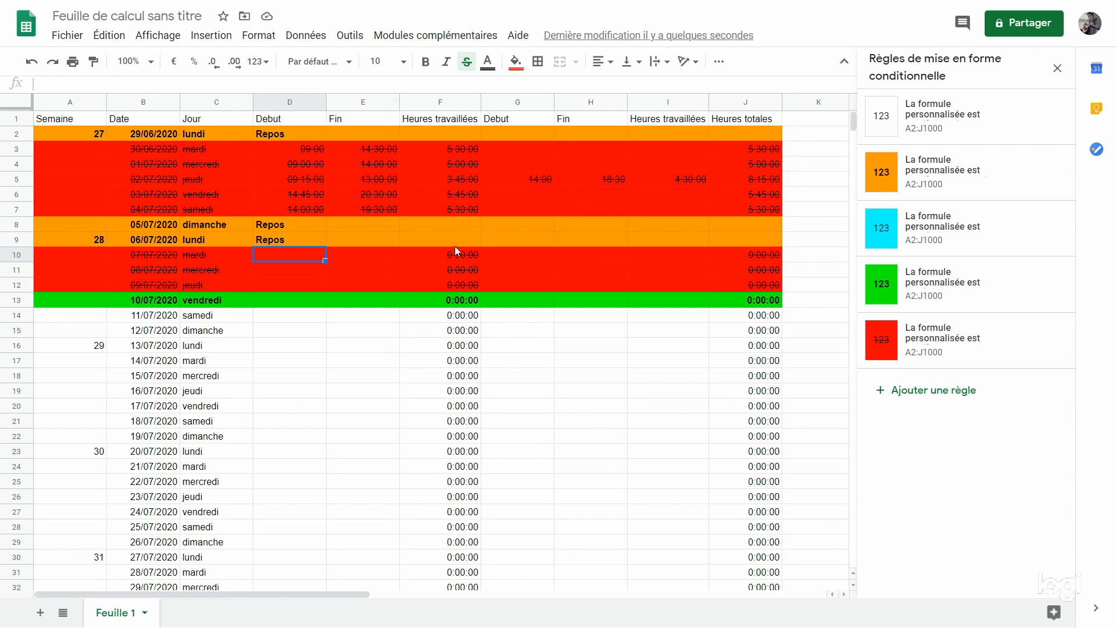
Step: Freeze the header row so the column titles stay fixed while going through the dates
scroll(320, 239, down, 8)
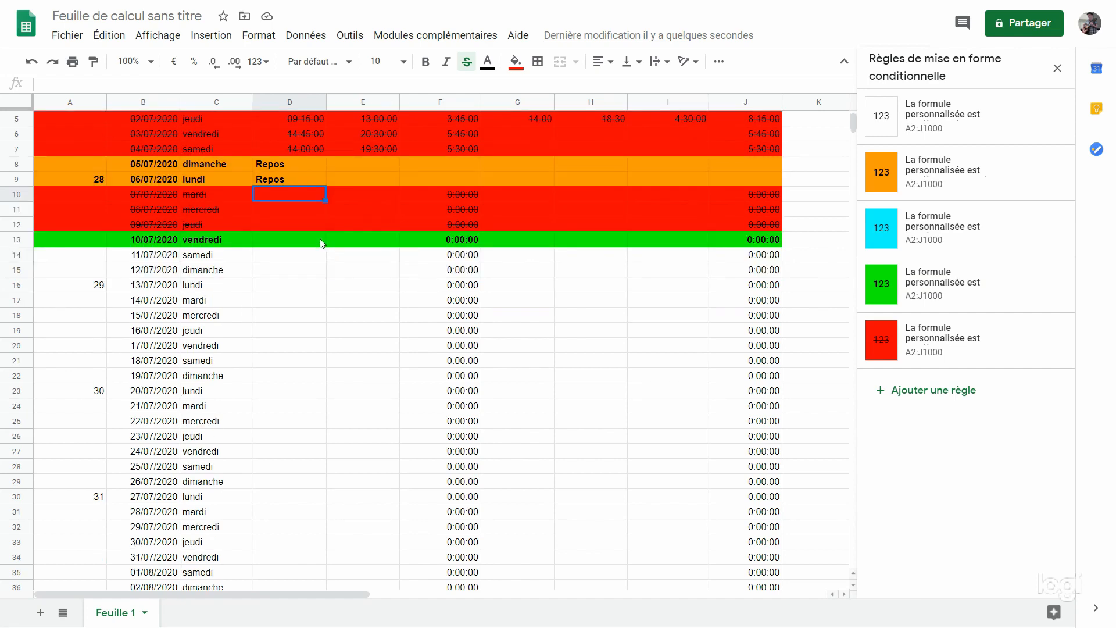
scroll(241, 204, up, 5)
scroll(186, 176, up, 3)
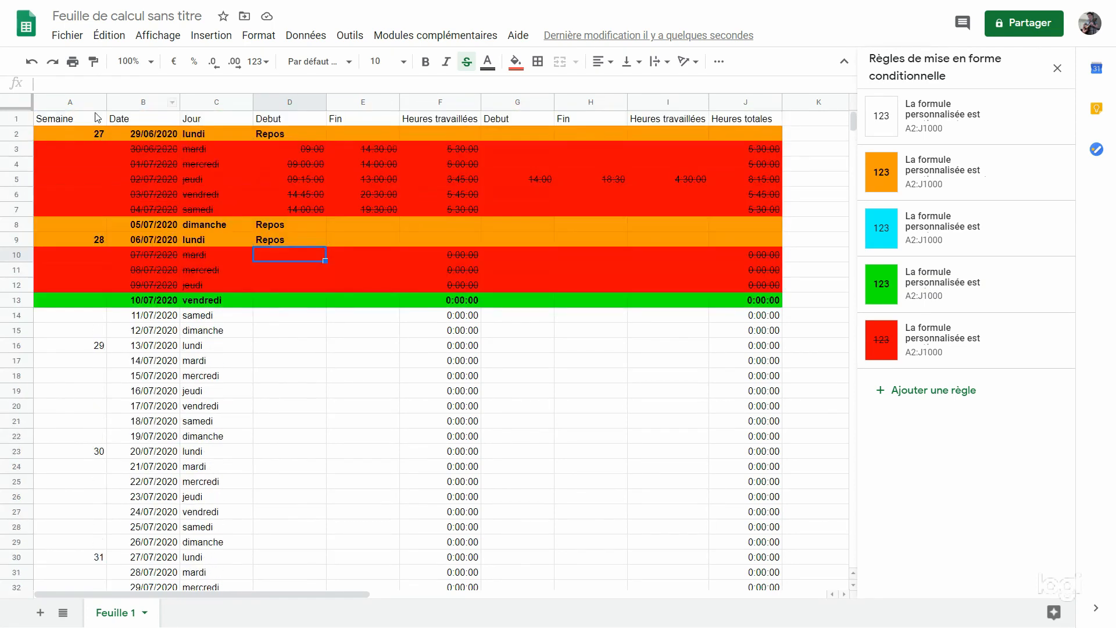
scroll(477, 196, down, 7)
scroll(391, 308, up, 7)
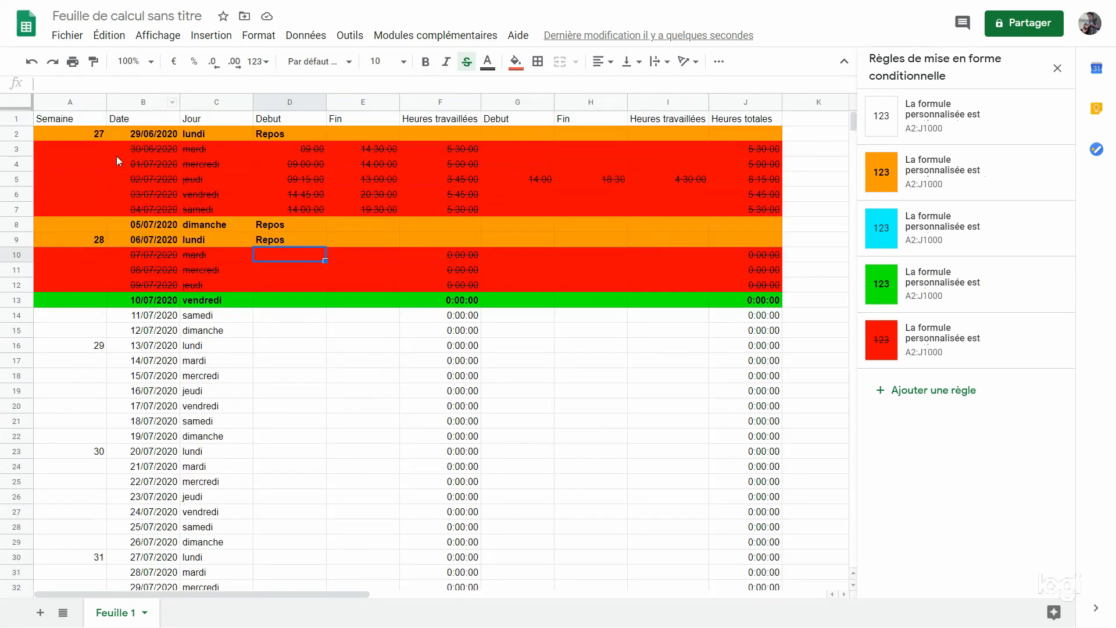
click(18, 119)
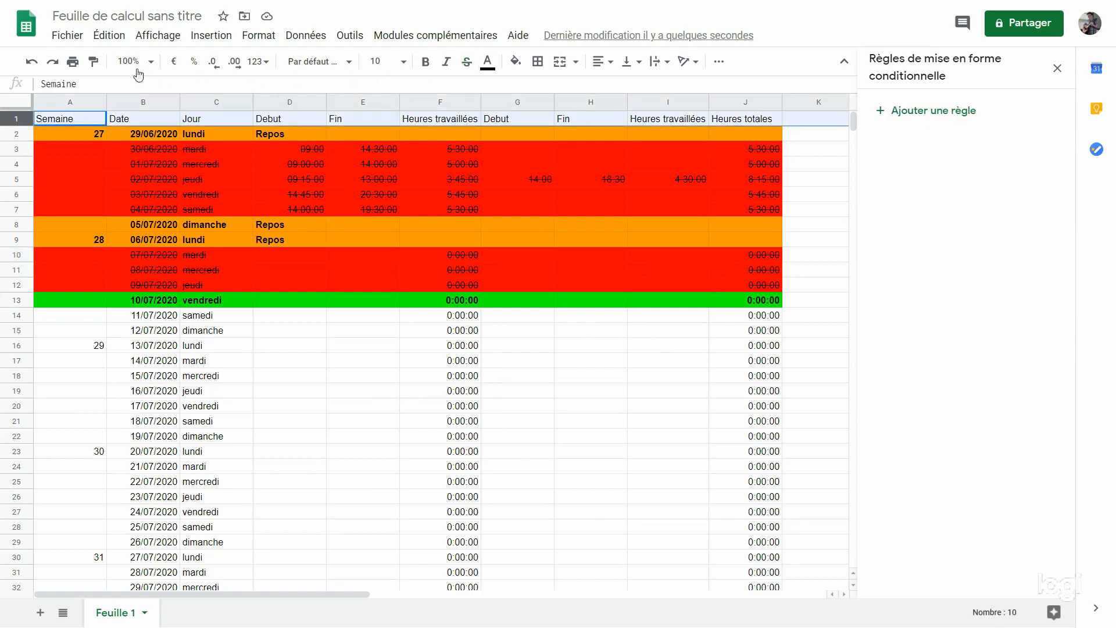
click(157, 39)
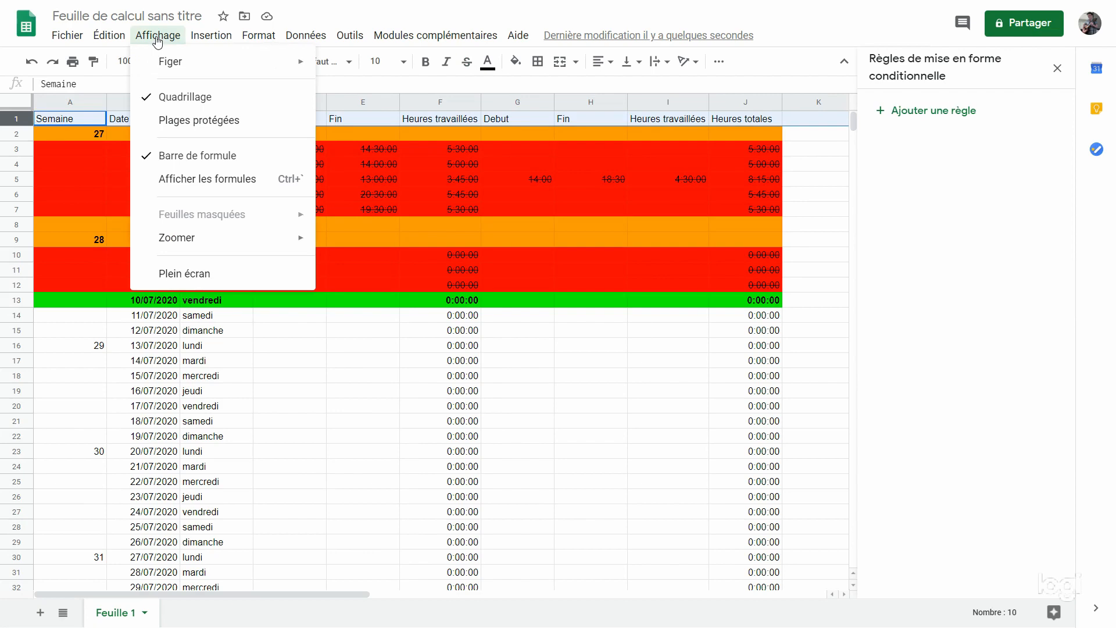
mouse_move(183, 66)
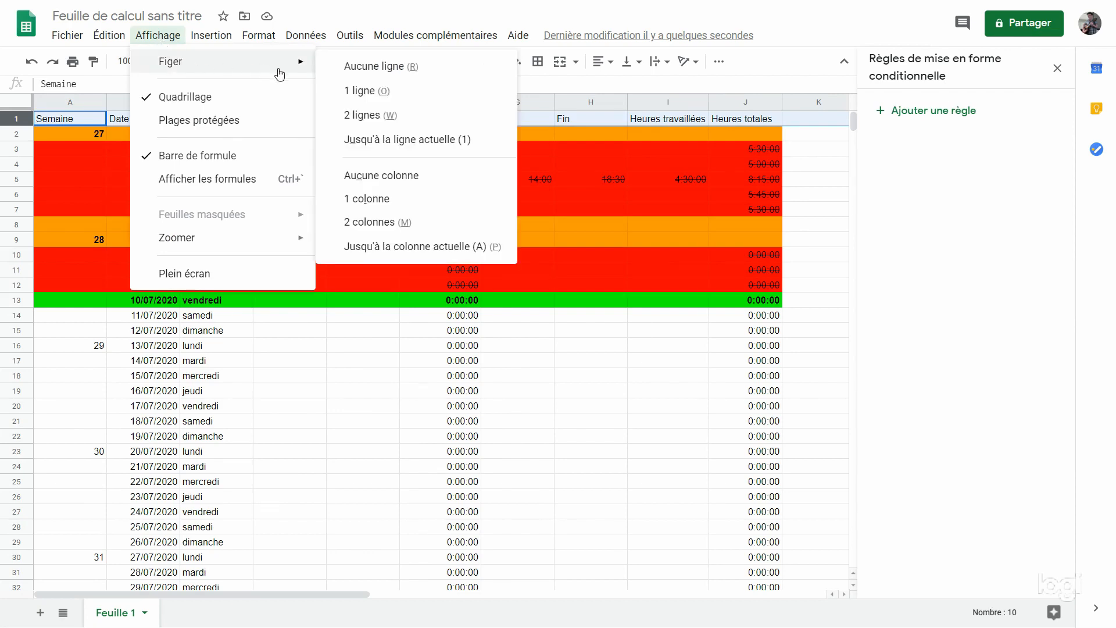
click(396, 95)
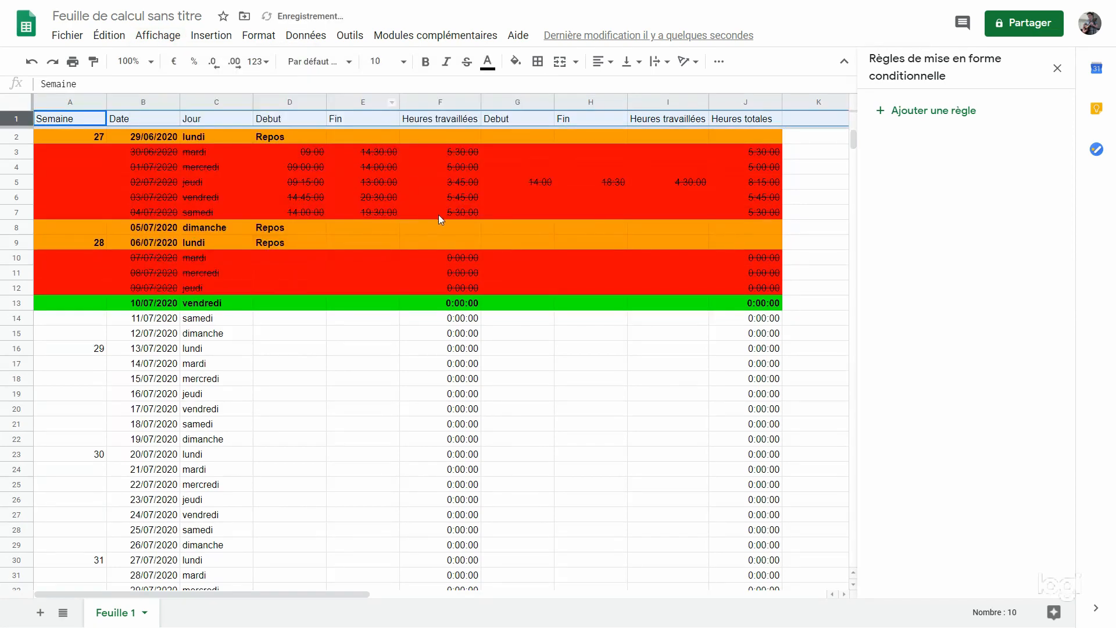
click(454, 213)
scroll(581, 233, down, 5)
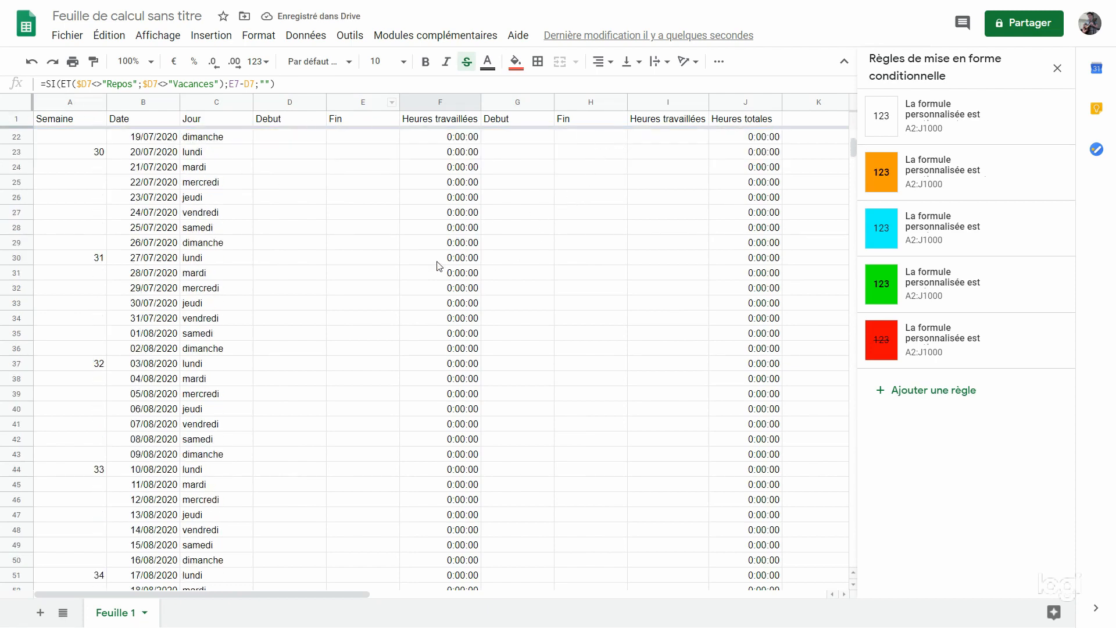
scroll(442, 267, up, 5)
scroll(450, 287, up, 1)
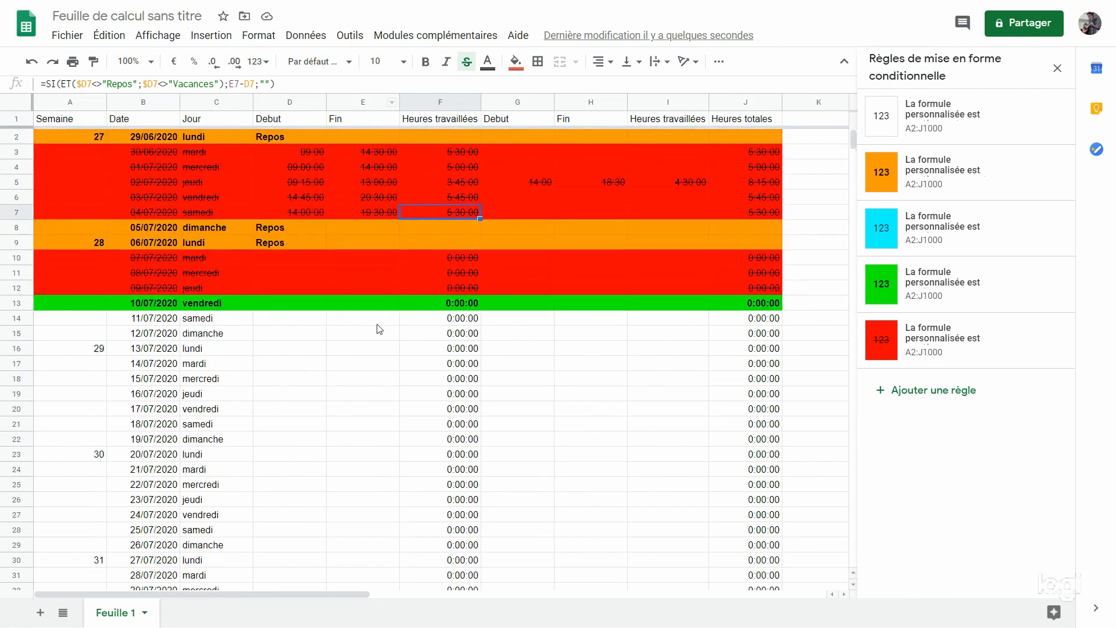
Step: Mark 12/07/2020 and 13/07/2020 as Vacances in the first Debut column
click(285, 334)
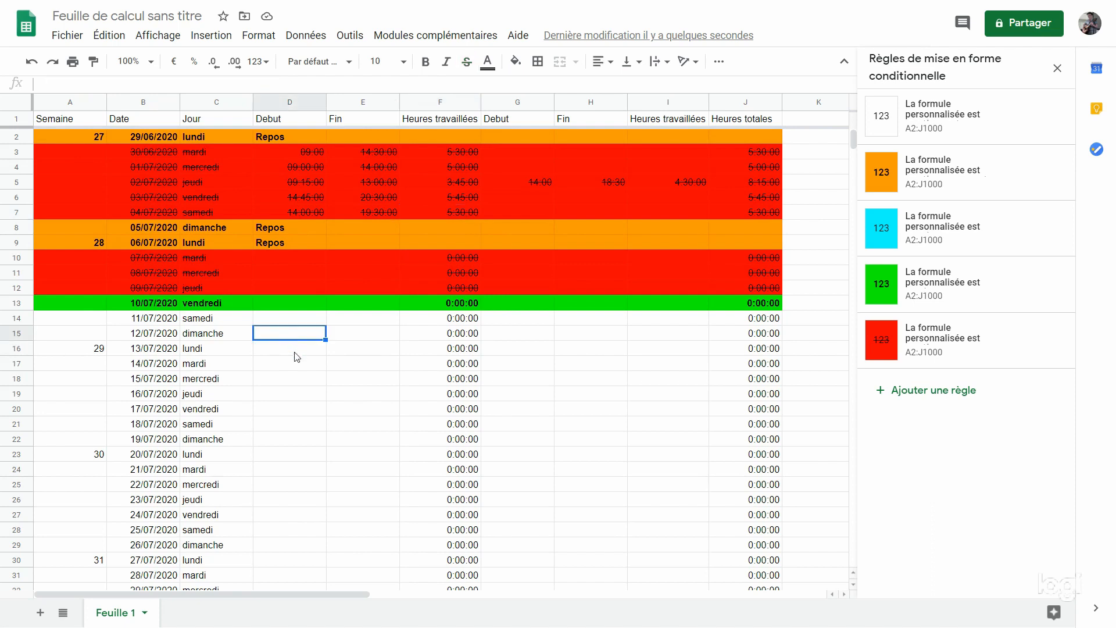
text(Vacances)
key(Return)
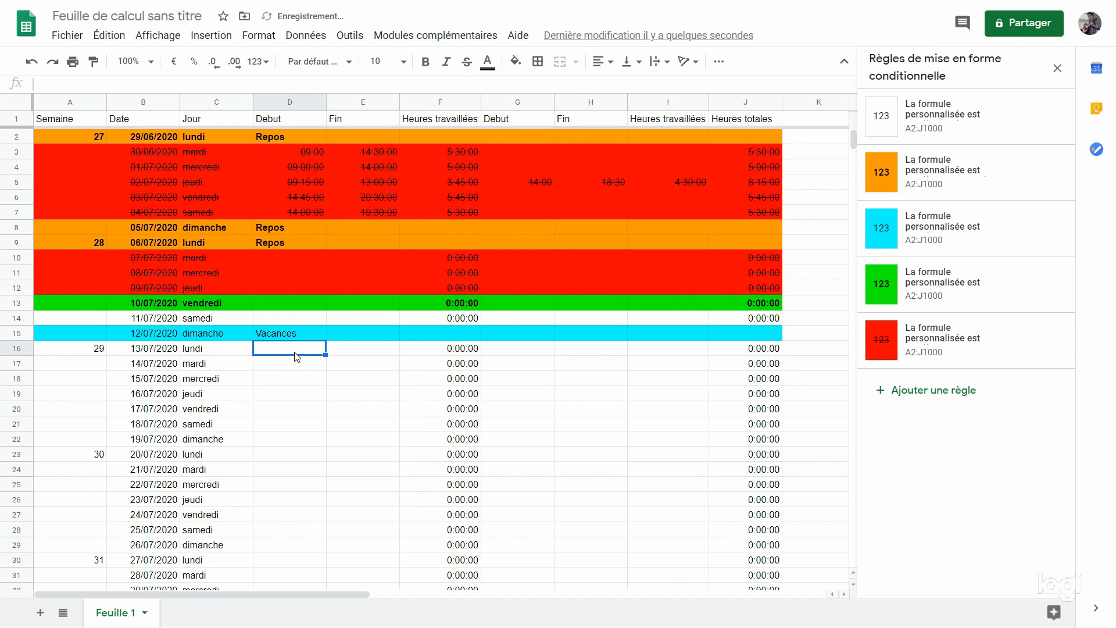
text(Vacna)
key(BackSpace)
key(BackSpace)
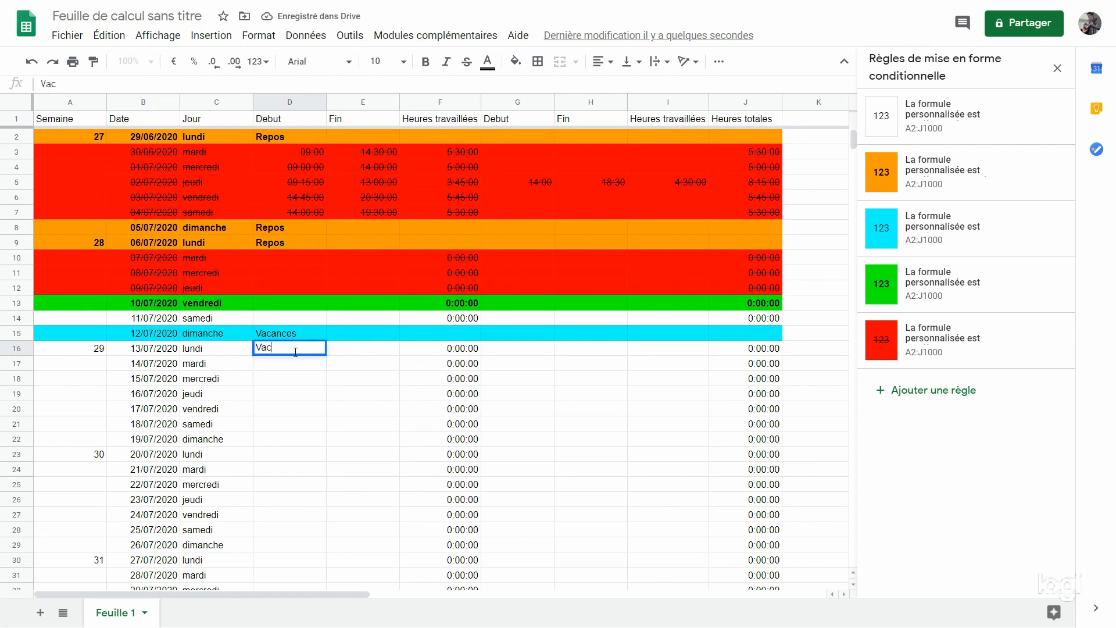
text(ances)
key(Return)
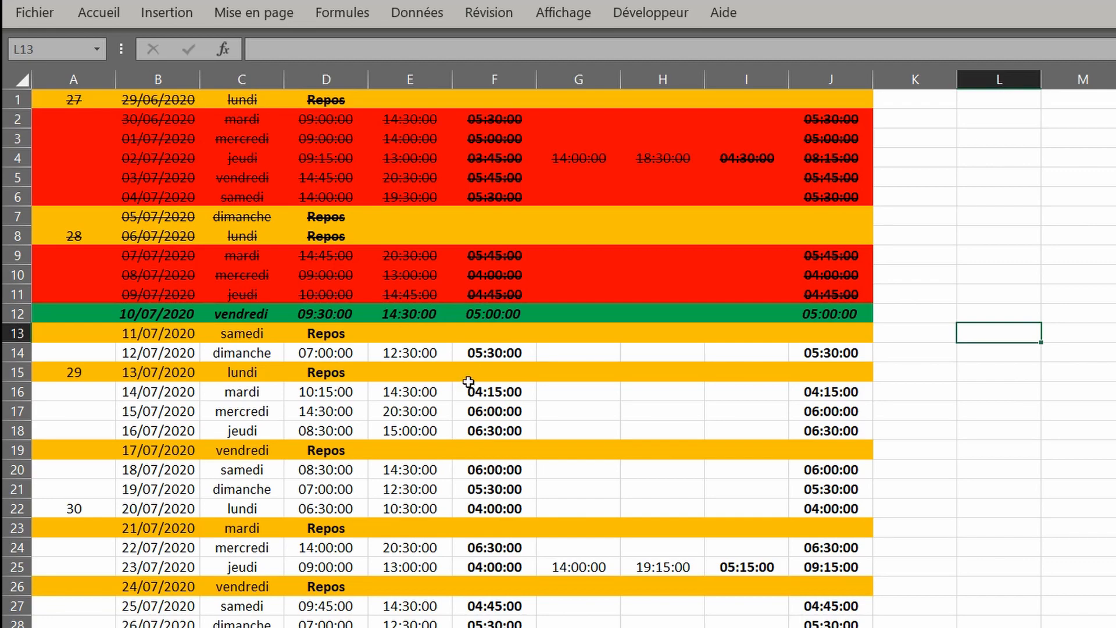
Step: Switch to the completed timesheet in Excel and examine its Repos and Vacances rows and the worked-hours formula in column F
scroll(324, 351, down, 3)
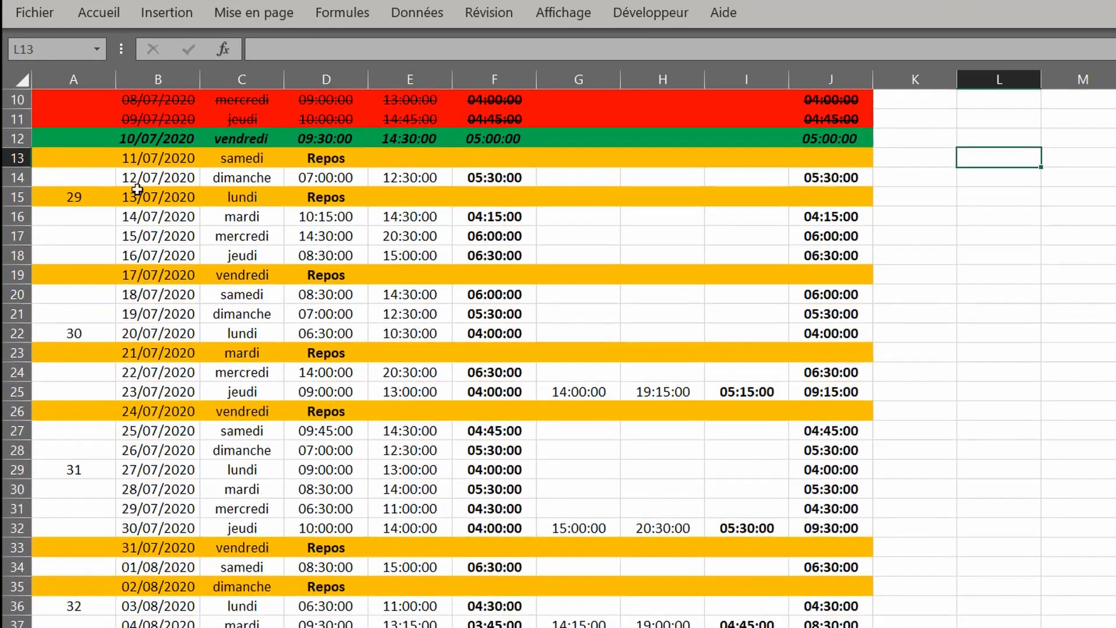
scroll(294, 424, down, 5)
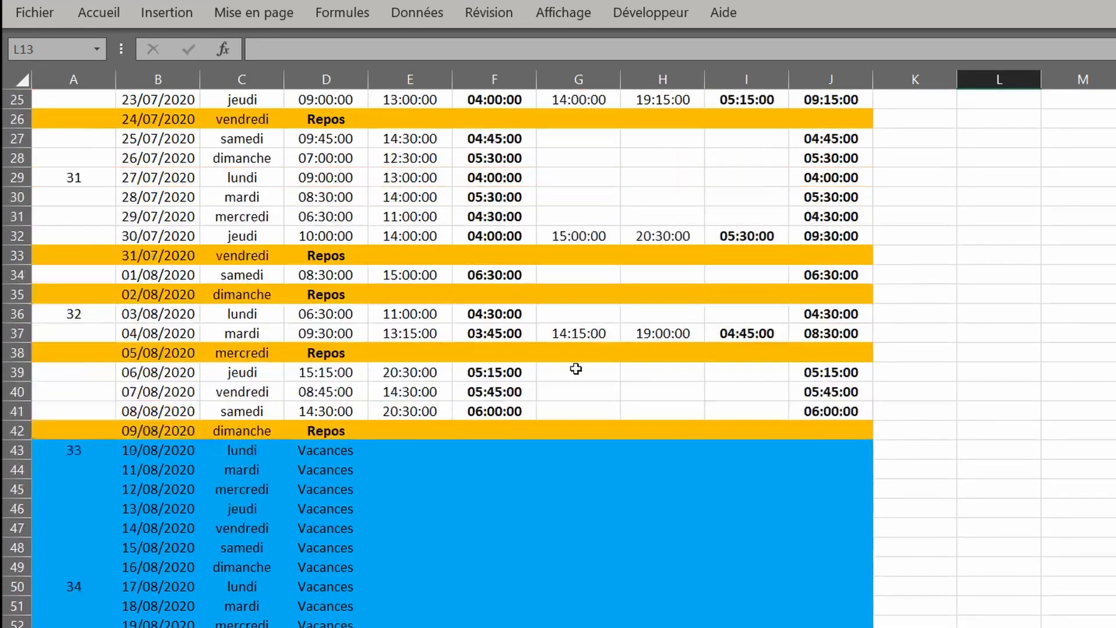
scroll(576, 369, up, 8)
click(494, 79)
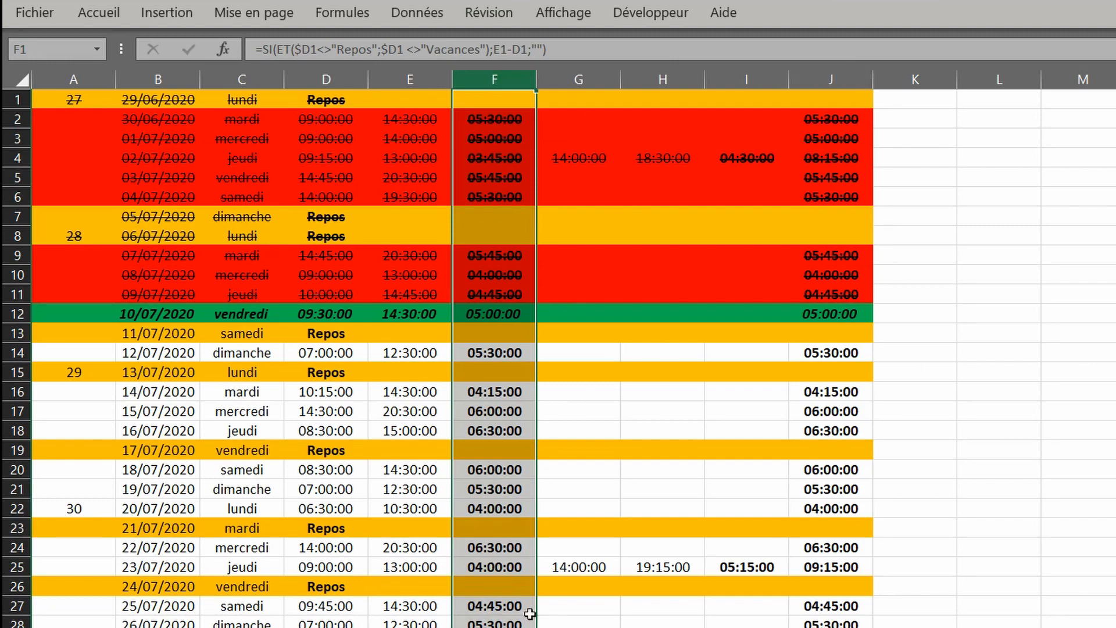
scroll(516, 327, down, 1)
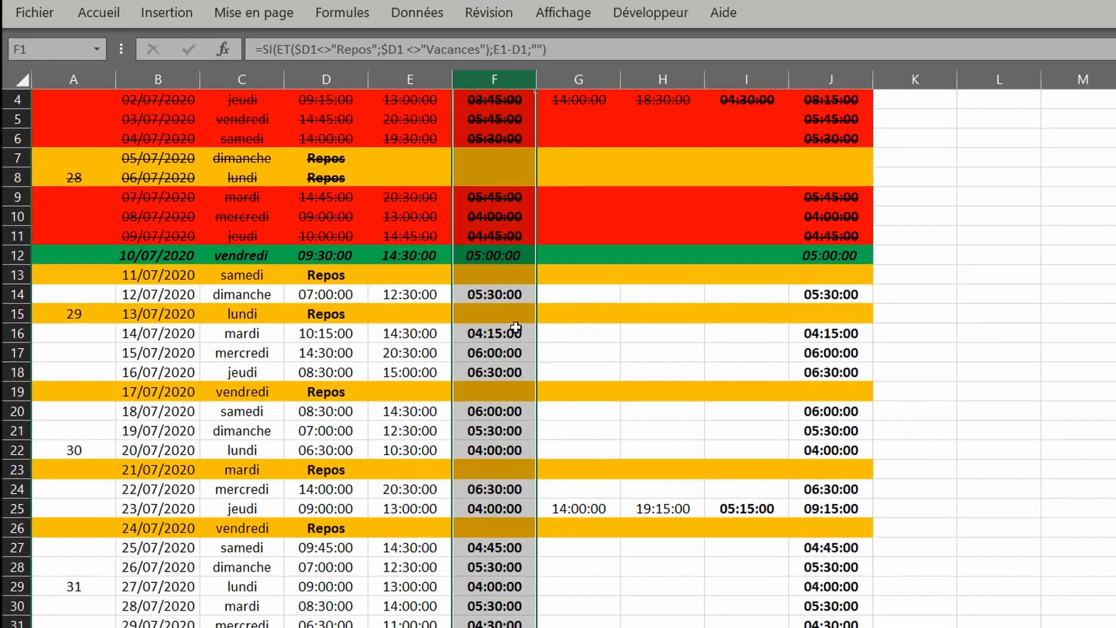
scroll(515, 327, up, 1)
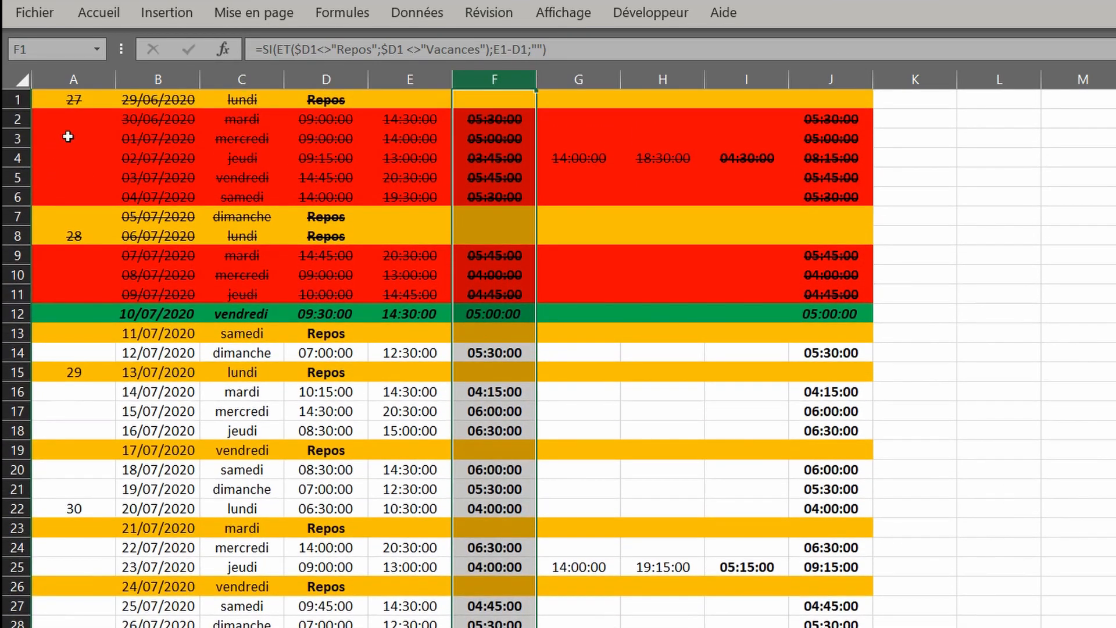
Step: Examine the formatting of the past dates and the 10/07/2020 row, and the shifts on the following dates
drag(72, 96, 863, 324)
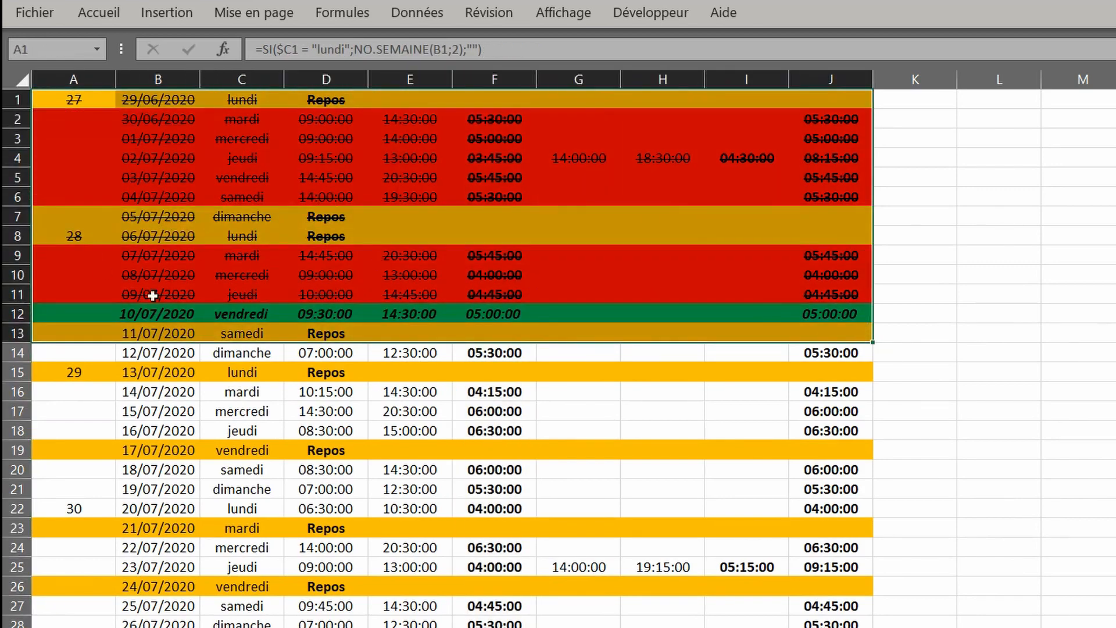
click(190, 322)
drag(119, 314, 494, 320)
click(803, 498)
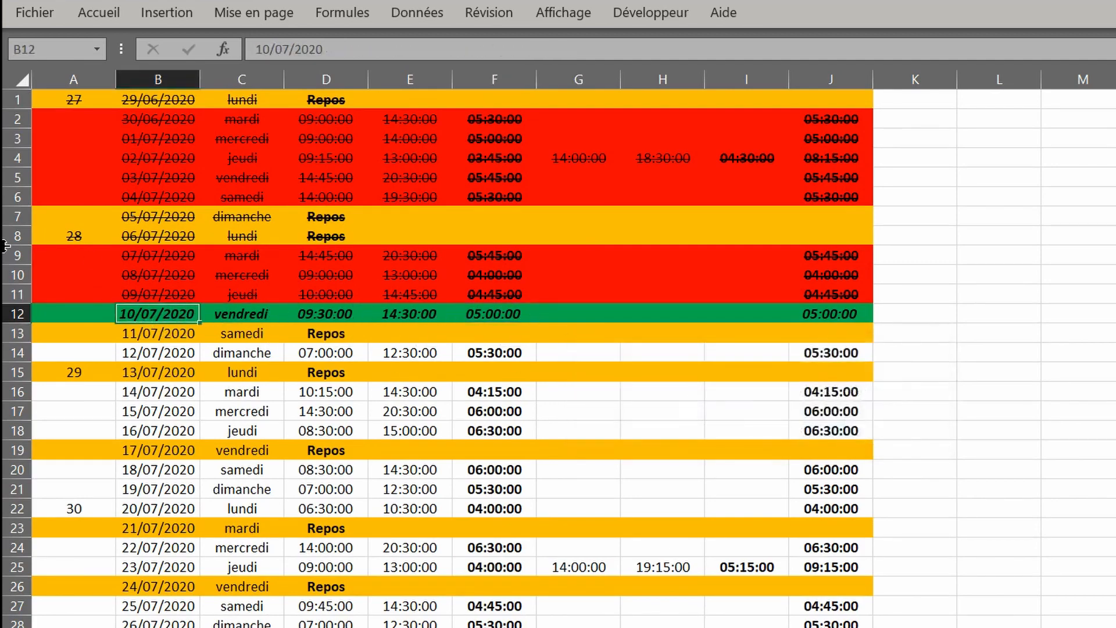
scroll(266, 434, down, 2)
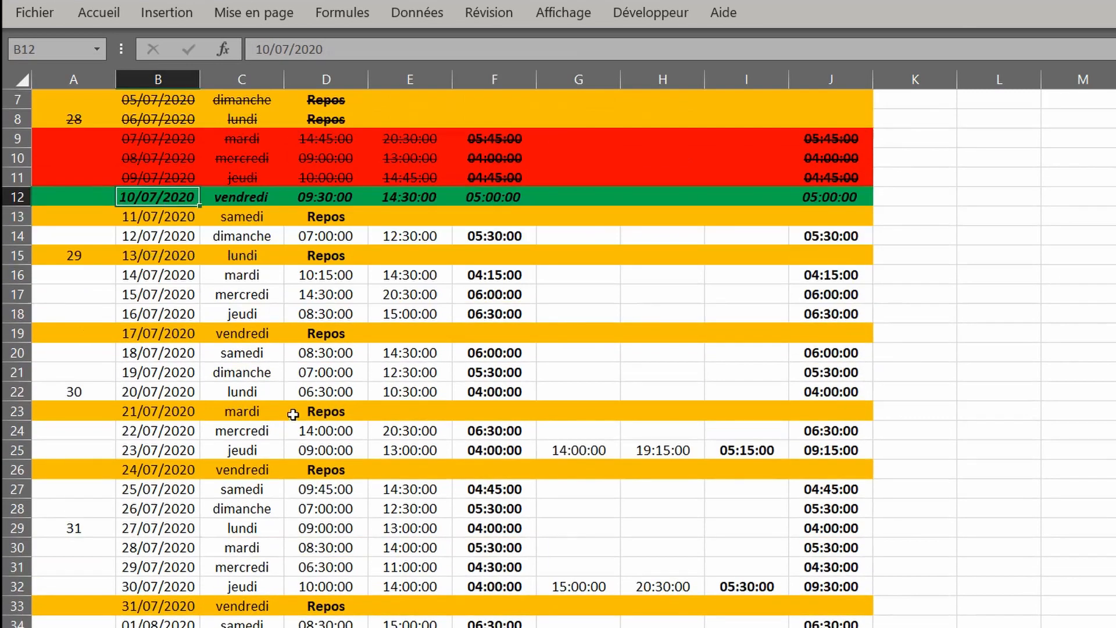
click(292, 416)
click(401, 469)
click(433, 506)
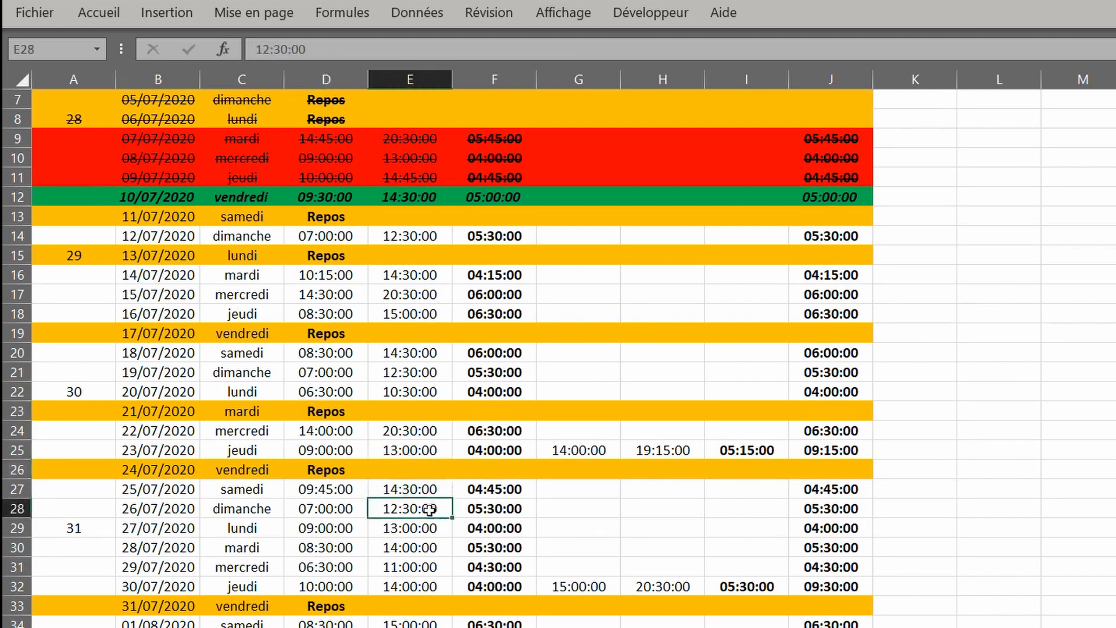
scroll(433, 506, down, 8)
scroll(320, 527, down, 5)
scroll(320, 528, up, 4)
scroll(714, 414, up, 9)
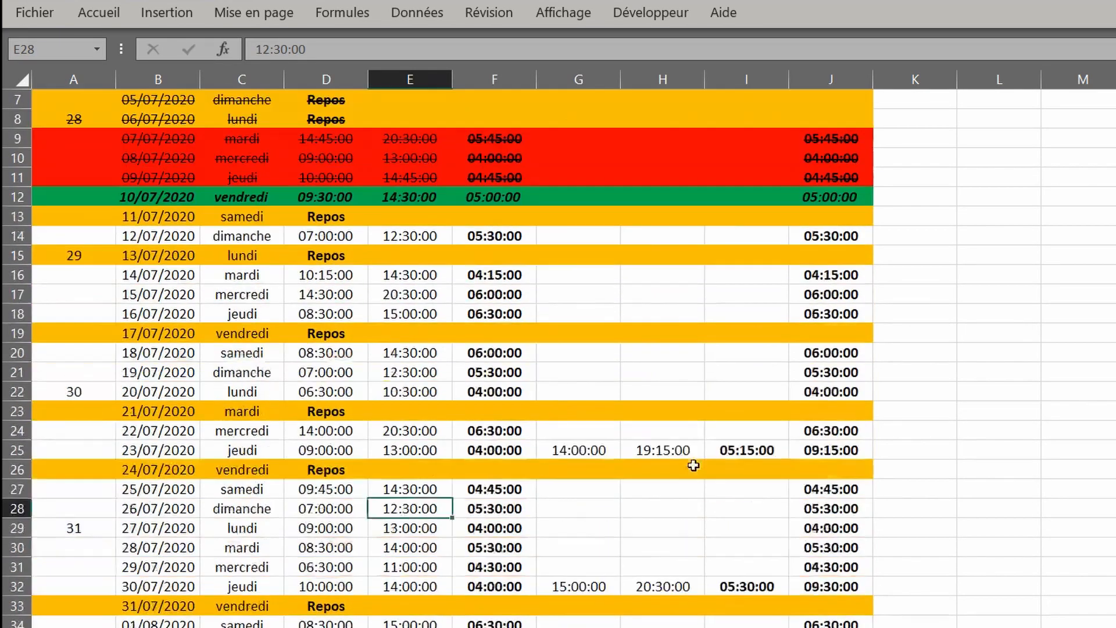